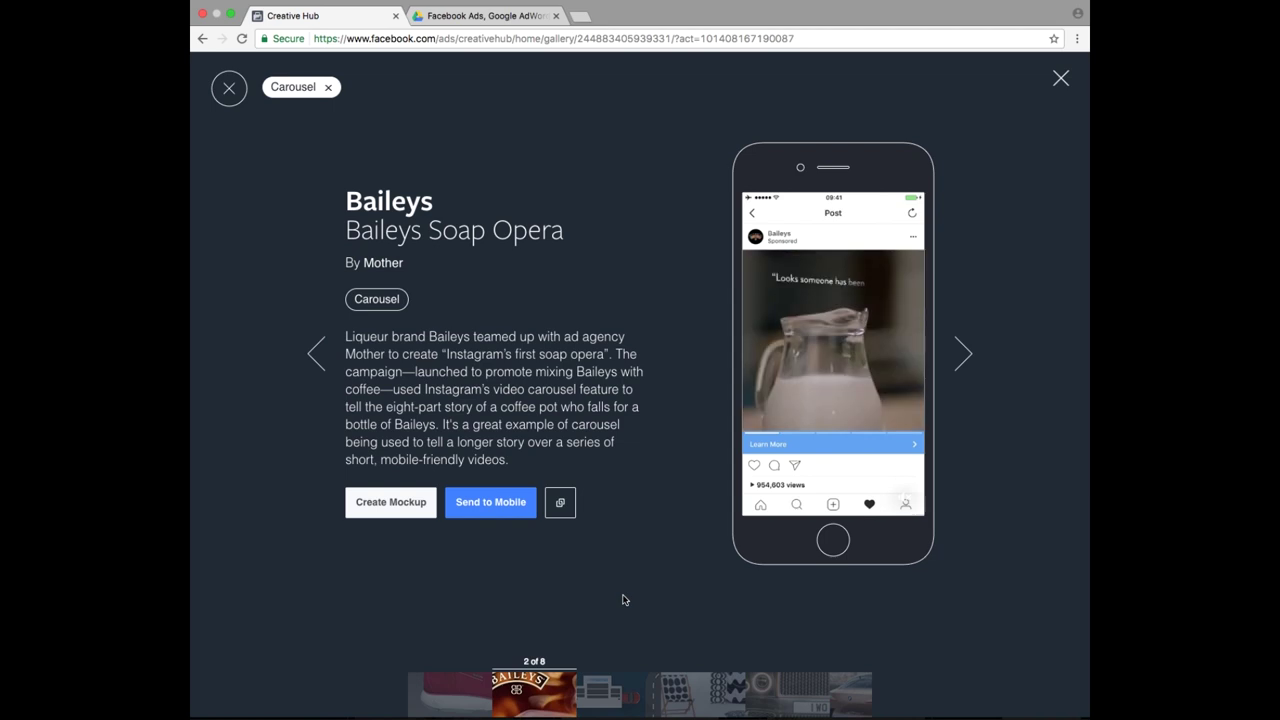
# - View the Mazda and Sonic #SquareShakes carousel examples, closing each back to the gallery
pyautogui.click(608, 692)
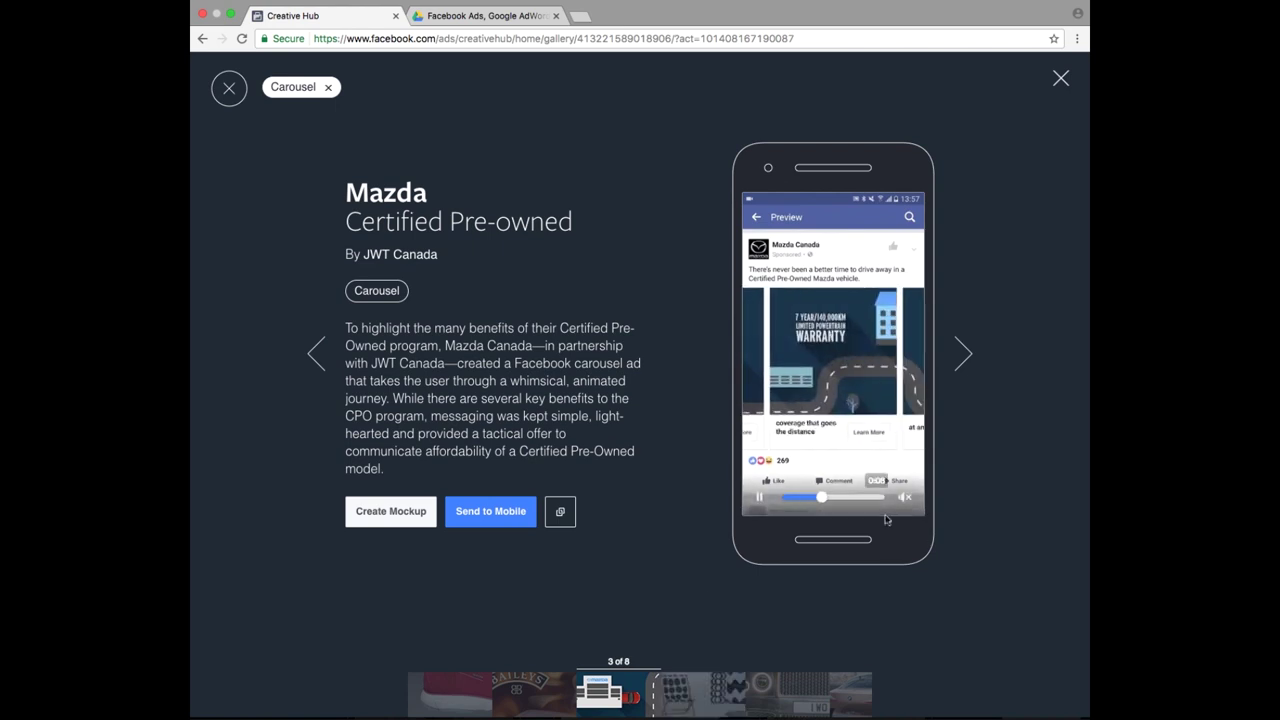
pyautogui.moveTo(848, 371)
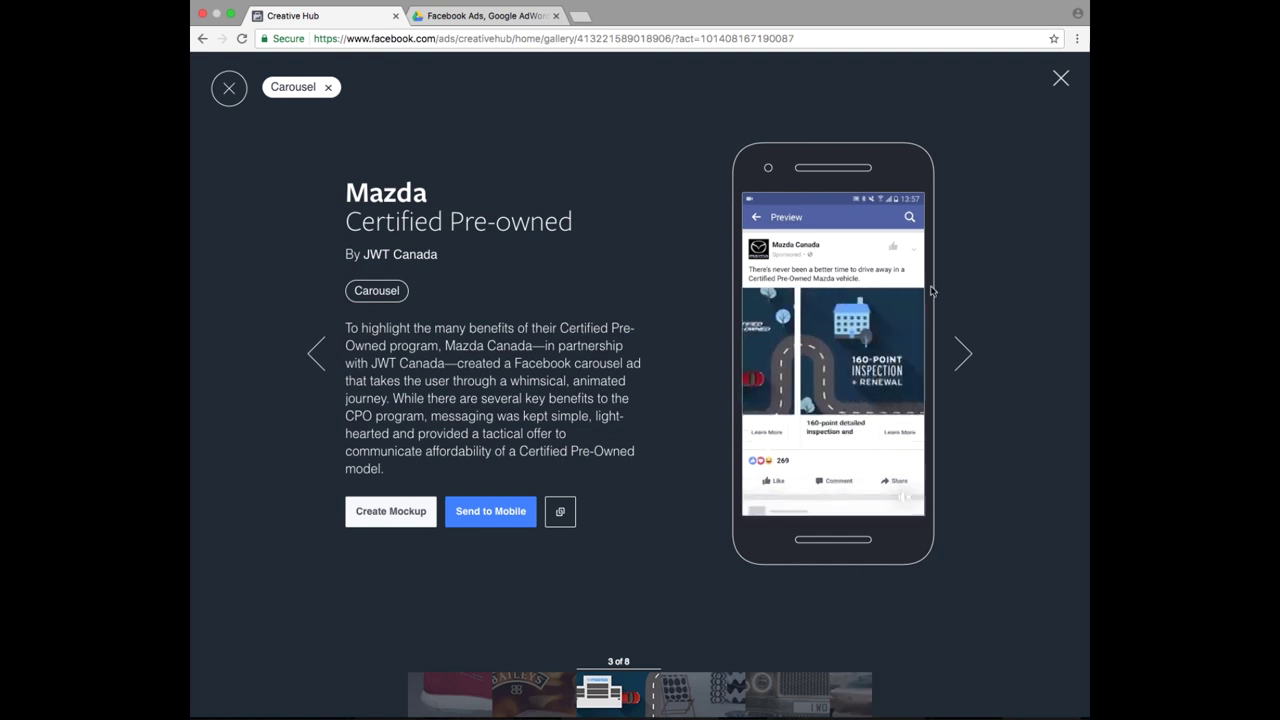
pyautogui.click(1062, 80)
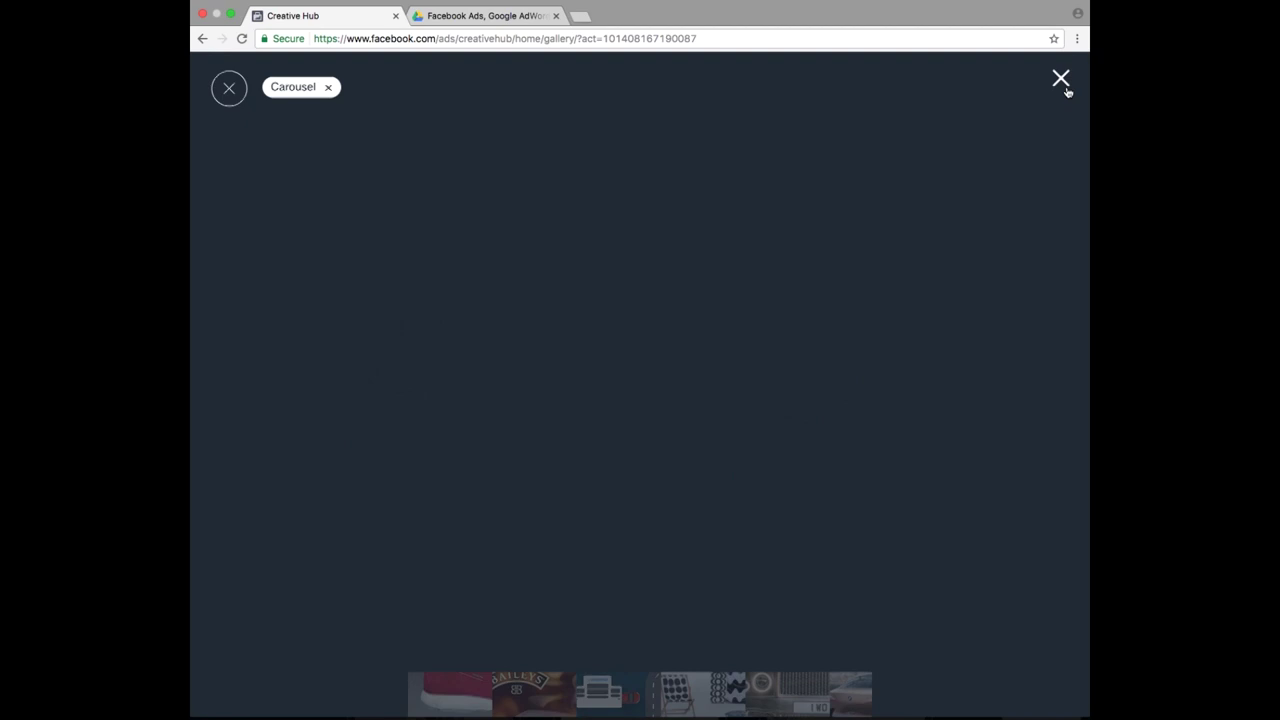
pyautogui.scroll(-5, 583, 328)
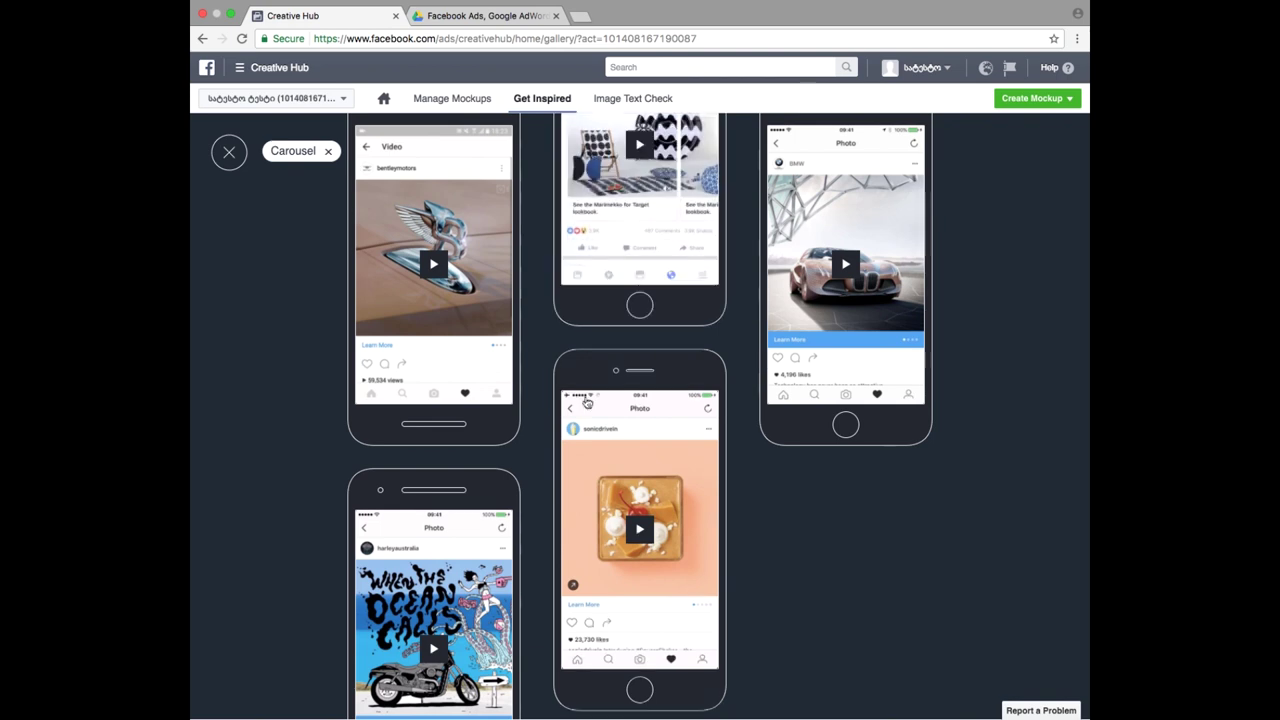
pyautogui.click(648, 528)
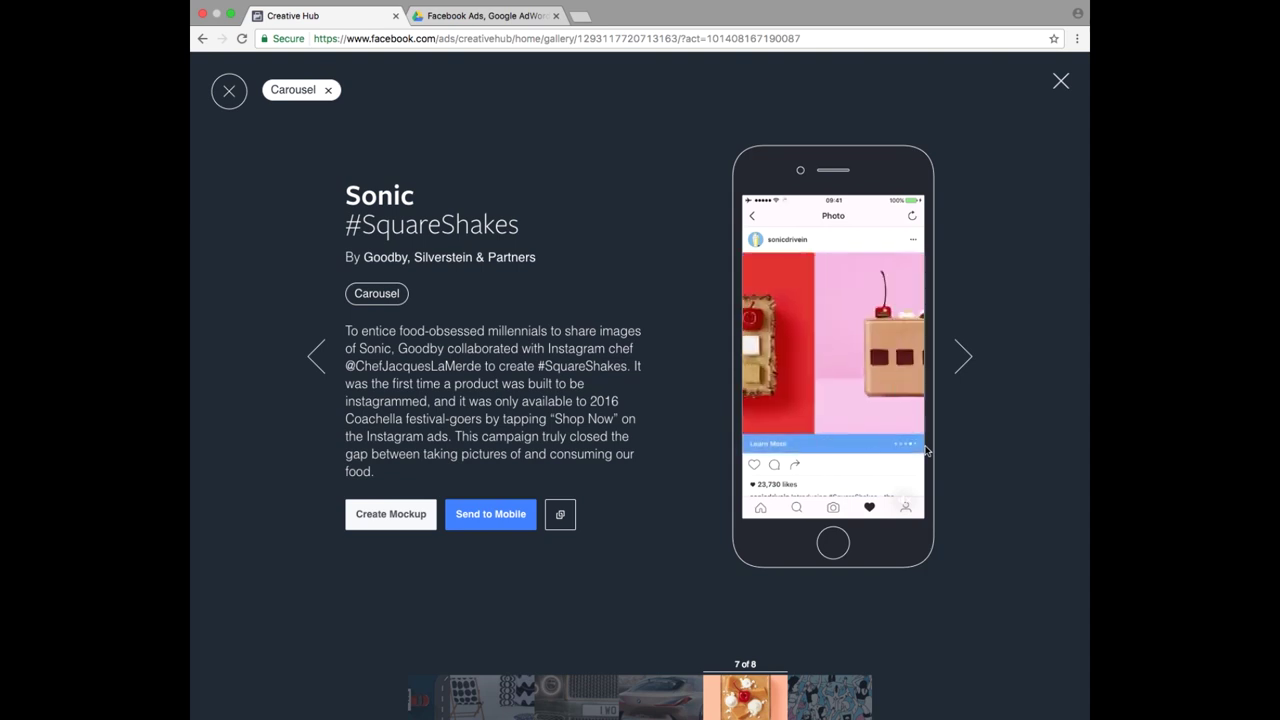
pyautogui.click(1060, 81)
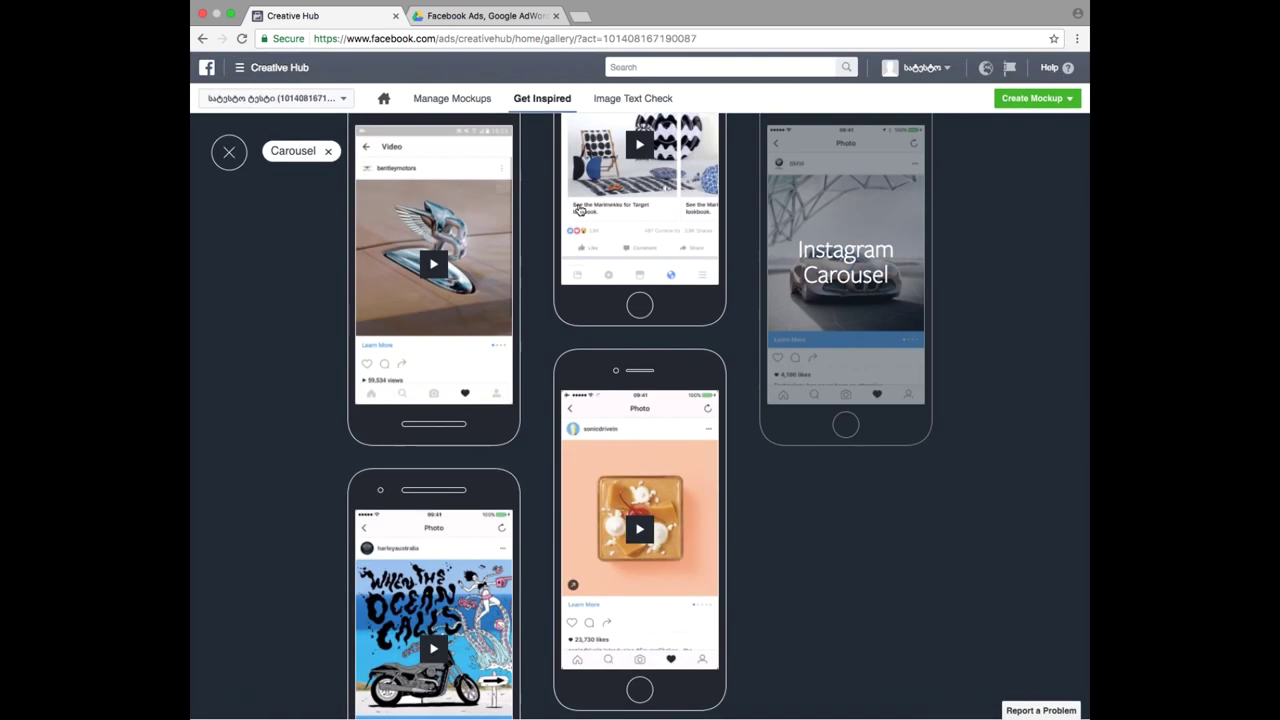
# - Go to Manage Mockups, check the Create Mockup formats, then show the full ad tools list
pyautogui.click(455, 108)
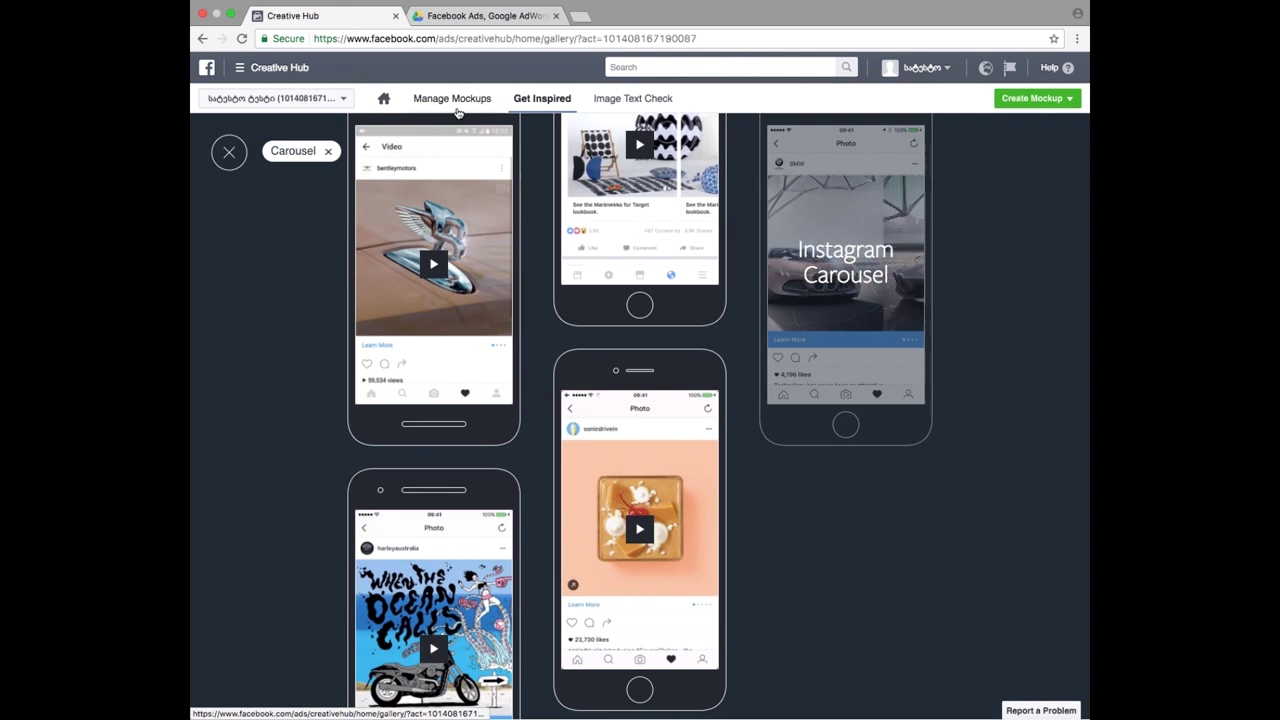
pyautogui.click(744, 348)
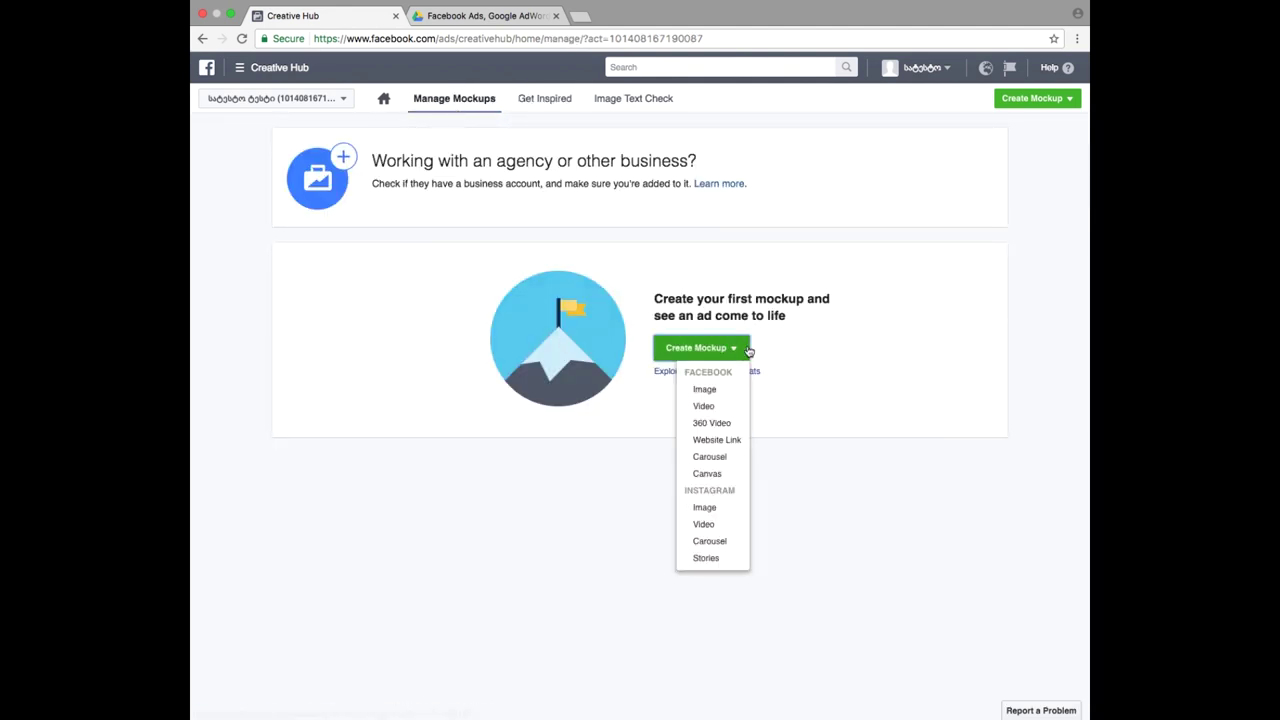
pyautogui.click(556, 258)
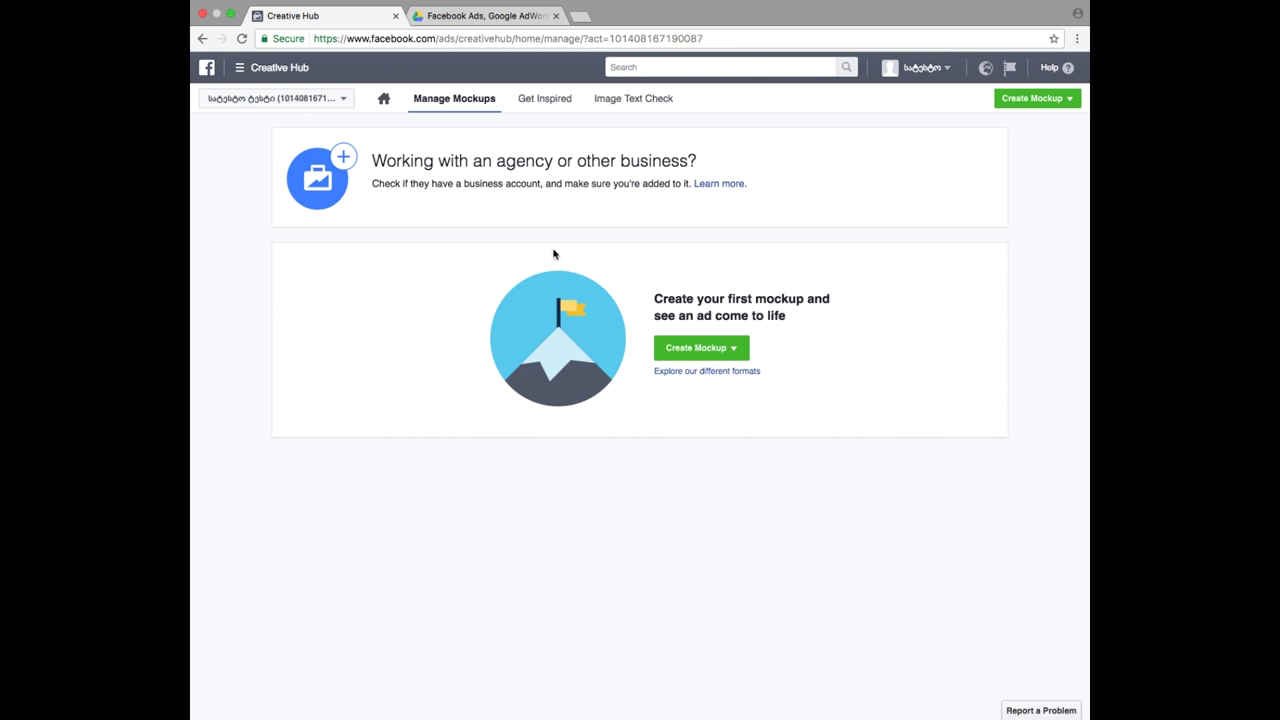
pyautogui.click(295, 76)
pyautogui.click(313, 316)
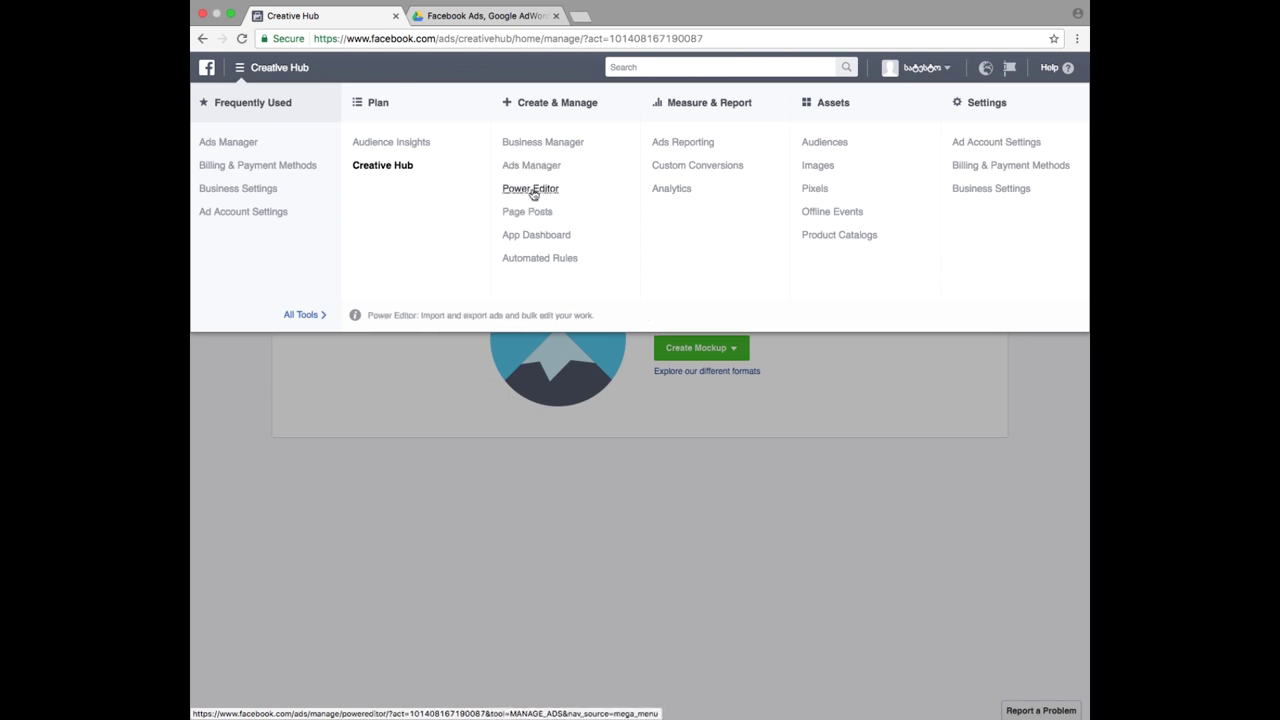
# - Load Power Editor's campaigns list (Engagement, geolab - website clicks) and bring up the tools menu
pyautogui.click(530, 191)
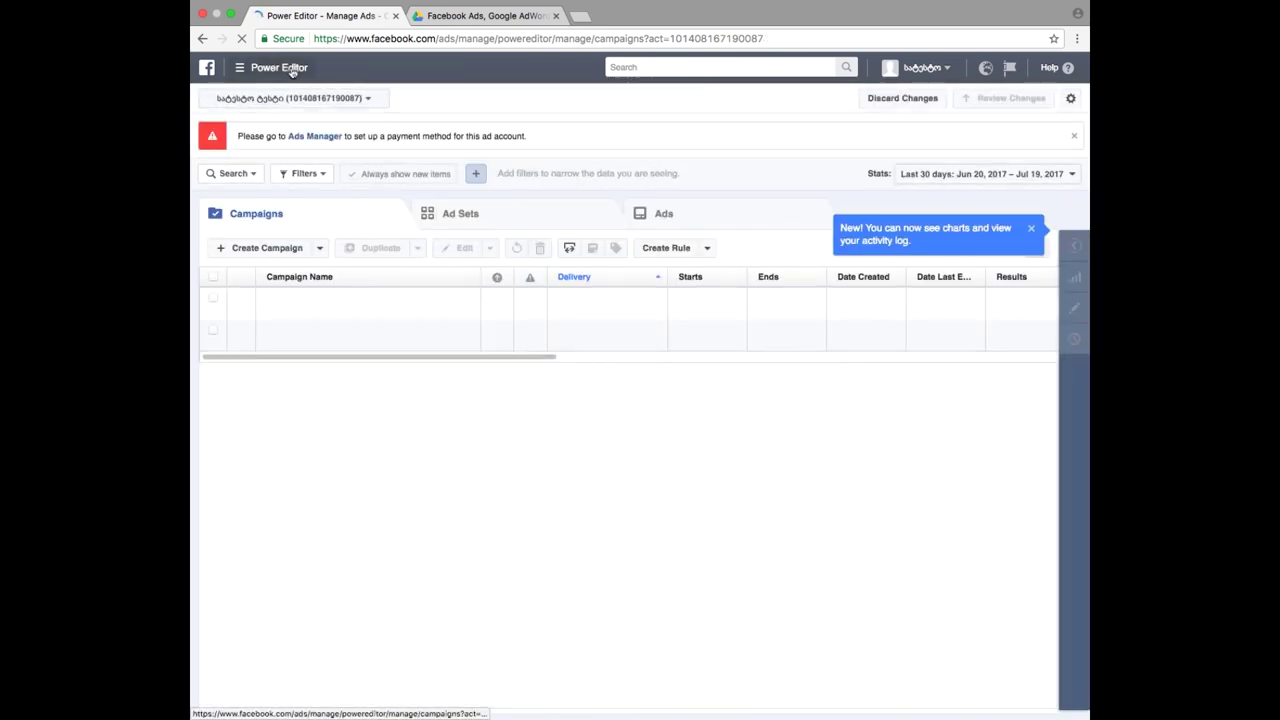
pyautogui.click(268, 70)
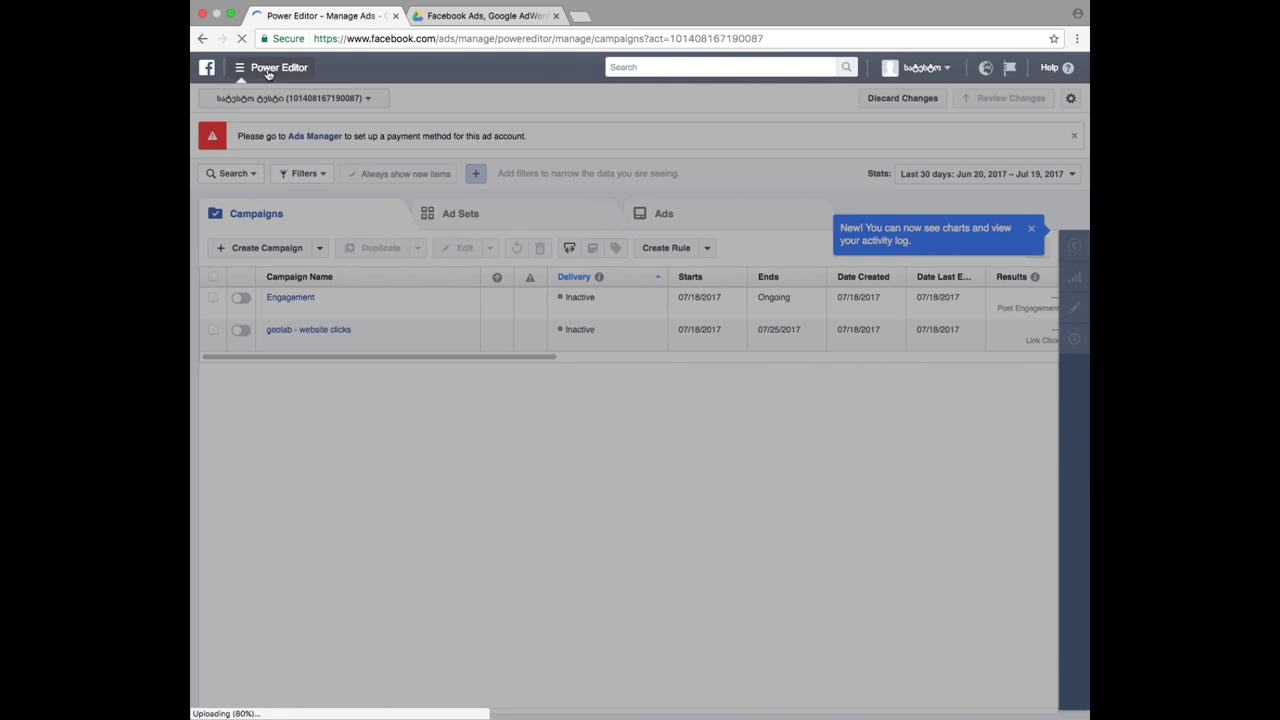
pyautogui.click(303, 314)
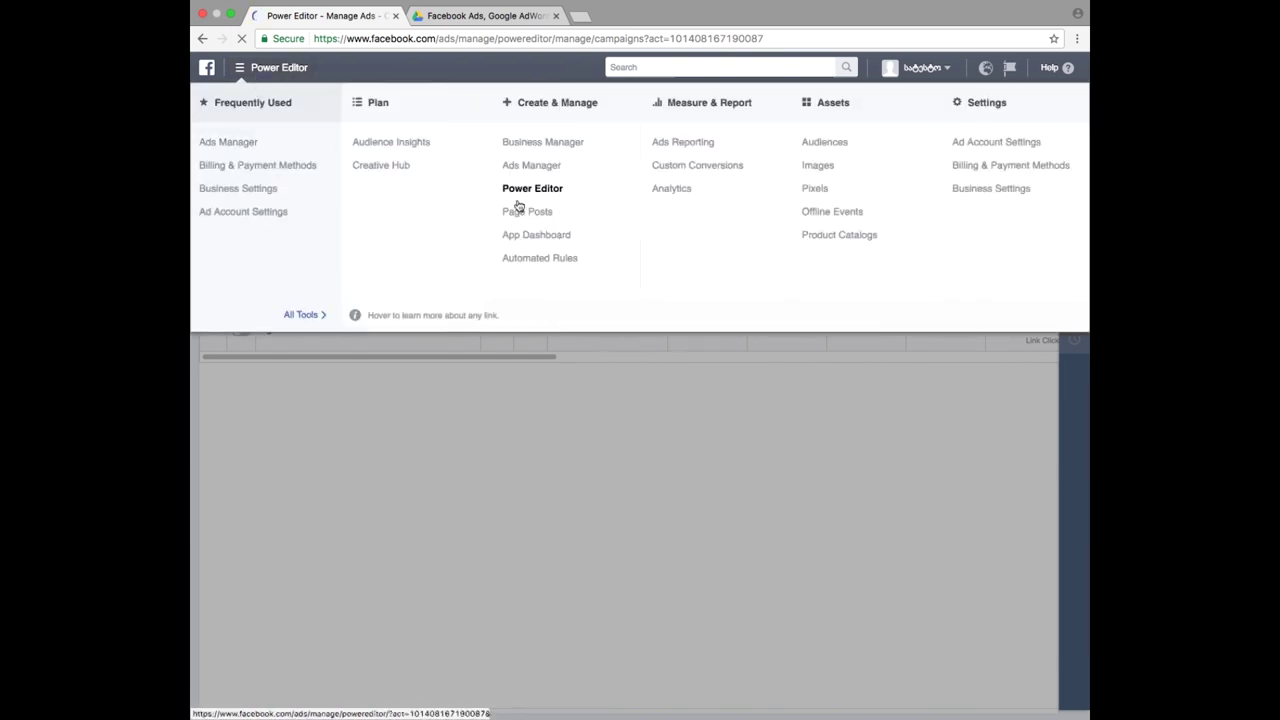
pyautogui.click(540, 199)
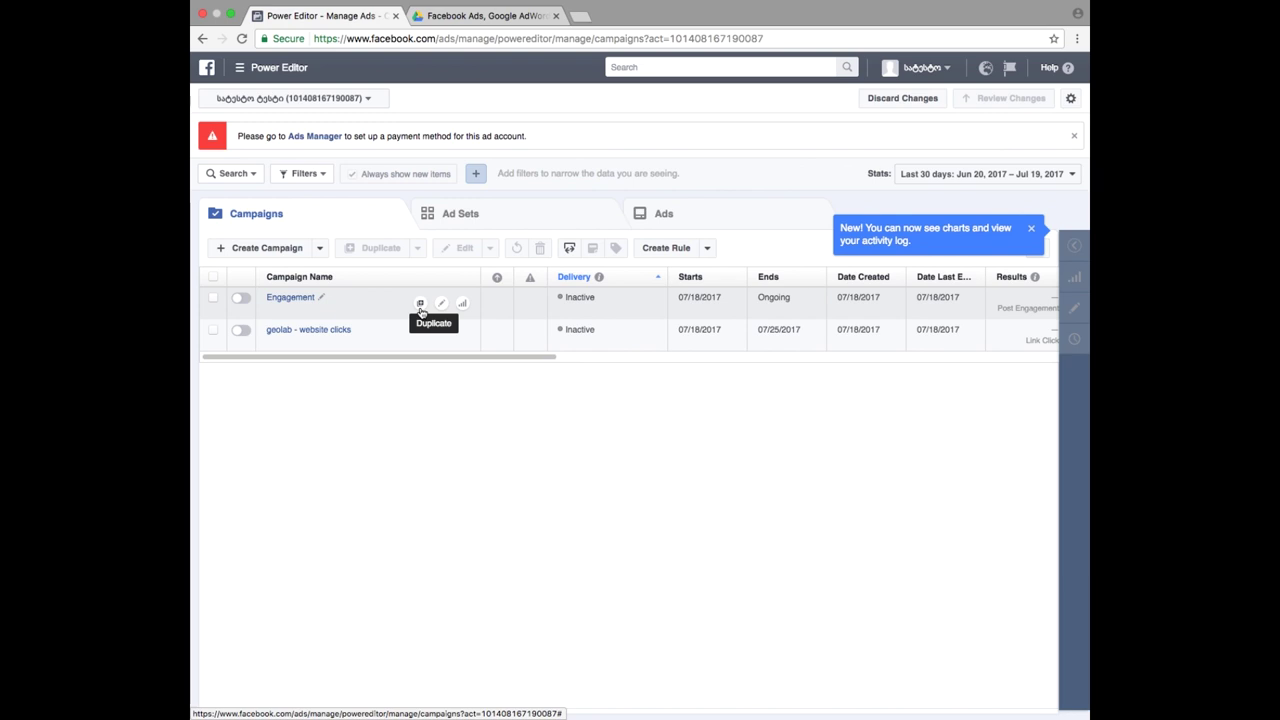
pyautogui.click(268, 72)
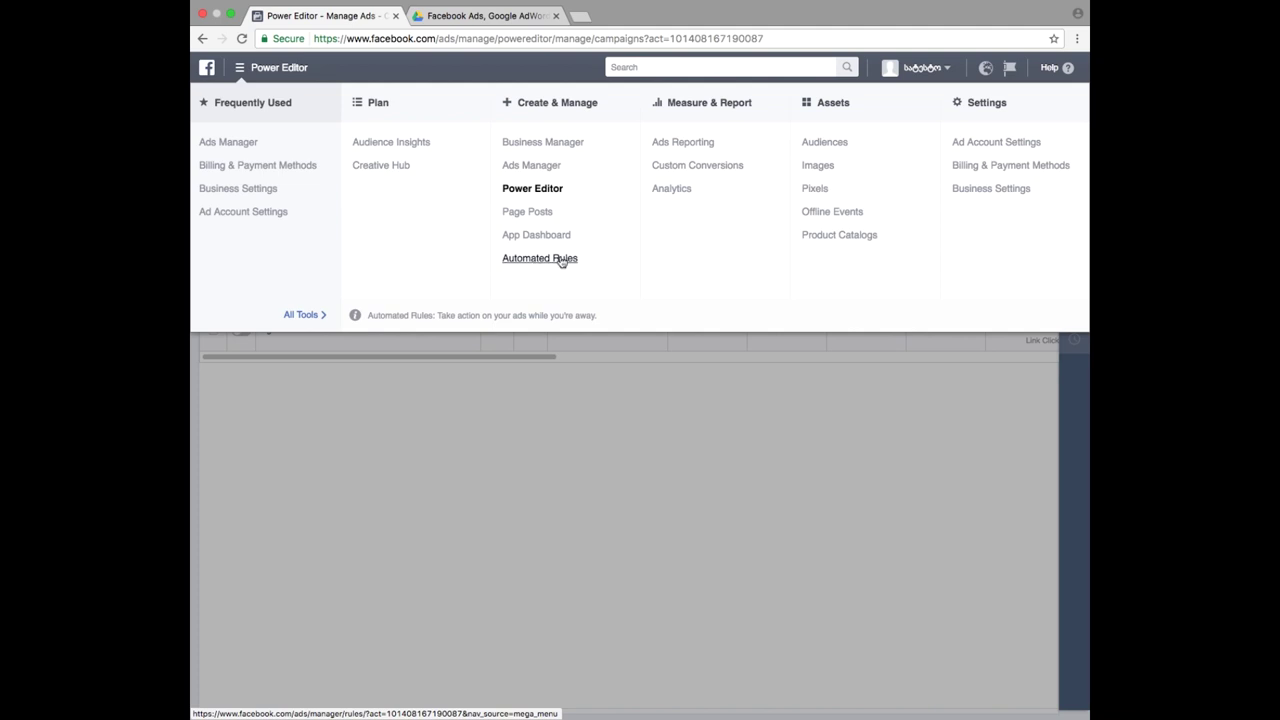
# - Go to the Automated Rules page from the tools menu, reopening it once more
pyautogui.click(560, 260)
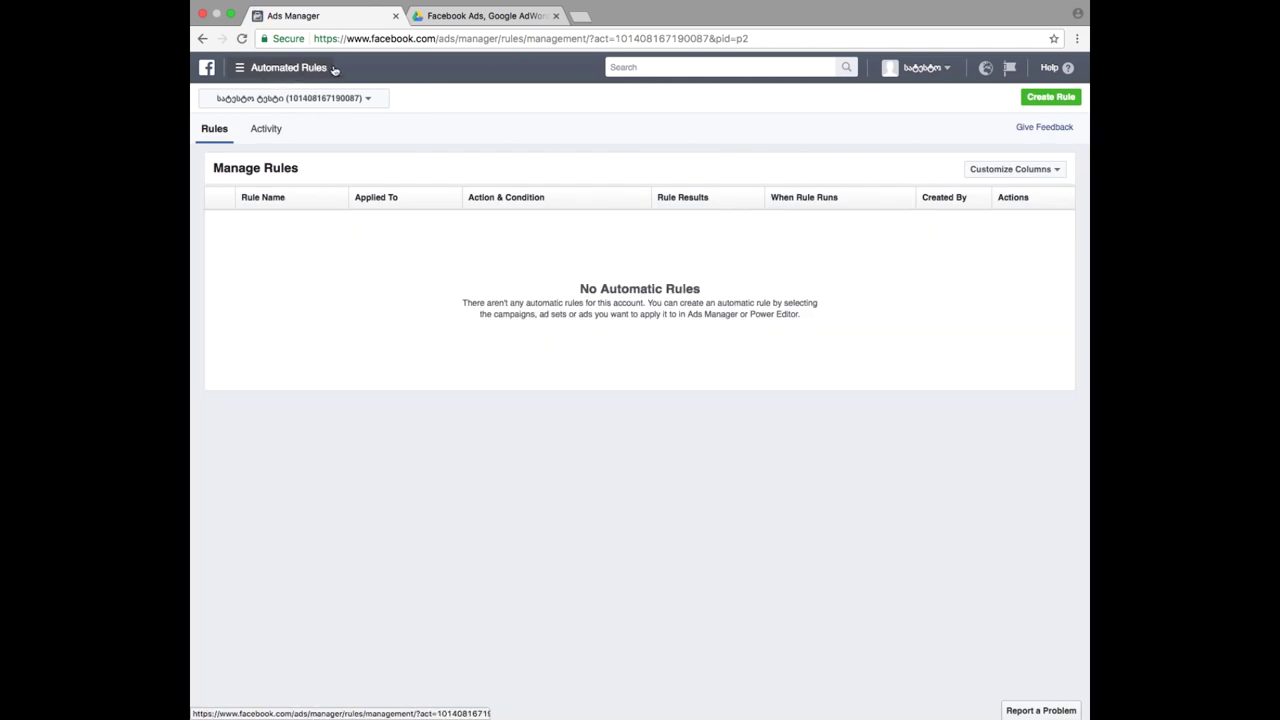
pyautogui.click(271, 70)
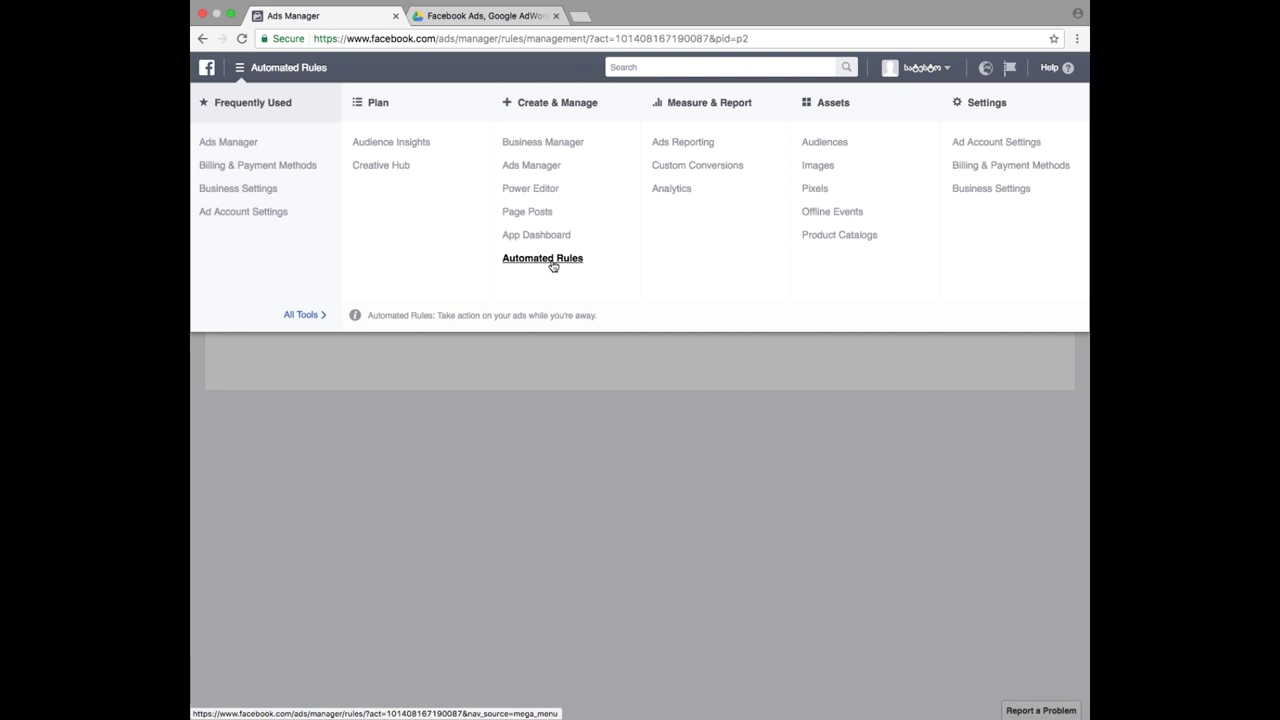
pyautogui.click(566, 260)
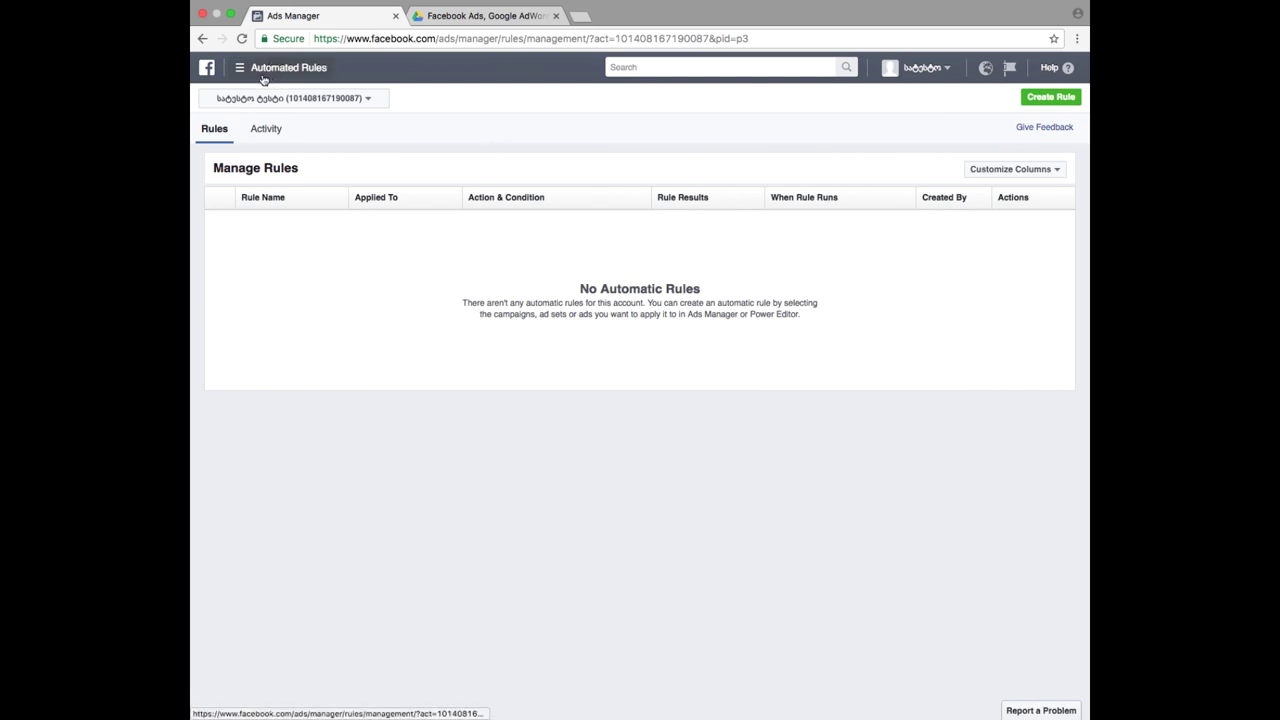
pyautogui.click(1045, 103)
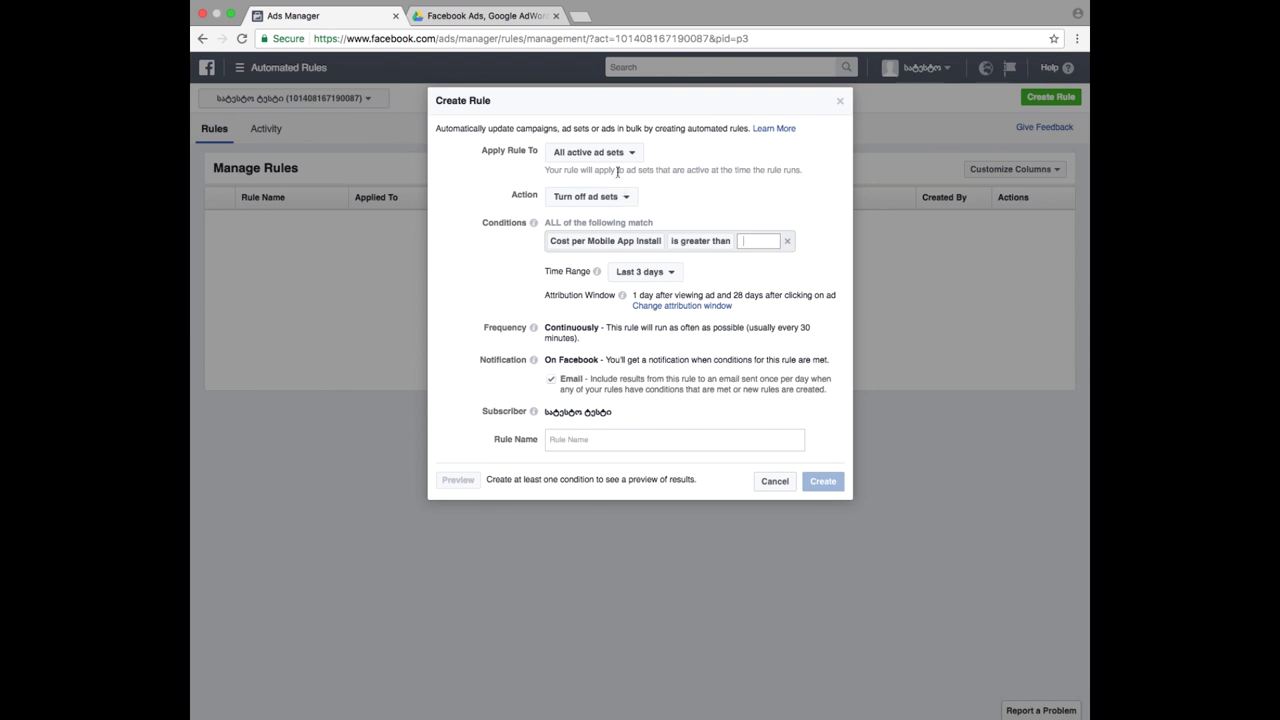
pyautogui.click(614, 155)
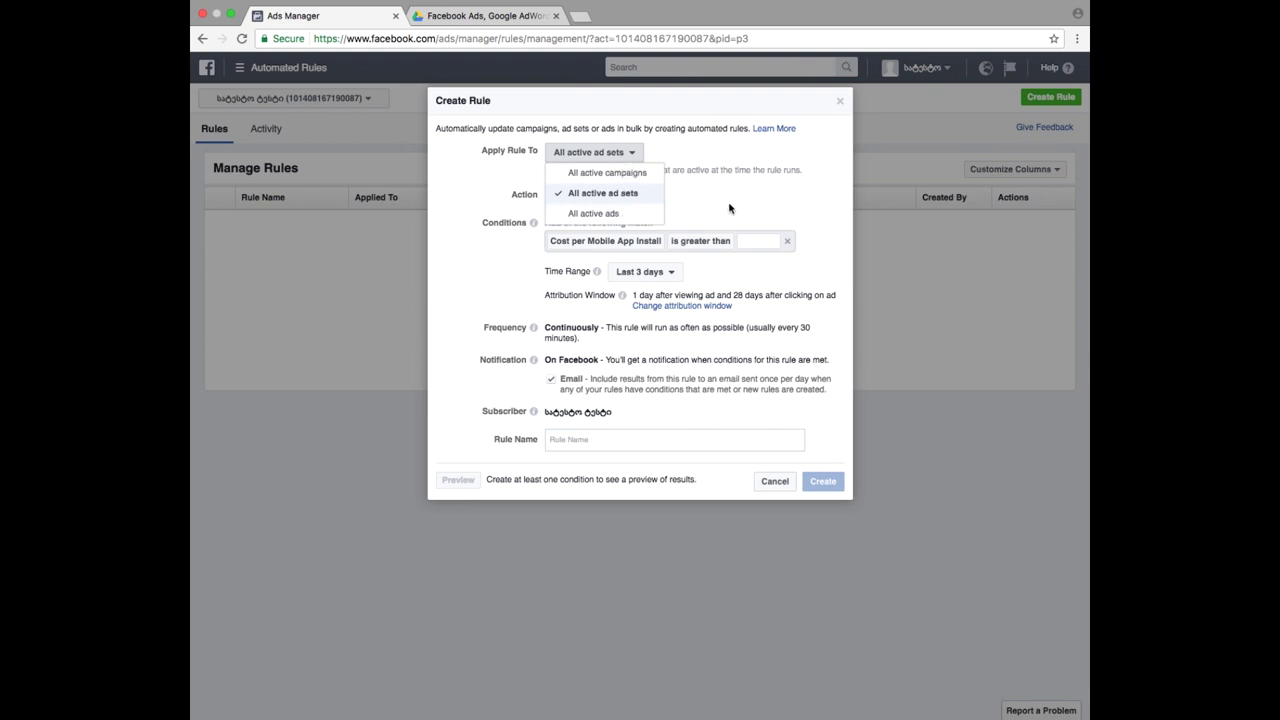
pyautogui.click(731, 208)
pyautogui.click(619, 199)
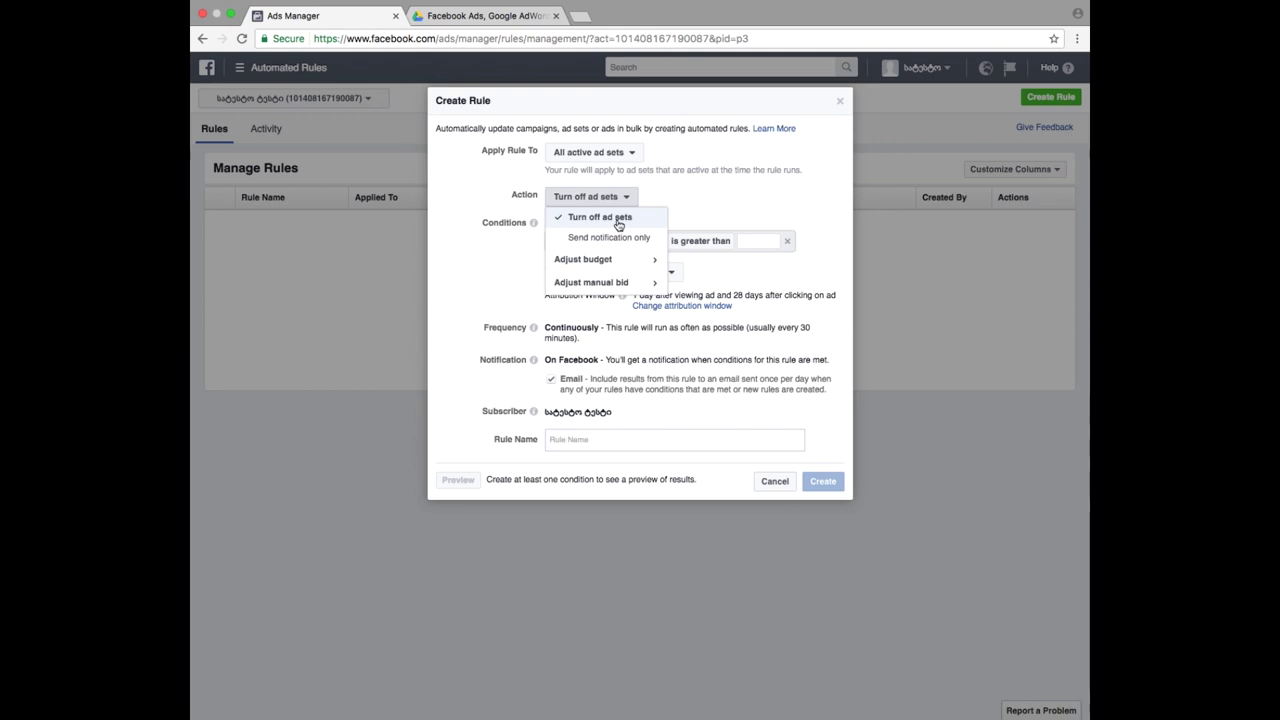
pyautogui.click(588, 218)
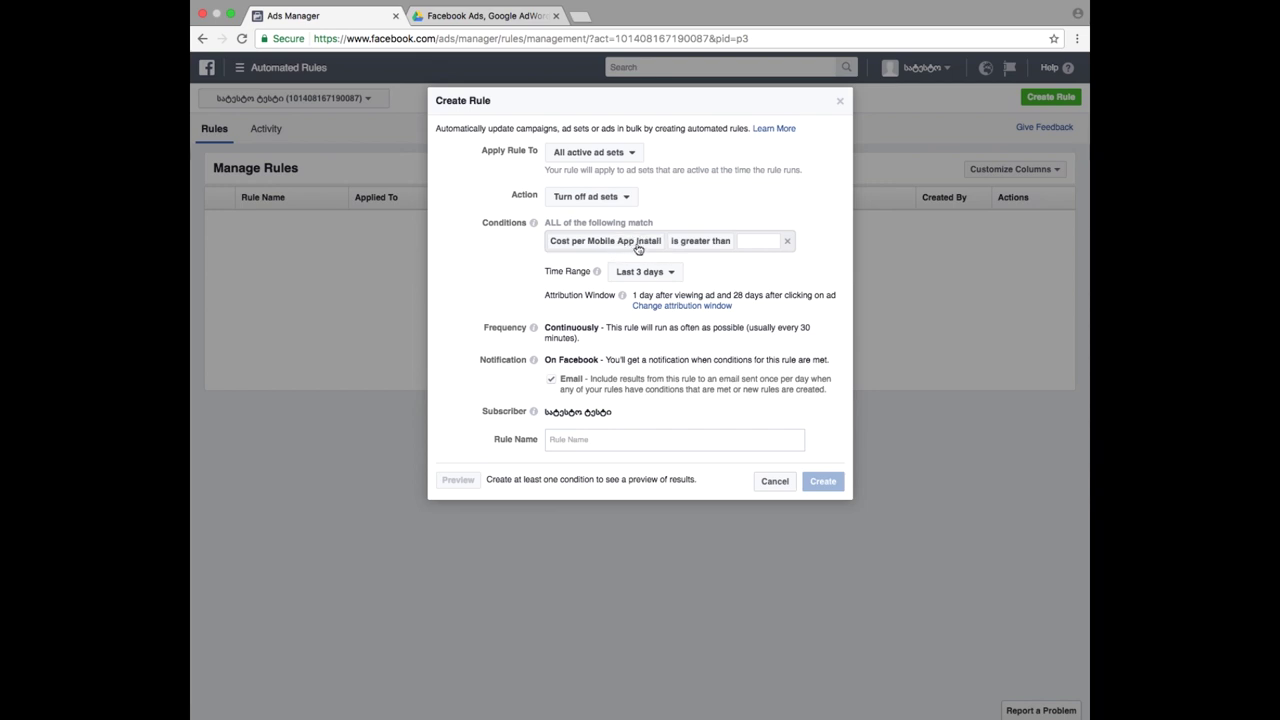
pyautogui.click(760, 242)
pyautogui.write('2')
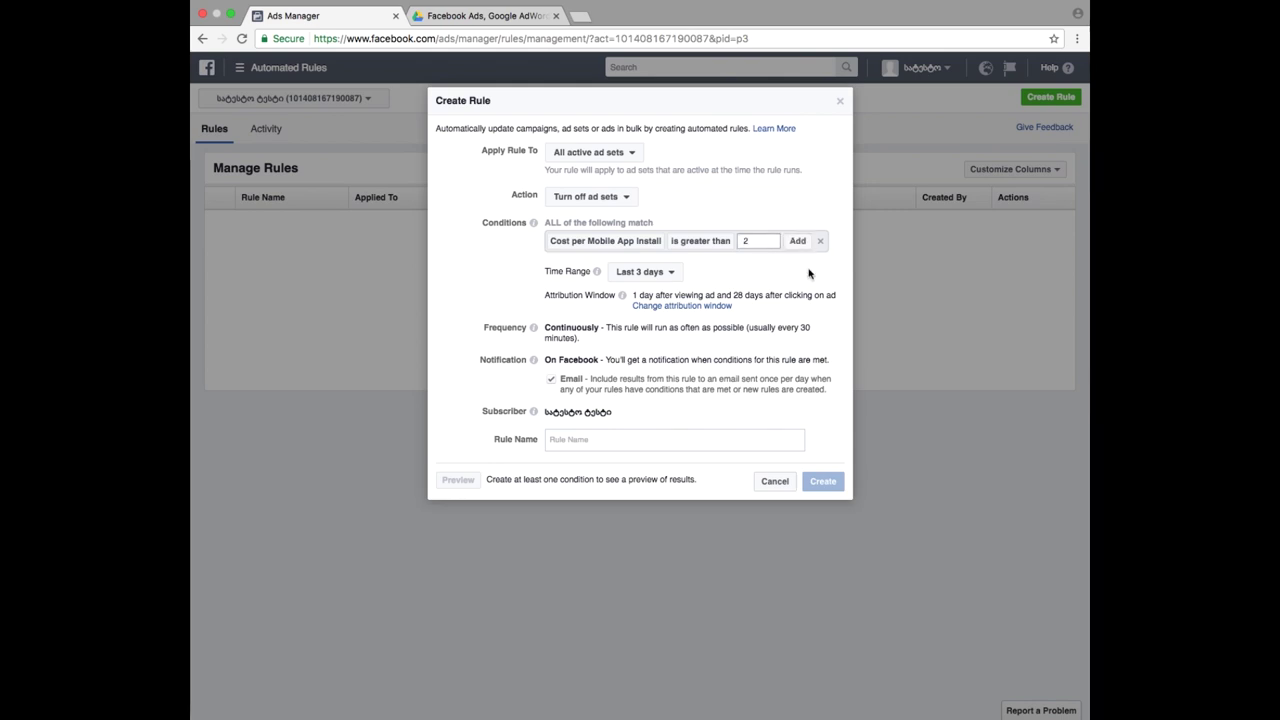
pyautogui.click(808, 273)
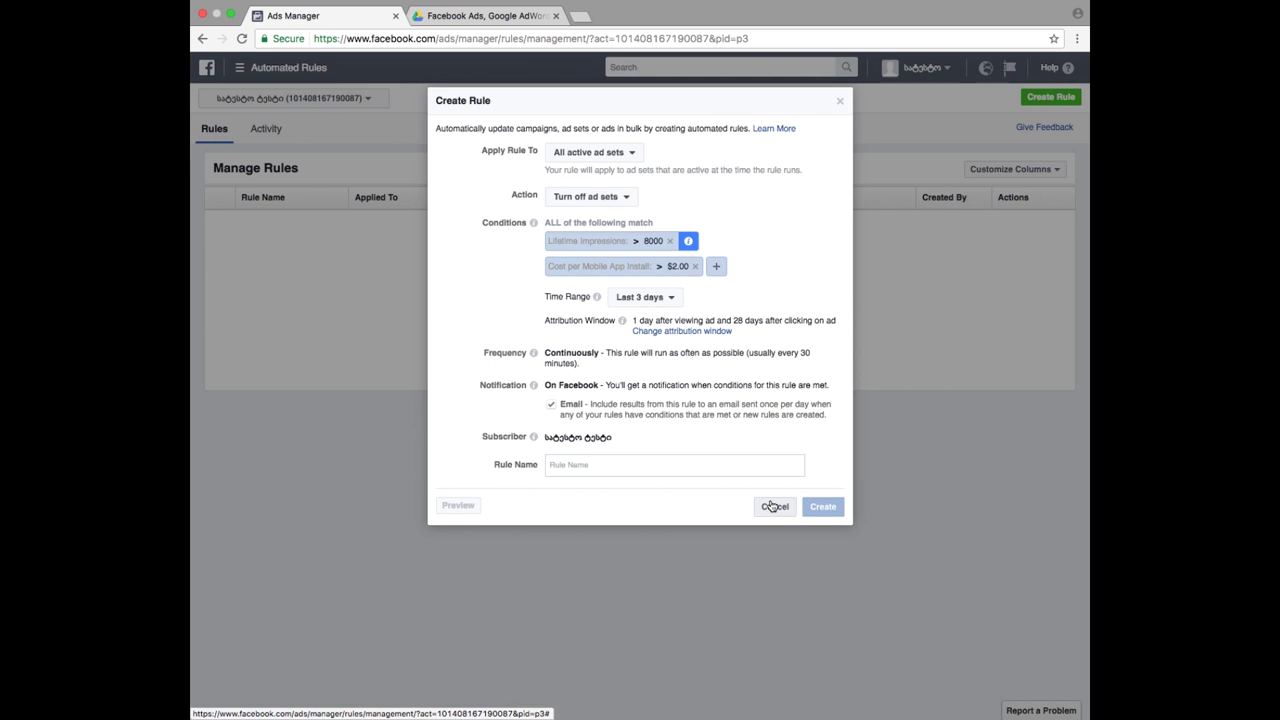
pyautogui.click(591, 154)
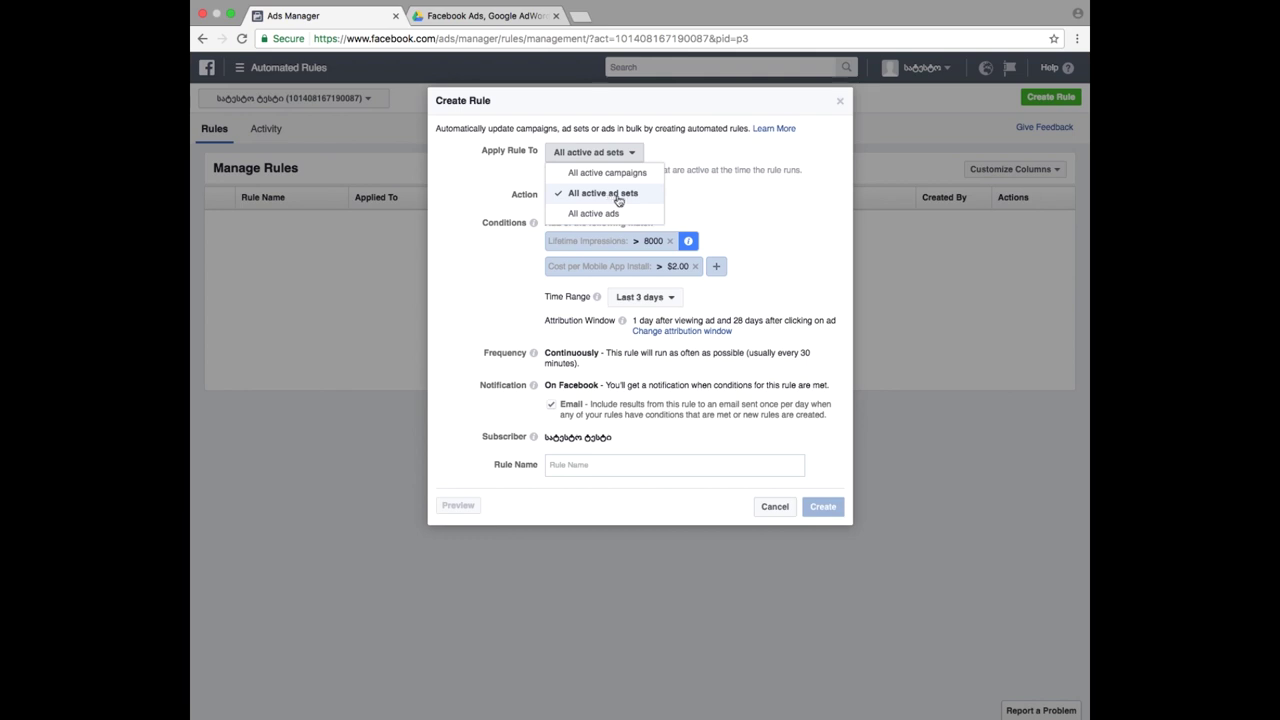
pyautogui.click(613, 200)
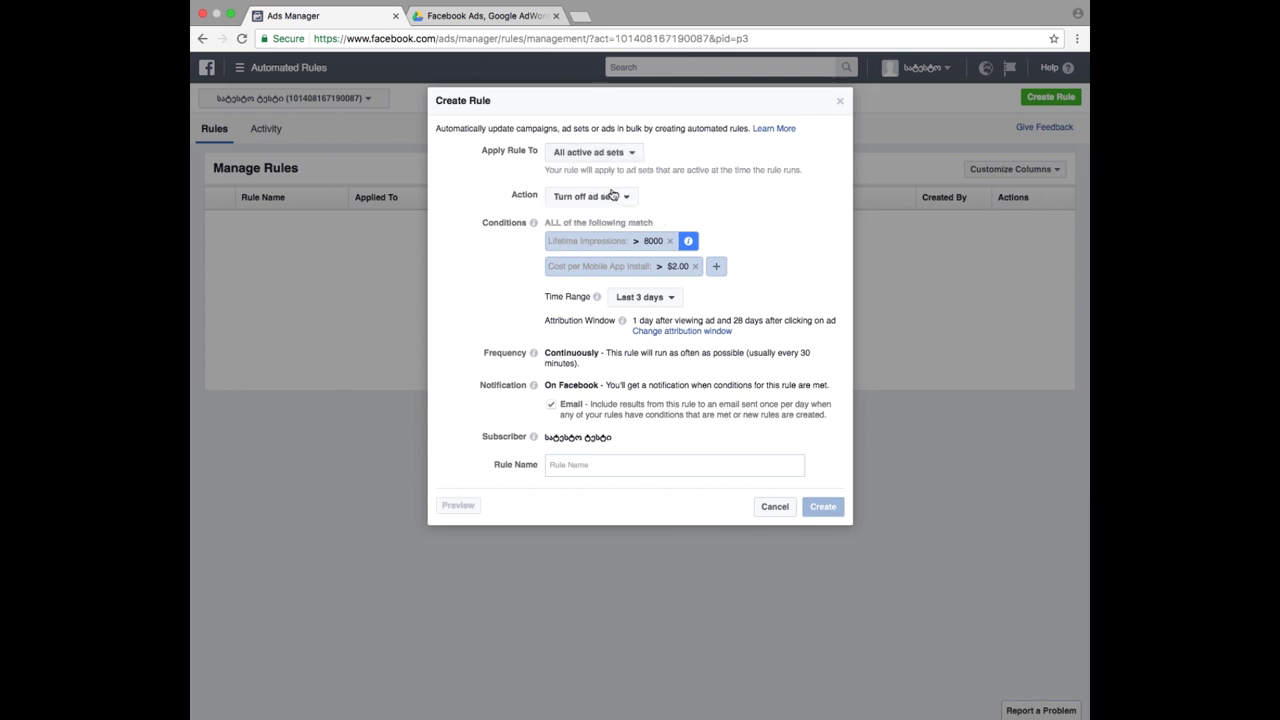
pyautogui.click(601, 159)
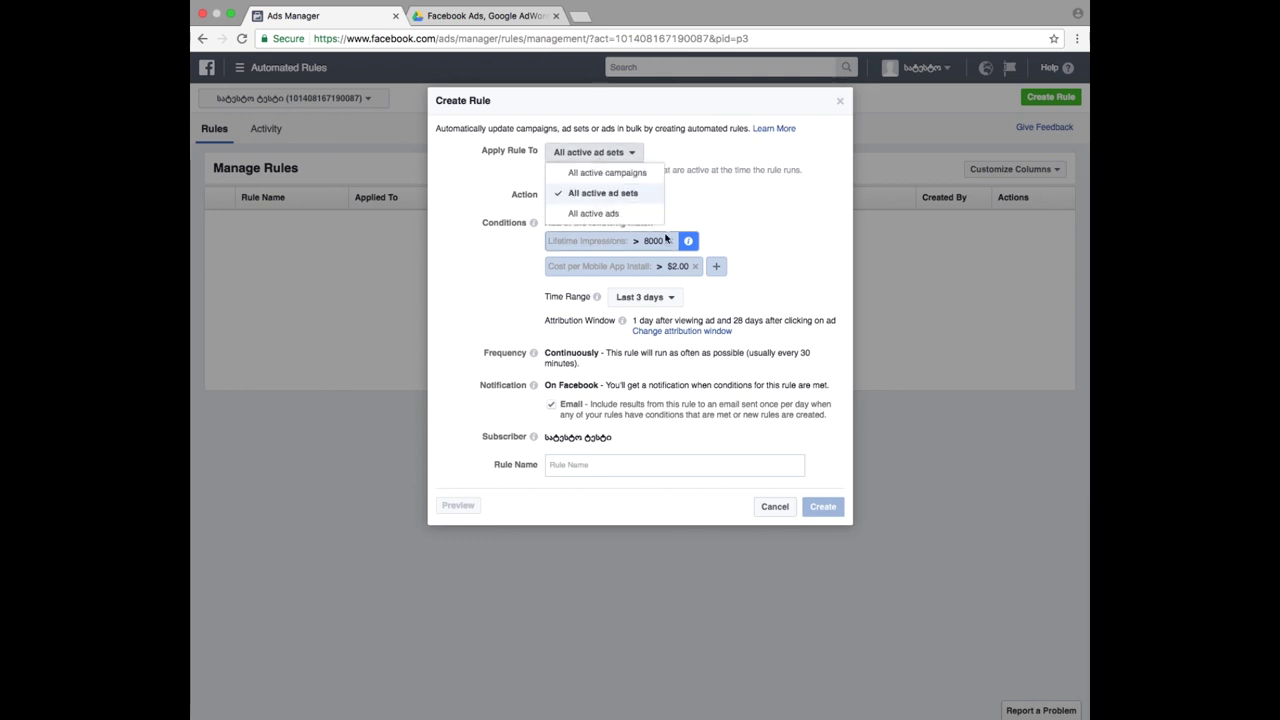
pyautogui.click(770, 340)
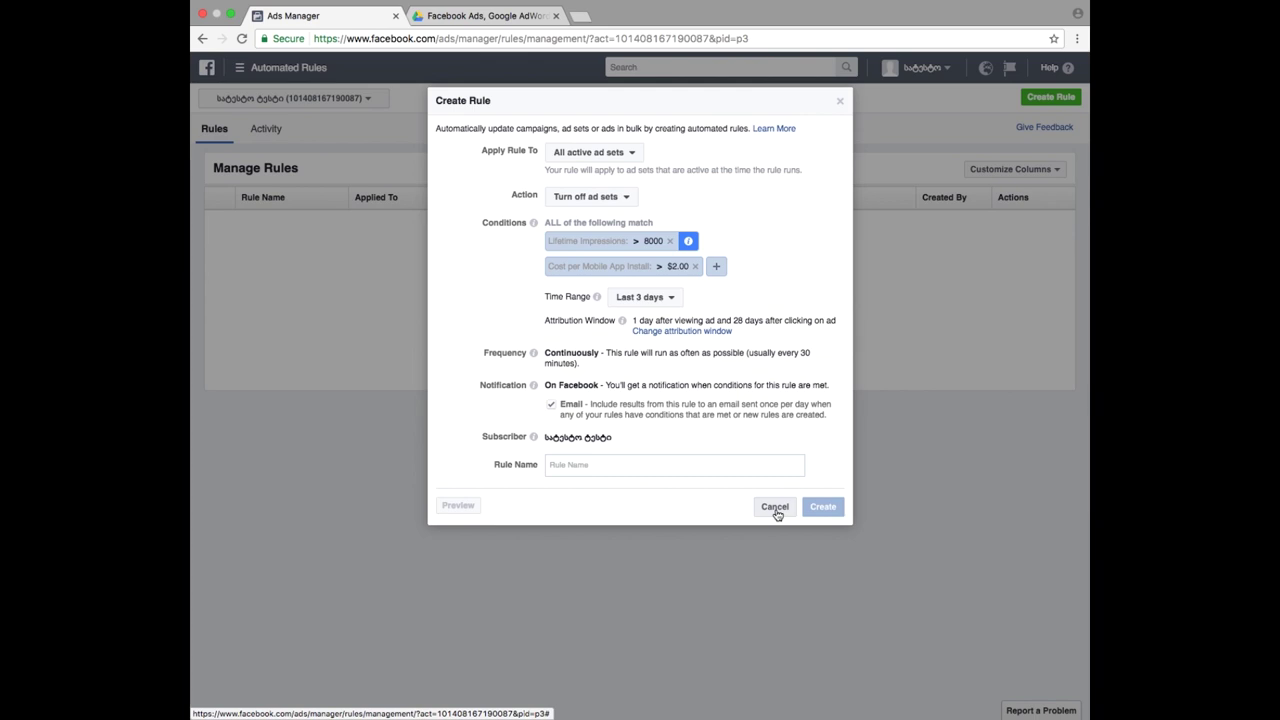
# - Cancel the new automated rule and briefly toggle the tools menu
pyautogui.click(776, 508)
pyautogui.click(300, 72)
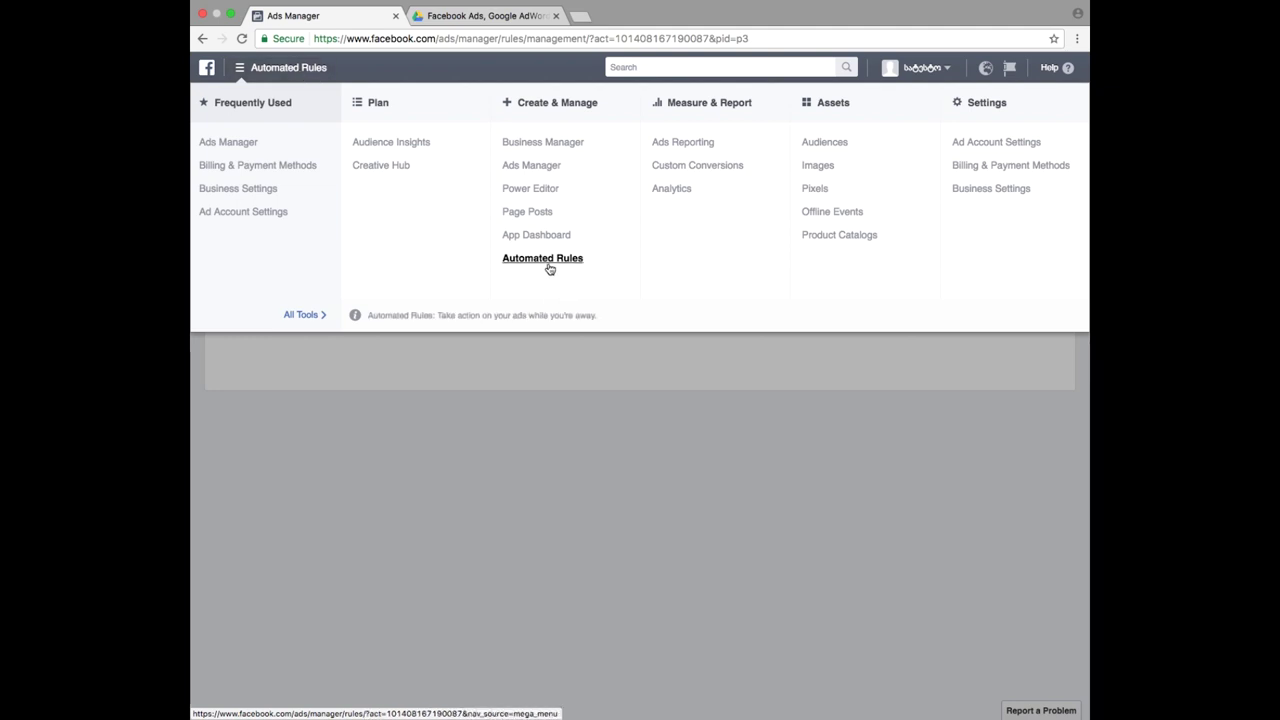
pyautogui.click(651, 383)
# - Start another rule, check what it can apply to, cancel it, and open the tools menu
pyautogui.click(1056, 97)
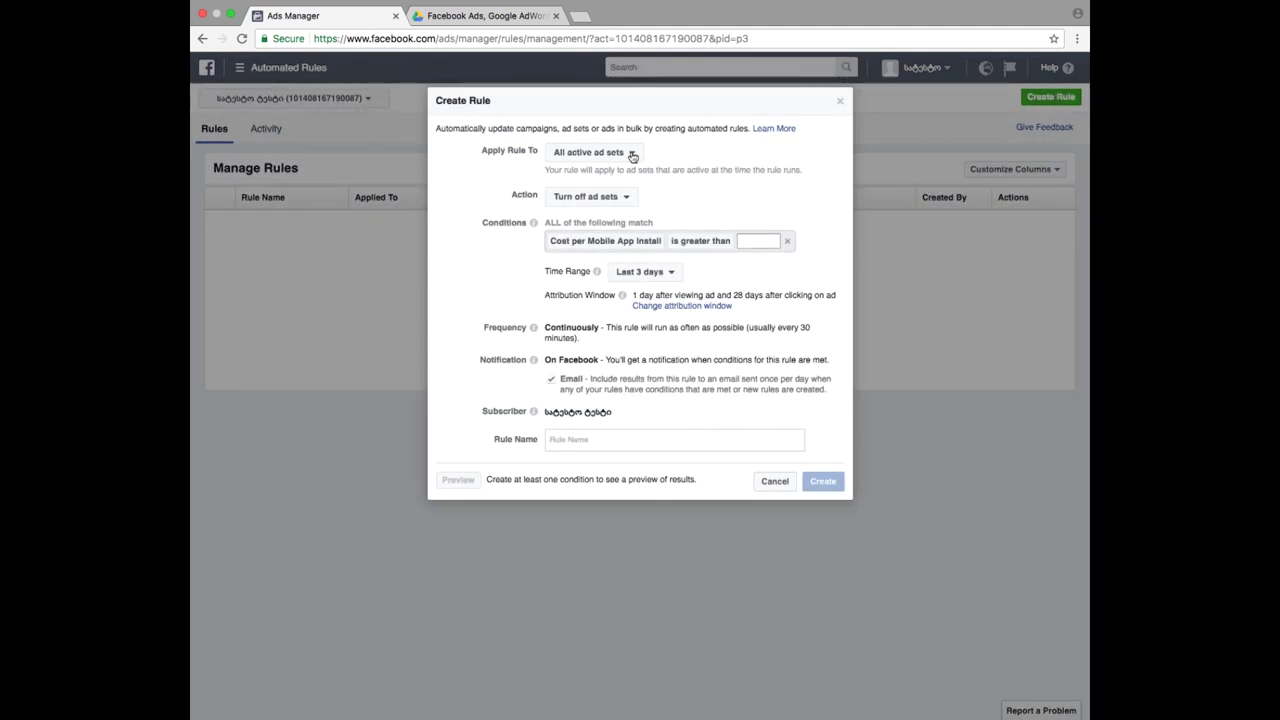
pyautogui.click(631, 153)
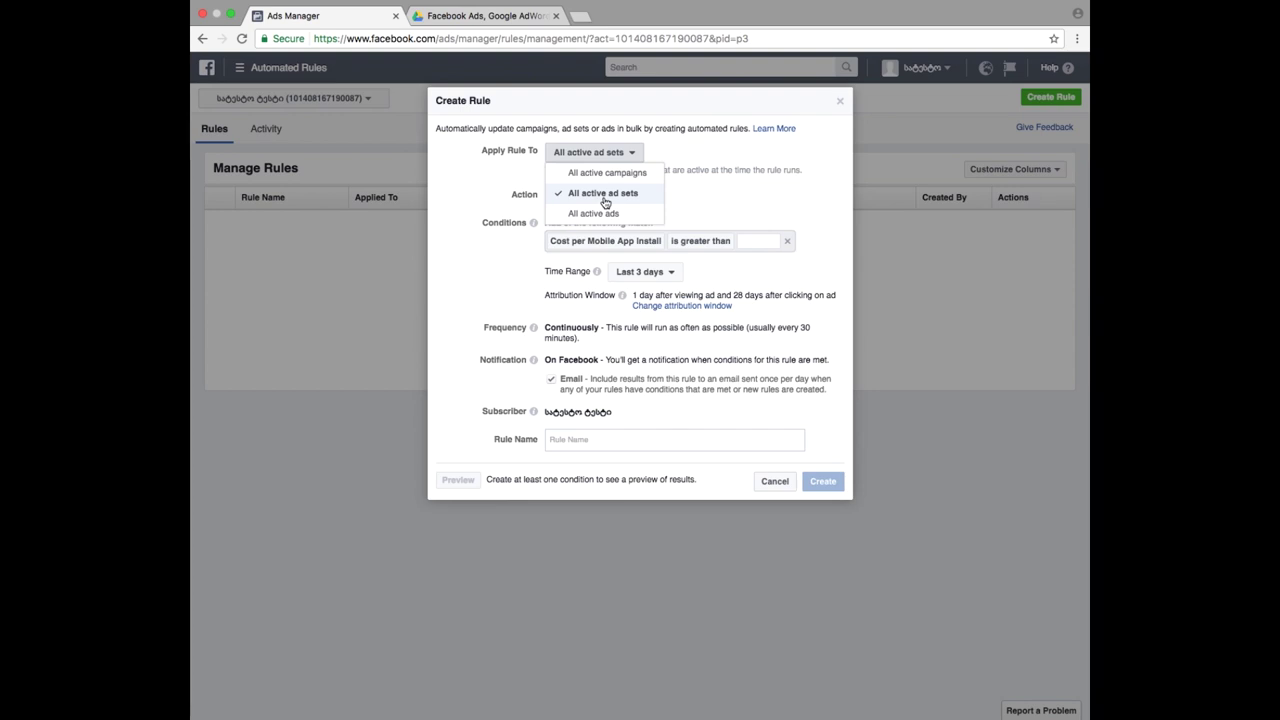
pyautogui.click(776, 482)
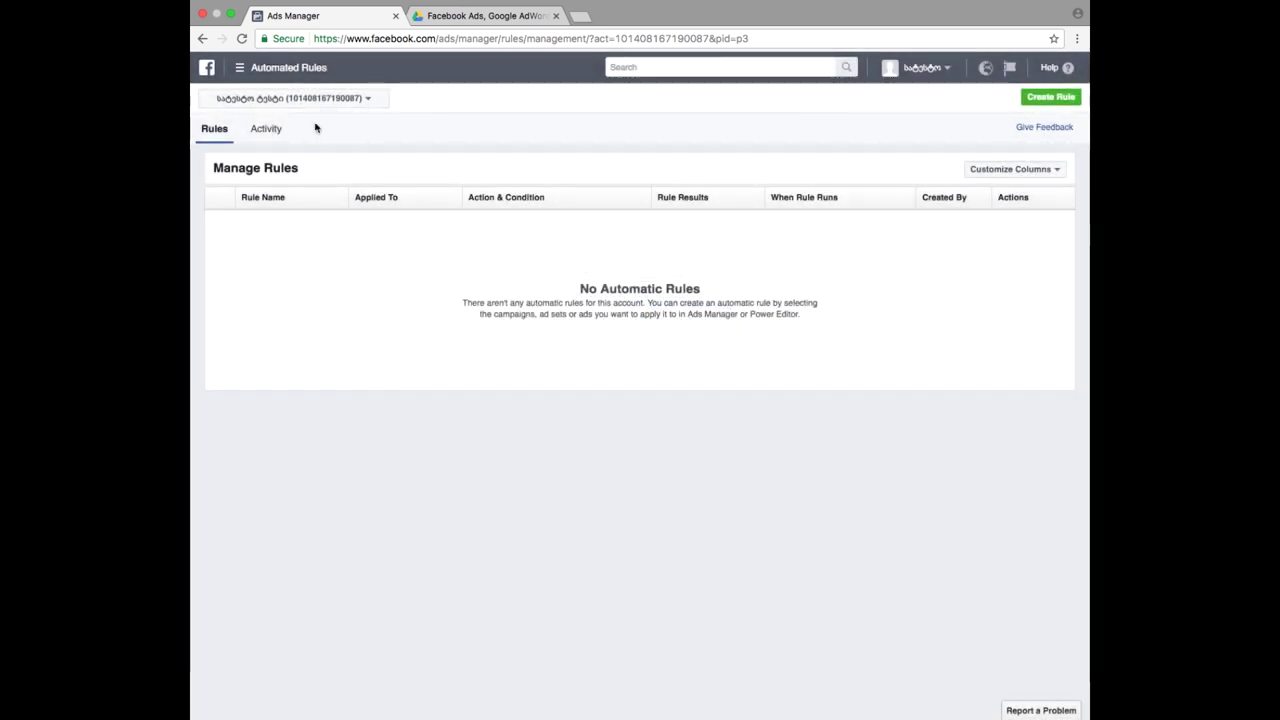
pyautogui.click(245, 67)
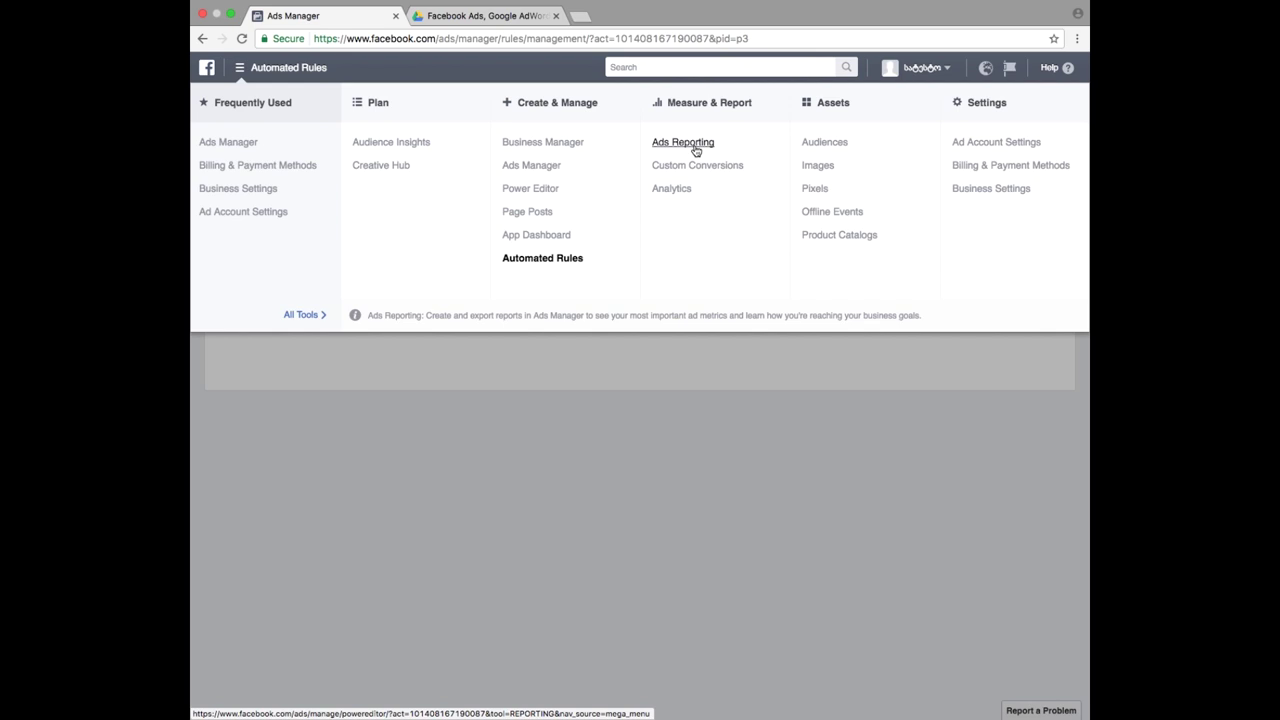
# - Open Facebook Analytics for the Page and browse Funnels, Active Users and Cohorts before returning to Overview
pyautogui.click(672, 189)
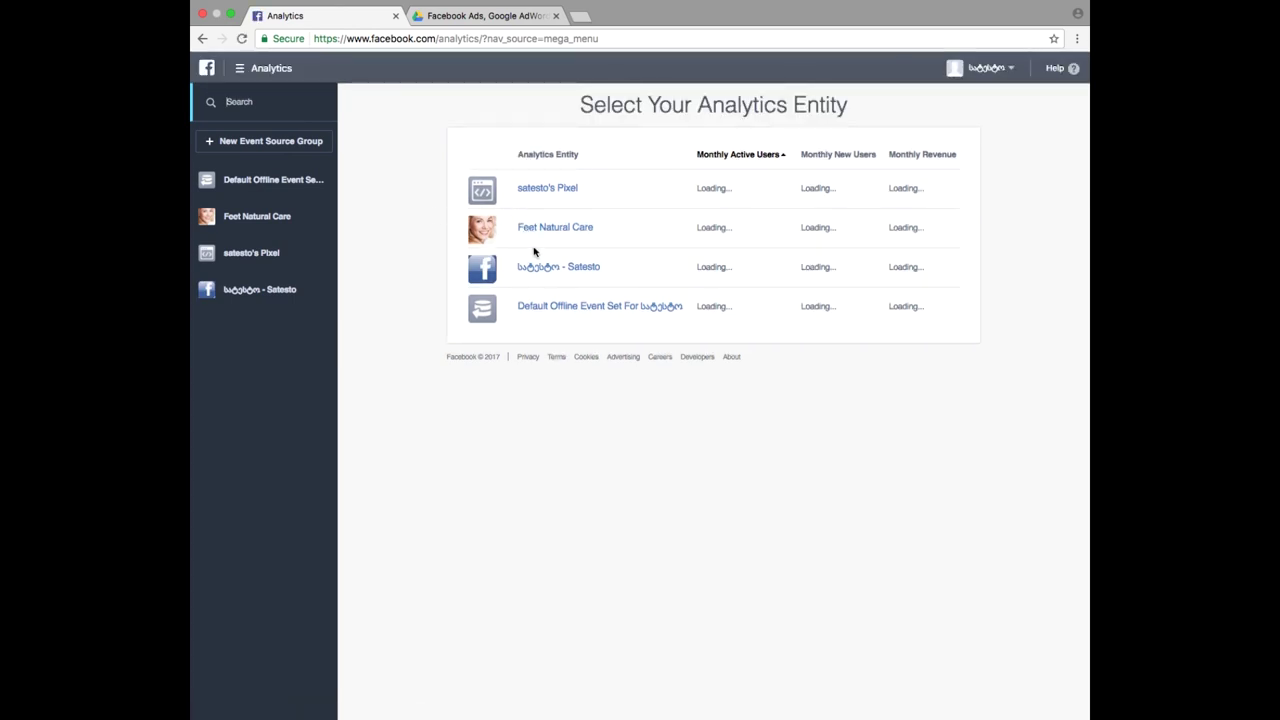
pyautogui.click(537, 267)
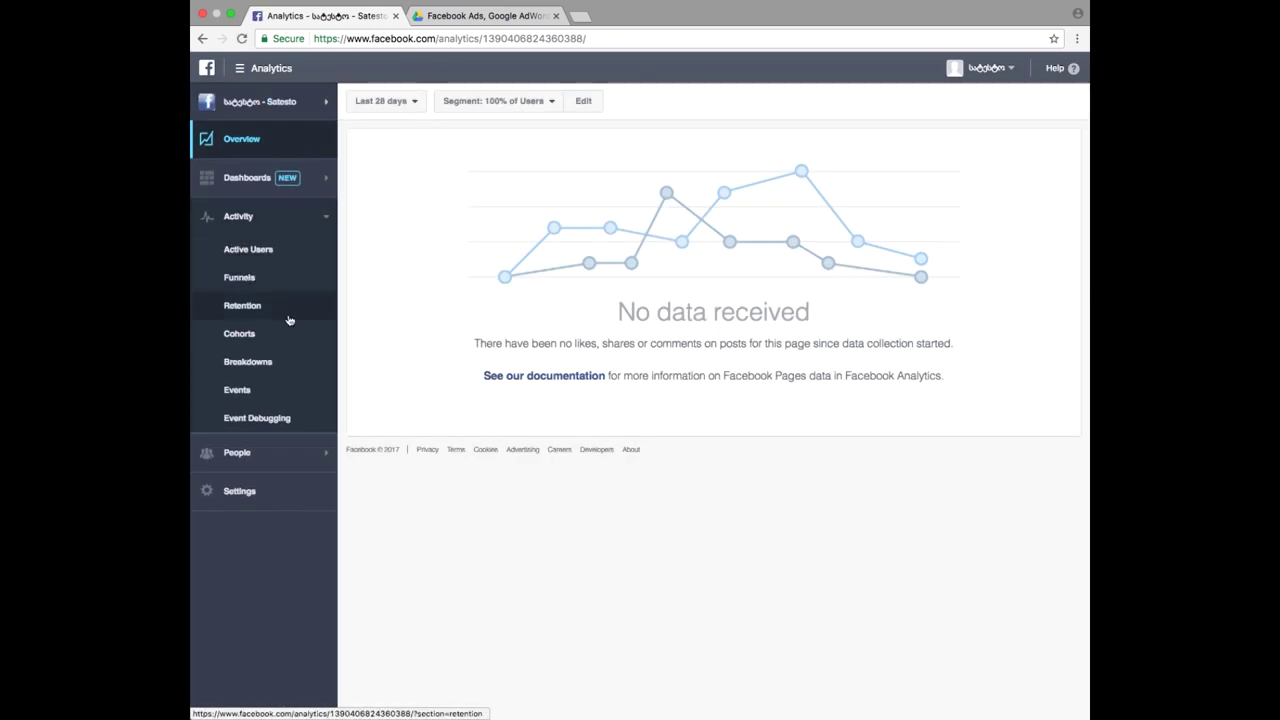
pyautogui.click(240, 278)
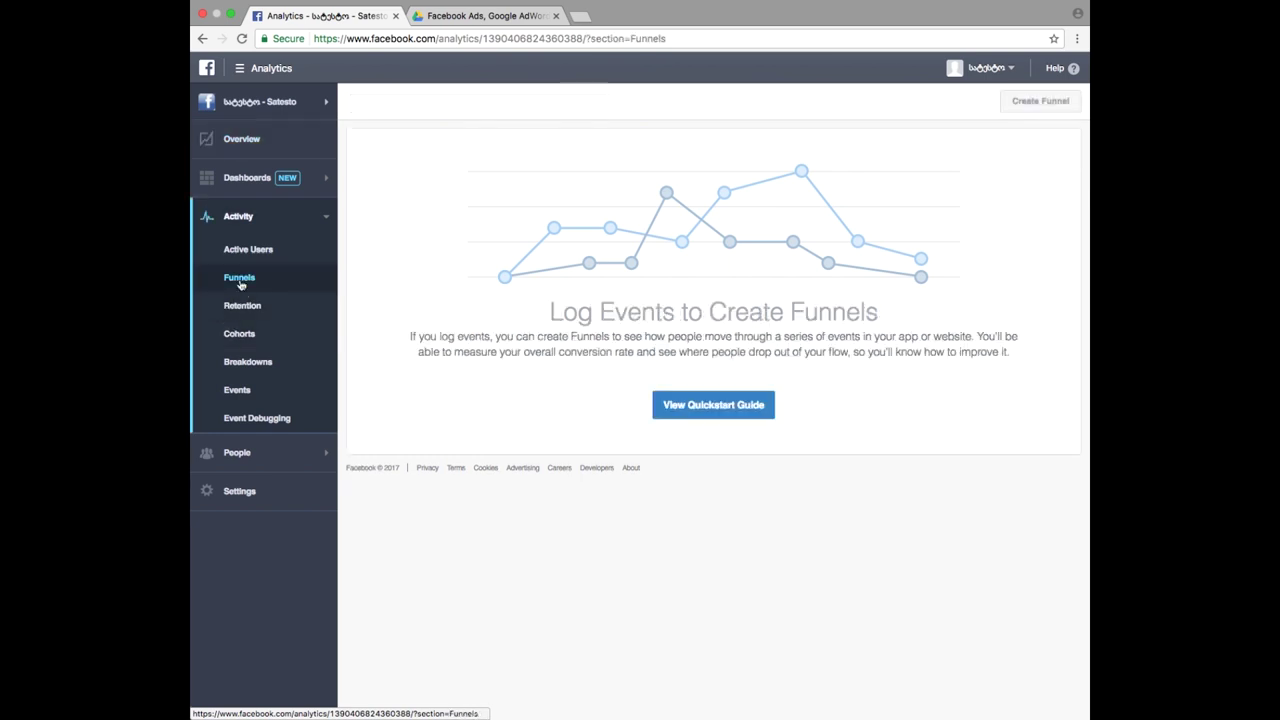
pyautogui.click(243, 260)
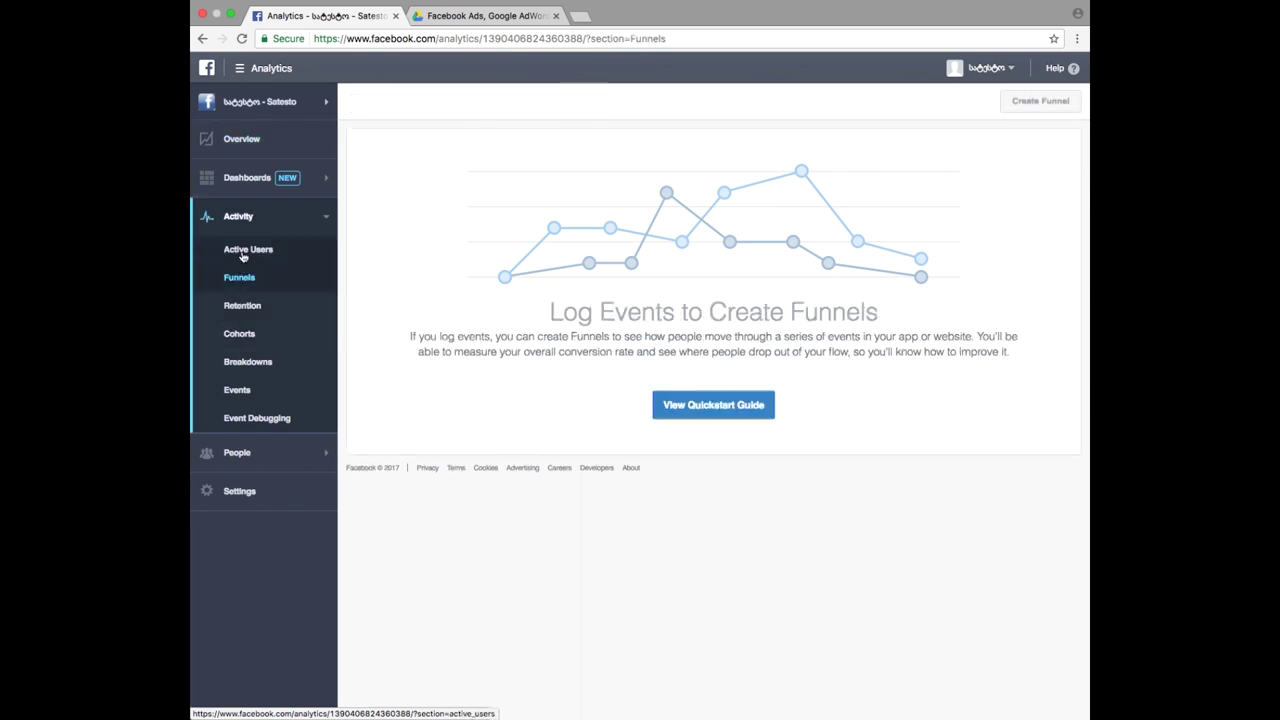
pyautogui.click(250, 332)
pyautogui.click(240, 142)
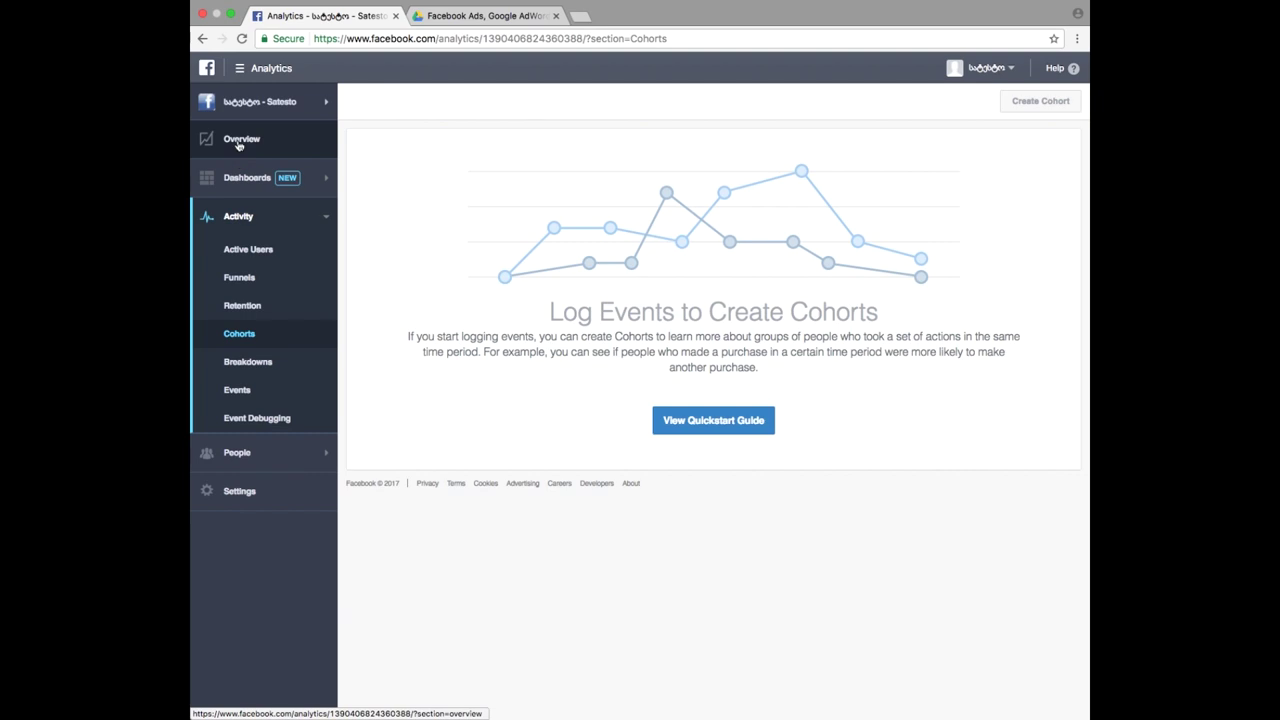
# - Toggle the tools menu closed and expand the Dashboards section
pyautogui.click(270, 76)
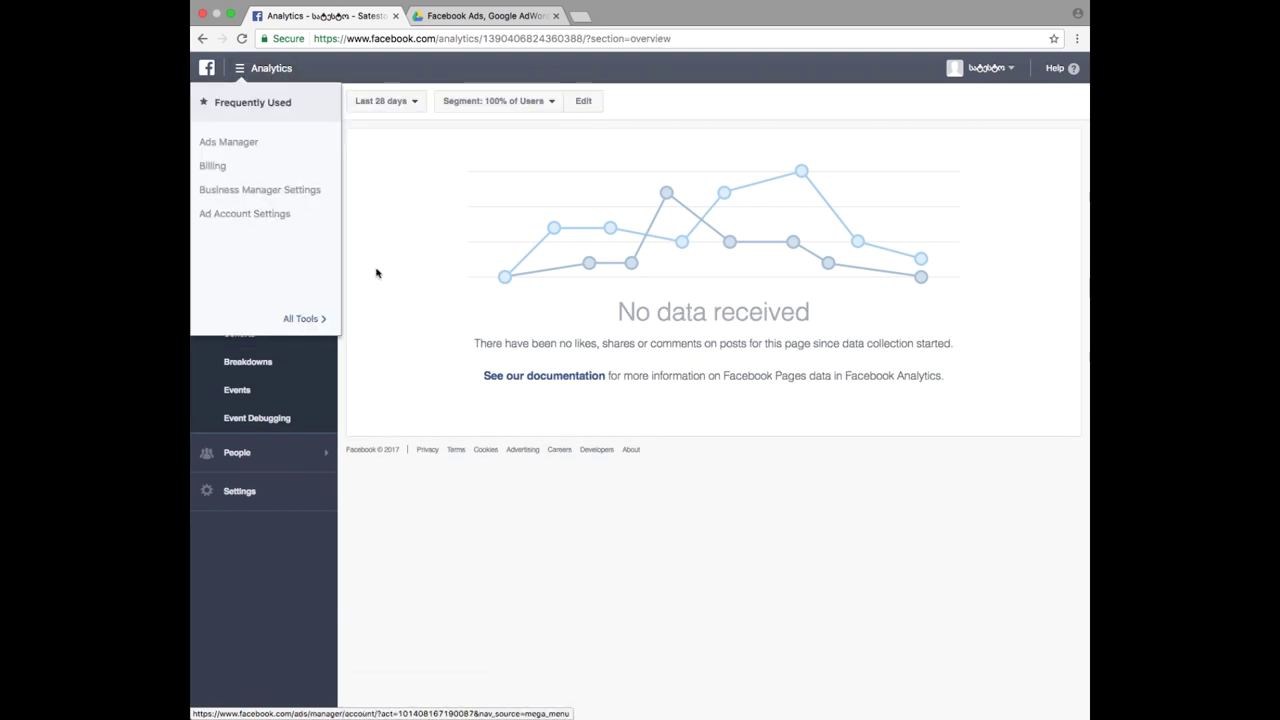
pyautogui.click(280, 80)
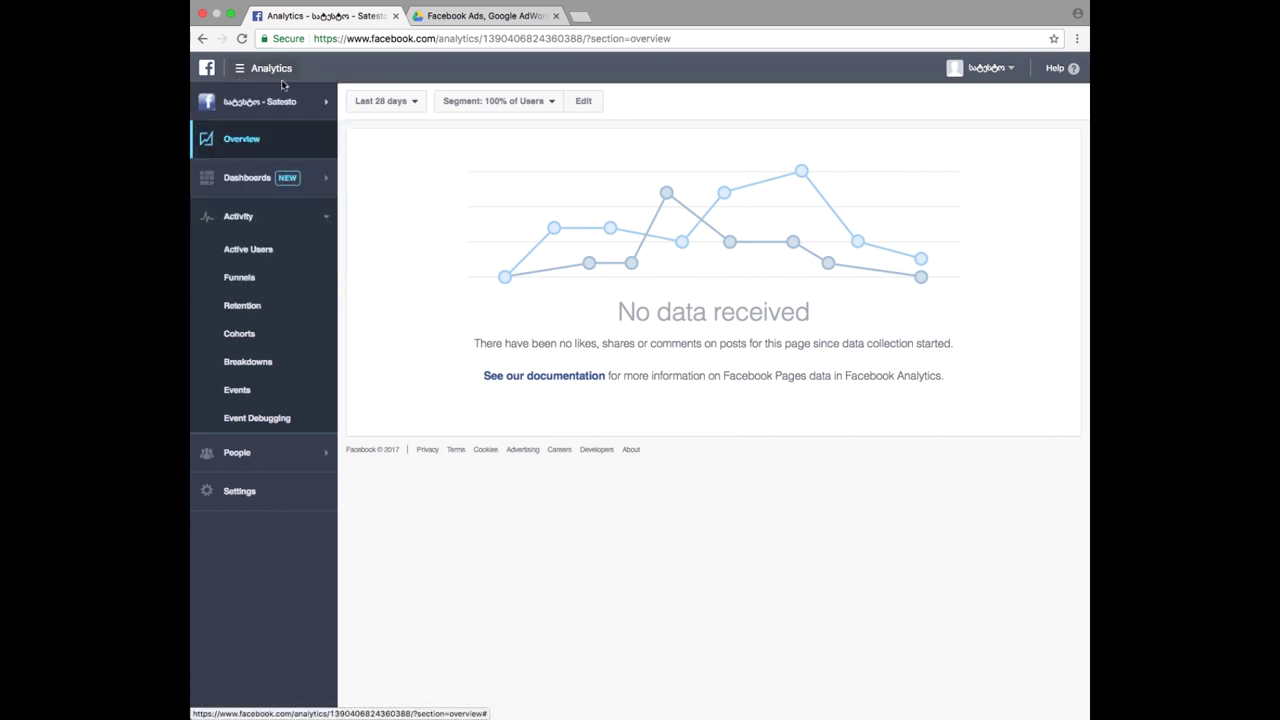
pyautogui.click(254, 180)
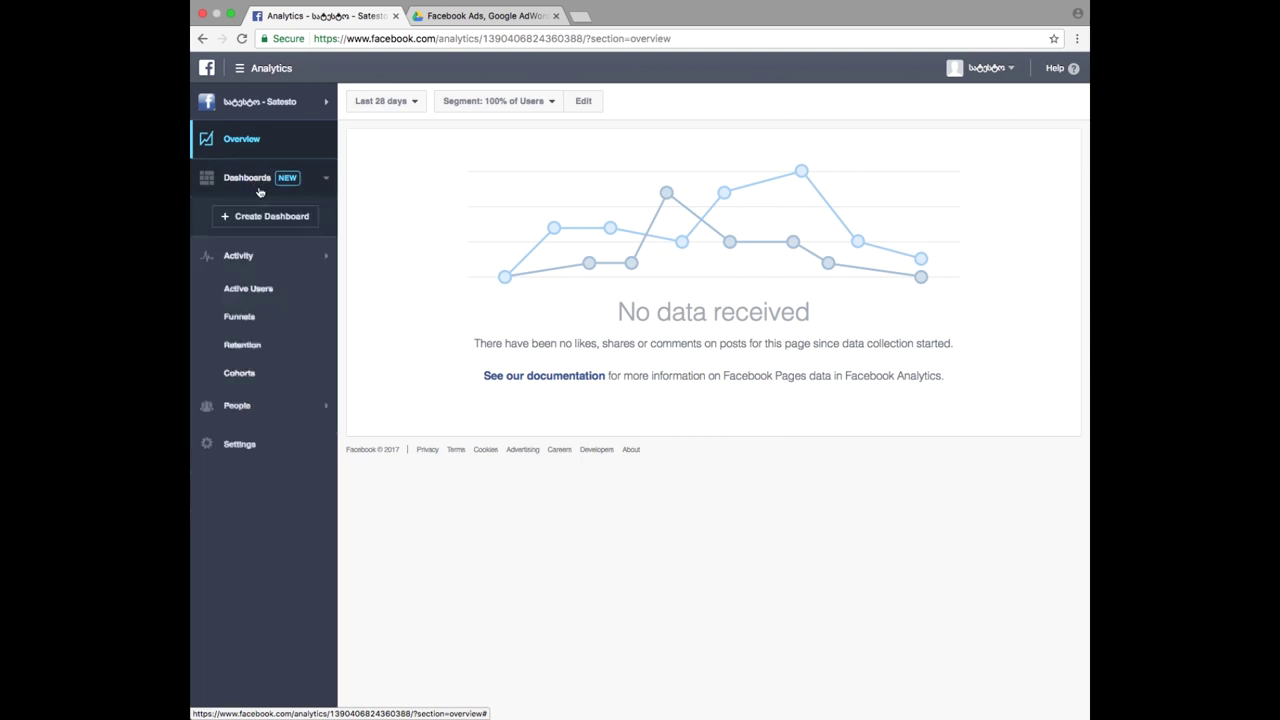
# - Dismiss the new dashboard dialog without creating one, then view Activity > Active Users
pyautogui.click(272, 217)
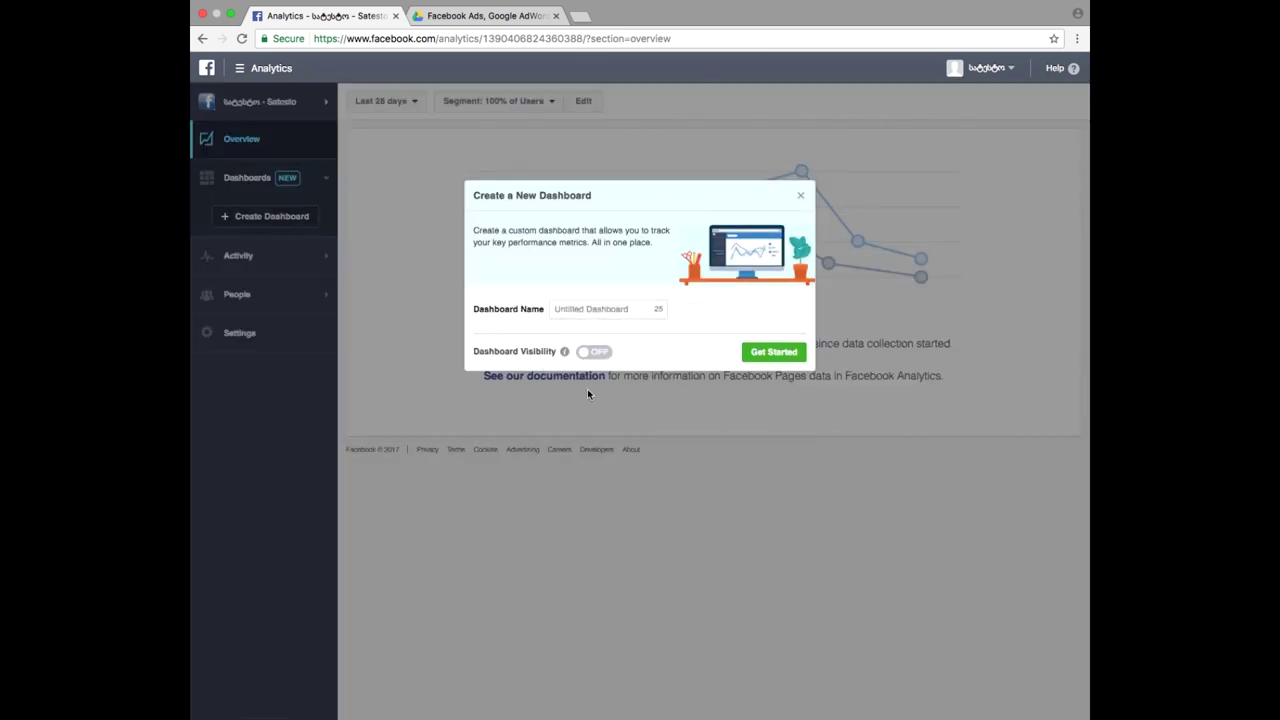
pyautogui.click(801, 196)
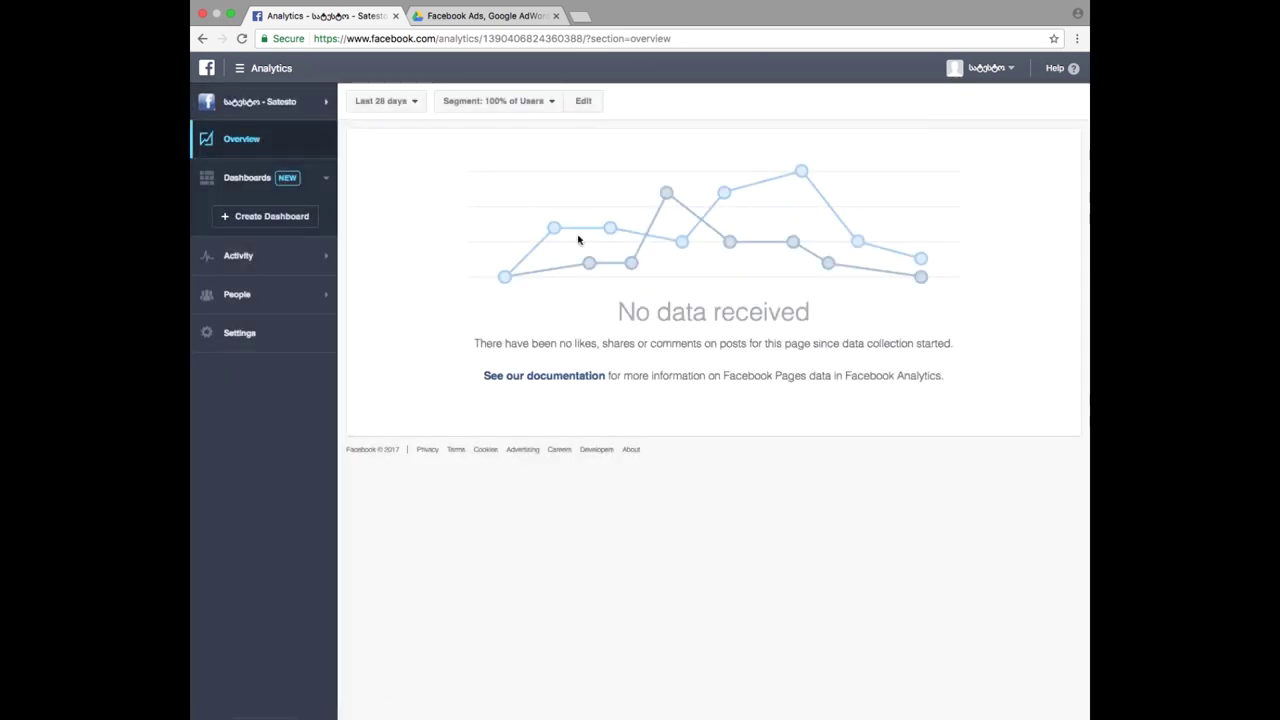
pyautogui.click(253, 256)
pyautogui.click(253, 256)
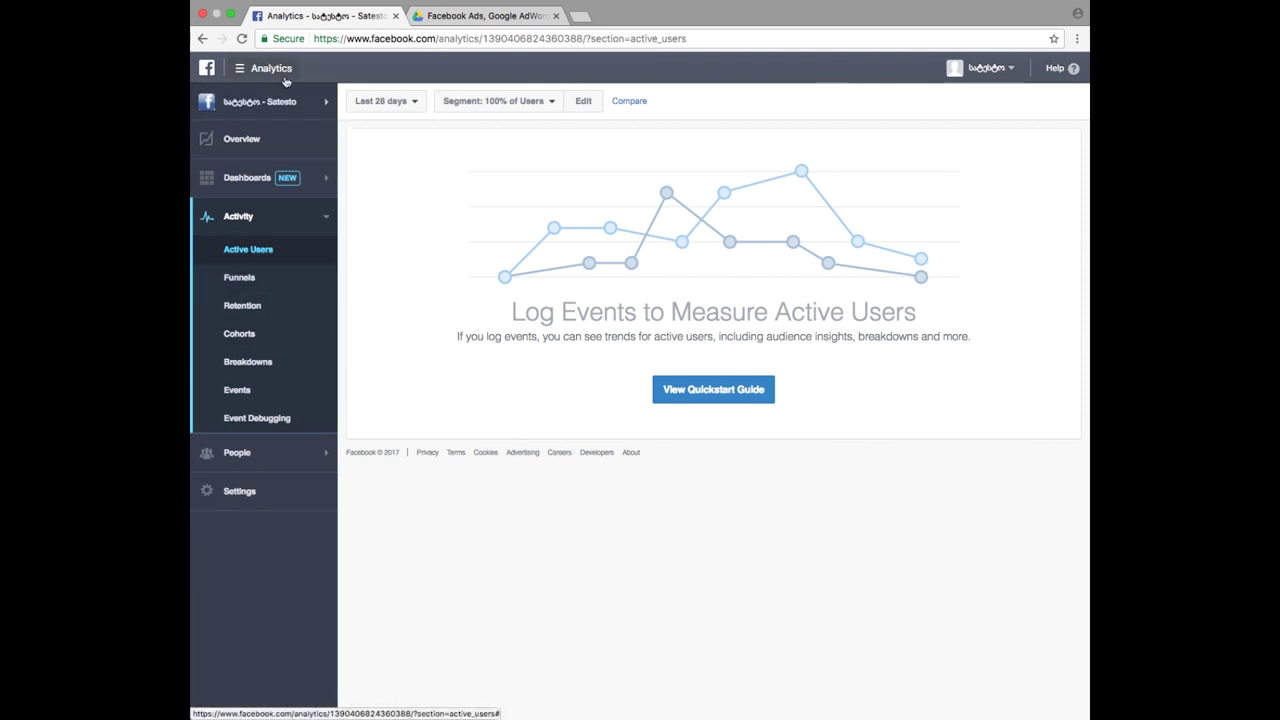
# - Browse the People Highlights and Demographics reports, then bring up the full tools menu
pyautogui.click(261, 76)
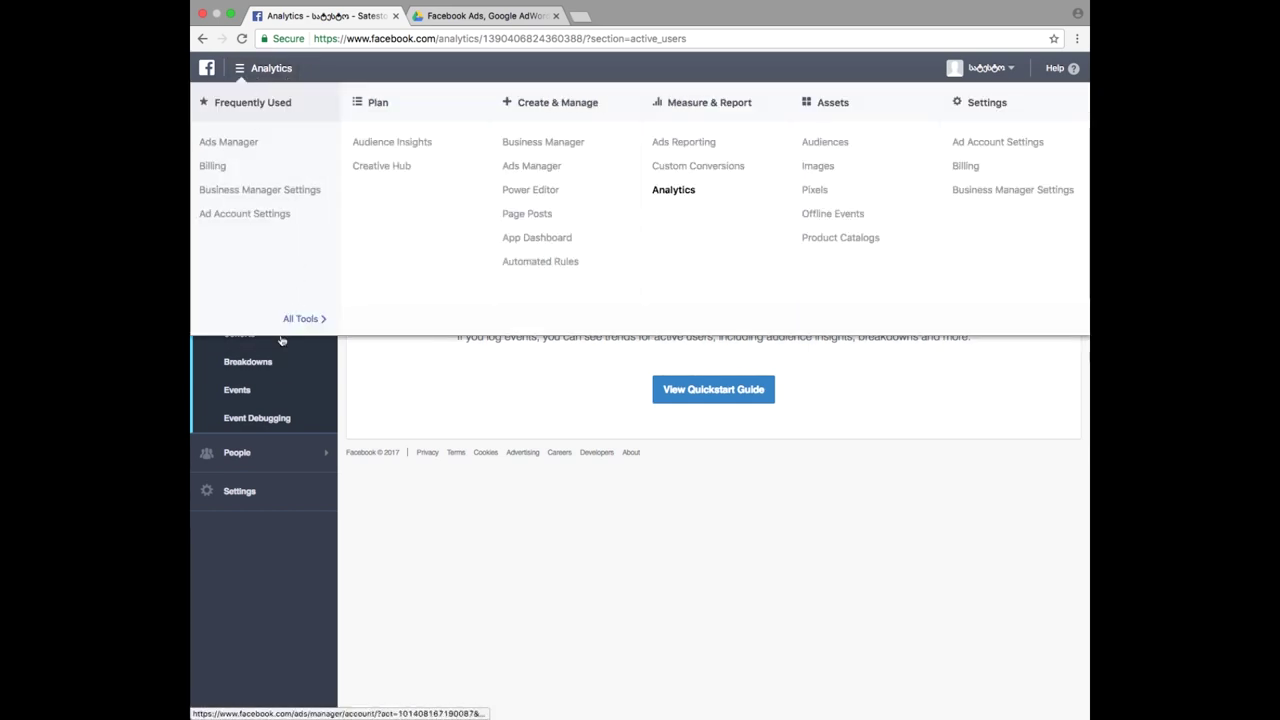
pyautogui.click(289, 457)
pyautogui.click(250, 488)
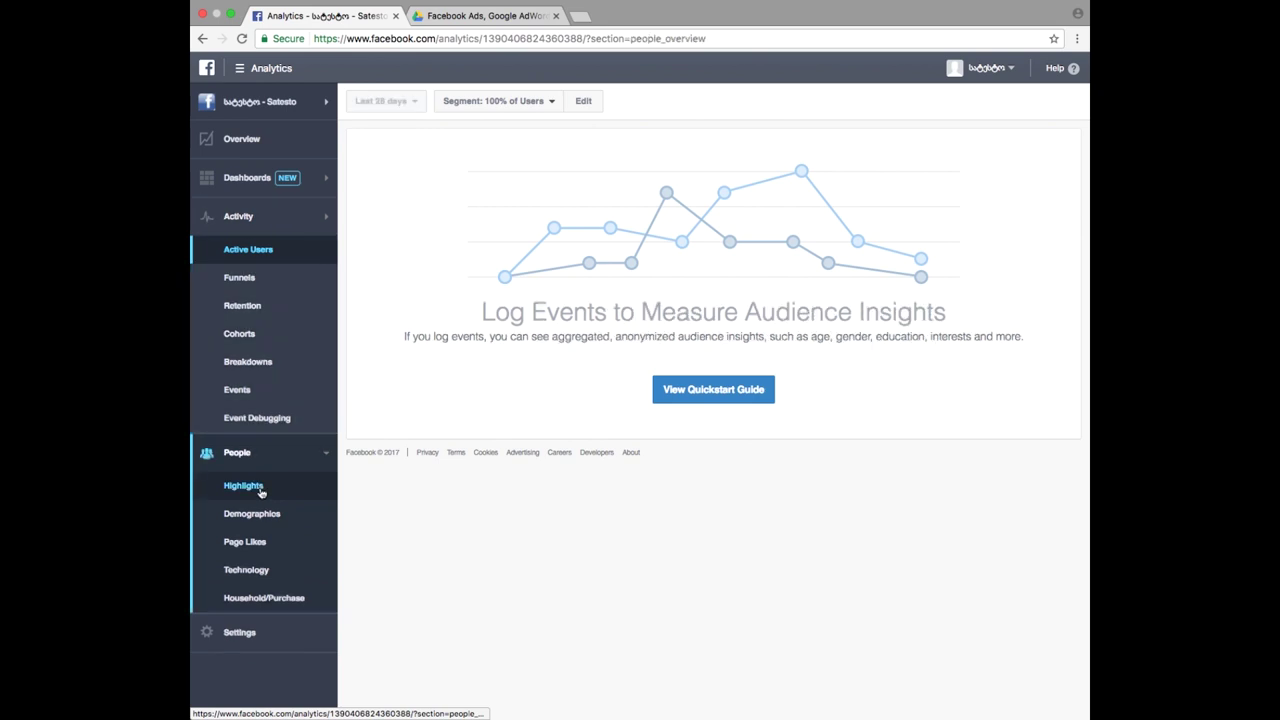
pyautogui.click(255, 317)
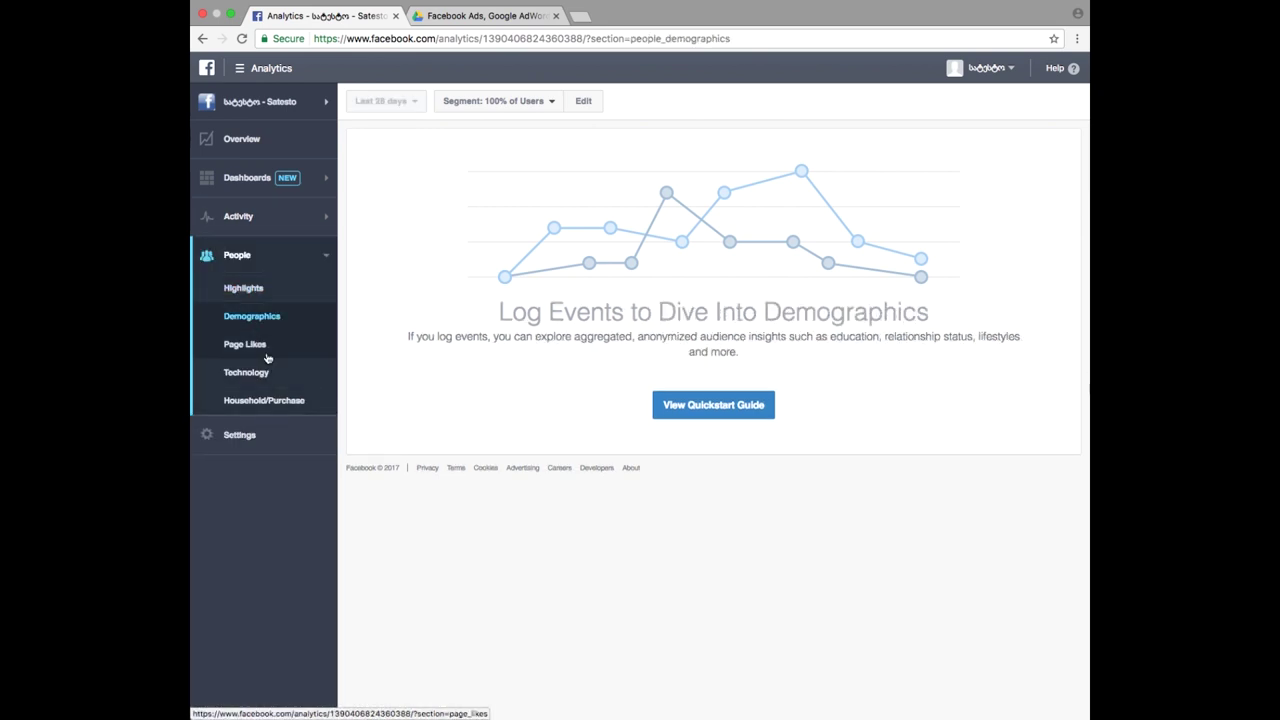
pyautogui.click(272, 67)
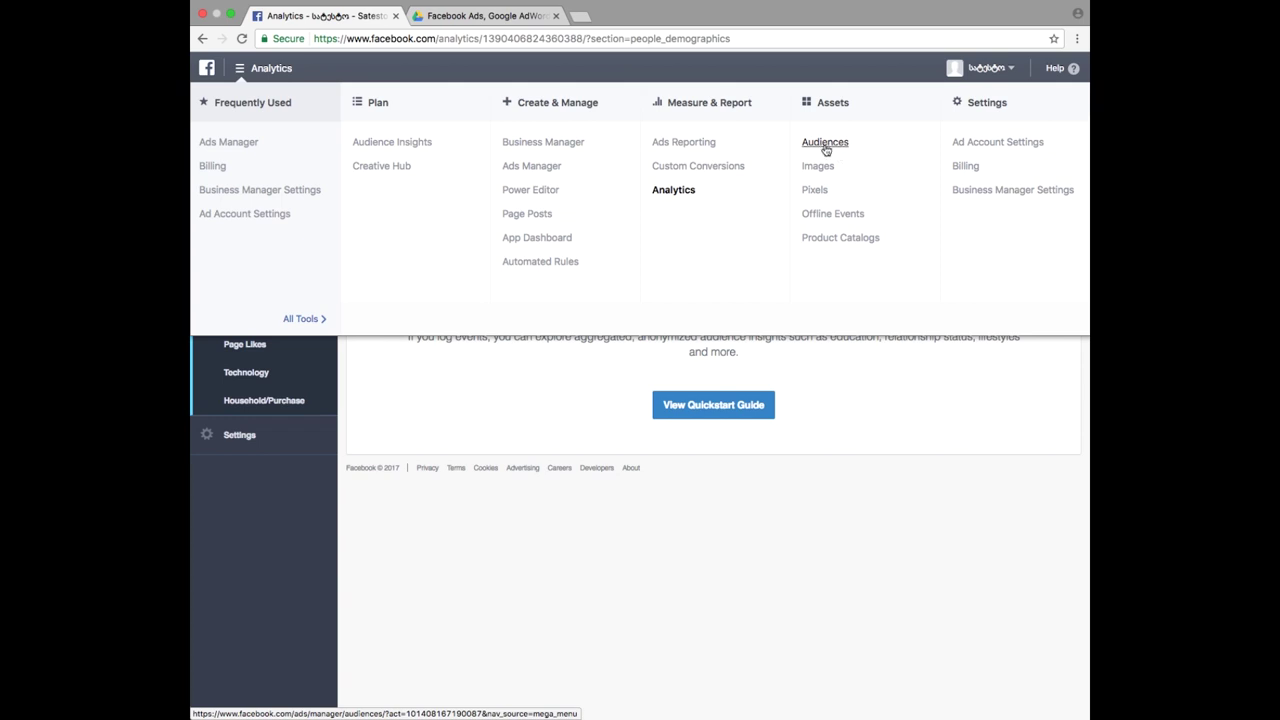
# - Go to the ad account's Audiences page and reopen the full Ads Manager tools list
pyautogui.click(826, 146)
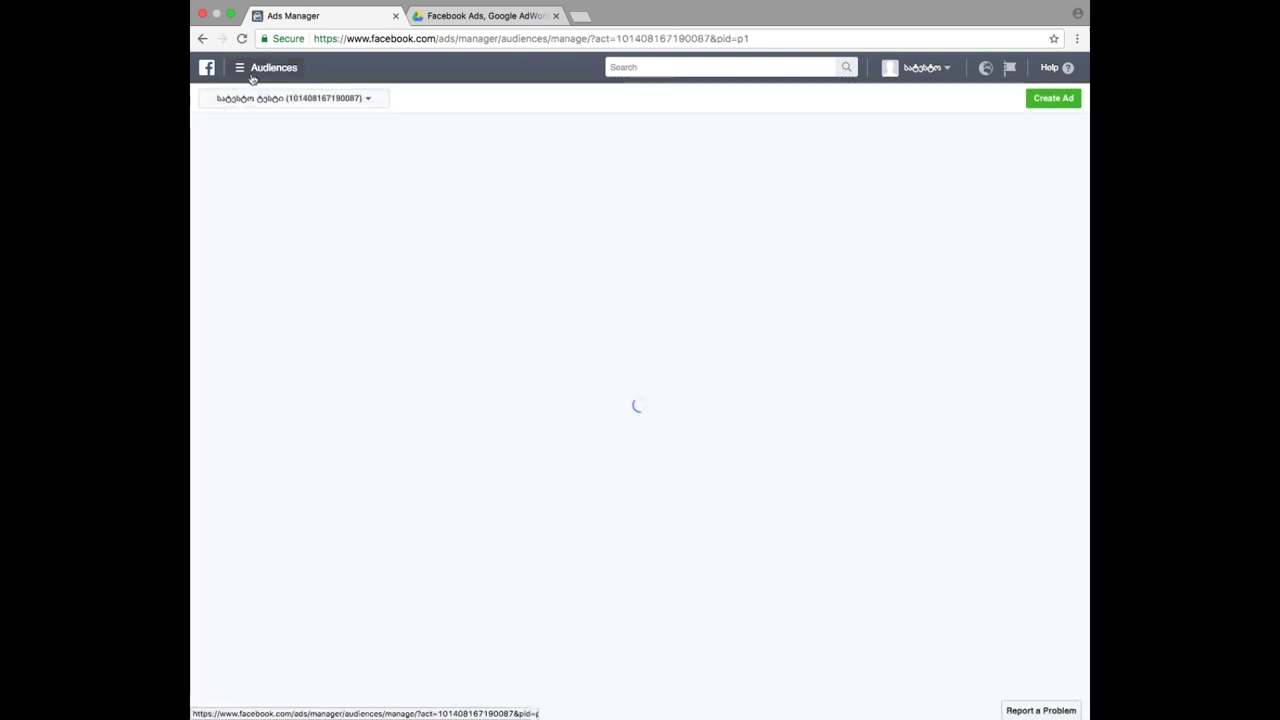
pyautogui.click(251, 72)
pyautogui.click(304, 315)
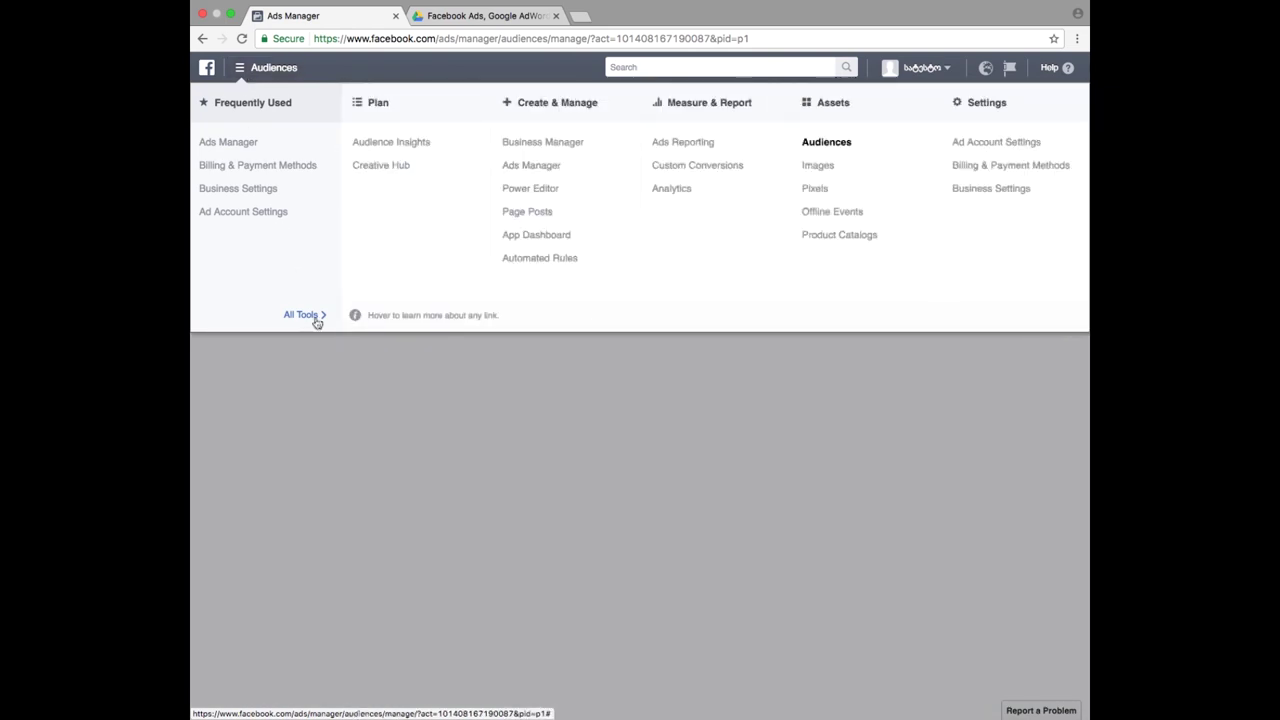
# - View the Images library (800 × 800, 1125 × 864, 412 × 412), then reopen the tools menu
pyautogui.click(820, 168)
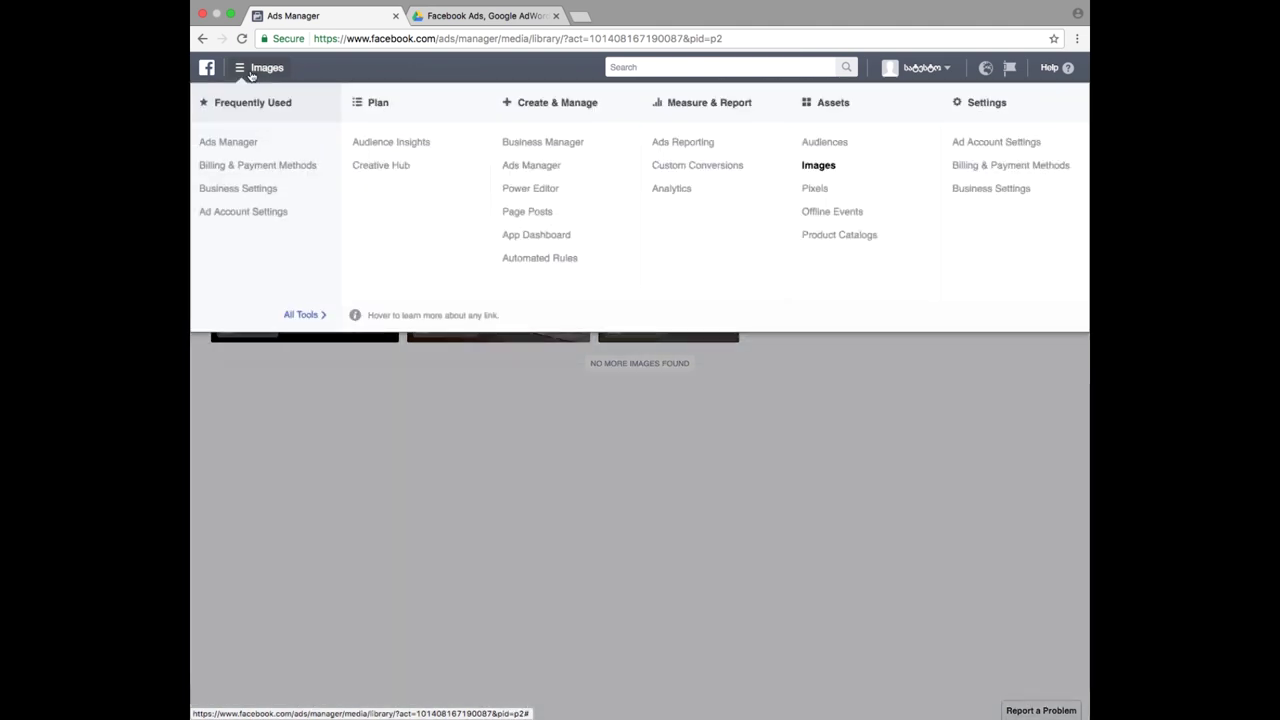
pyautogui.click(262, 67)
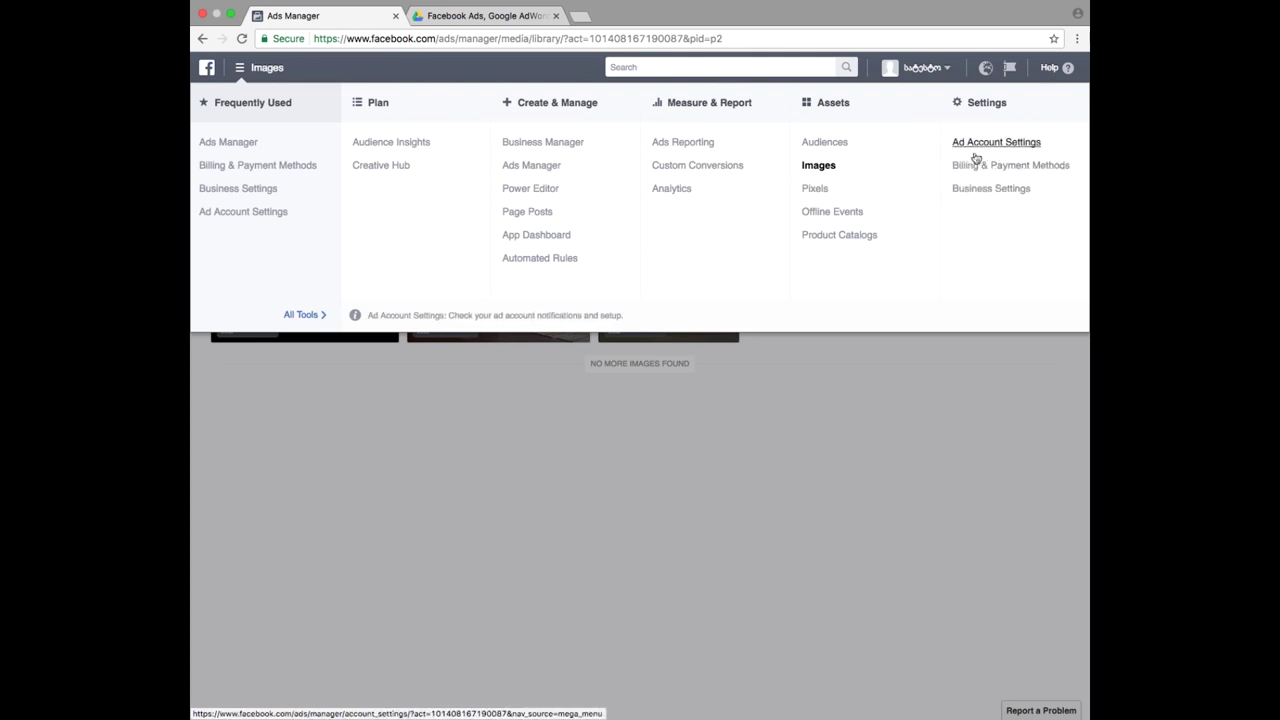
# - Open Ad Account Settings and review the account name, US Dollar currency, Dubai time zone and Georgia
pyautogui.click(975, 148)
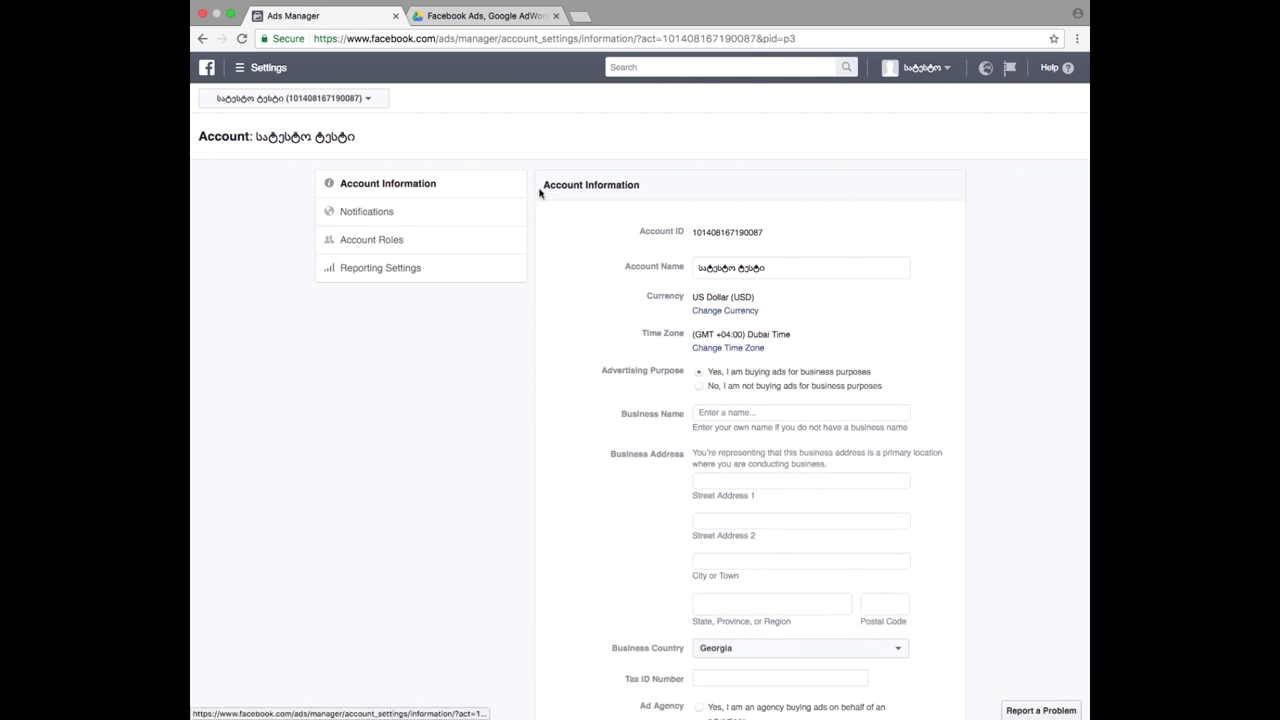
pyautogui.scroll(-3, 630, 345)
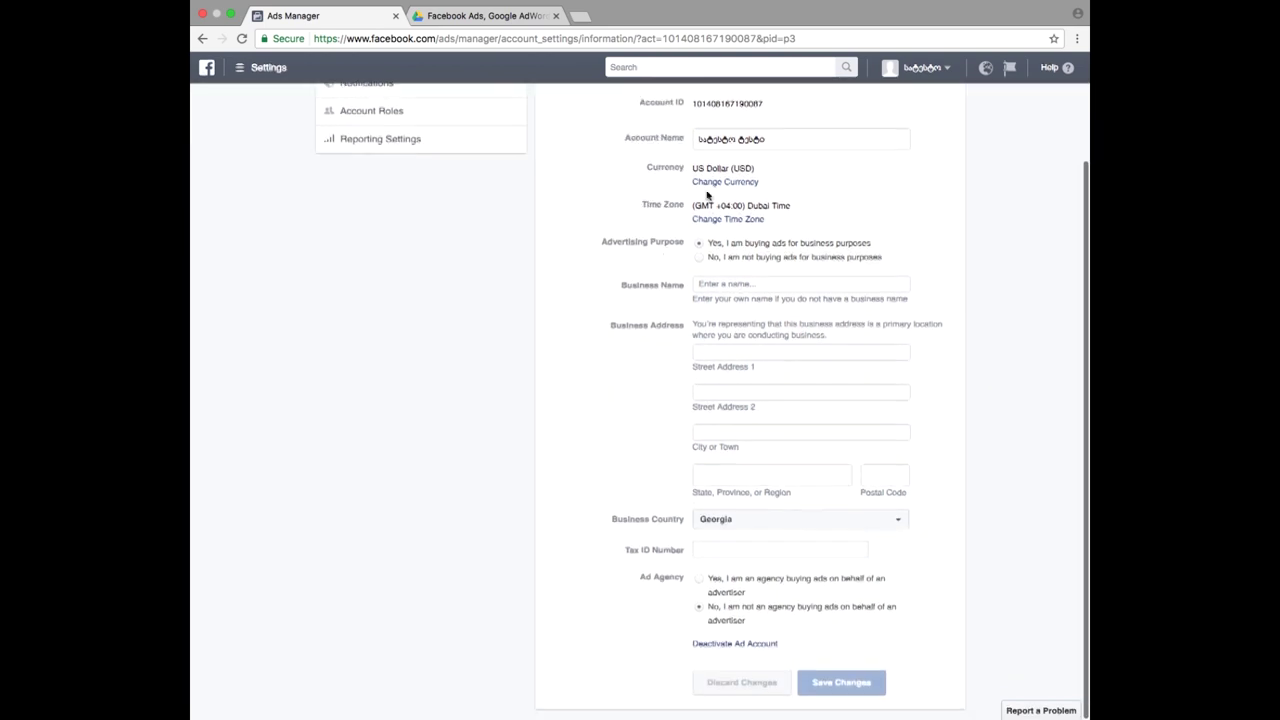
pyautogui.moveTo(766, 140); pyautogui.dragTo(686, 152)
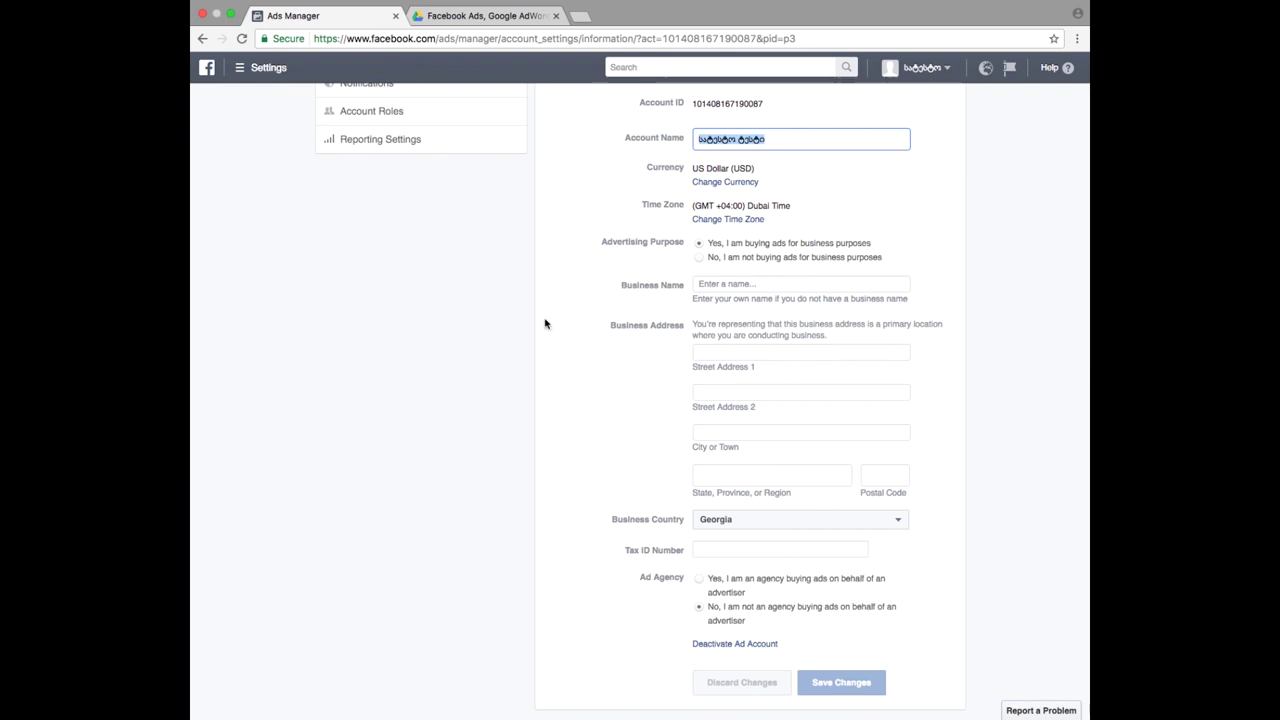
pyautogui.scroll(-1, 560, 310)
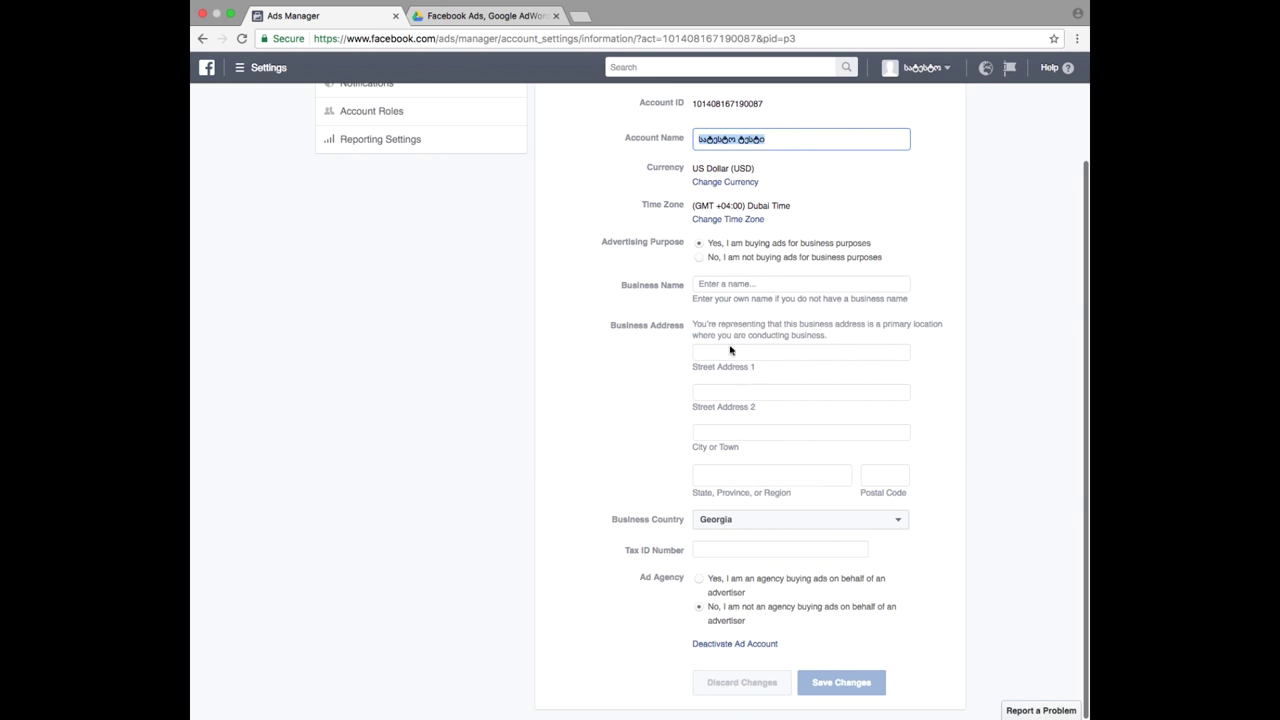
pyautogui.click(700, 392)
pyautogui.click(625, 423)
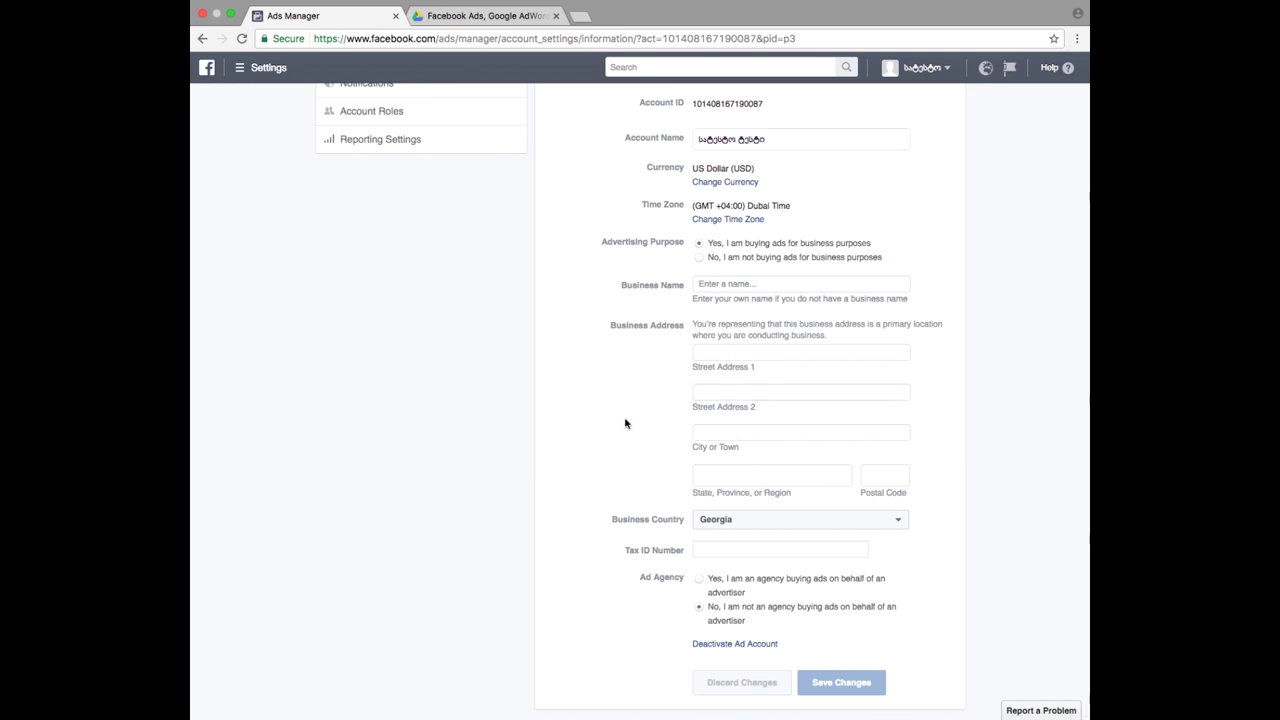
pyautogui.scroll(3, 677, 437)
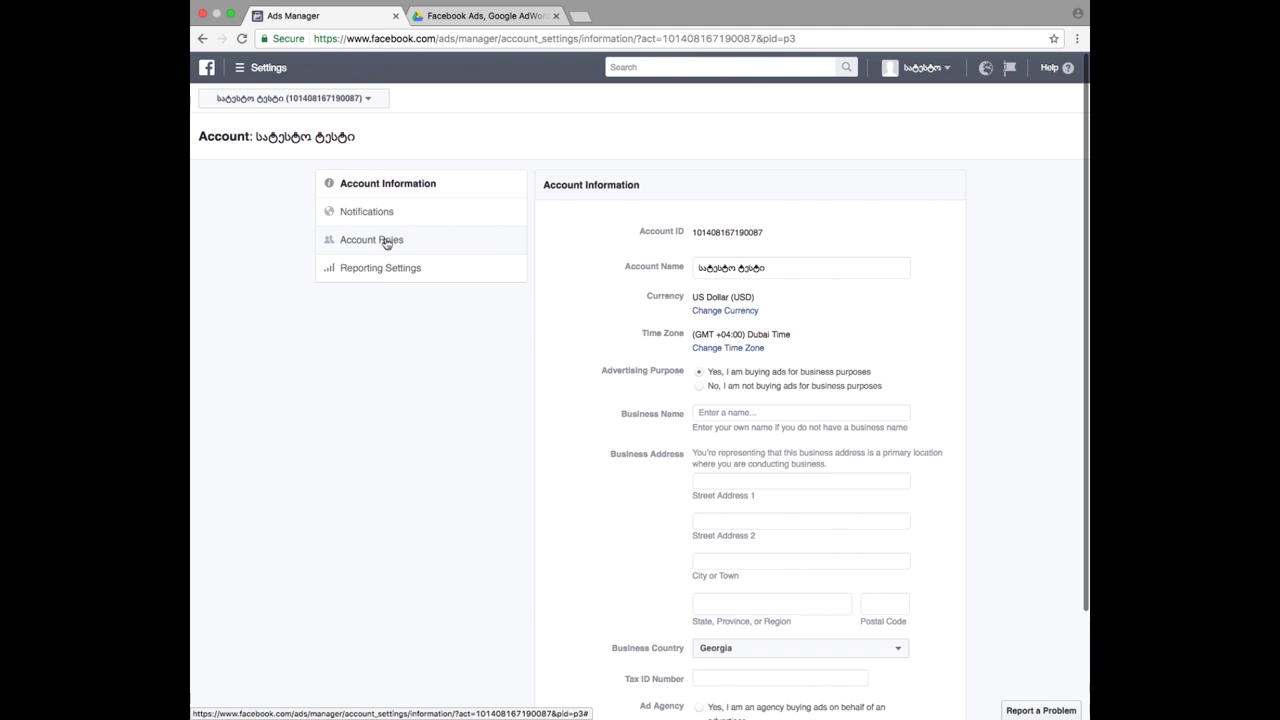
# - View Account Roles, which lists the single ad account admin, then bring up the tools menu
pyautogui.click(390, 246)
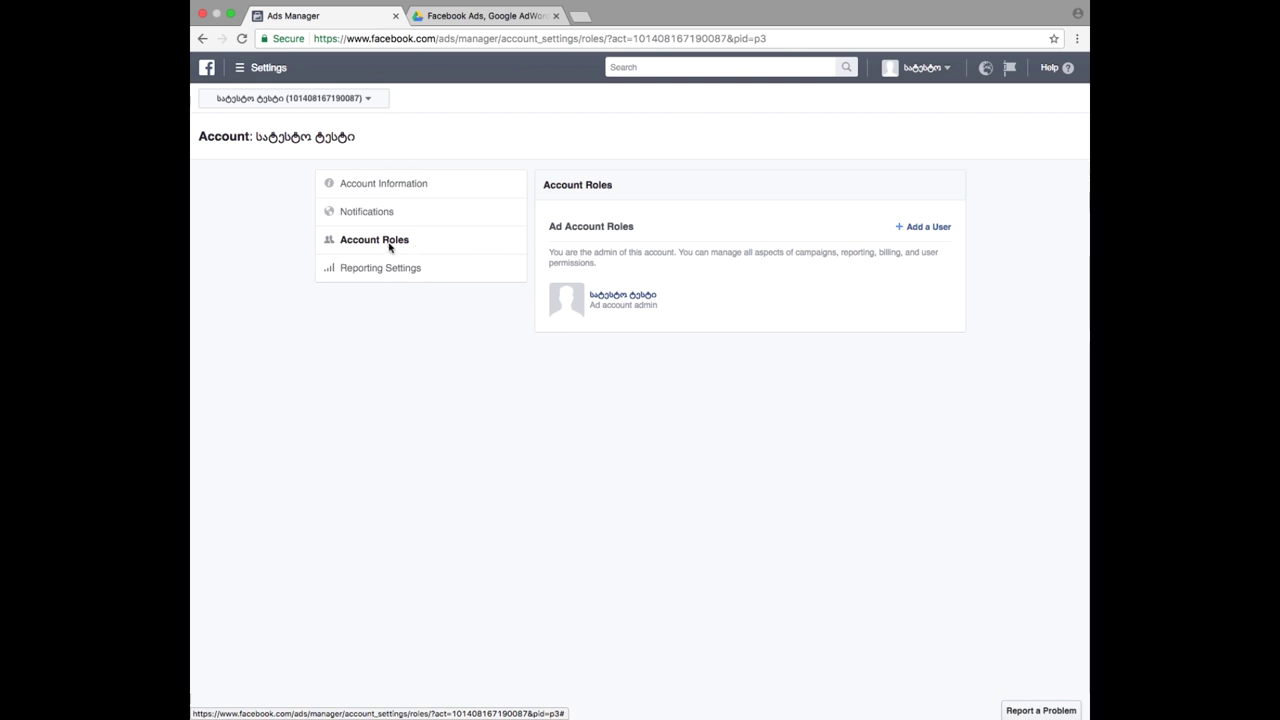
pyautogui.click(261, 67)
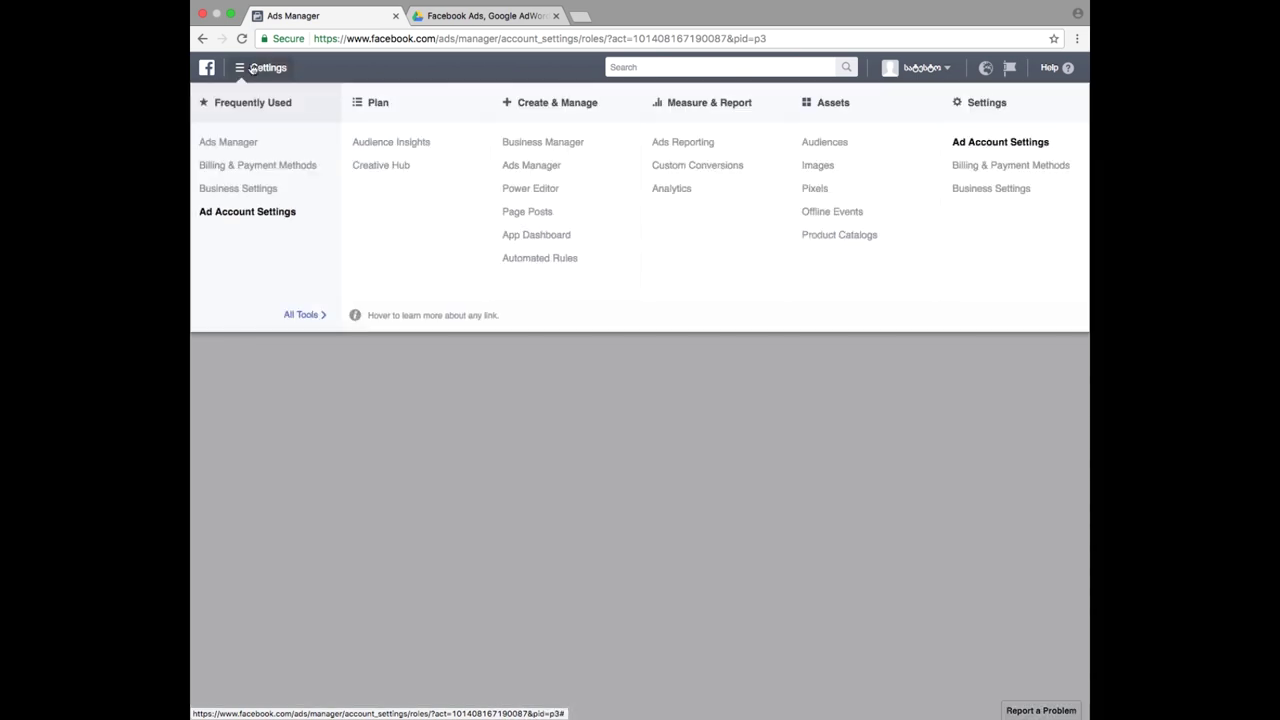
# - Return to Ad Account Settings and show Account Roles with its one admin
pyautogui.click(1013, 144)
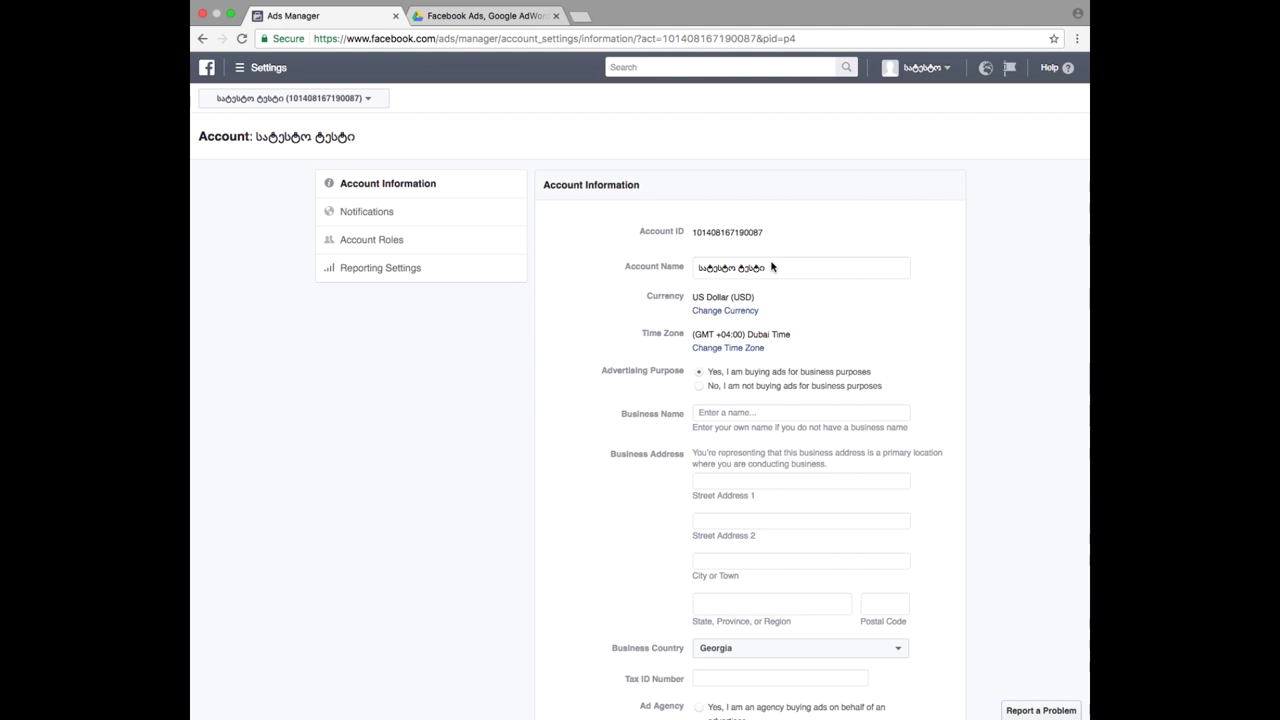
pyautogui.click(432, 246)
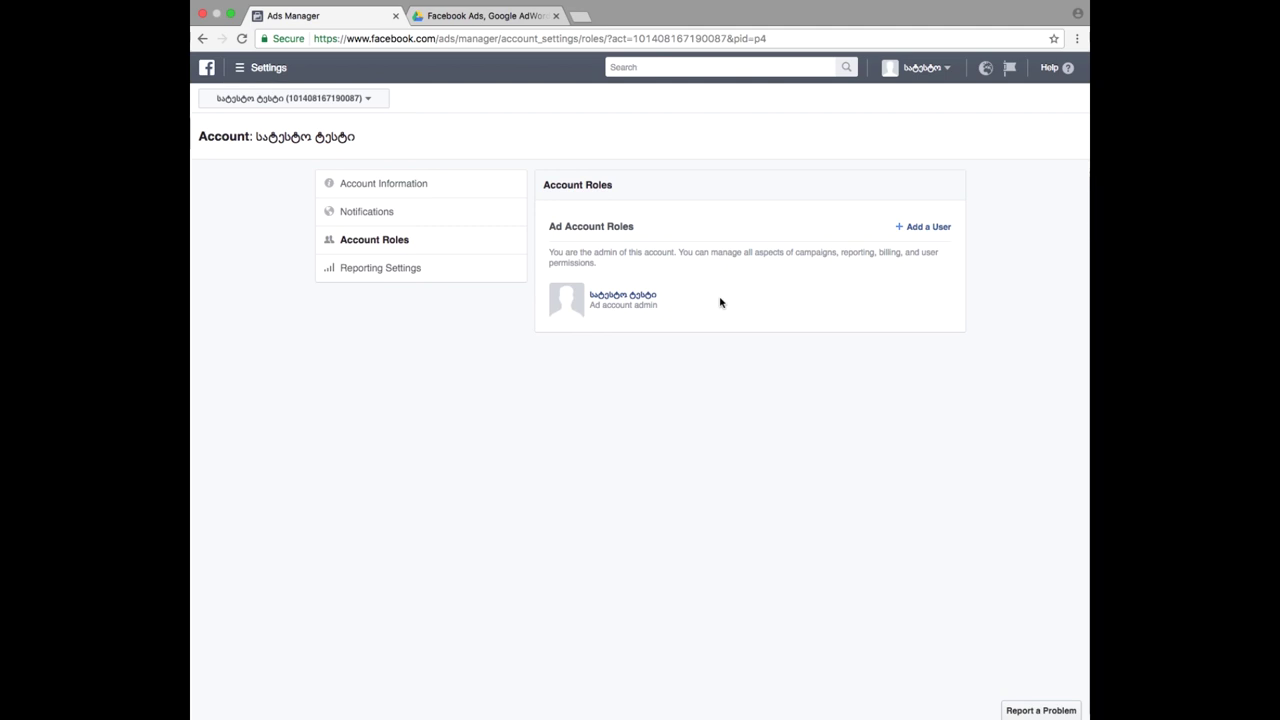
pyautogui.click(930, 226)
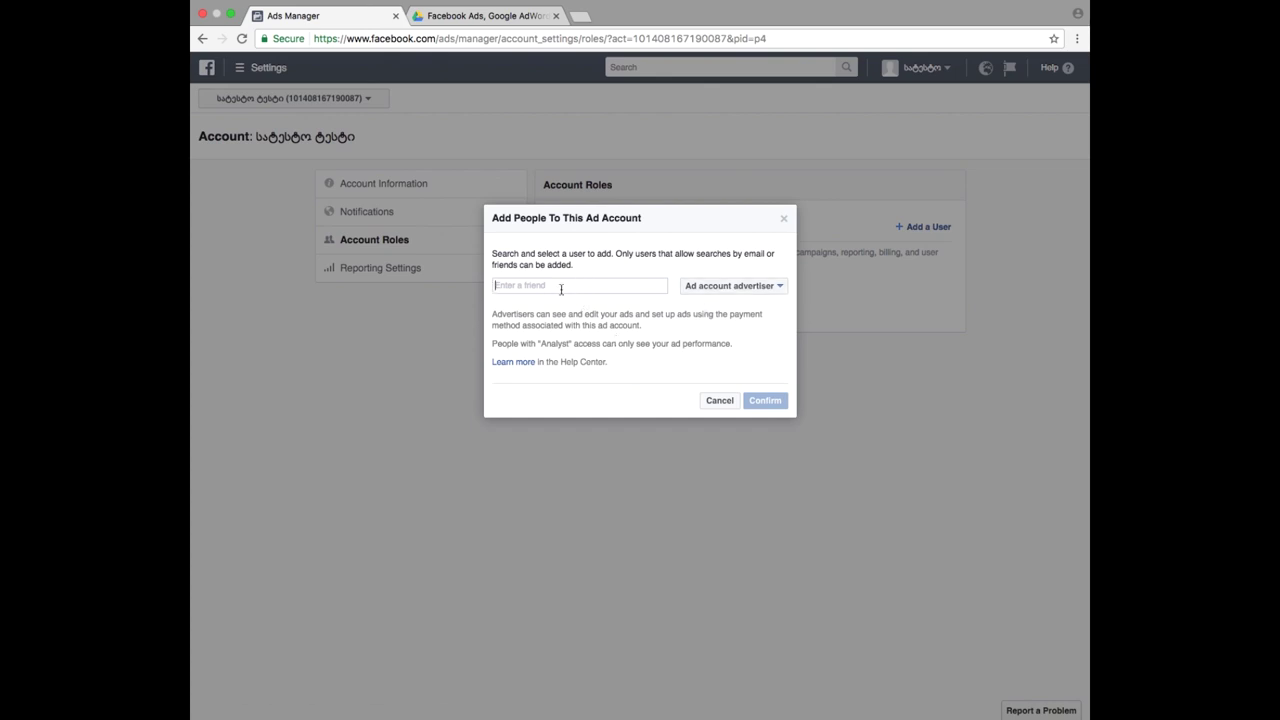
pyautogui.write('s')
pyautogui.press('BackSpace')
pyautogui.click(722, 402)
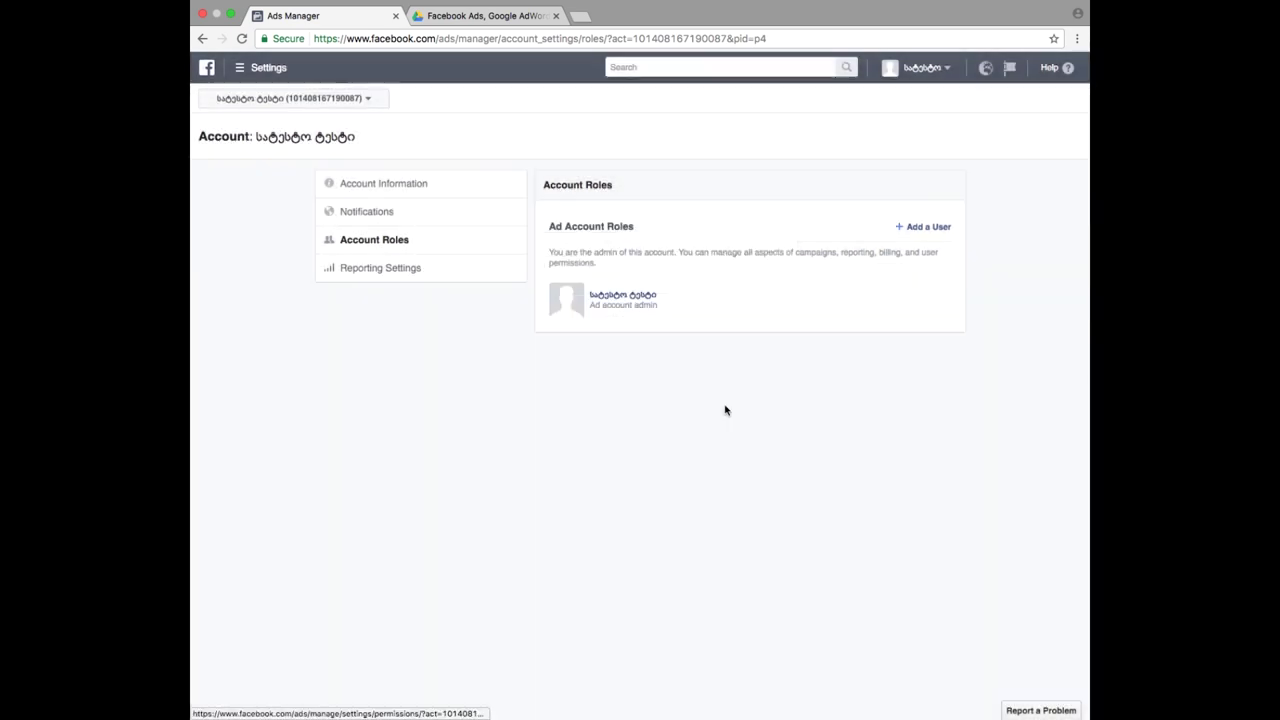
pyautogui.click(266, 67)
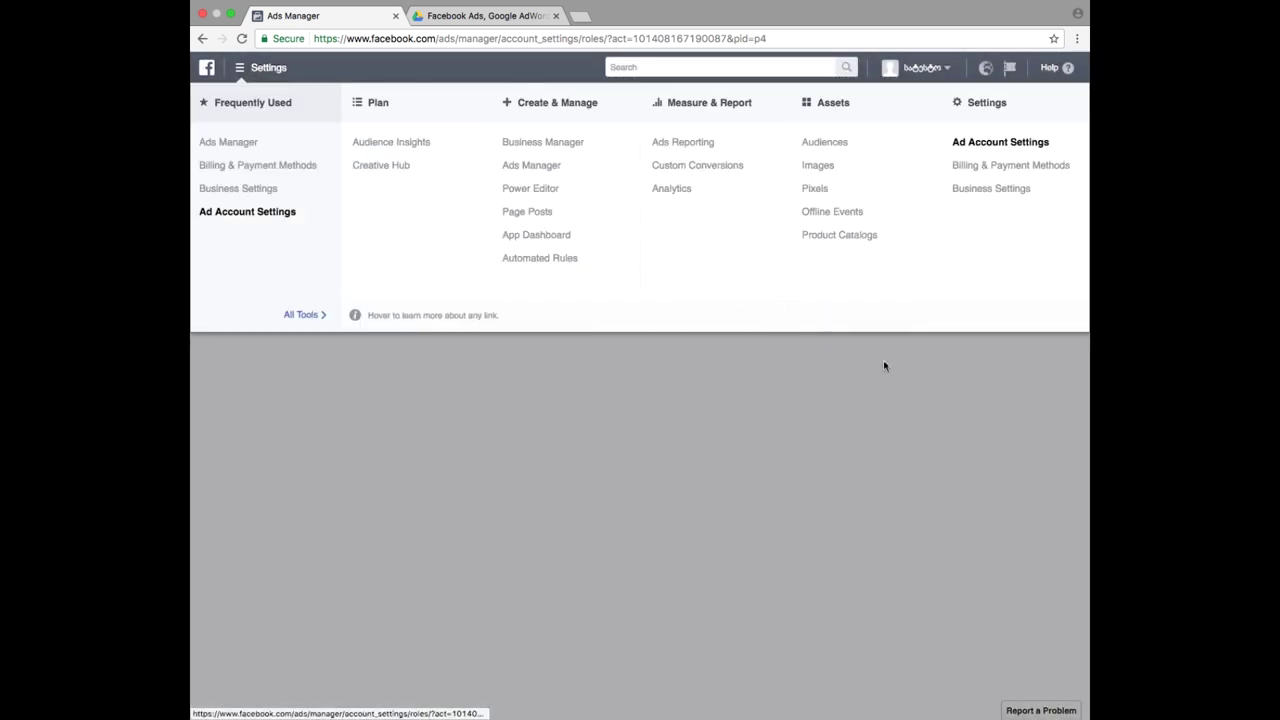
pyautogui.click(991, 169)
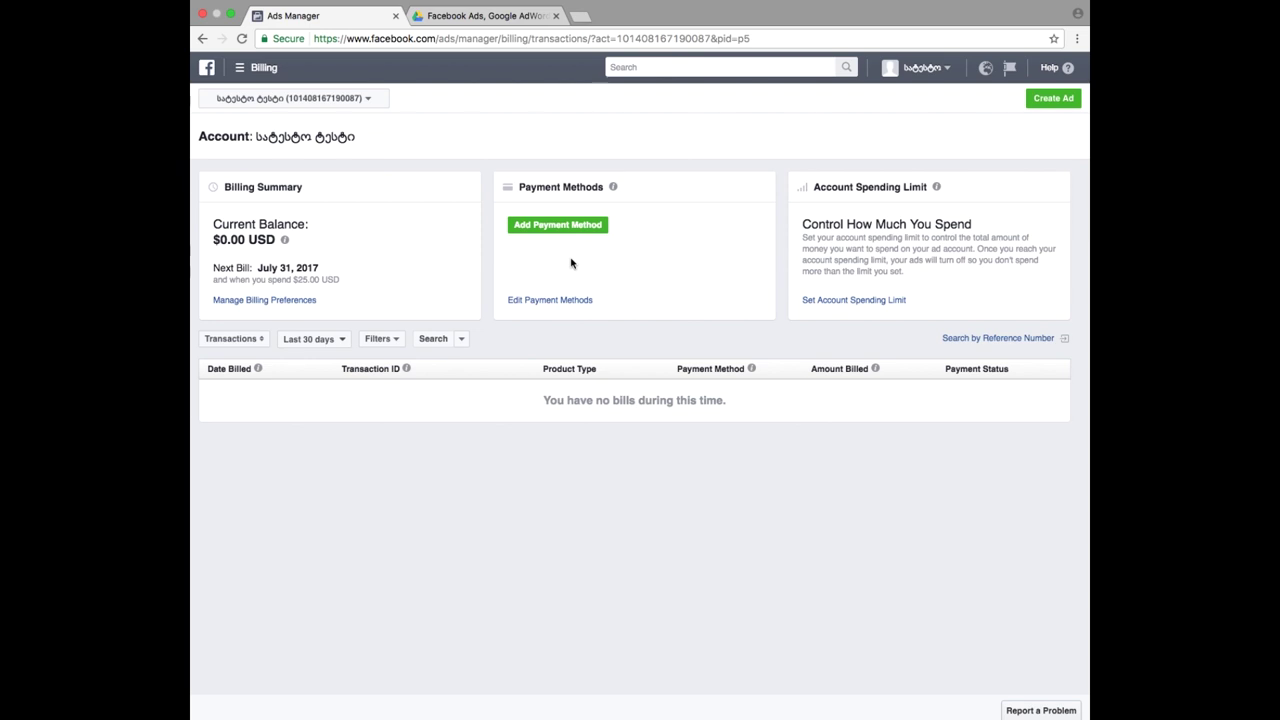
pyautogui.tripleClick(246, 236)
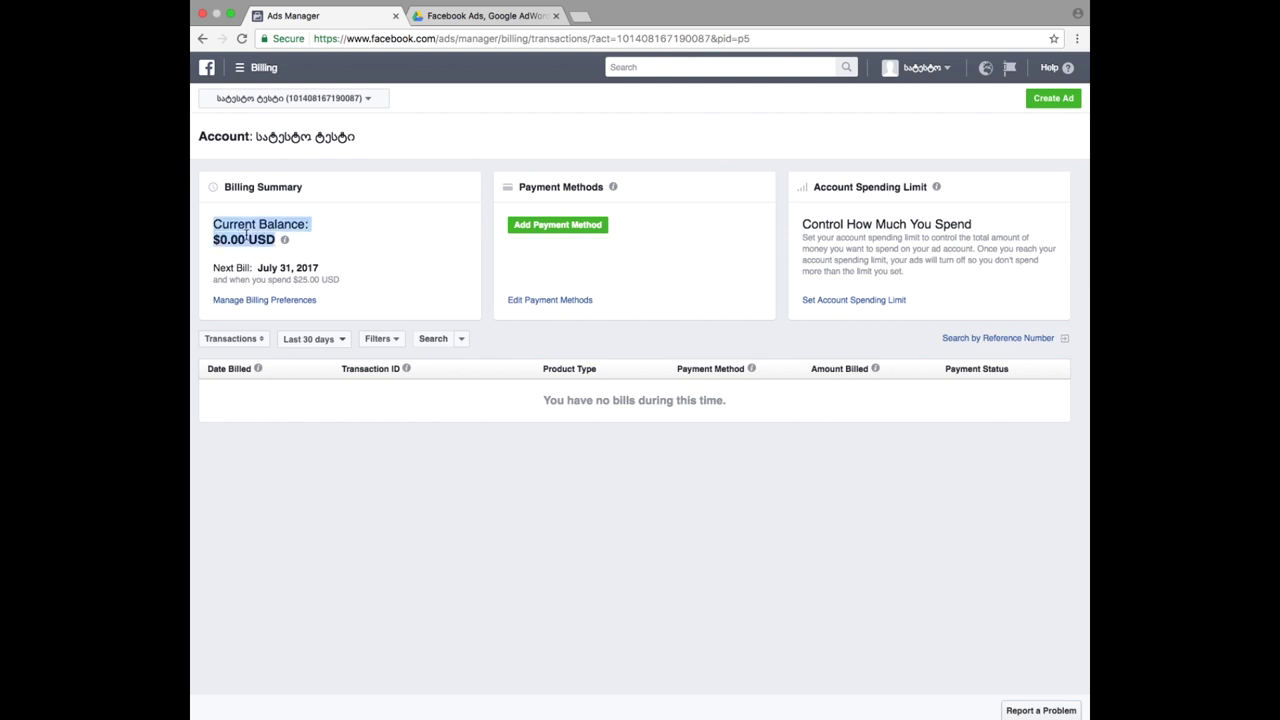
pyautogui.tripleClick(248, 236)
pyautogui.click(248, 236)
pyautogui.doubleClick(250, 239)
pyautogui.click(229, 237)
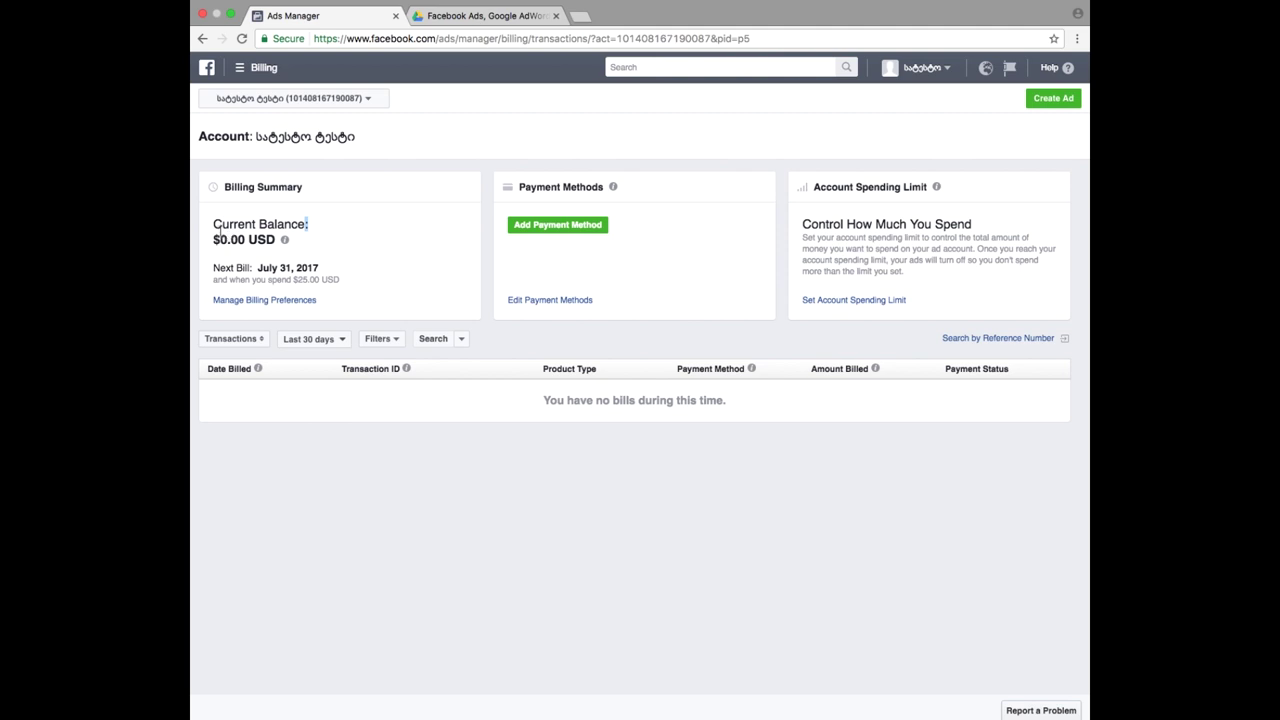
pyautogui.tripleClick(229, 237)
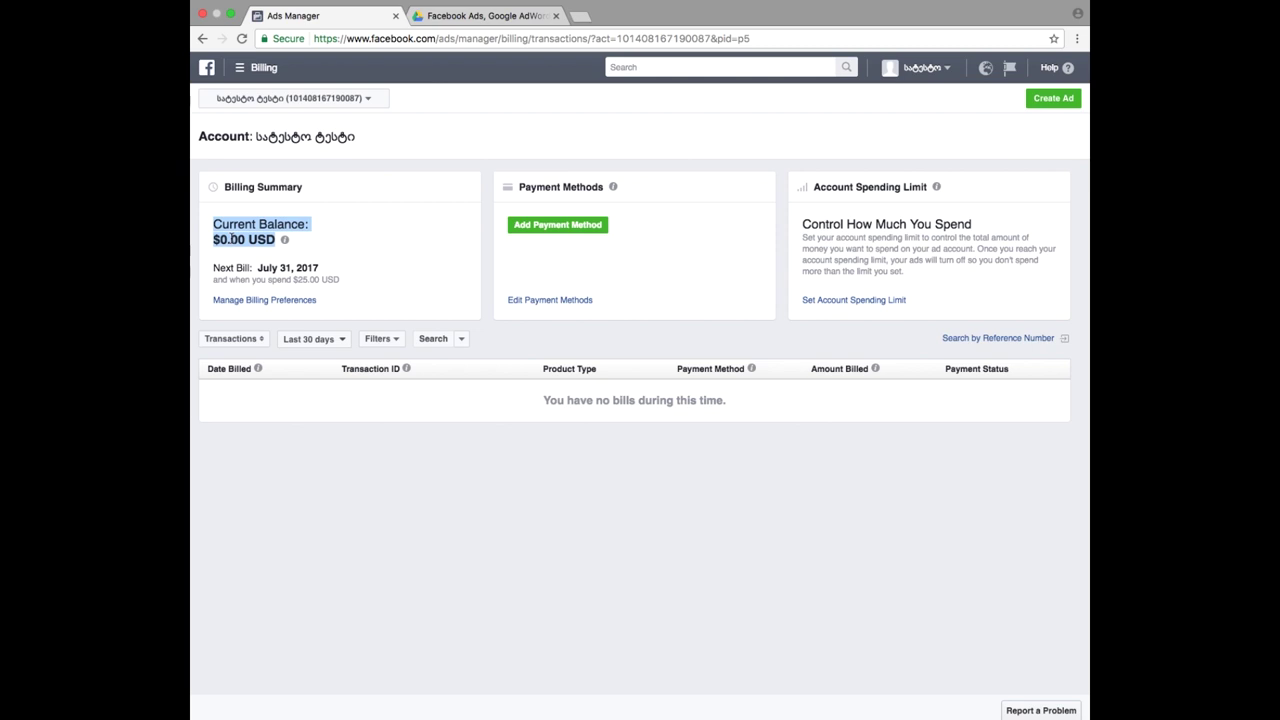
pyautogui.doubleClick(235, 256)
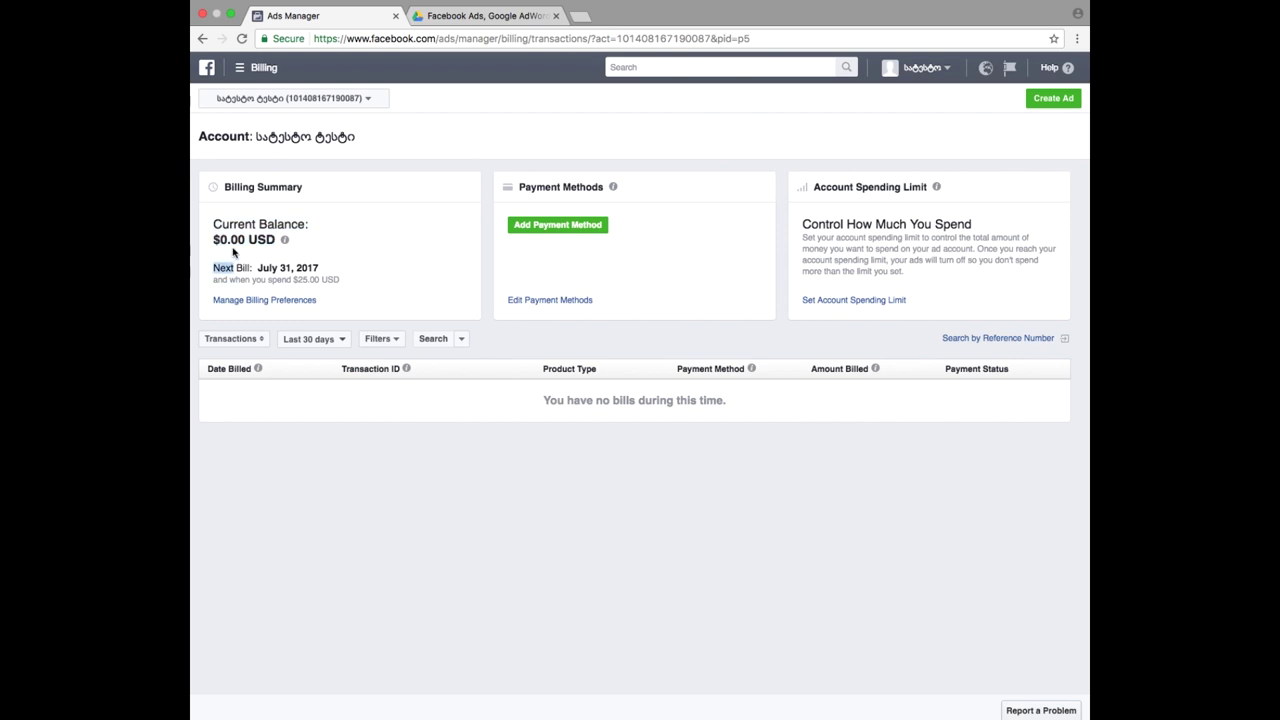
pyautogui.click(214, 268)
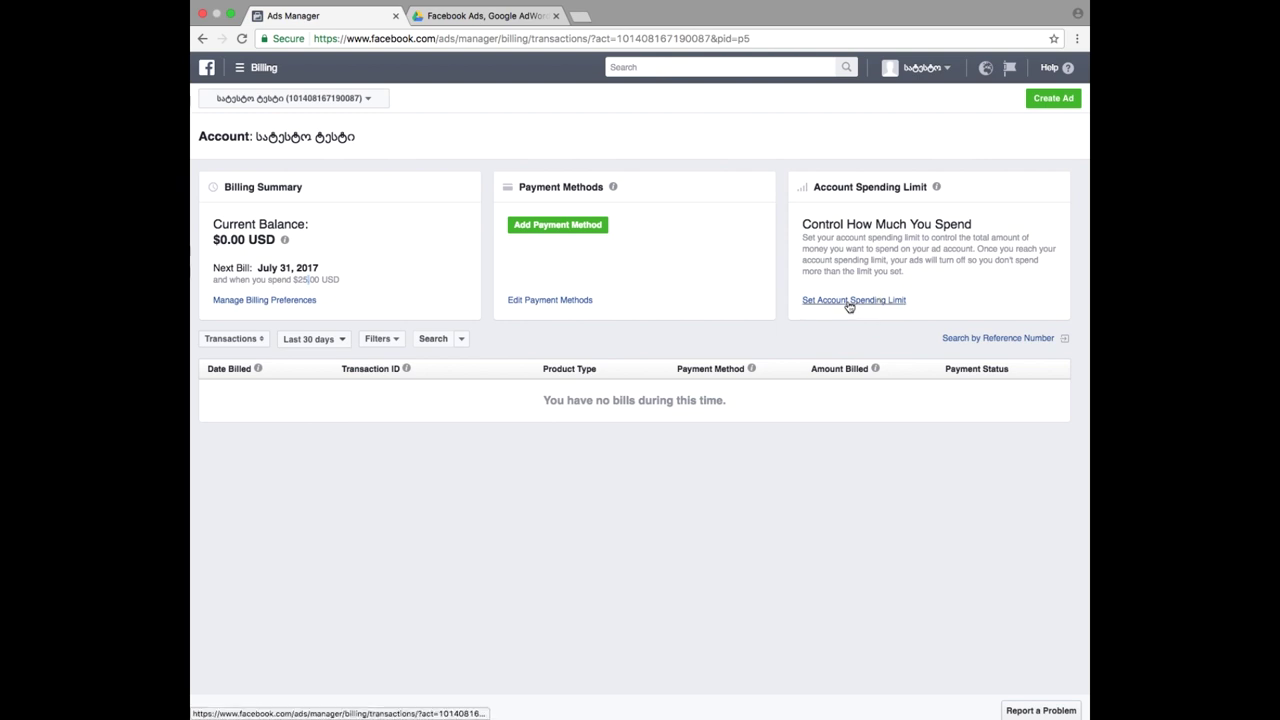
pyautogui.click(849, 301)
pyautogui.click(630, 325)
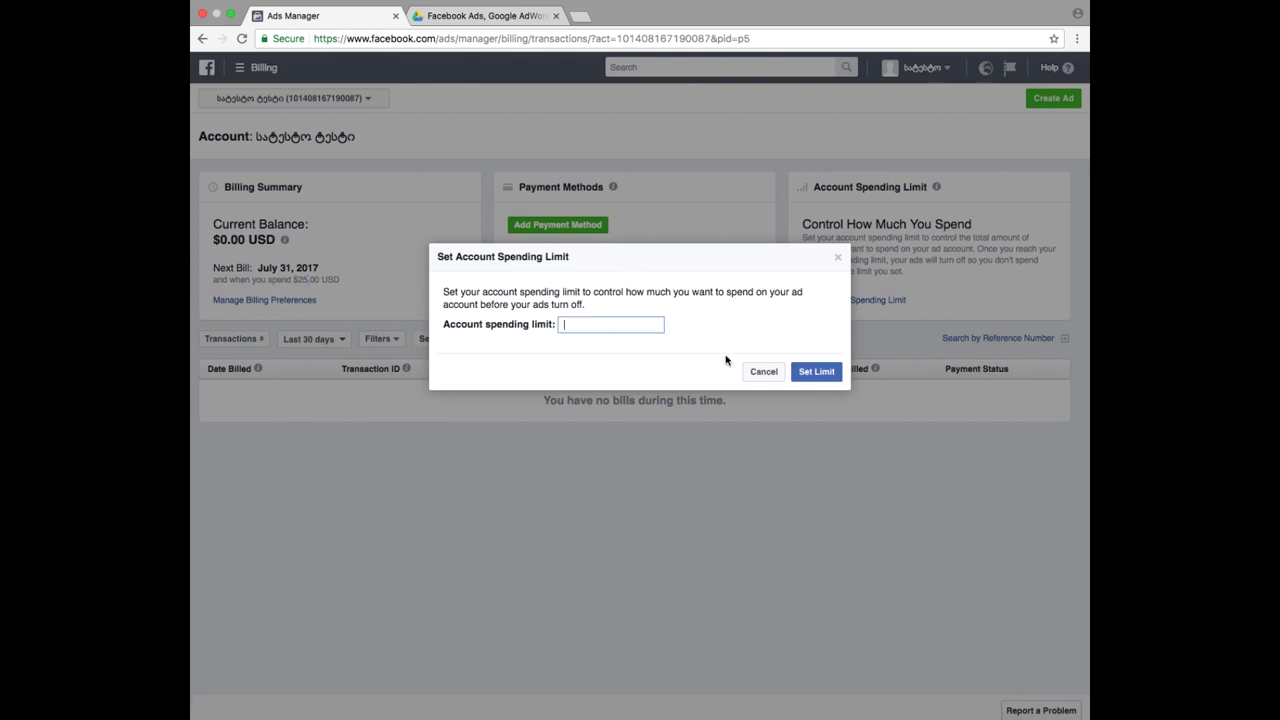
pyautogui.click(763, 372)
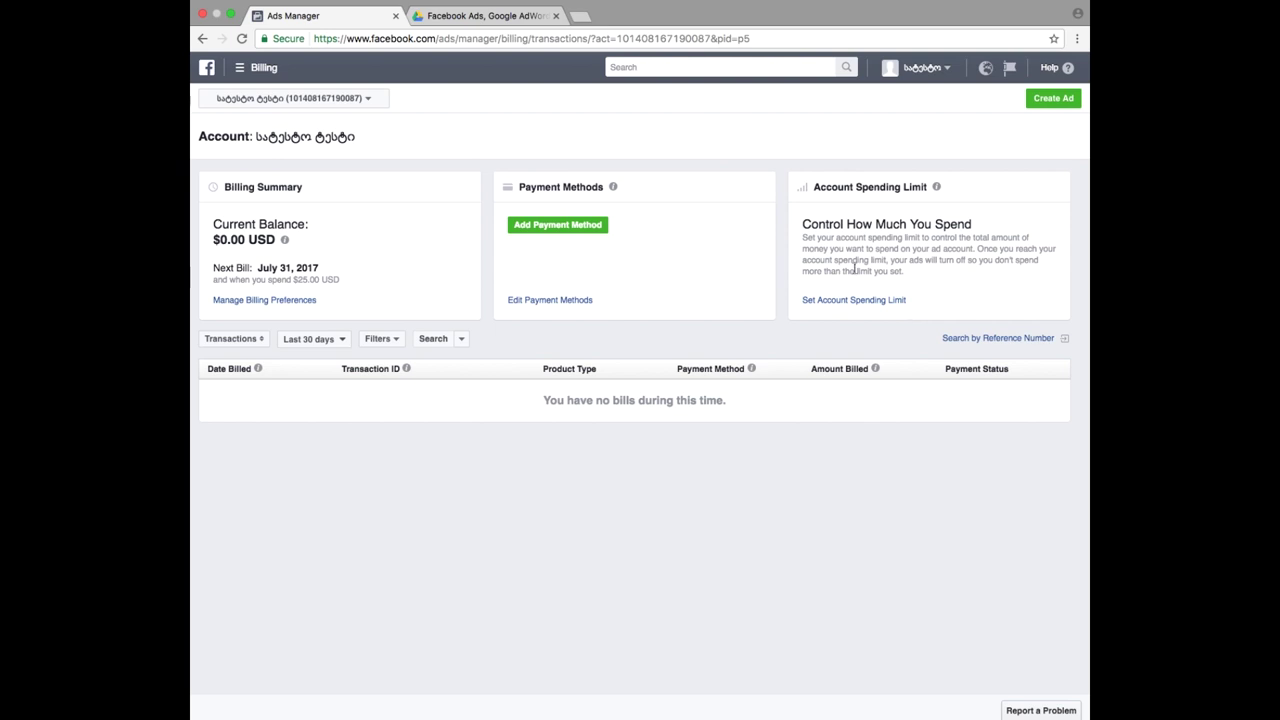
# - Go from the campaigns overview to the Pixels page under Assets
pyautogui.click(258, 72)
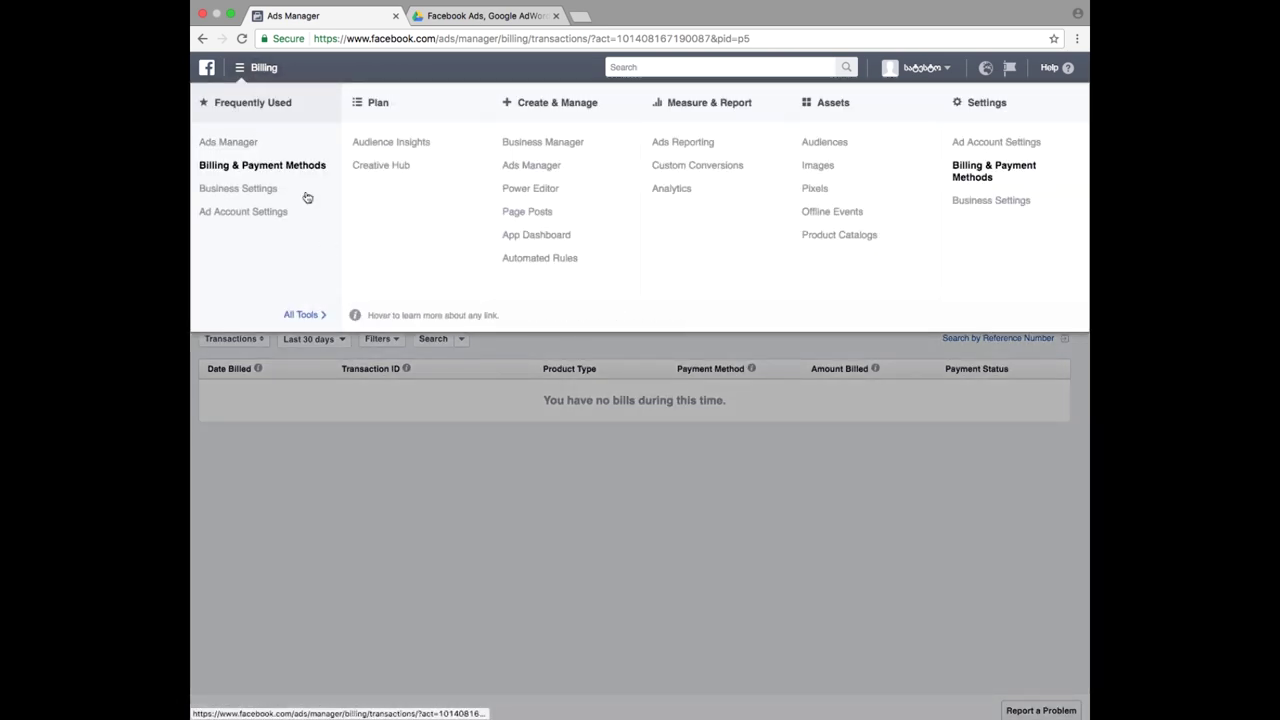
pyautogui.click(246, 148)
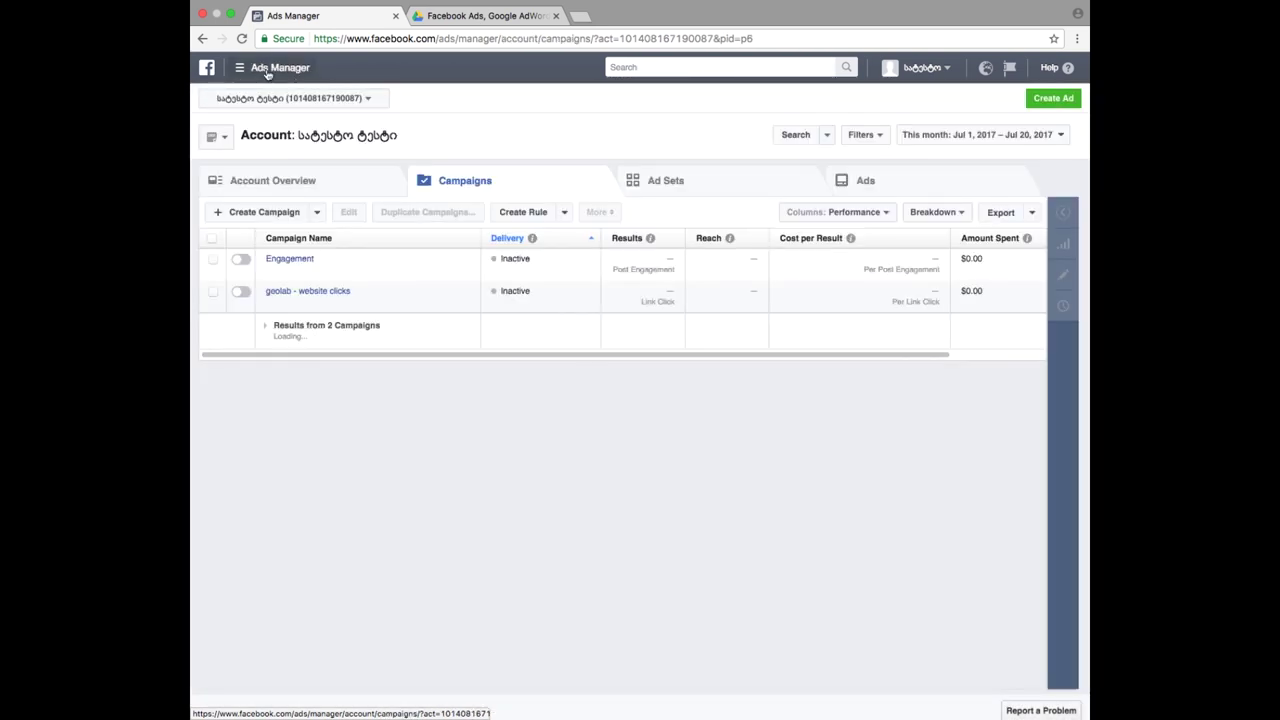
pyautogui.click(267, 73)
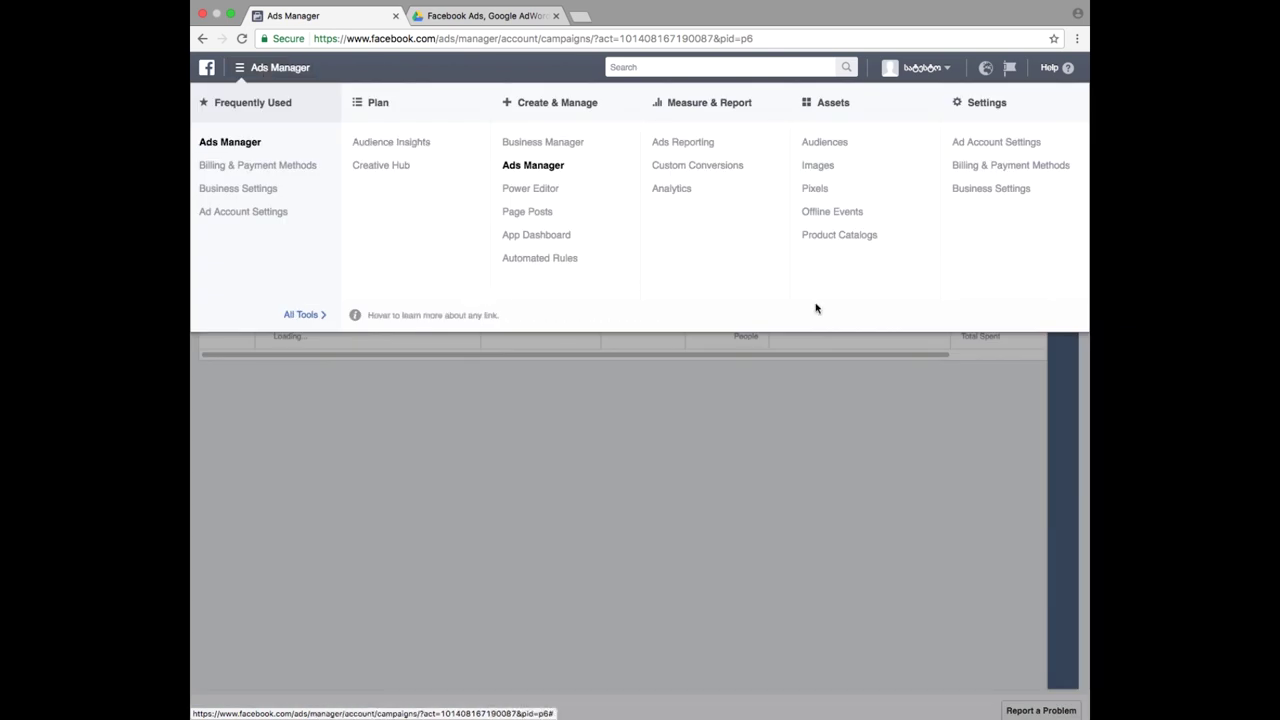
pyautogui.click(812, 189)
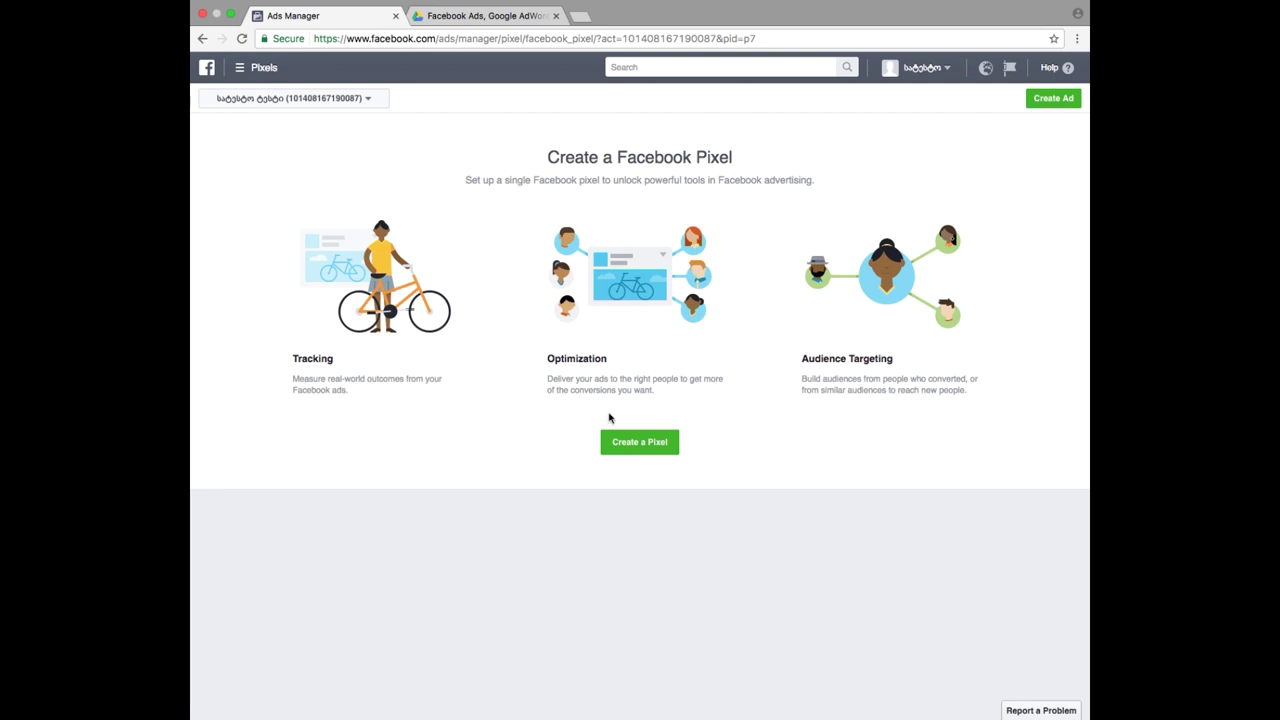
# - Create a new Facebook Pixel, keeping its default pixel name
pyautogui.click(645, 445)
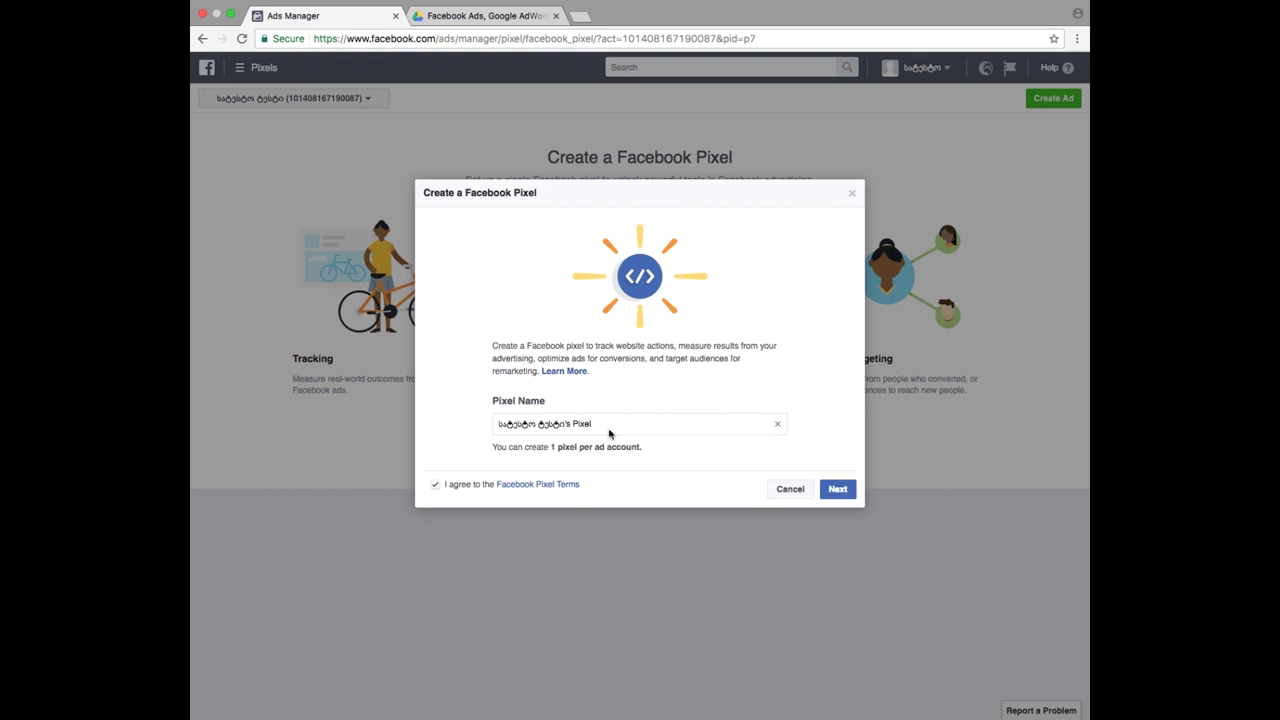
pyautogui.click(605, 423)
pyautogui.tripleClick(605, 423)
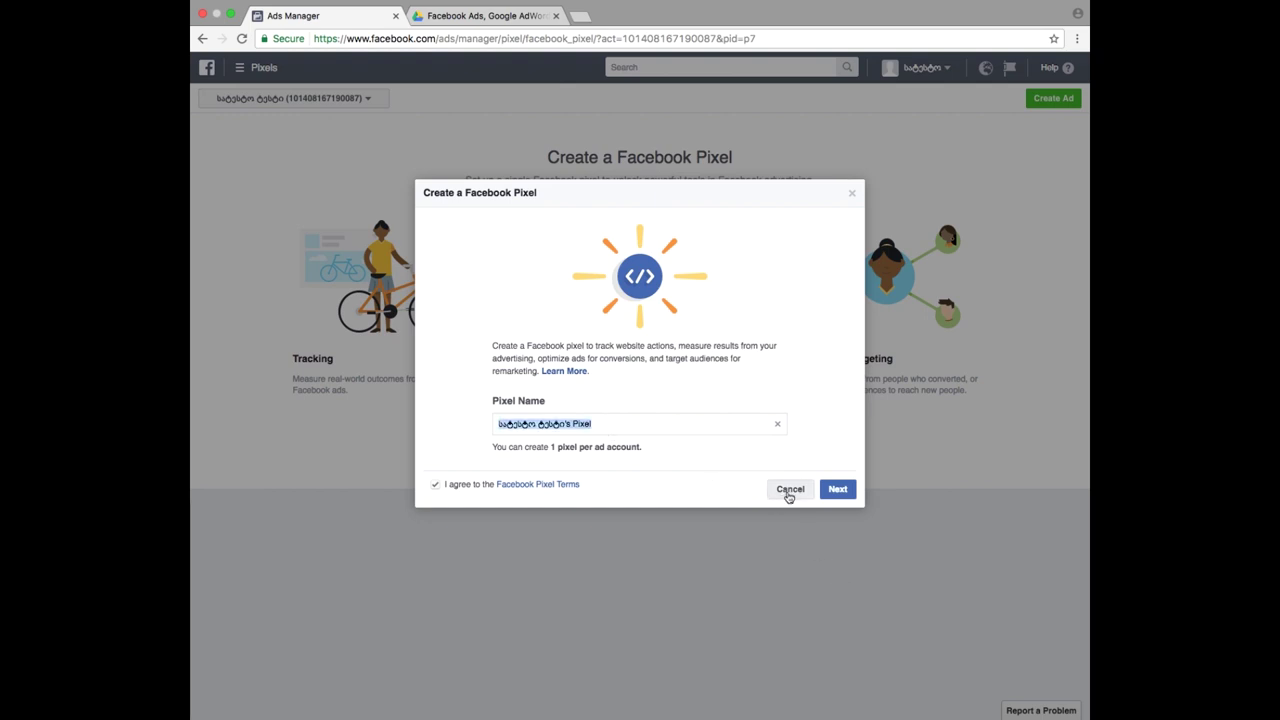
pyautogui.tripleClick(650, 428)
pyautogui.tripleClick(678, 457)
pyautogui.tripleClick(638, 431)
pyautogui.click(690, 466)
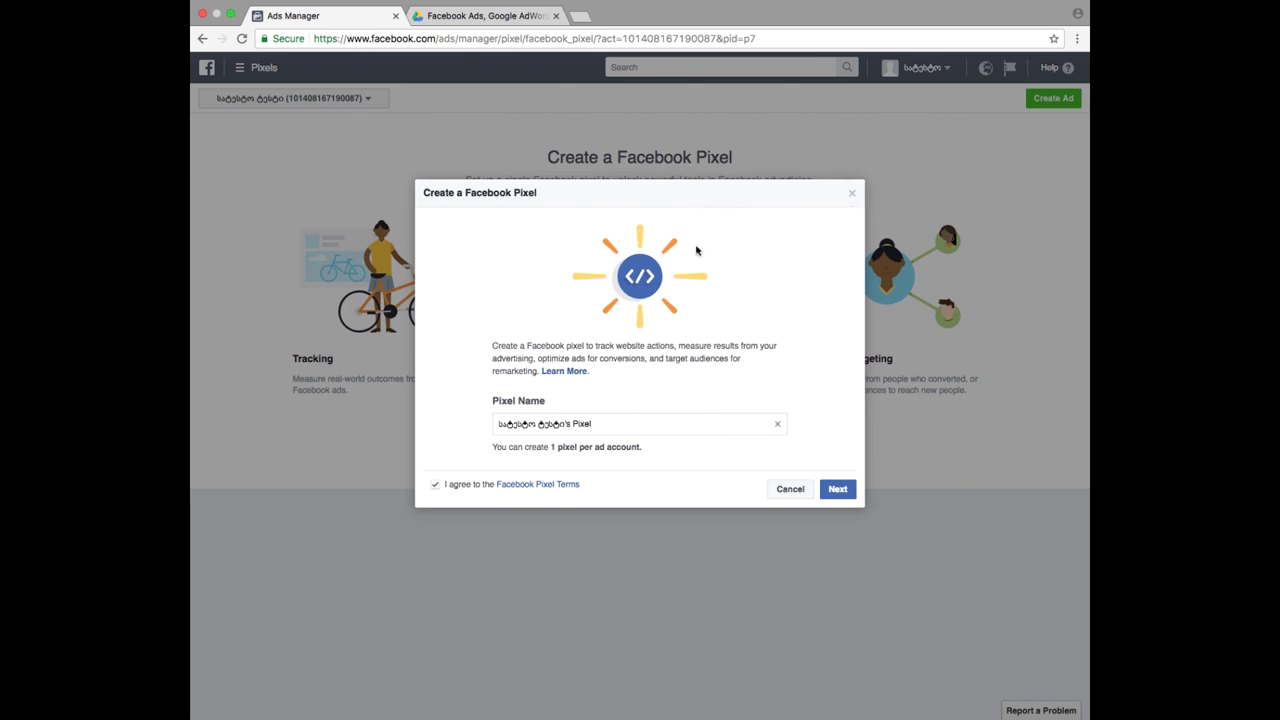
pyautogui.click(837, 491)
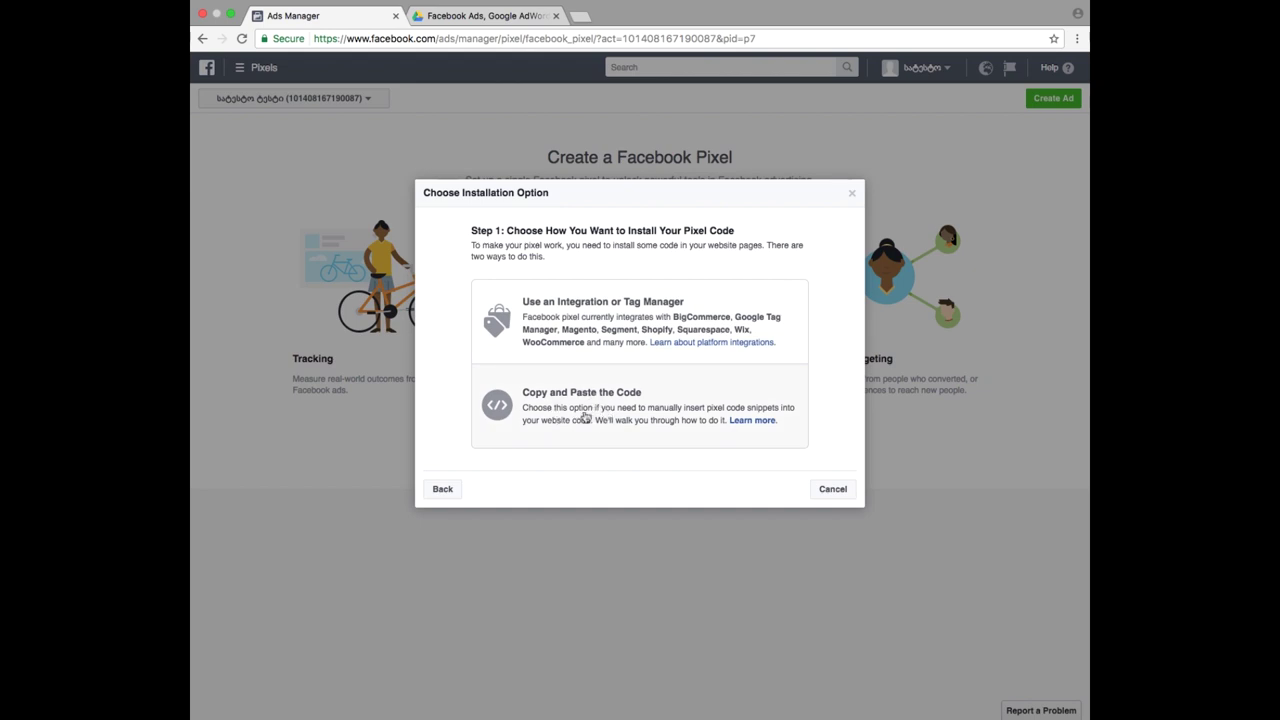
# - Choose the manual copy-and-paste installation and copy the pixel base code
pyautogui.click(532, 419)
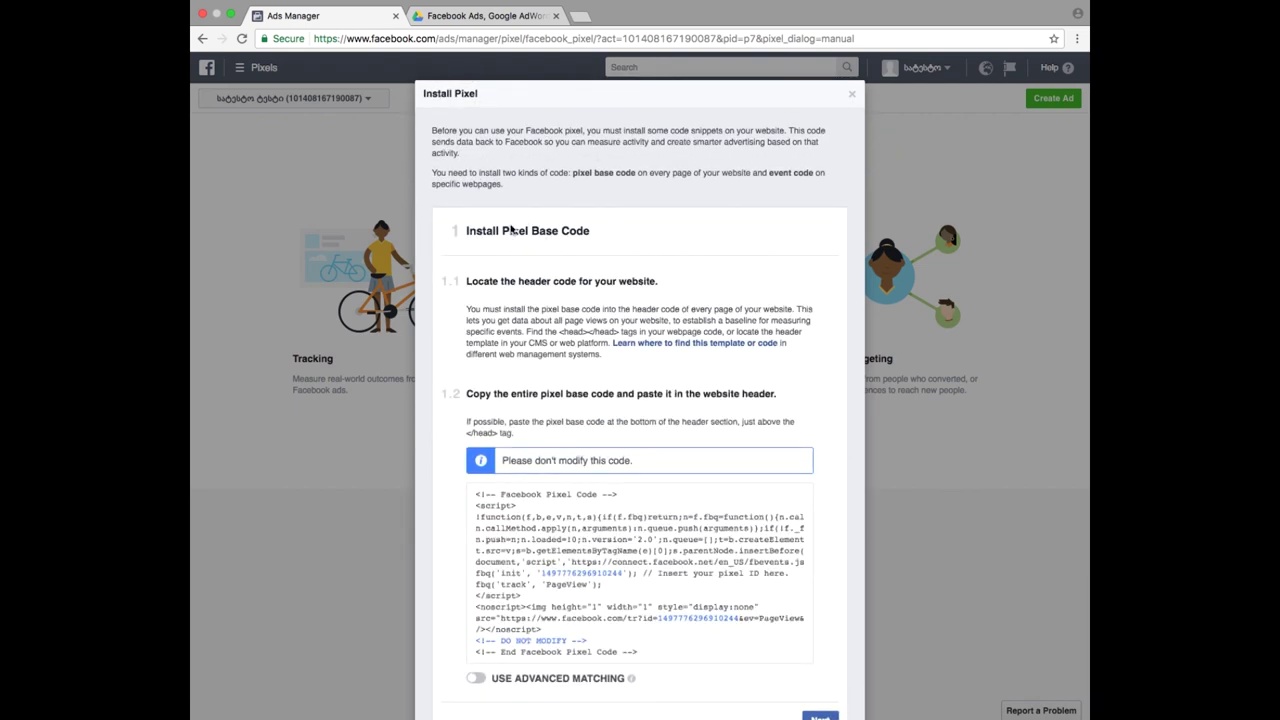
pyautogui.scroll(-3, 565, 222)
pyautogui.moveTo(668, 440)
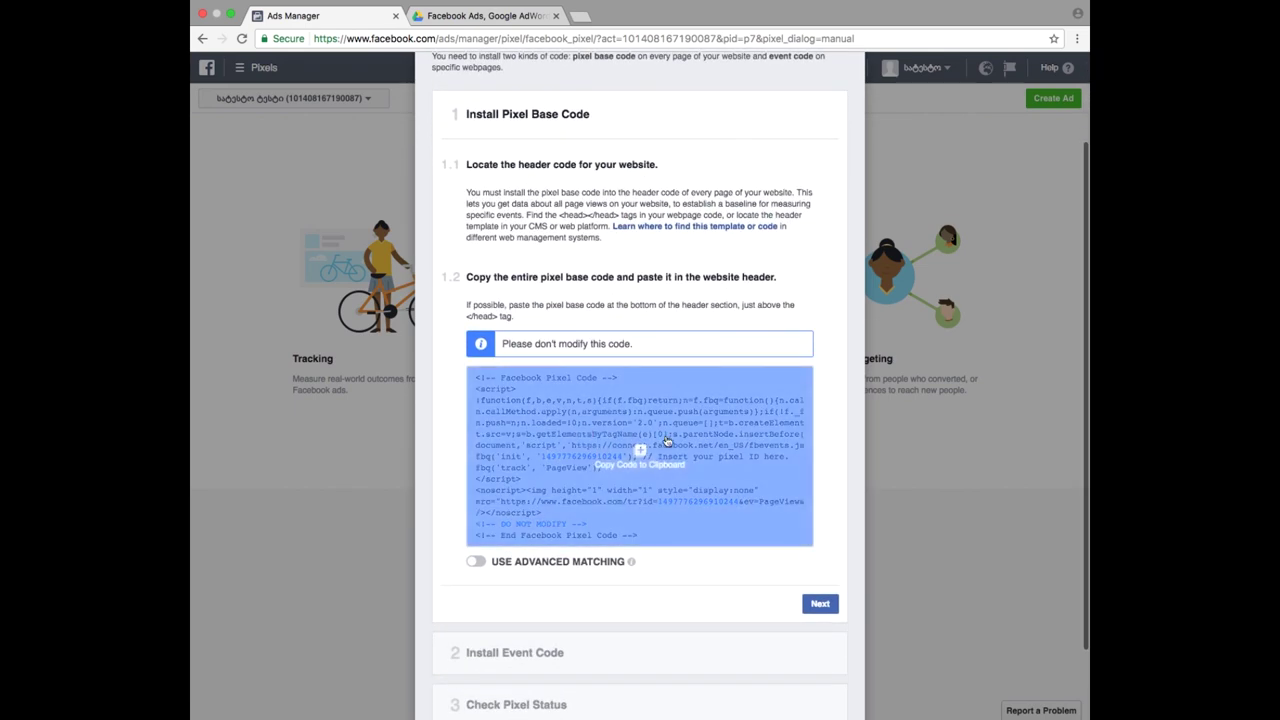
pyautogui.click(654, 469)
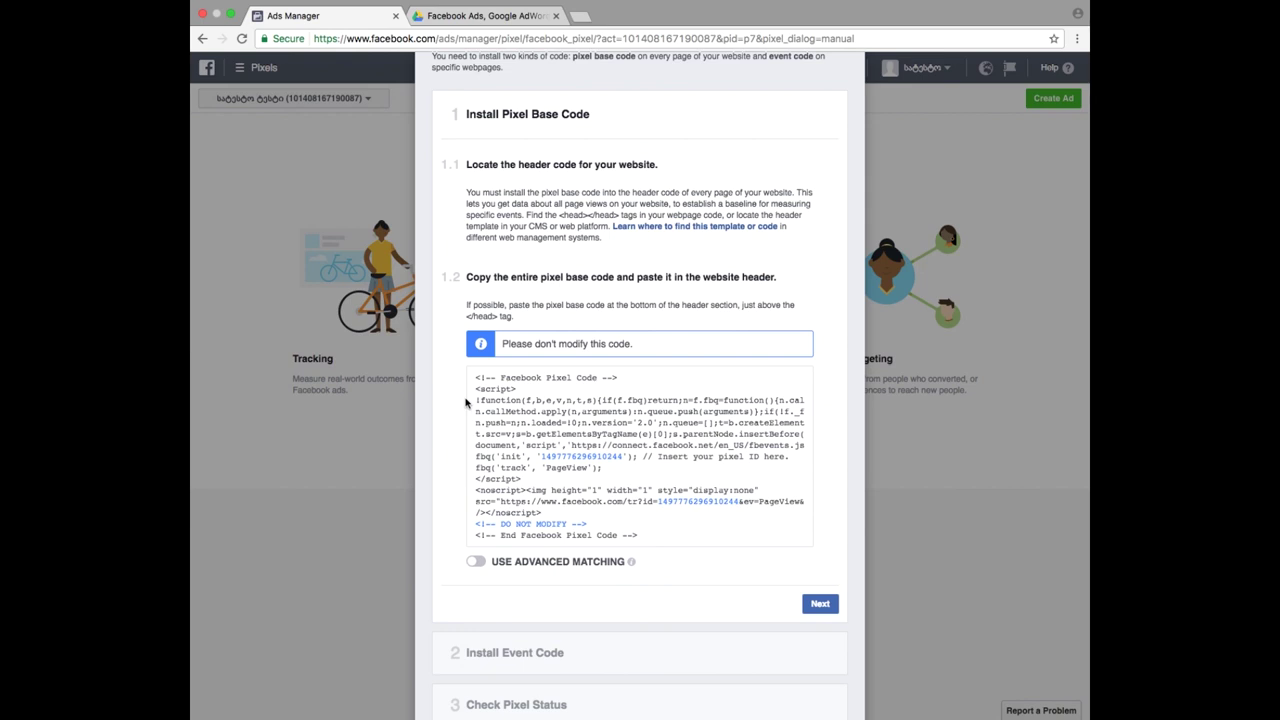
# - Check the instruction to paste the code before </head> and copy the base code again
pyautogui.tripleClick(490, 306)
pyautogui.click(487, 311)
pyautogui.moveTo(499, 316); pyautogui.dragTo(458, 316)
pyautogui.click(545, 317)
pyautogui.moveTo(594, 390)
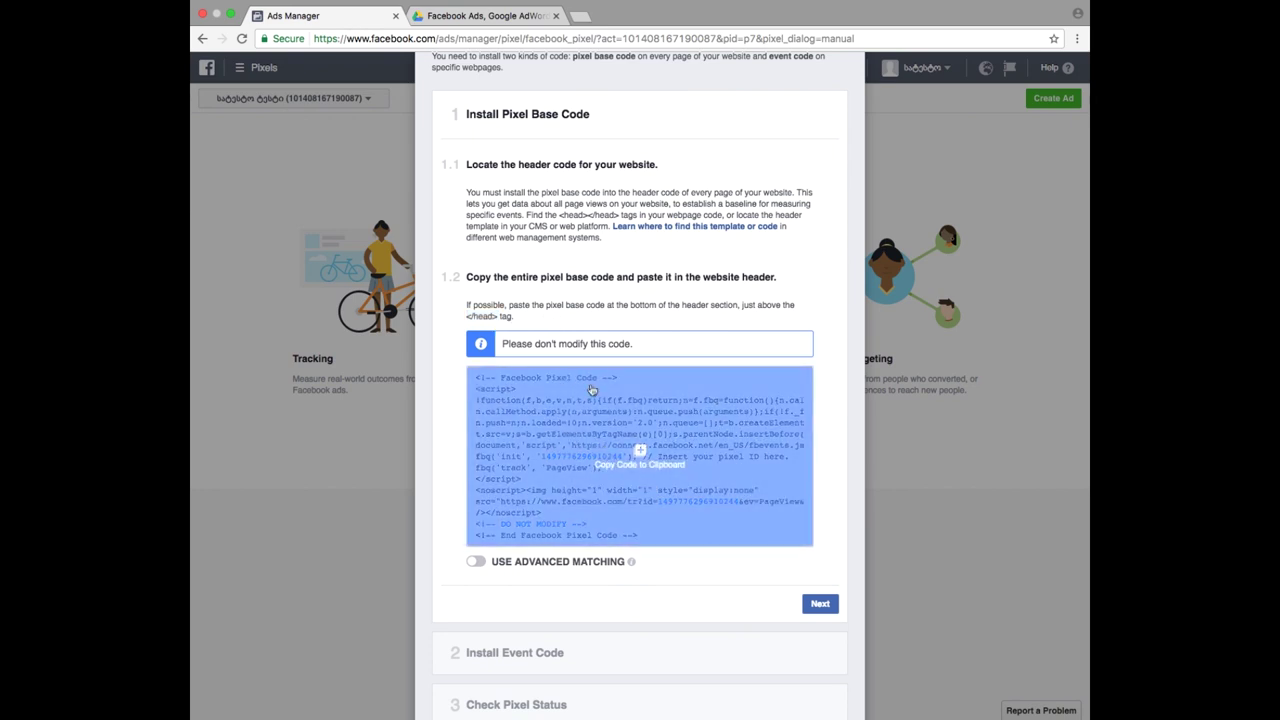
pyautogui.click(640, 466)
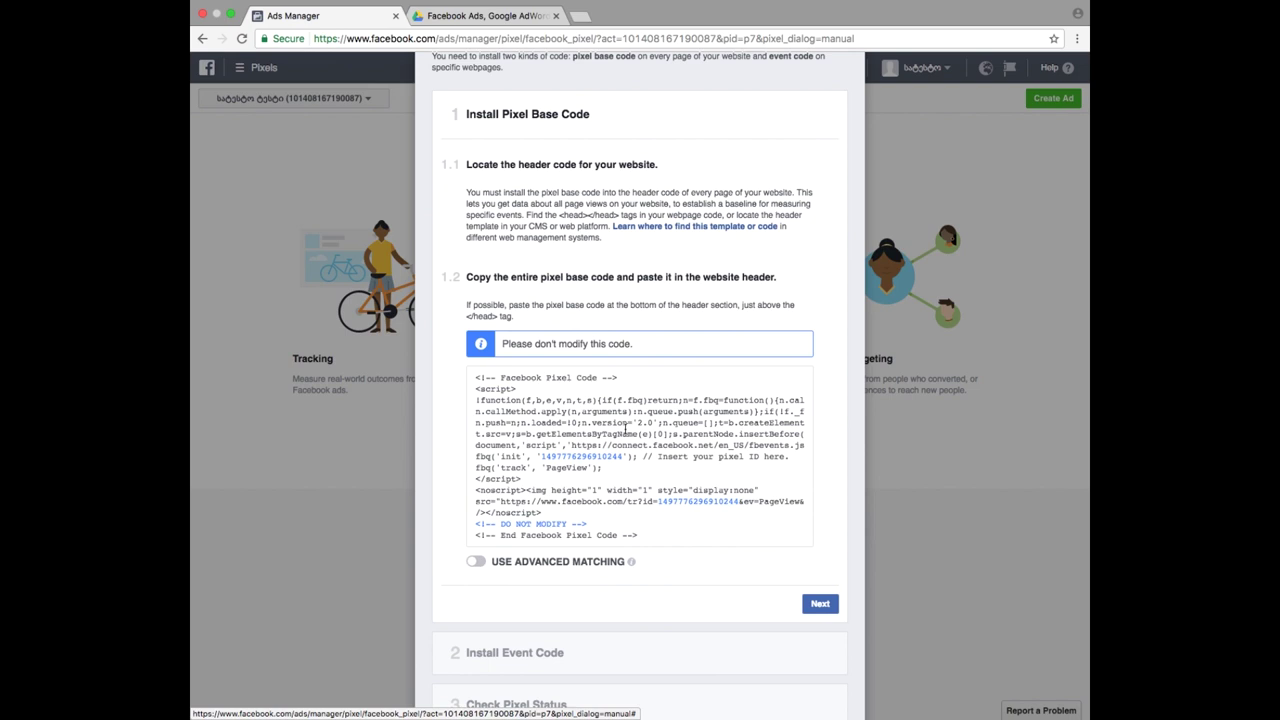
pyautogui.scroll(-1, 625, 428)
pyautogui.click(631, 399)
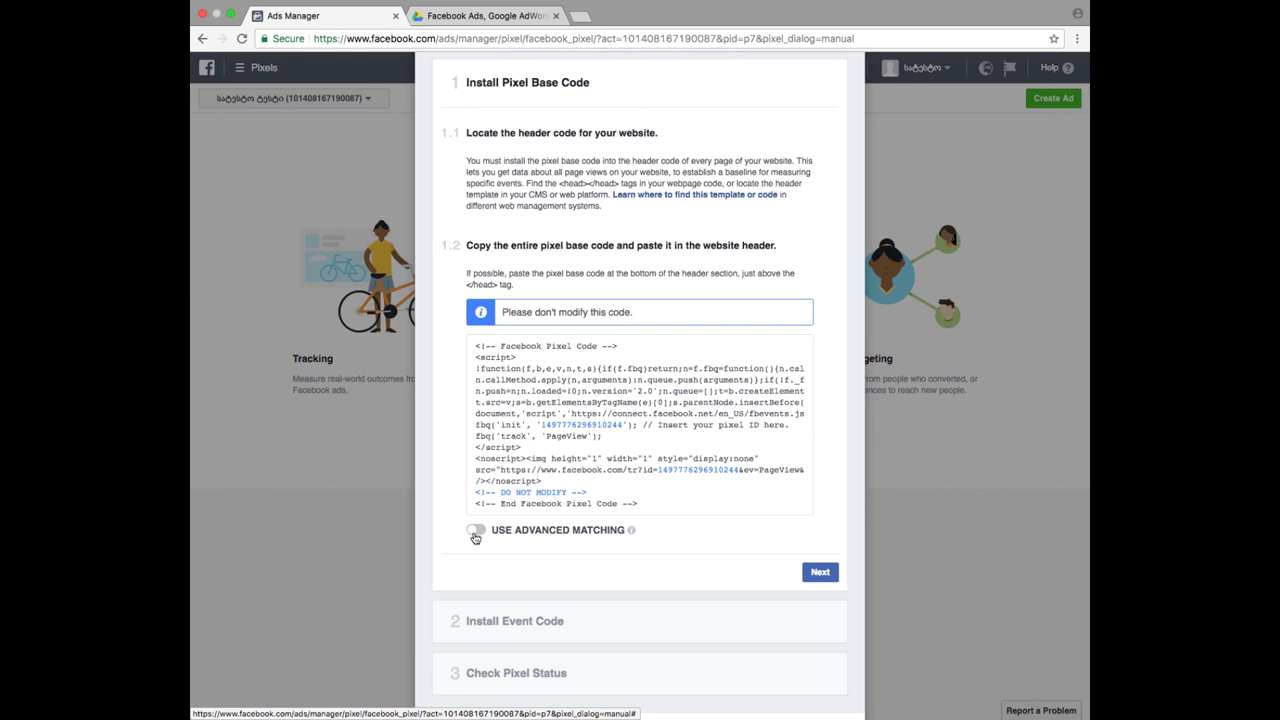
# - Toggle advanced matching on and back off, copy the code once more, and close the instructions
pyautogui.click(476, 535)
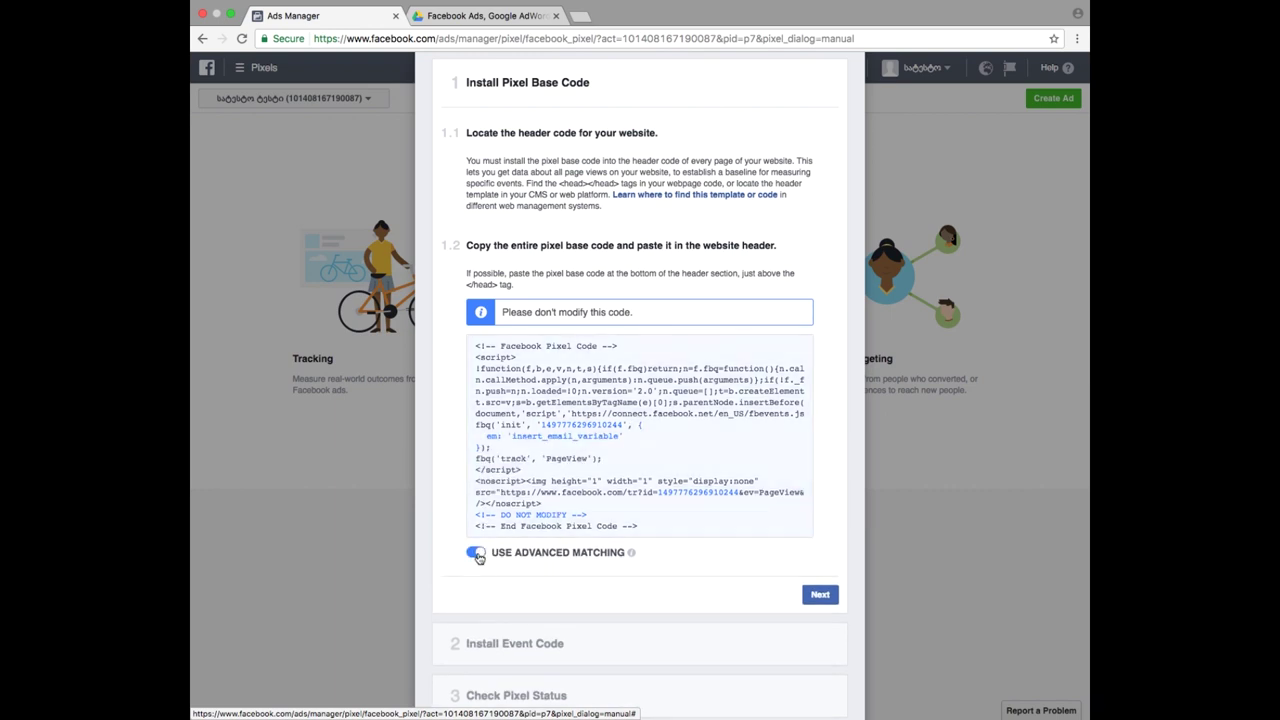
pyautogui.click(476, 553)
pyautogui.click(636, 422)
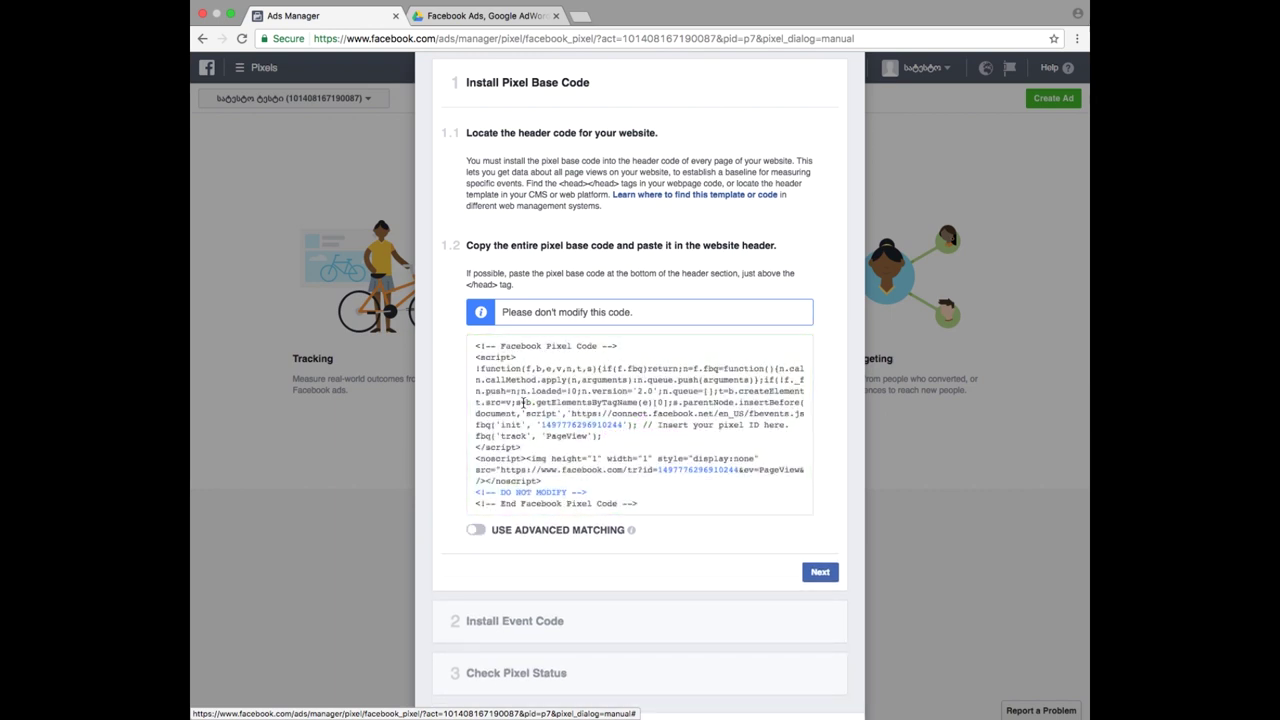
pyautogui.scroll(-2, 760, 631)
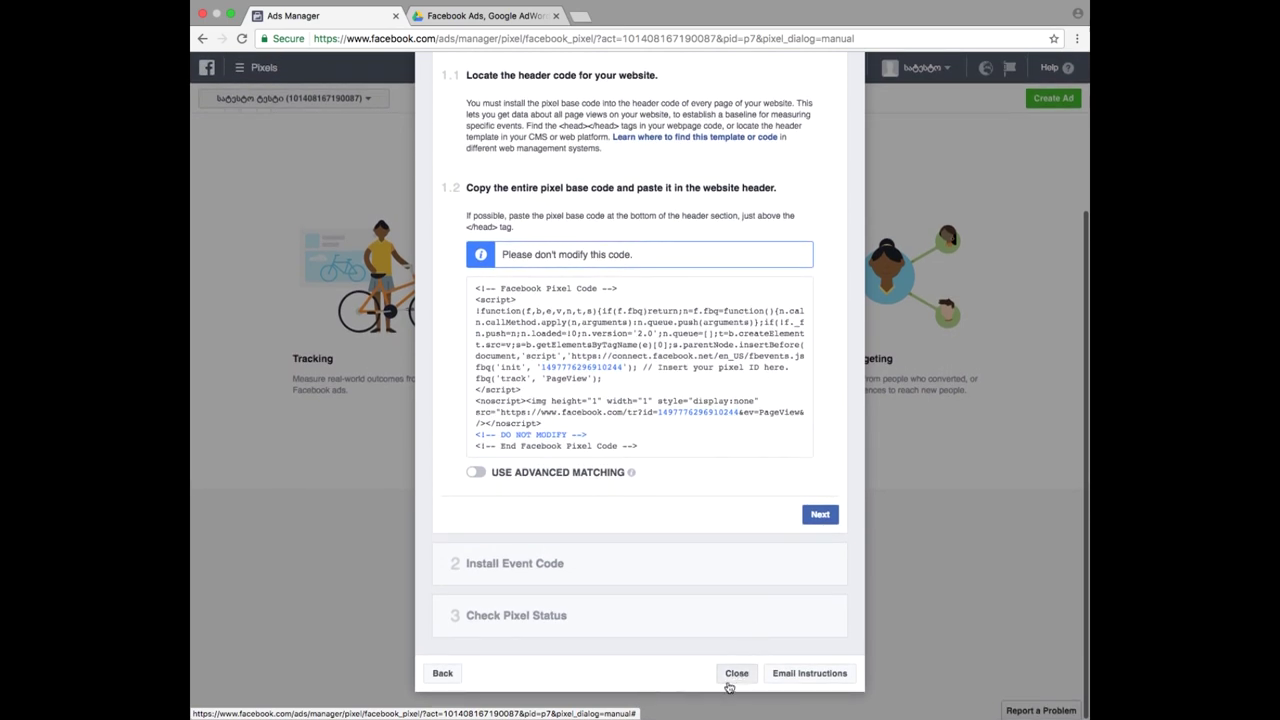
pyautogui.click(736, 673)
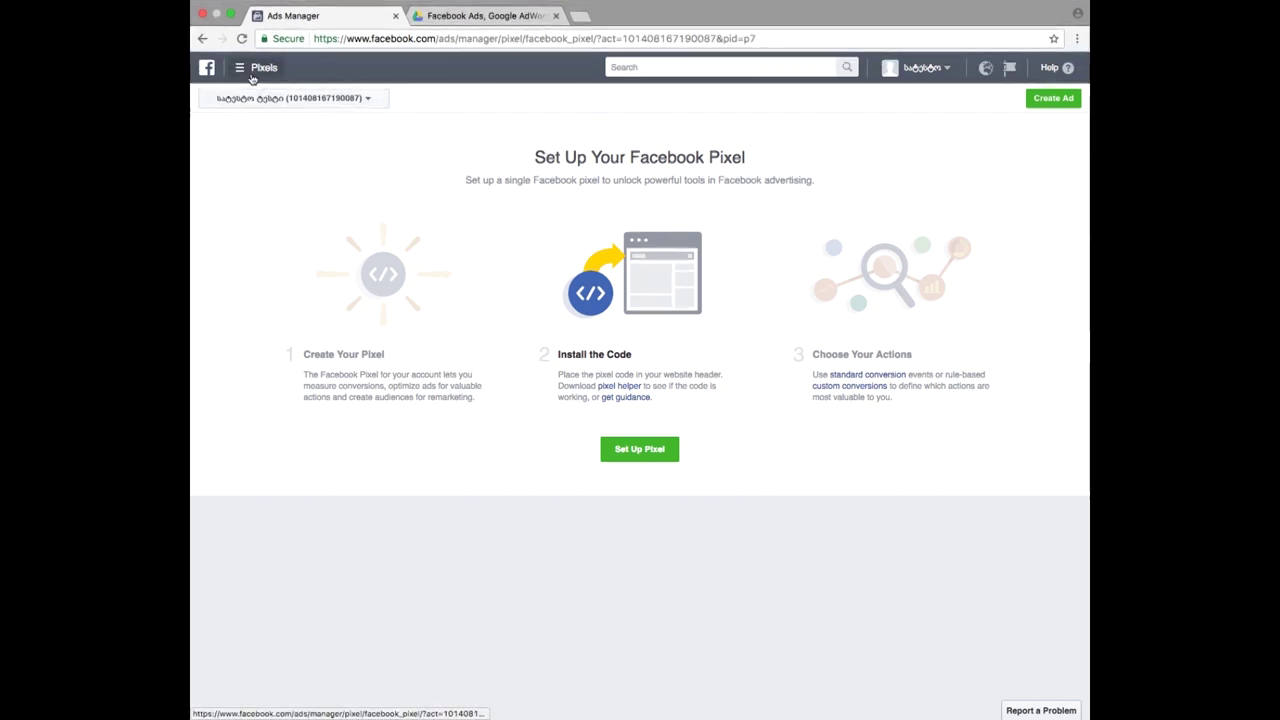
# - Open the Audiences page, which lists the one saved 2,100,000-person Georgia audience
pyautogui.click(252, 78)
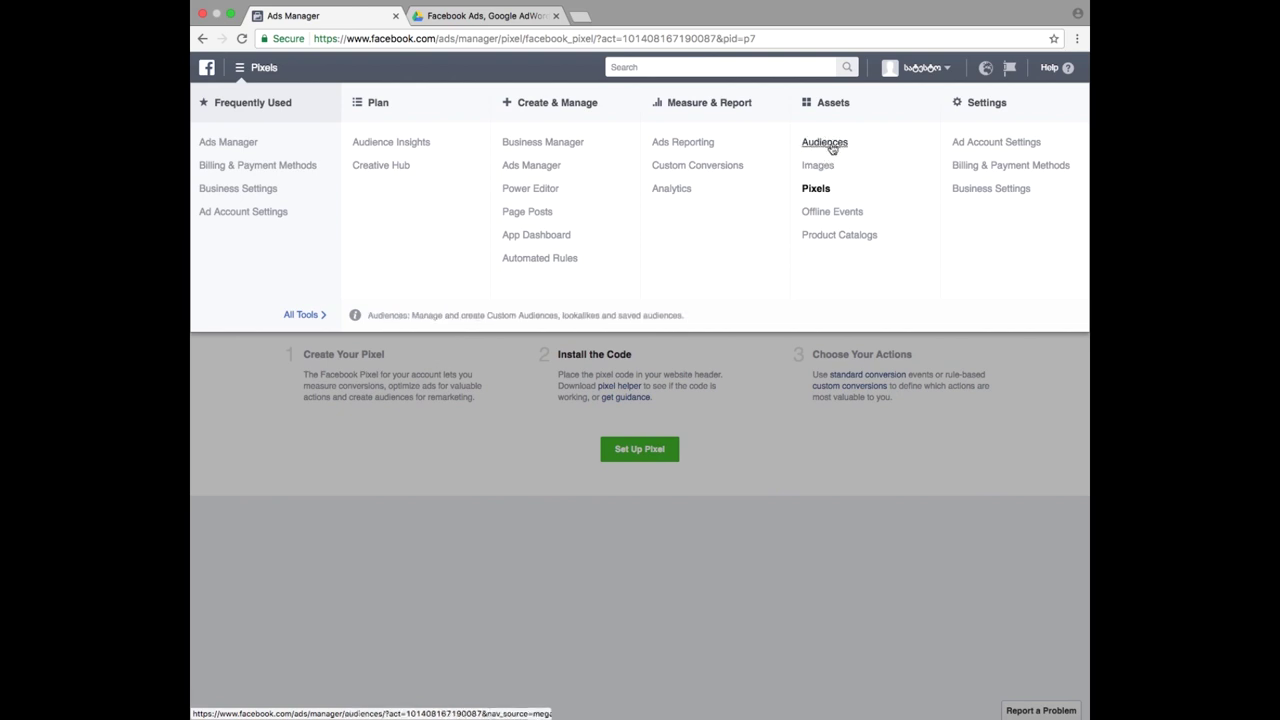
pyautogui.click(833, 144)
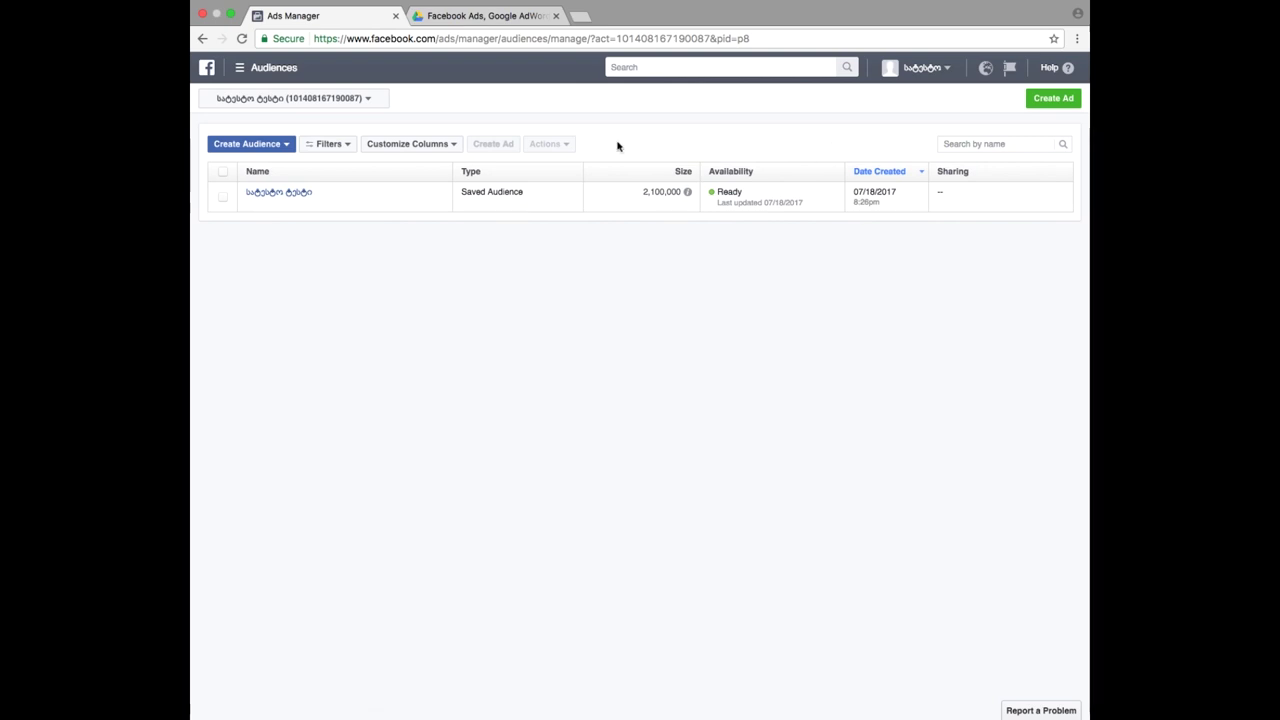
pyautogui.moveTo(258, 194)
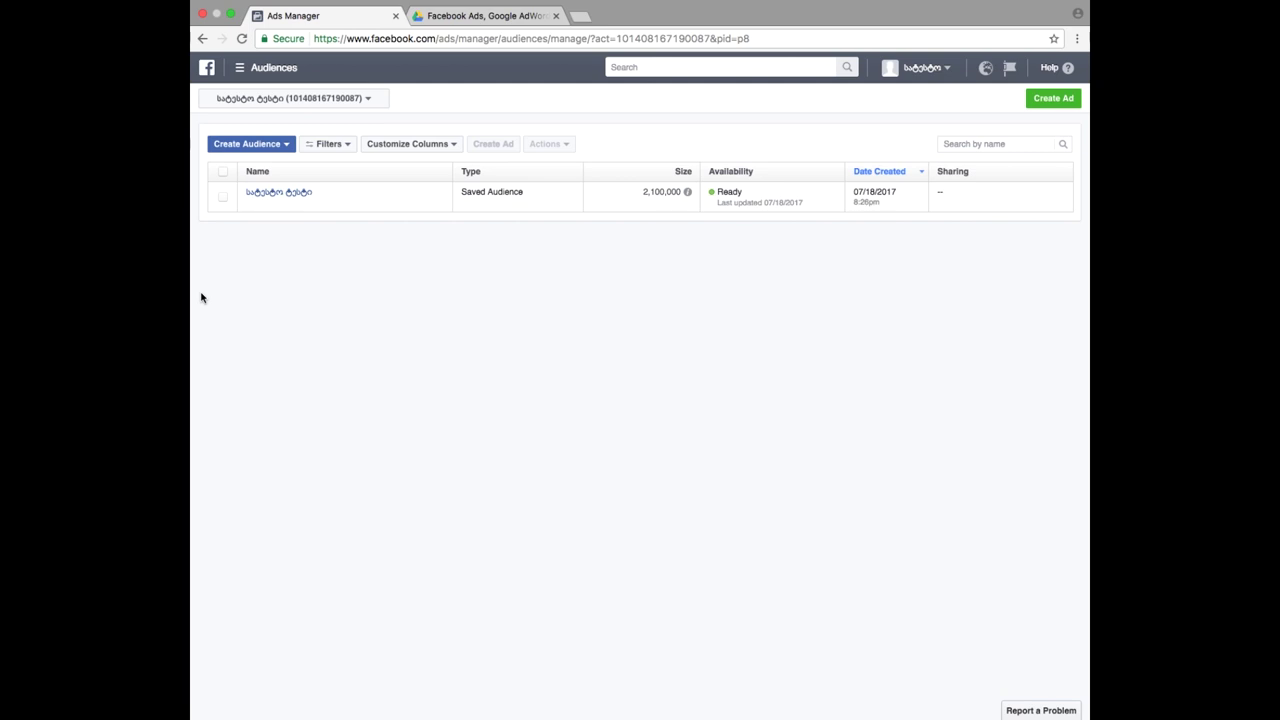
# - Choose Custom Audience from the Create Audience dropdown
pyautogui.click(284, 146)
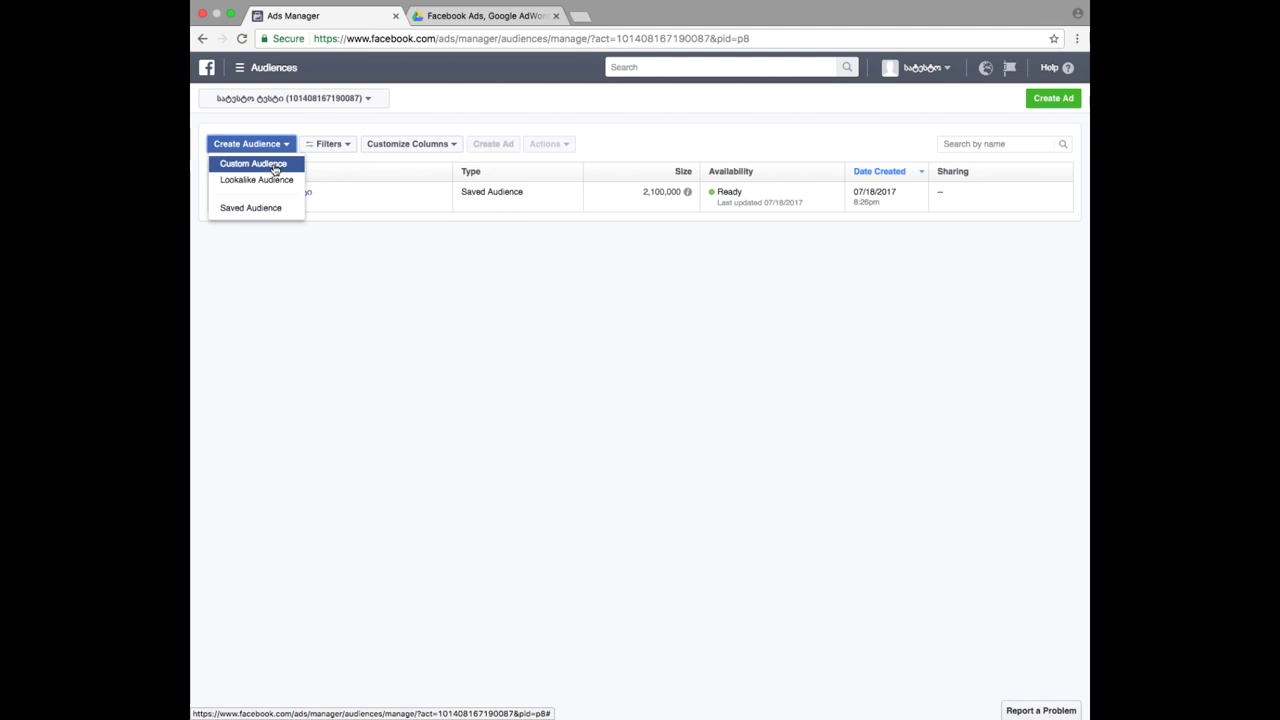
pyautogui.click(274, 165)
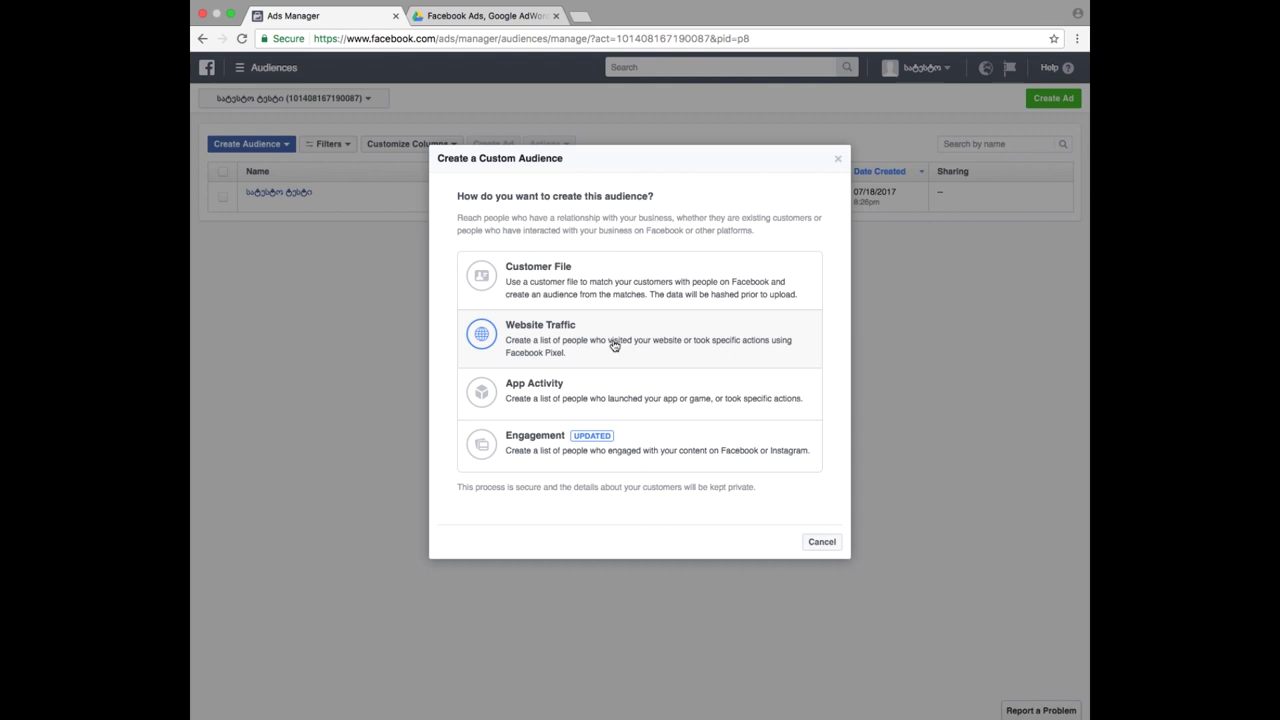
# - Start a pixel-based Website Traffic audience covering the last 30 days and list its visitor-rule options
pyautogui.click(607, 340)
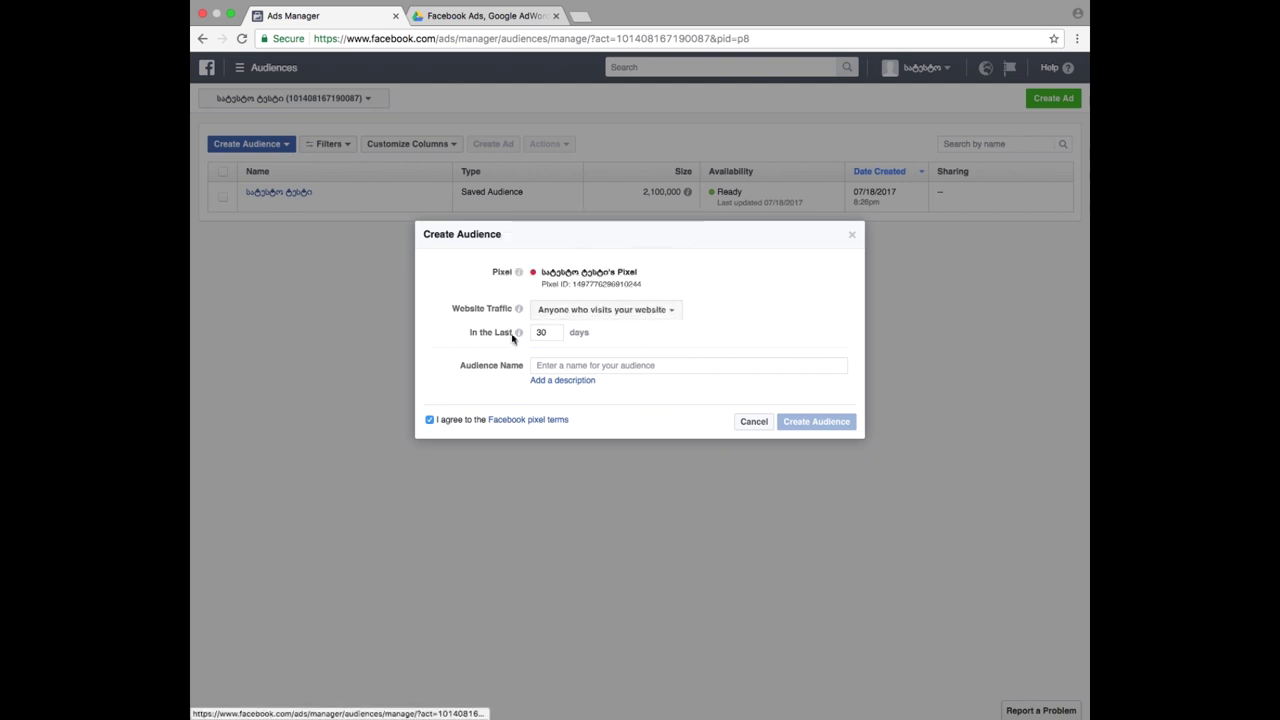
pyautogui.moveTo(518, 335)
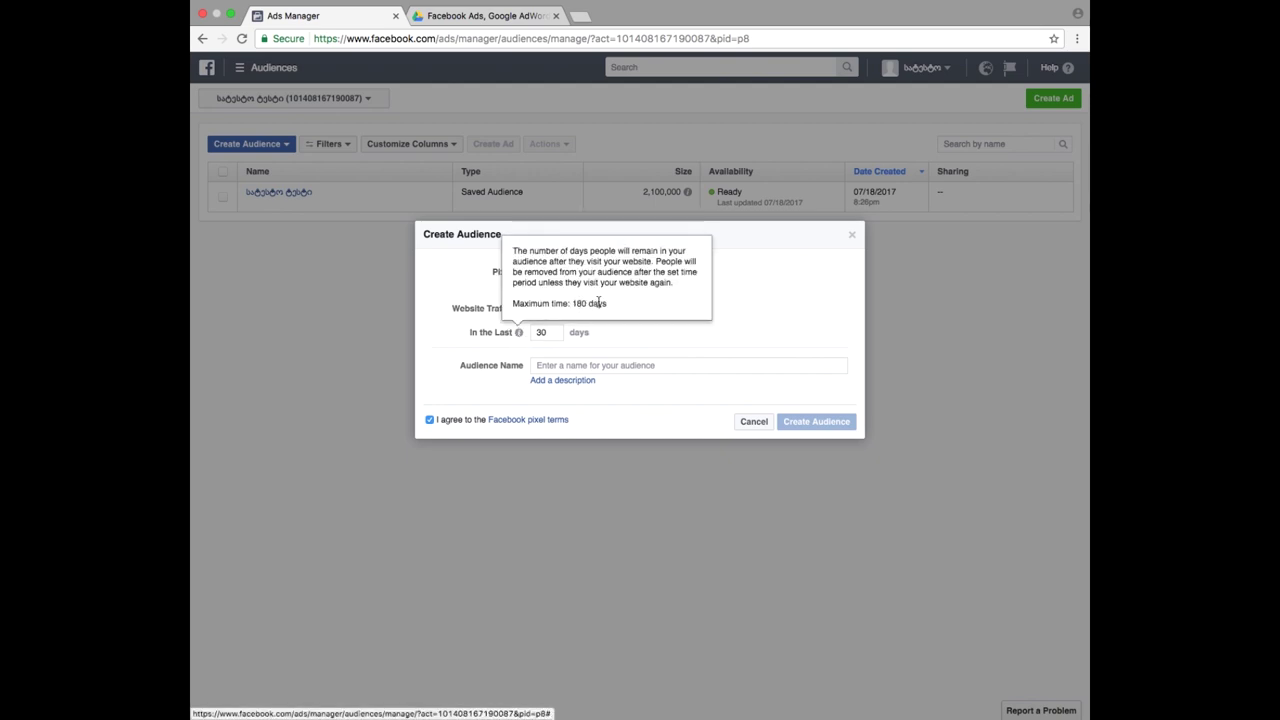
pyautogui.click(553, 366)
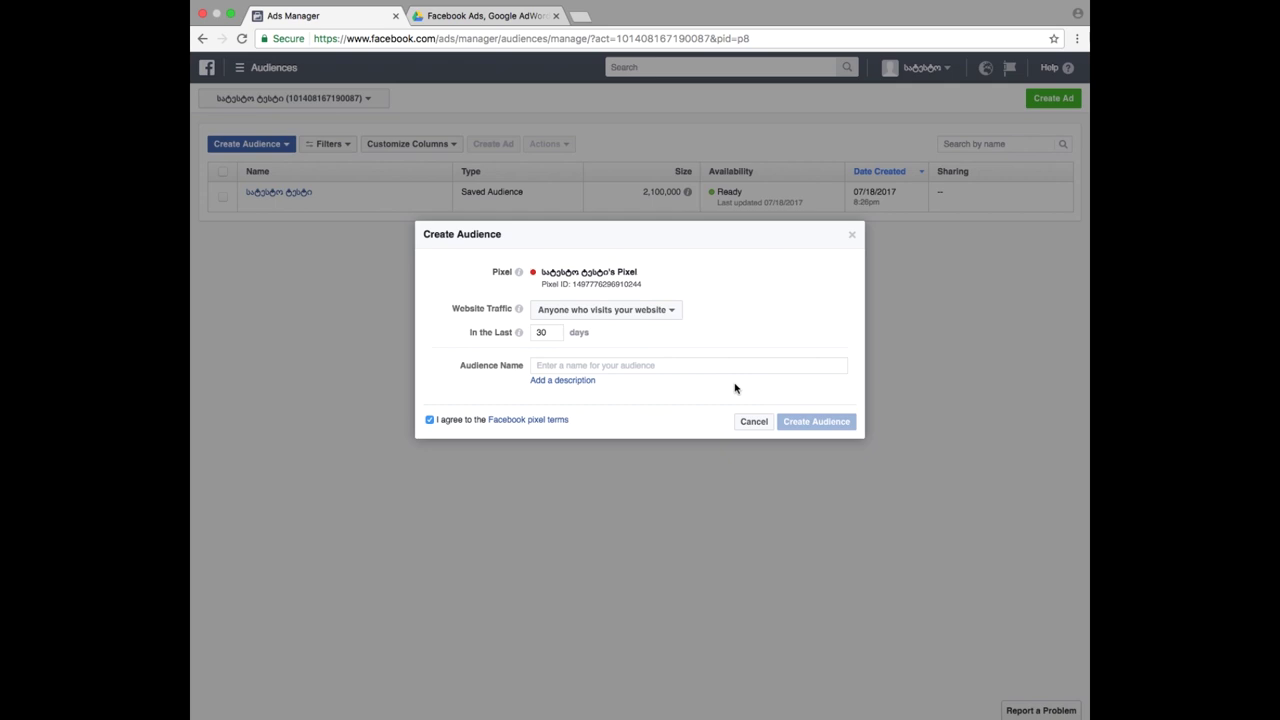
pyautogui.click(664, 316)
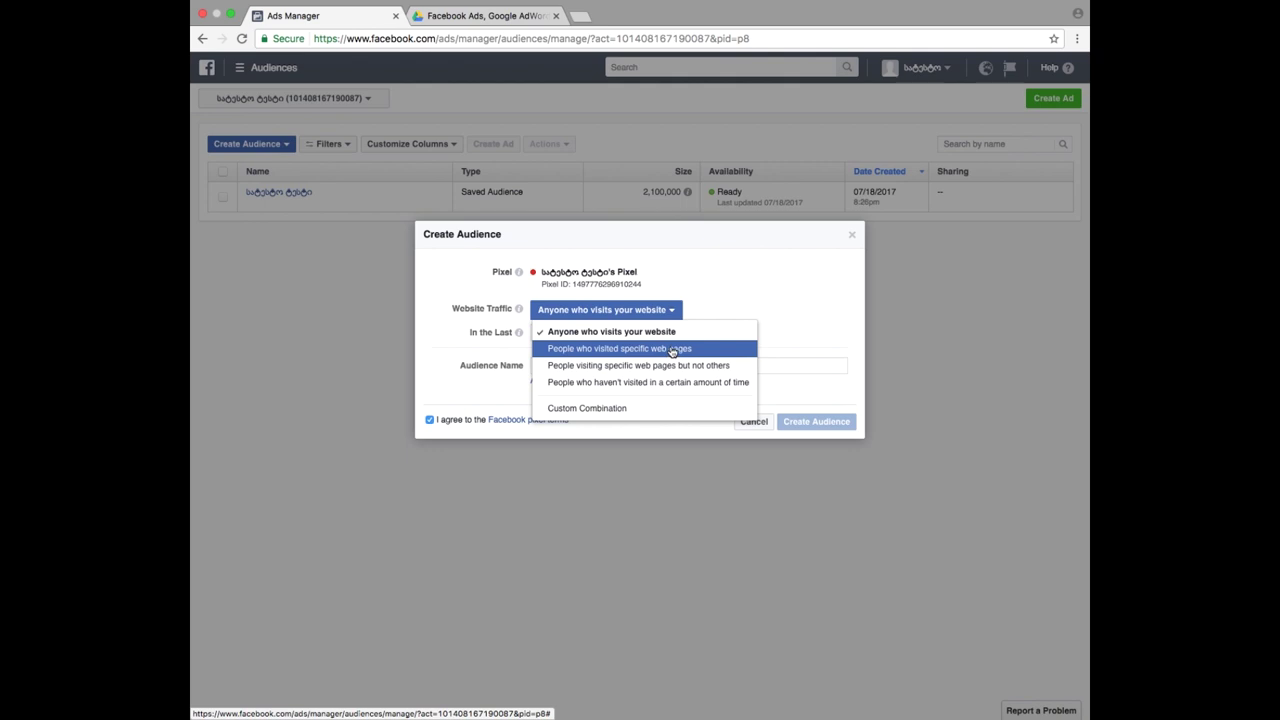
# - Restrict the audience to visitors of specific web pages whose URL contains geolab.edu.ge
pyautogui.click(673, 349)
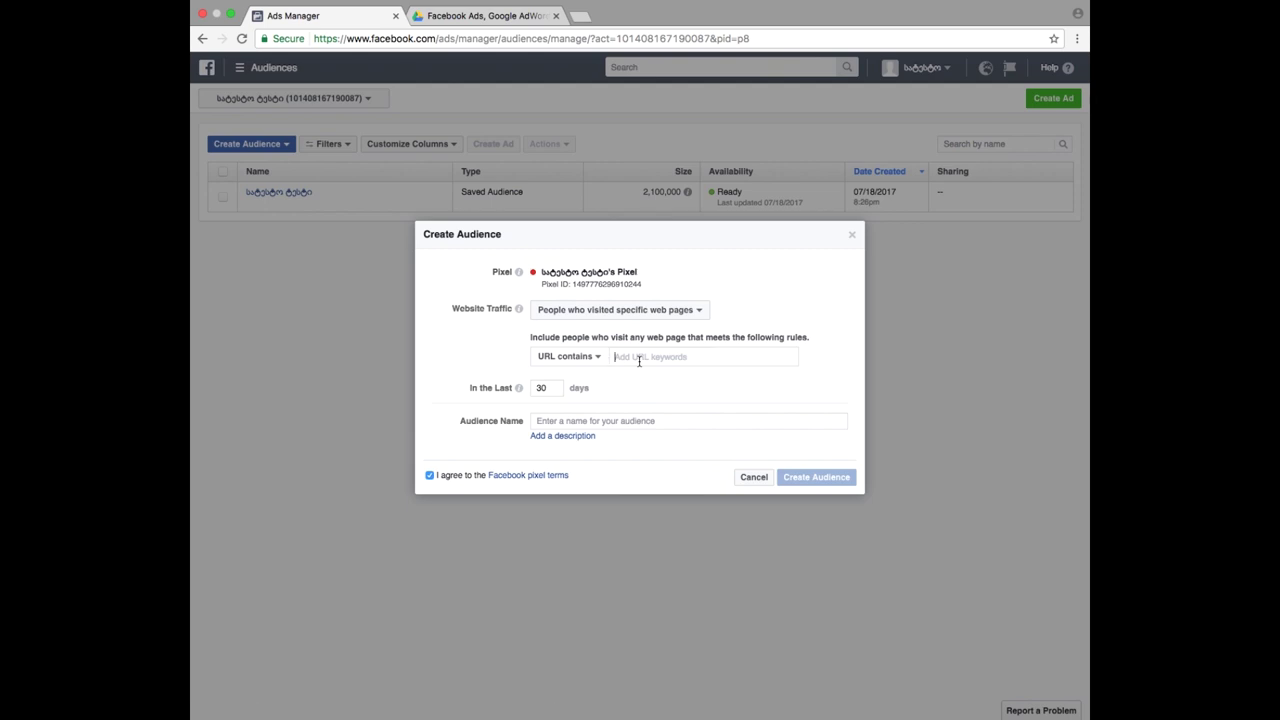
pyautogui.click(639, 362)
pyautogui.write('geolah')
pyautogui.write('.edu.ge')
pyautogui.press('Return')
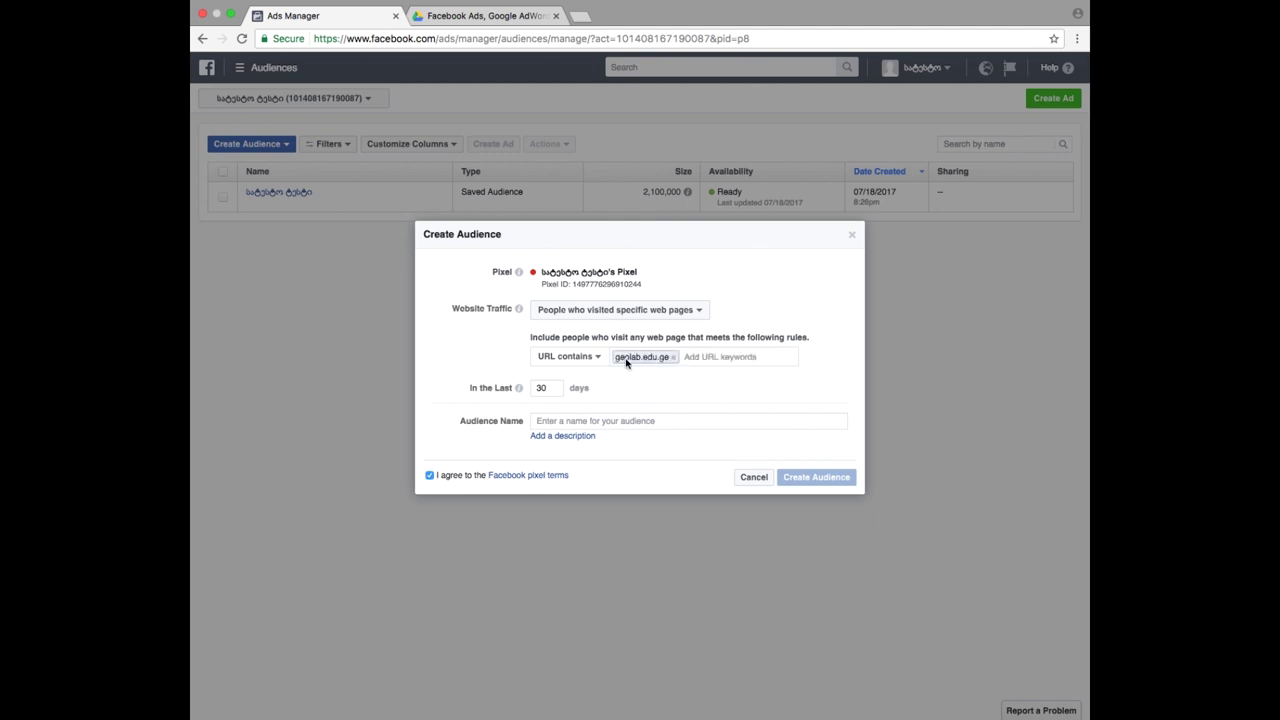
pyautogui.click(589, 361)
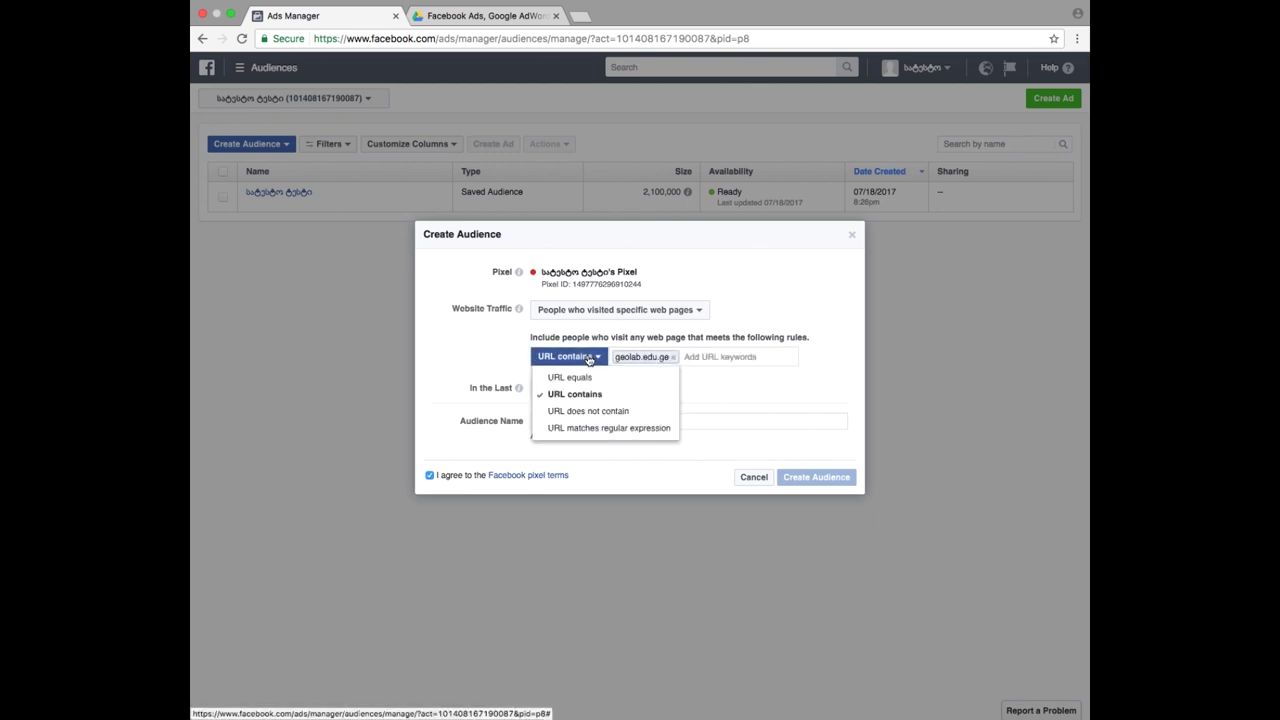
pyautogui.click(589, 358)
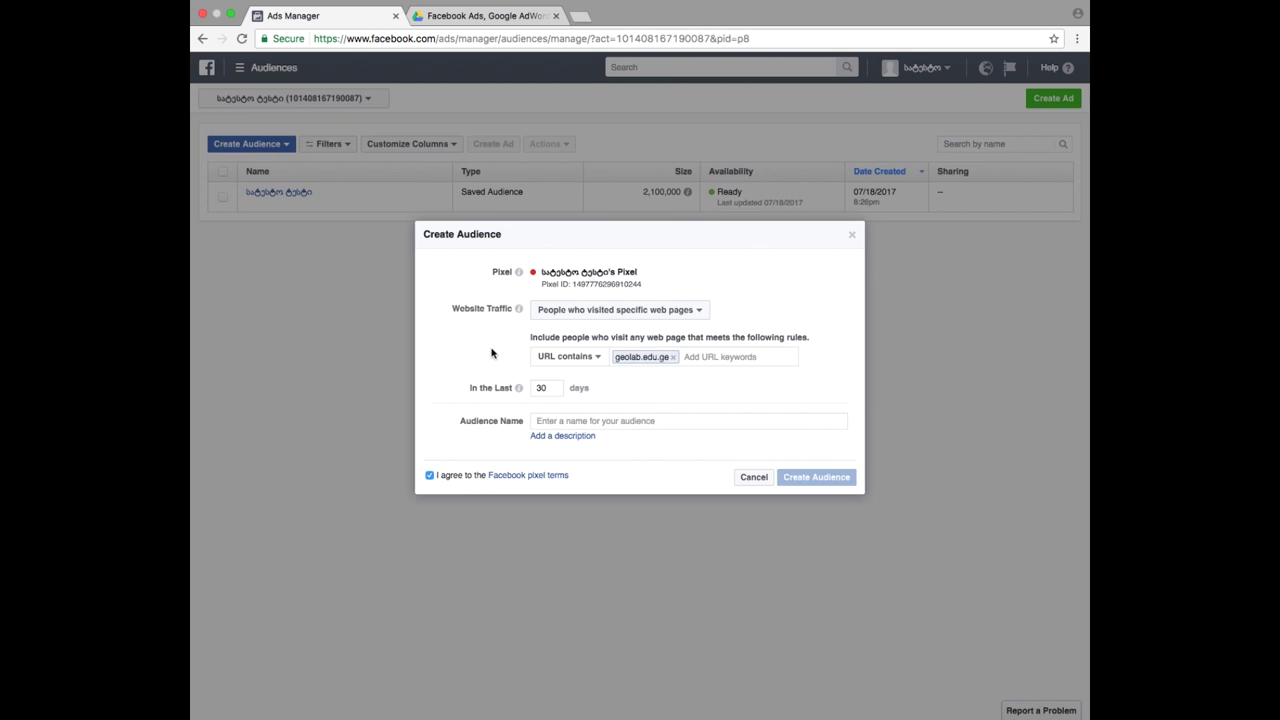
# - Load the geolab.edu.ge website in a new browser tab
pyautogui.click(583, 16)
pyautogui.write('geo')
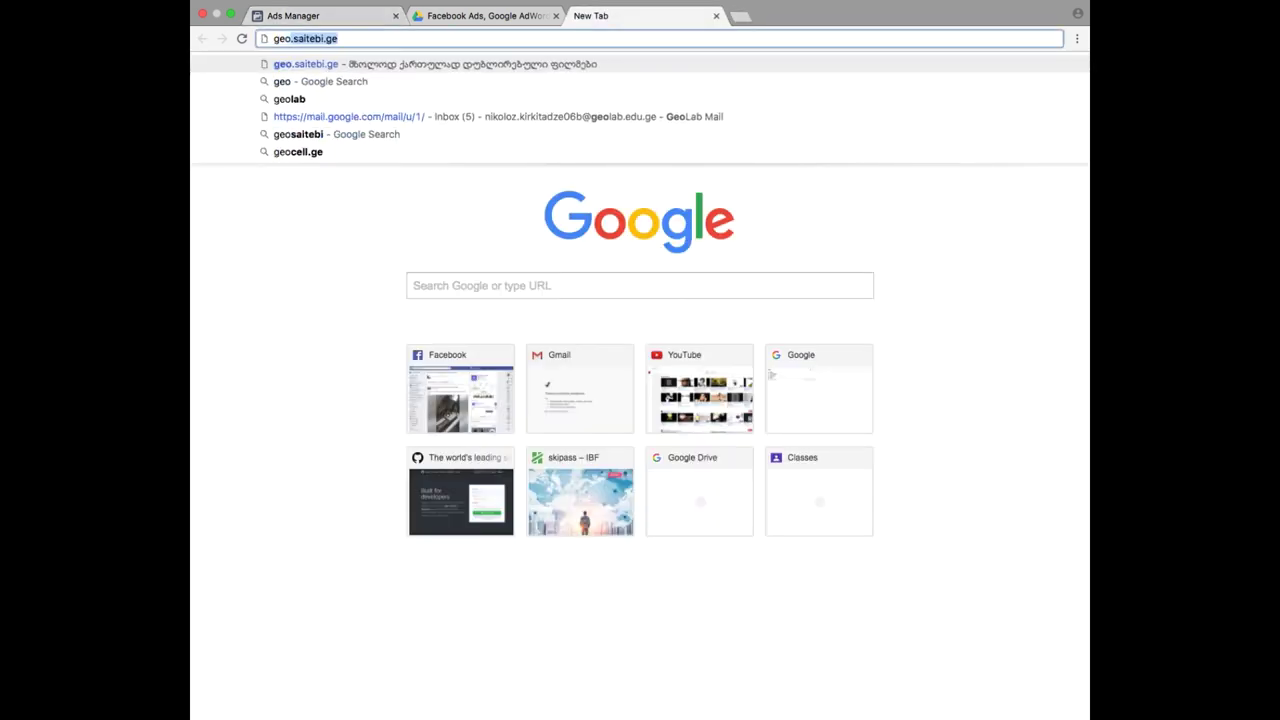
pyautogui.write('lab')
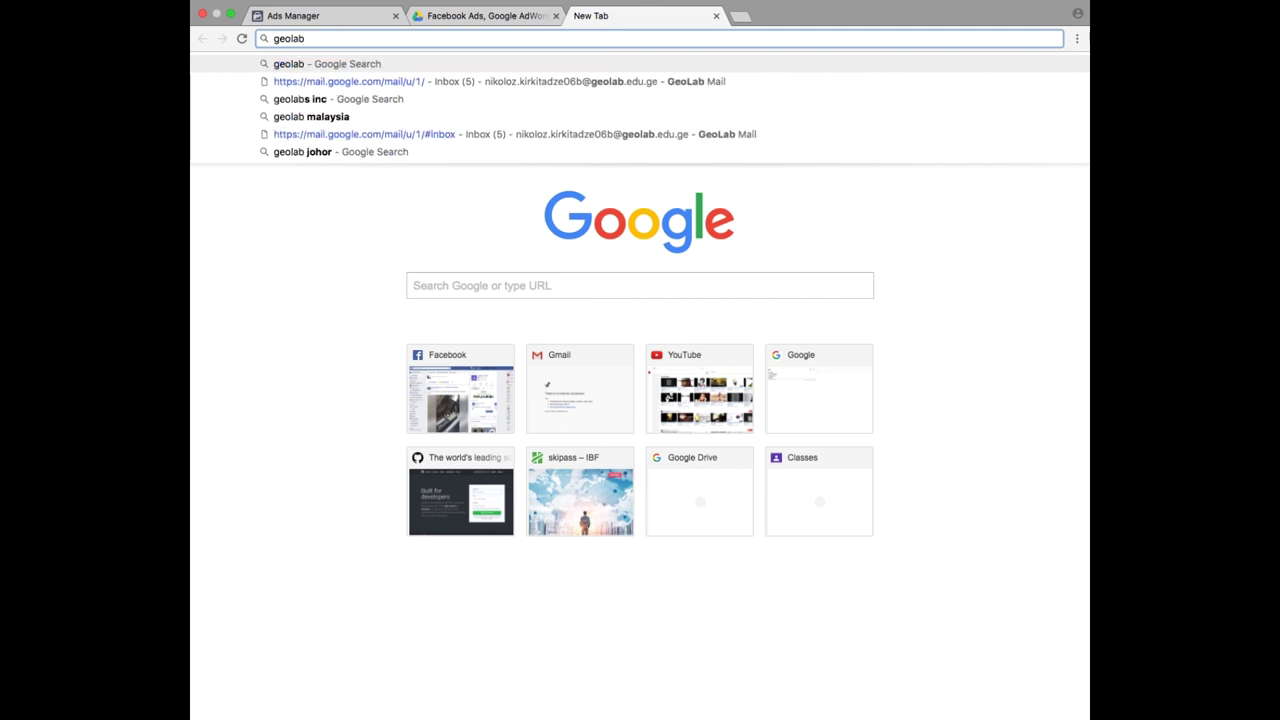
pyautogui.write('.edu.ge')
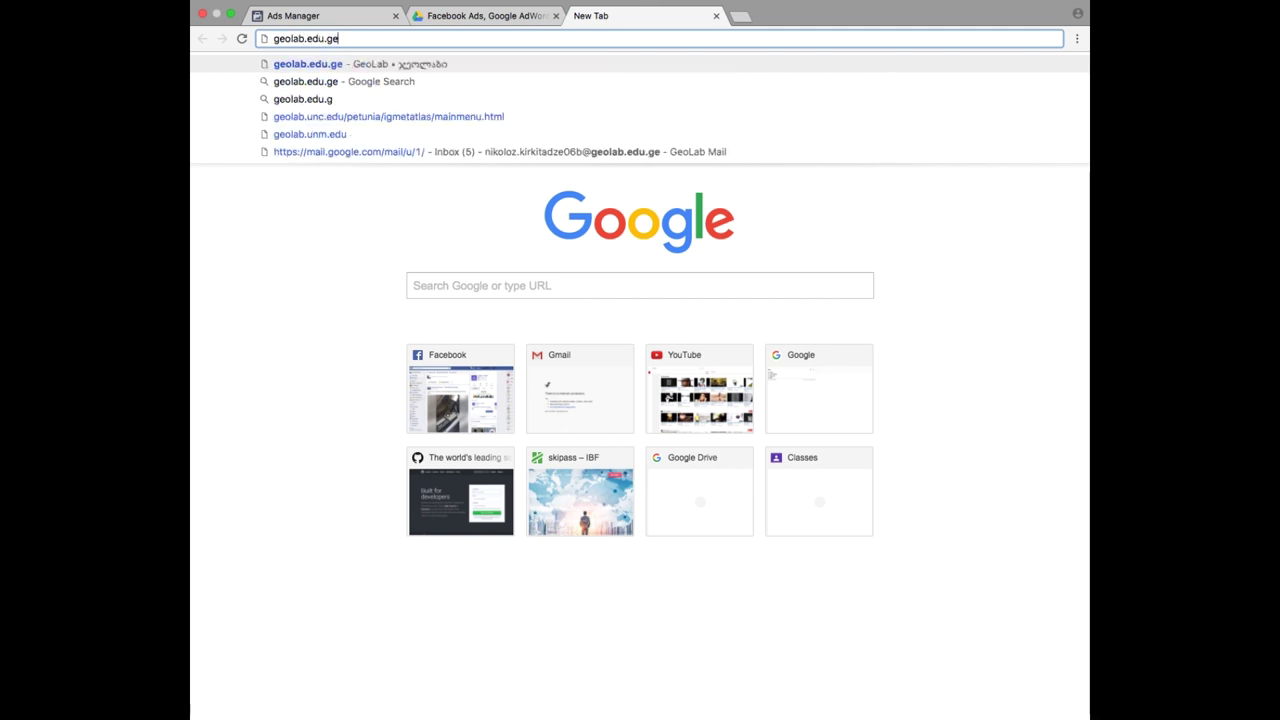
pyautogui.press('Return')
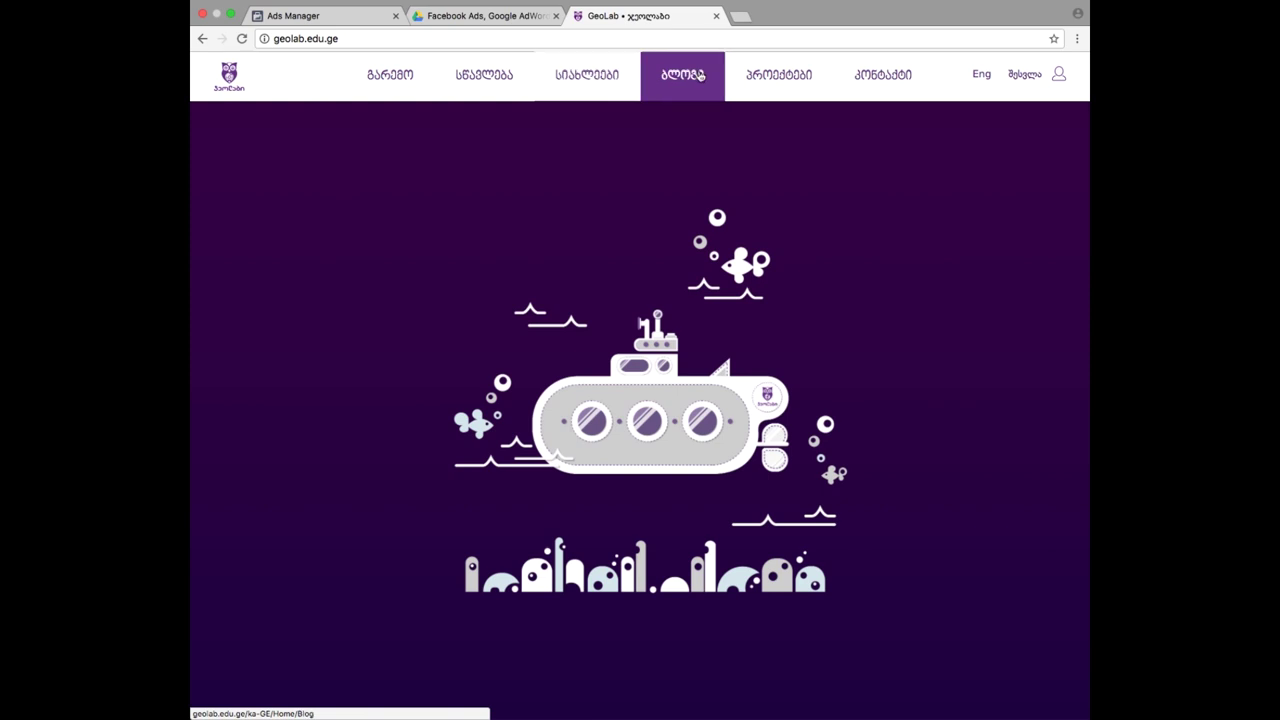
# - Open the GeoLab Courses page from the teaching menu and select its address for copying
pyautogui.moveTo(771, 83)
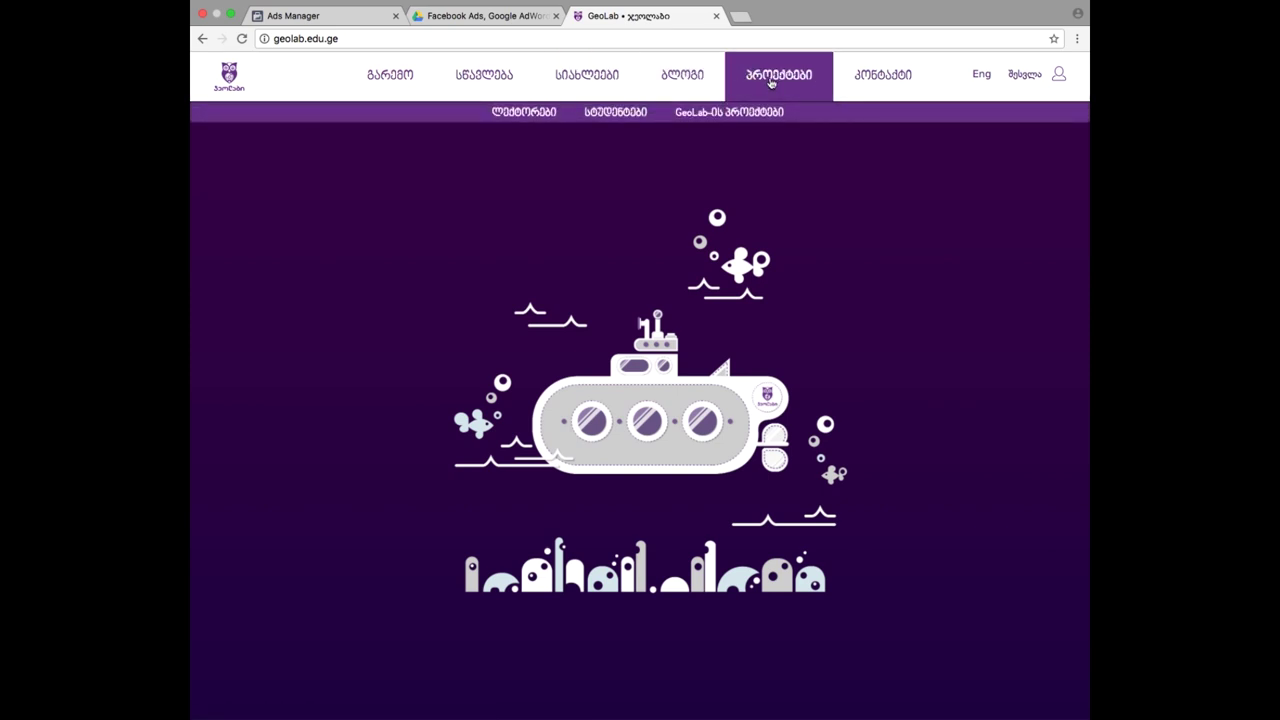
pyautogui.moveTo(508, 81)
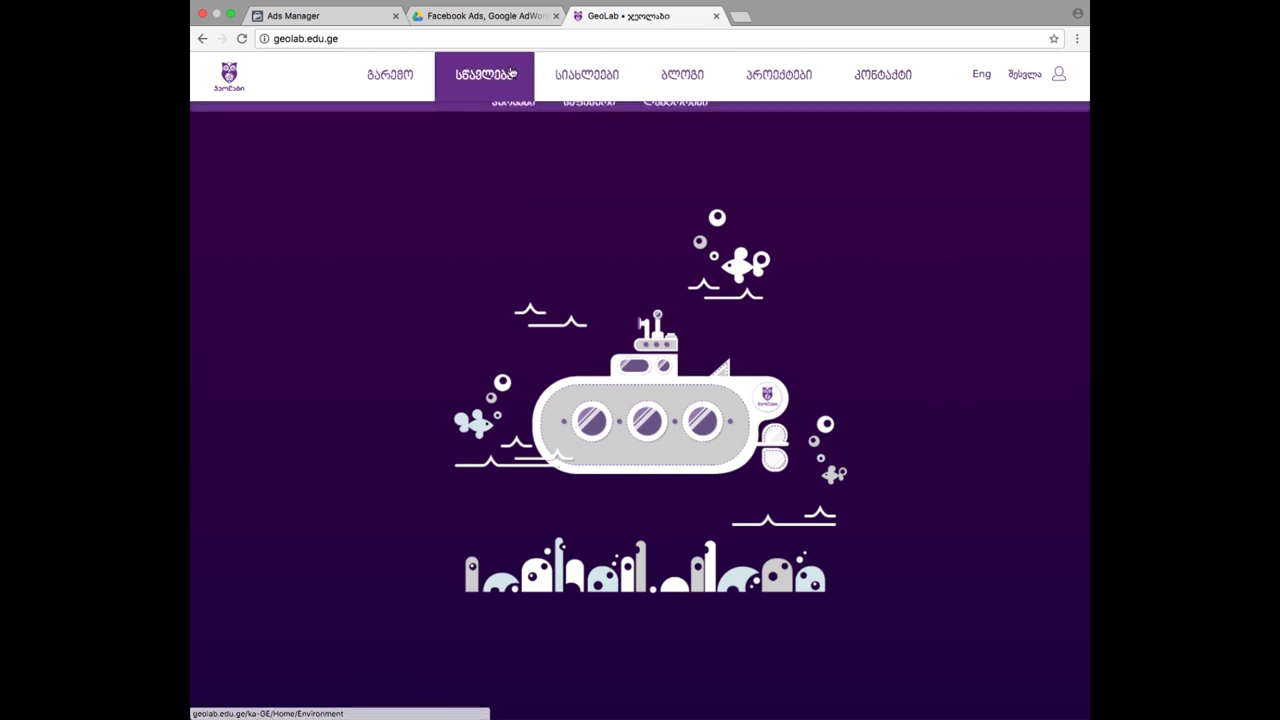
pyautogui.click(508, 113)
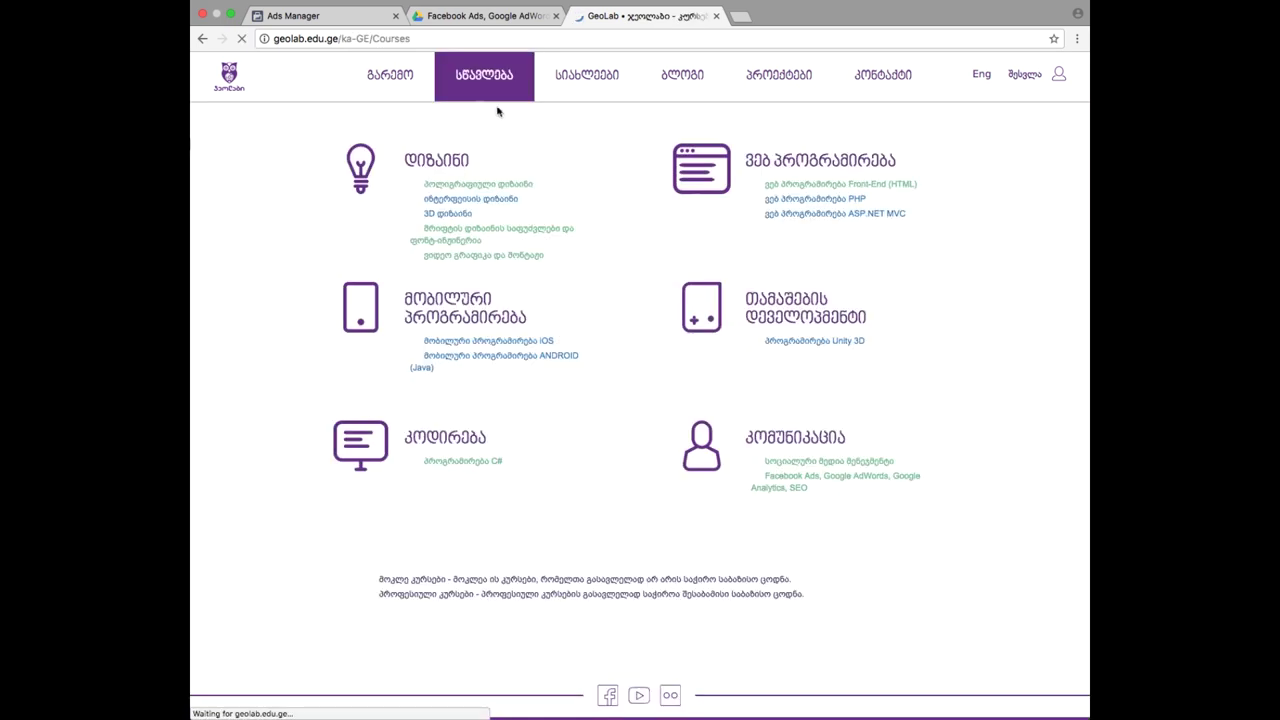
pyautogui.click(432, 44)
pyautogui.press('super+c')
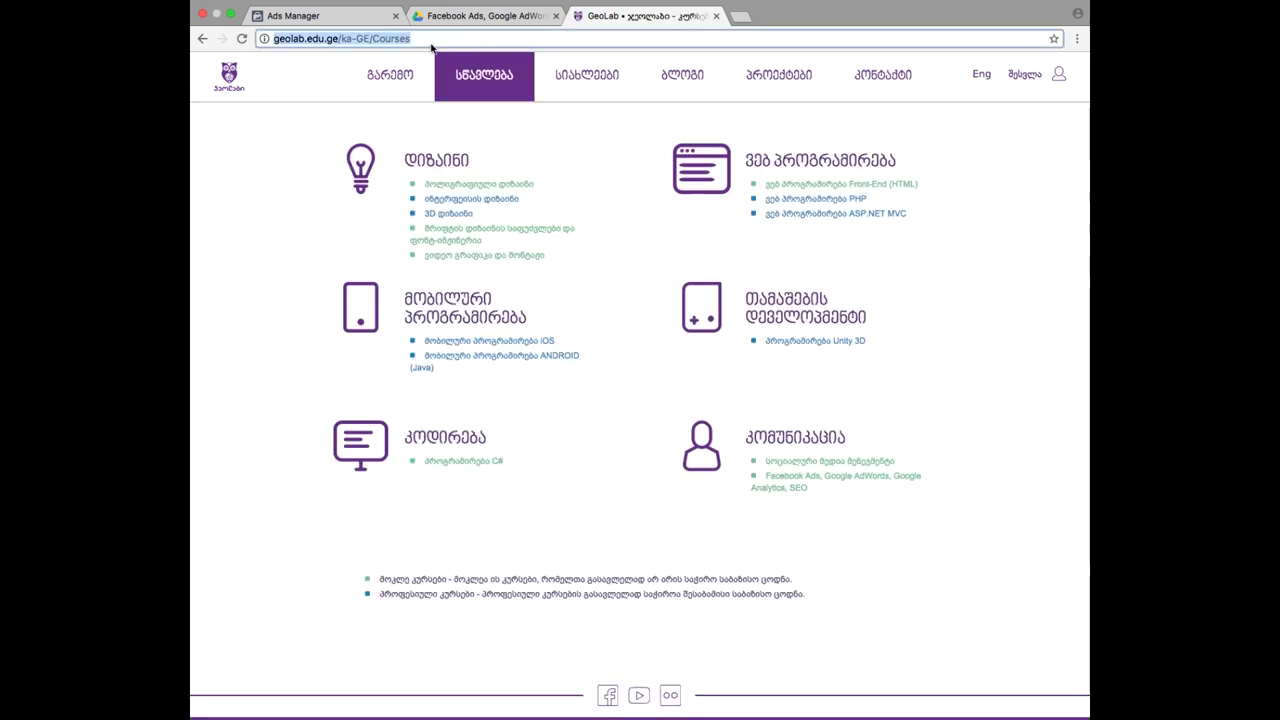
pyautogui.click(343, 17)
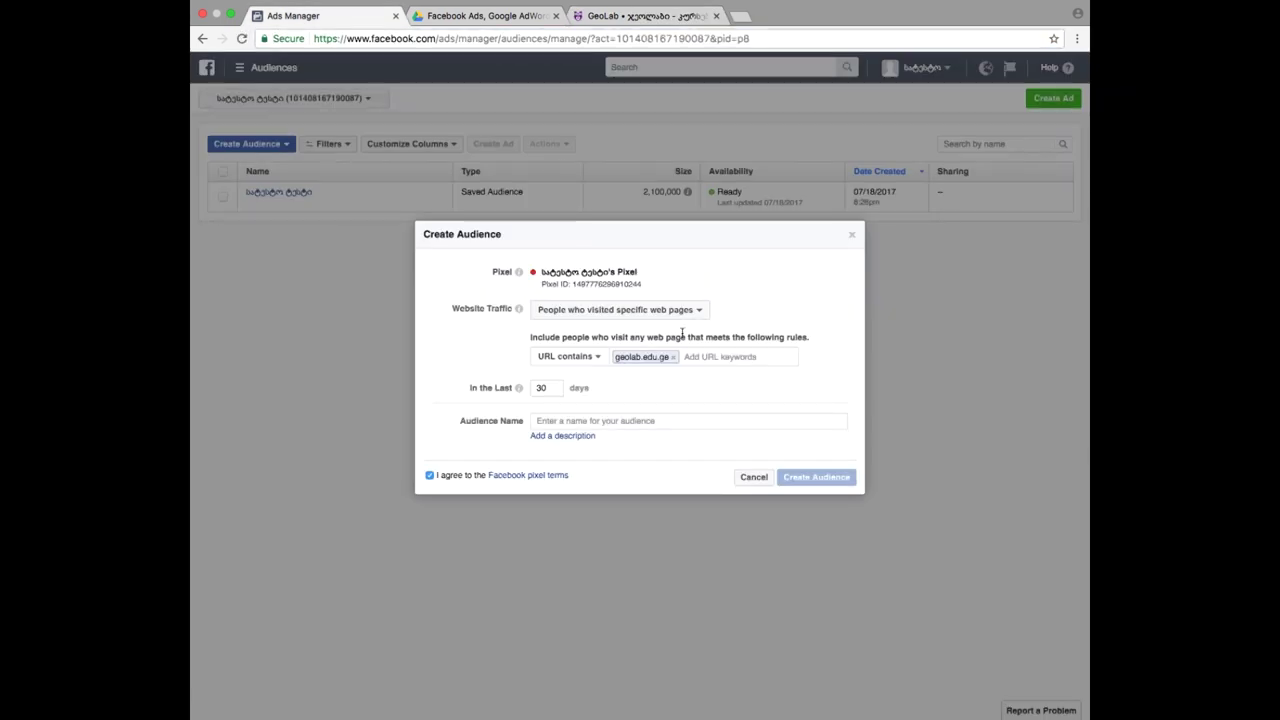
# - Replace the geolab.edu.ge keyword with the pasted Courses page URL, comparing it against the GeoLab tab
pyautogui.click(674, 357)
pyautogui.press('super+v')
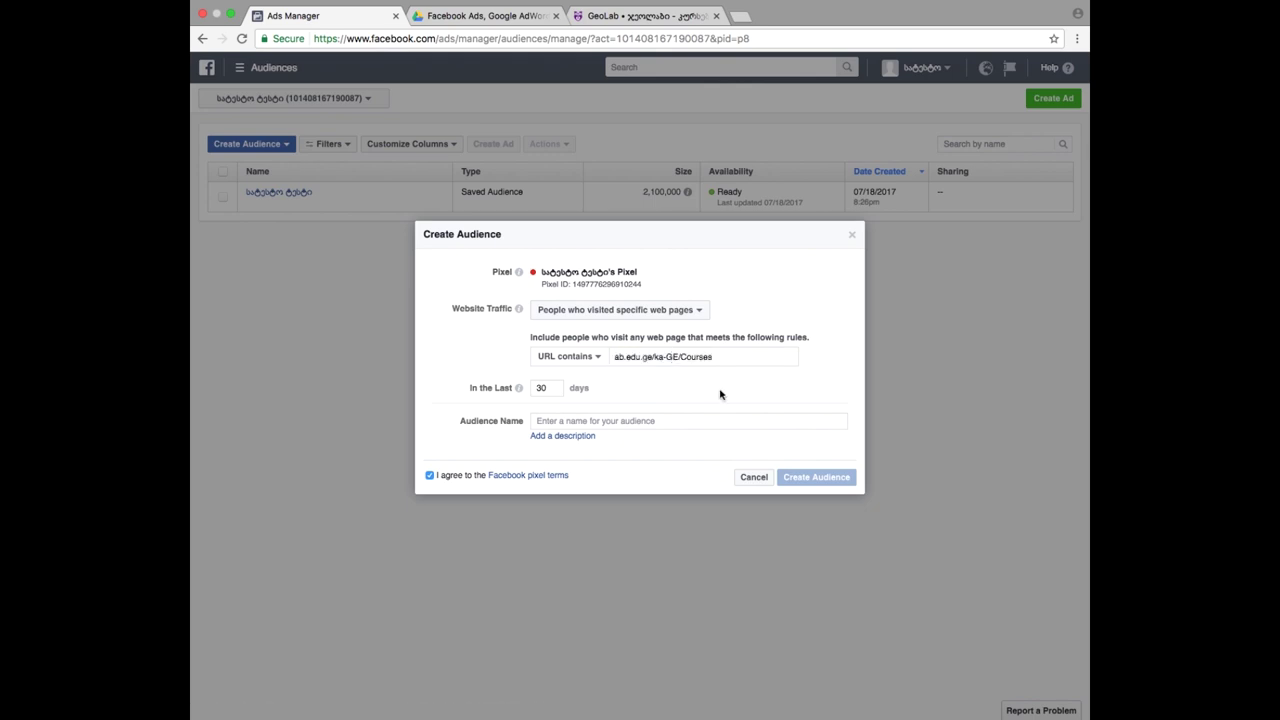
pyautogui.press('Return')
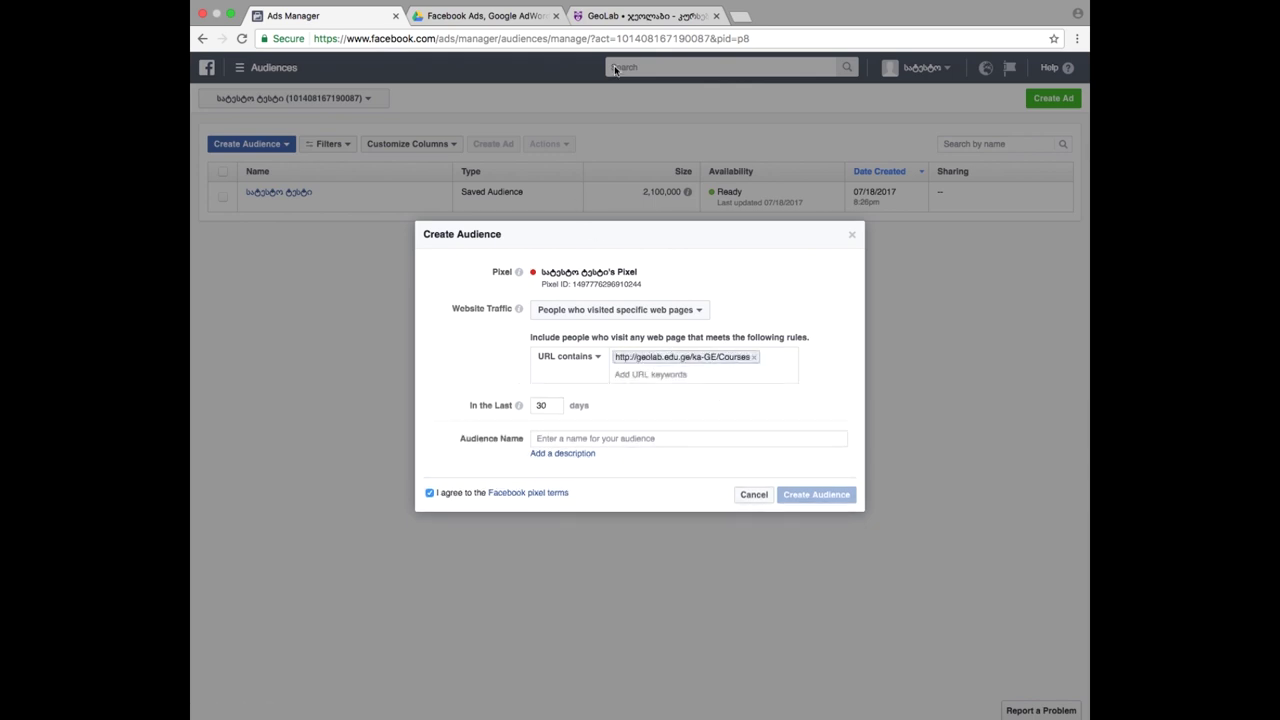
pyautogui.click(617, 22)
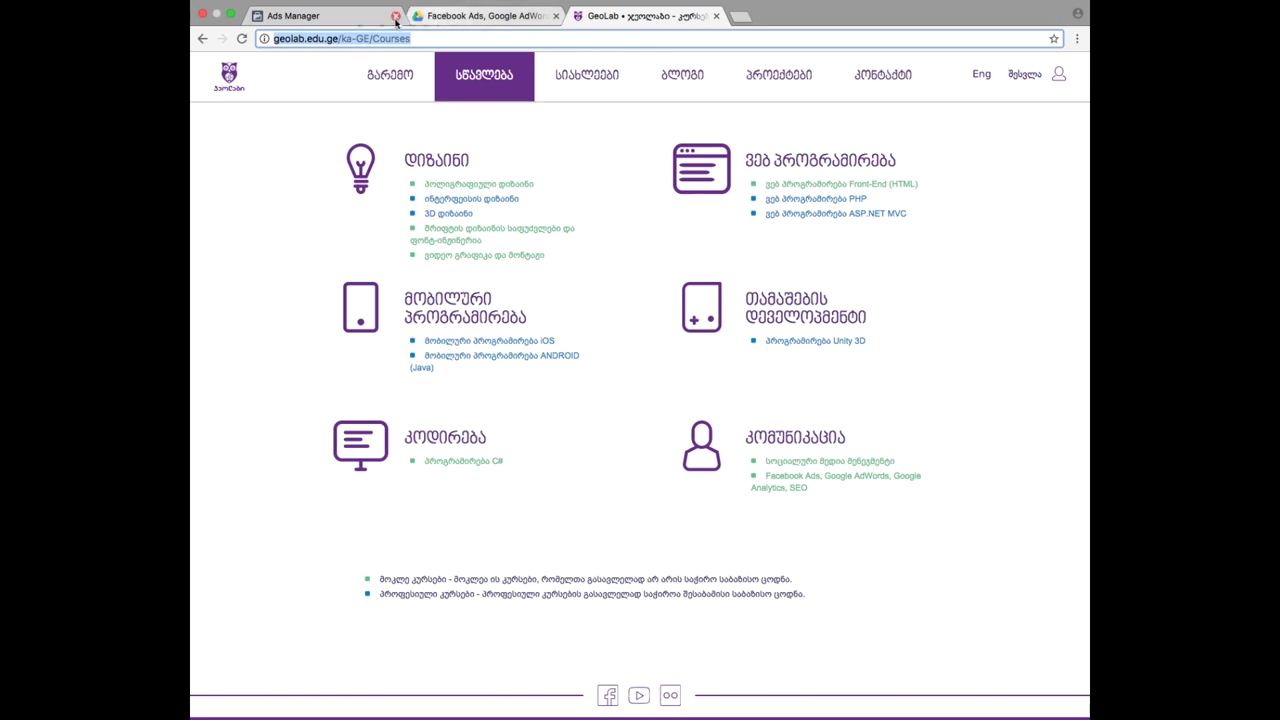
pyautogui.click(323, 17)
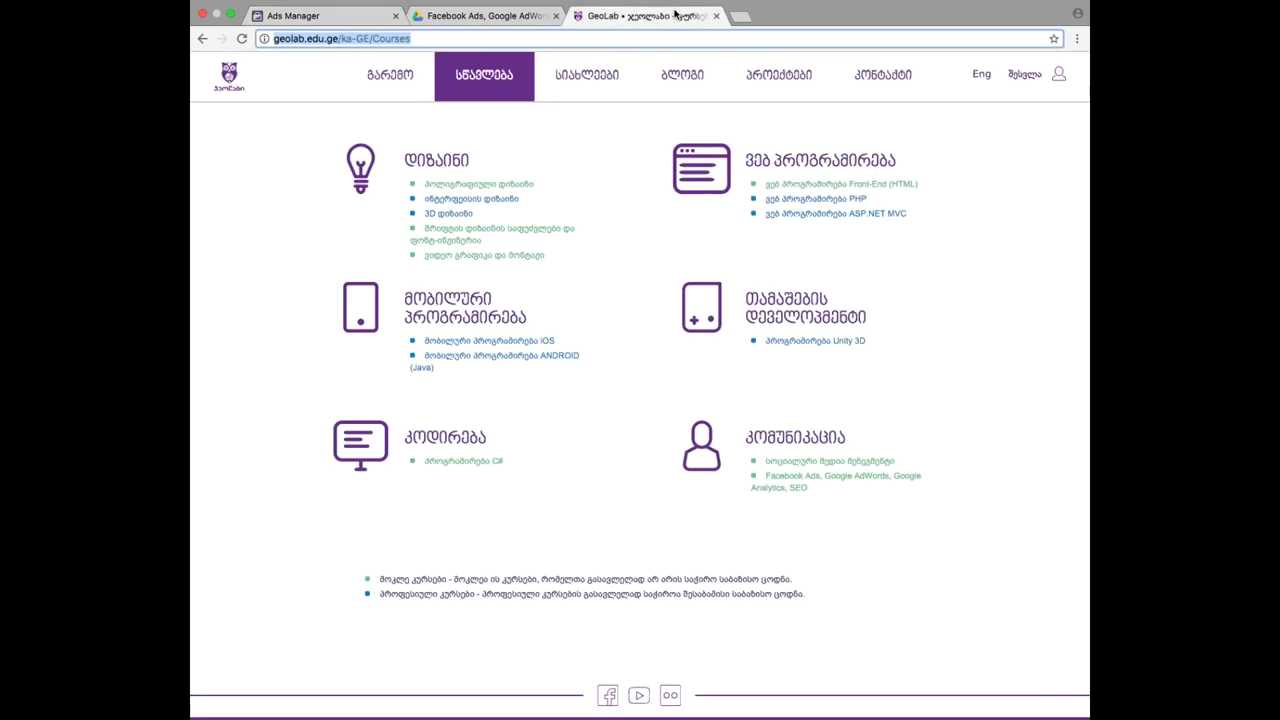
pyautogui.click(690, 16)
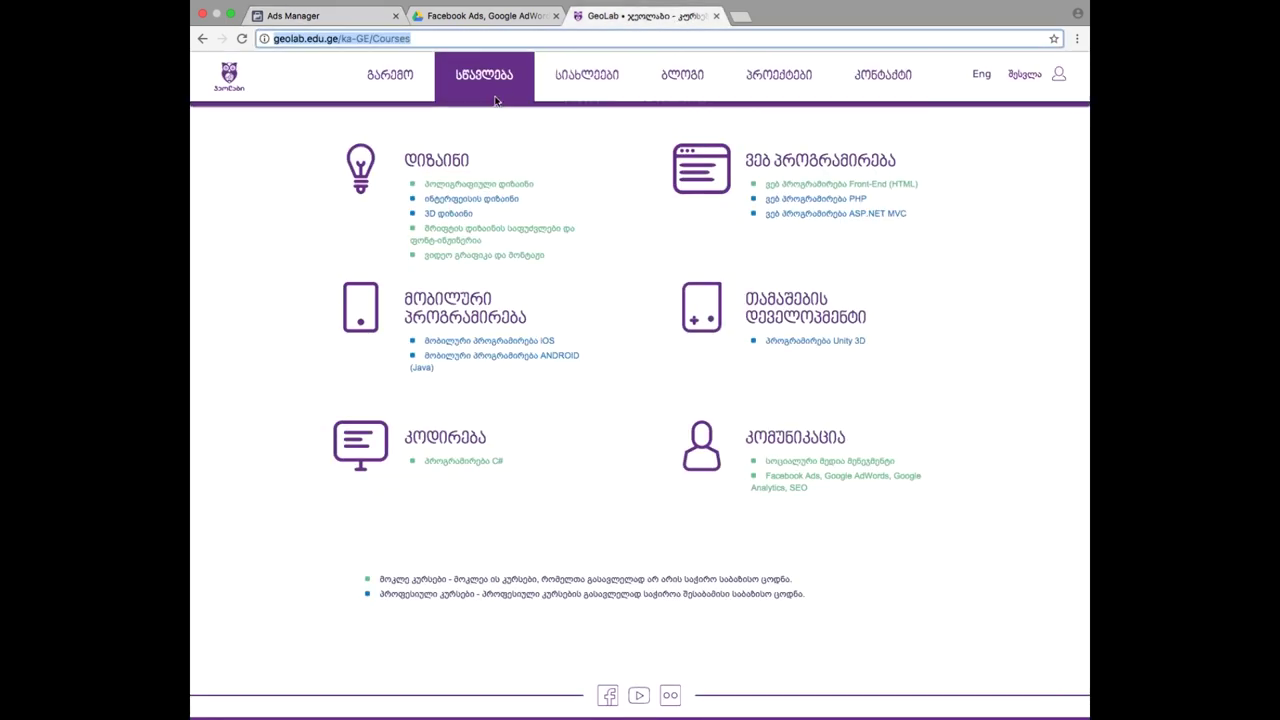
pyautogui.moveTo(496, 100)
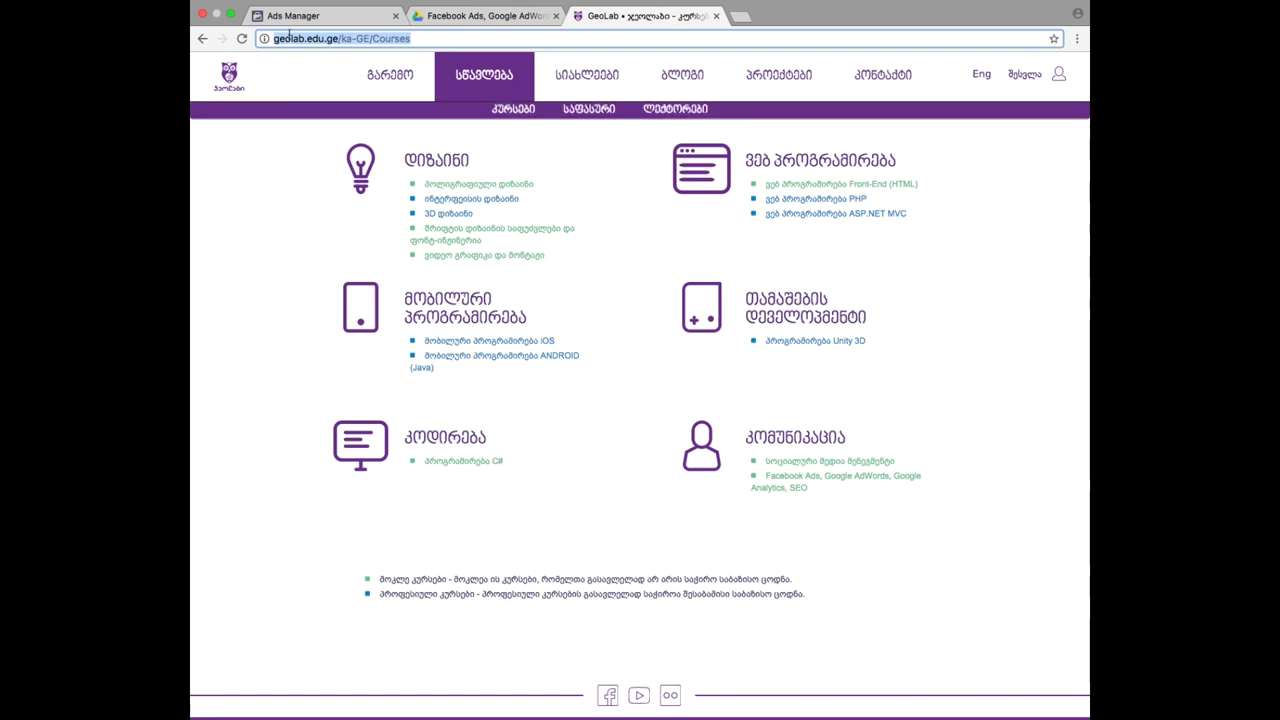
pyautogui.click(292, 18)
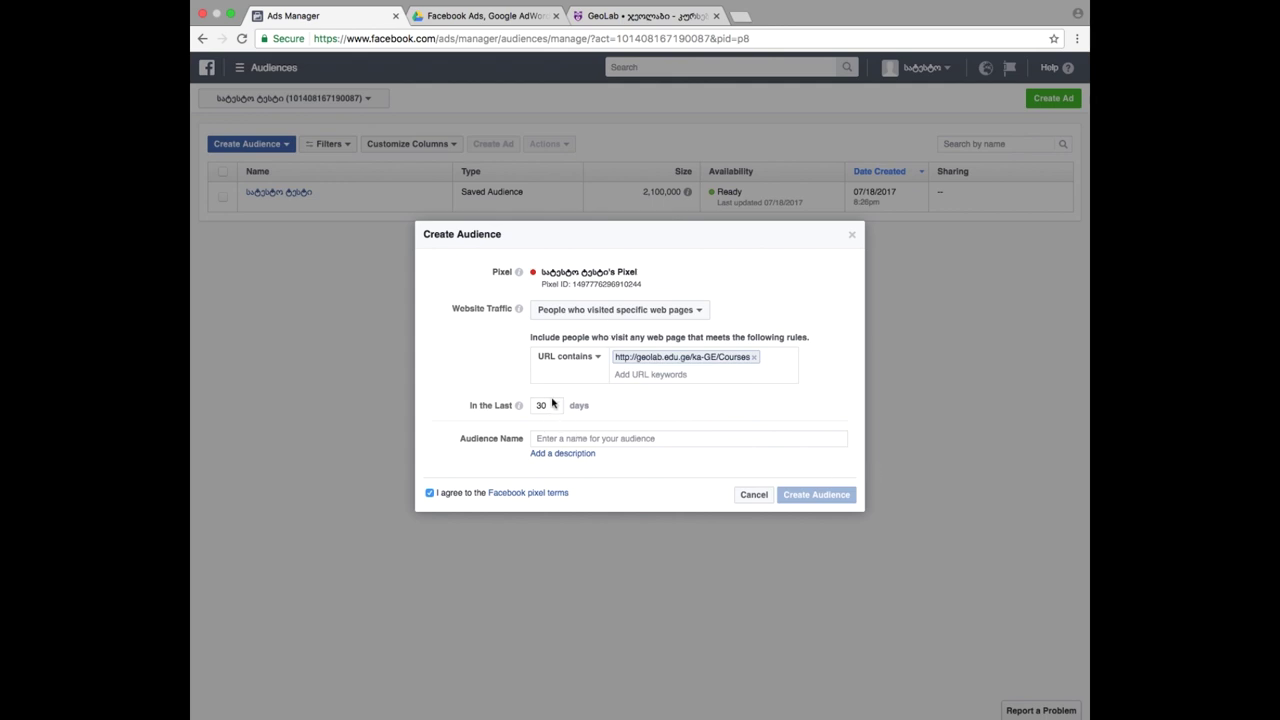
# - Name the audience 'geolab remarketing', create it, and dismiss the confirmation
pyautogui.click(573, 439)
pyautogui.write('geolab')
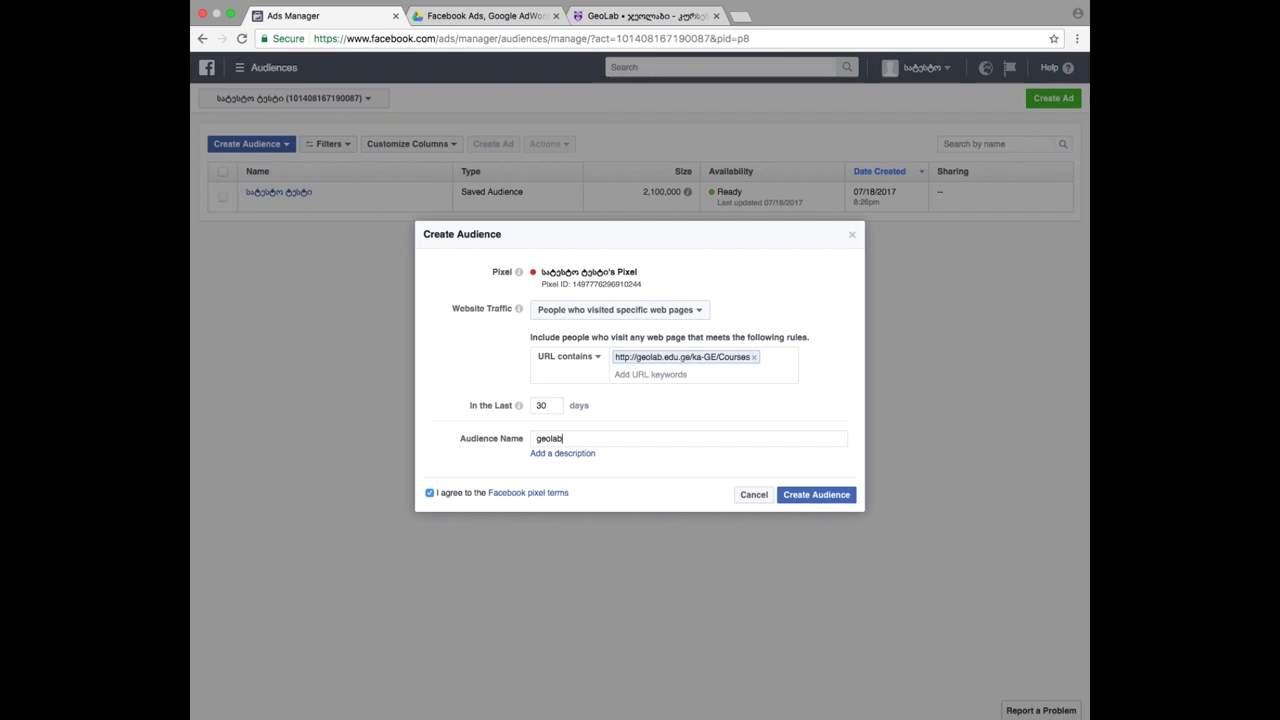
pyautogui.write(' remarketing')
pyautogui.click(835, 505)
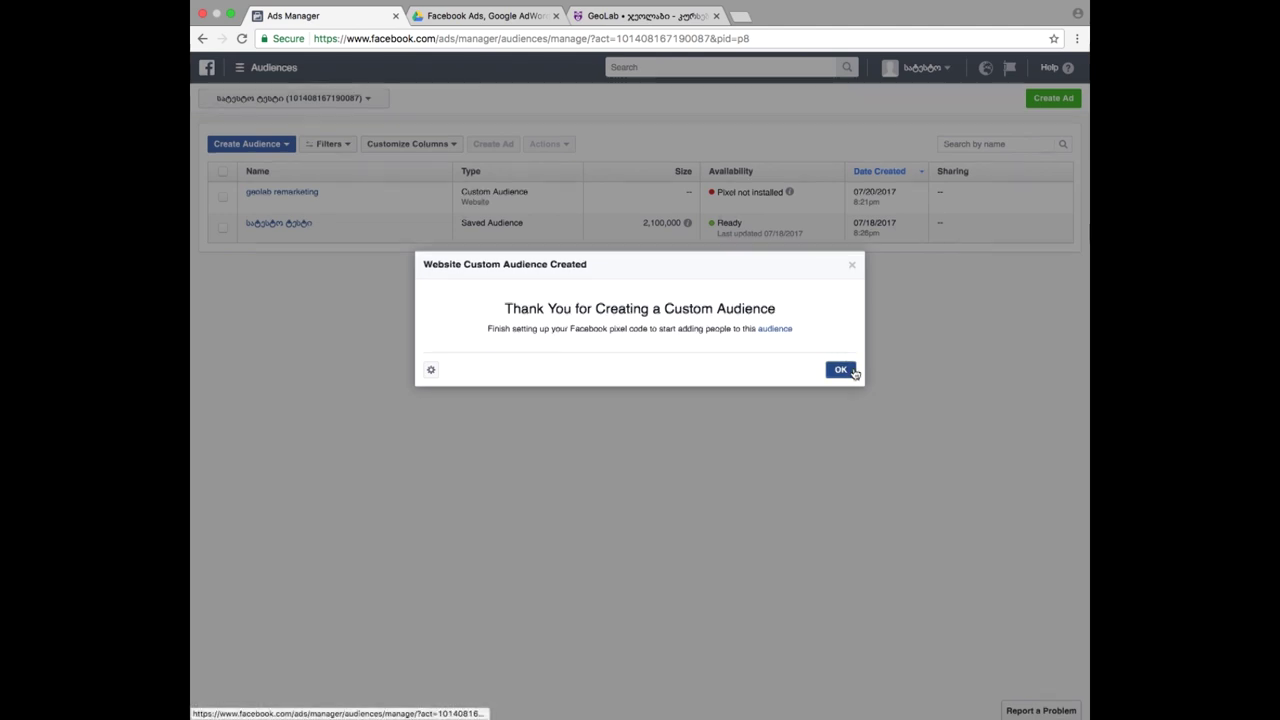
pyautogui.click(850, 370)
pyautogui.moveTo(789, 191)
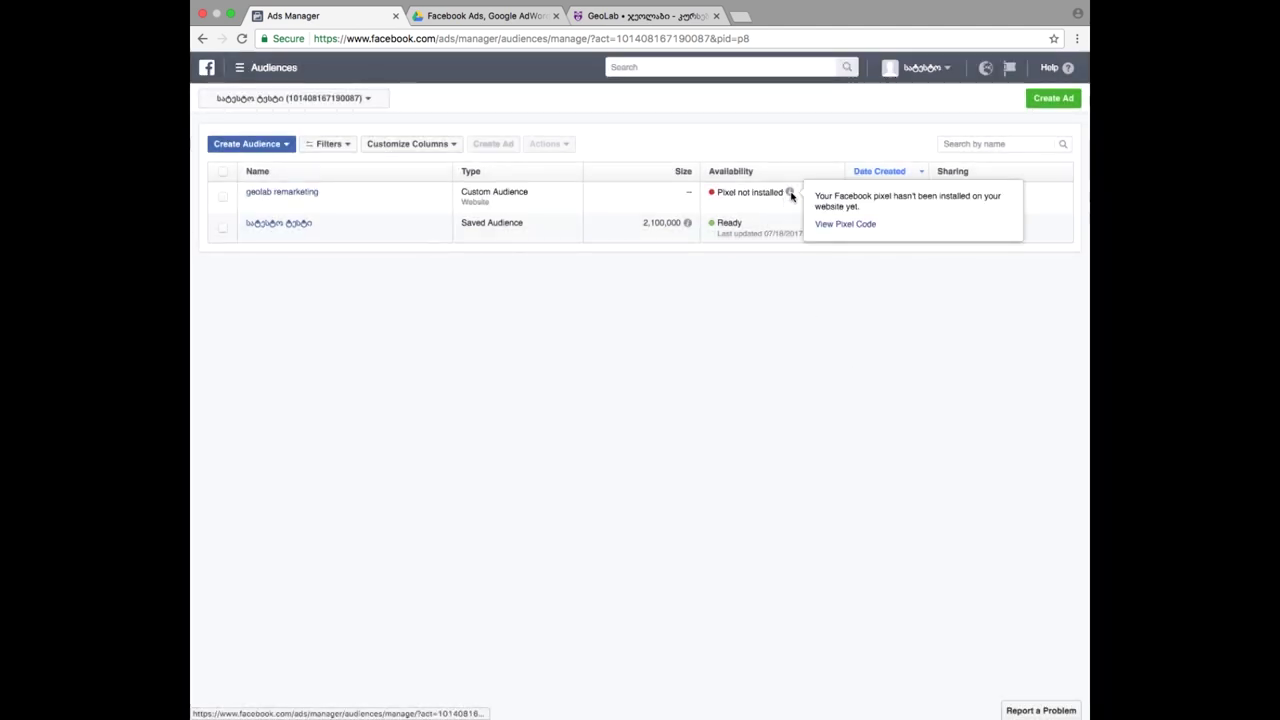
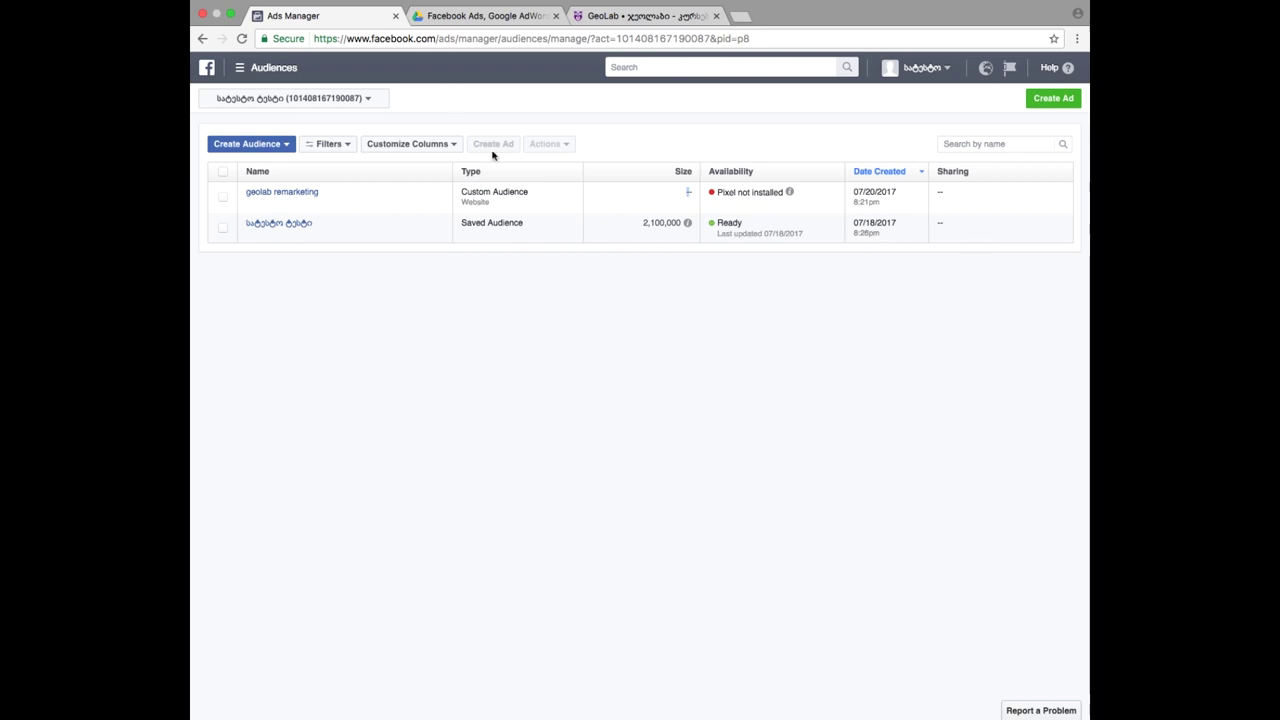
# - Go to Ads Manager's Campaigns tab from the main menu and start creating a campaign
pyautogui.moveTo(309, 201)
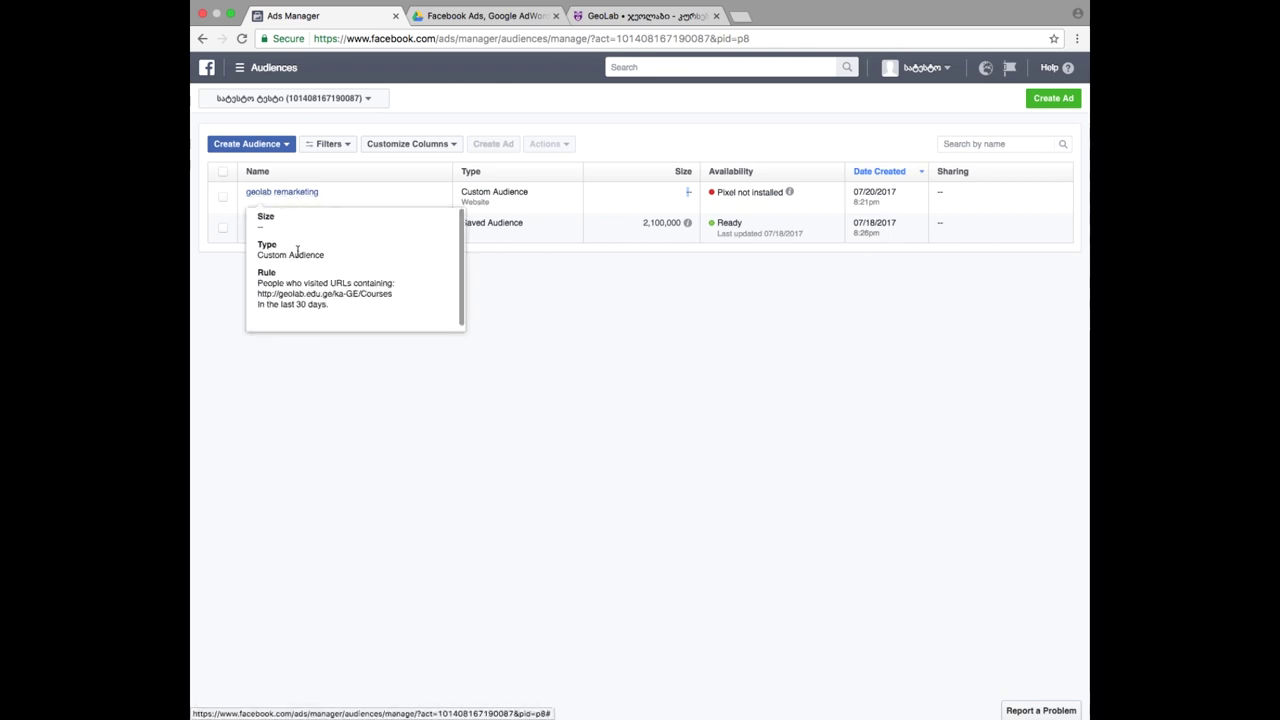
pyautogui.moveTo(266, 196)
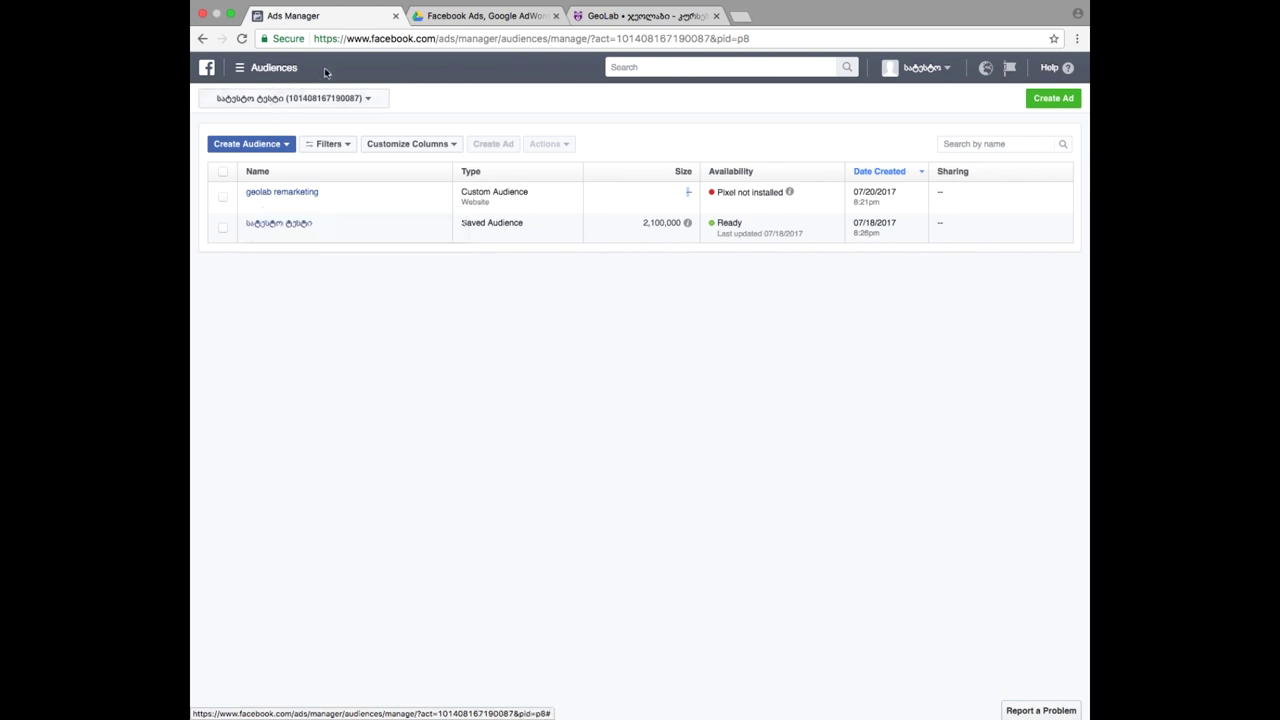
pyautogui.click(266, 67)
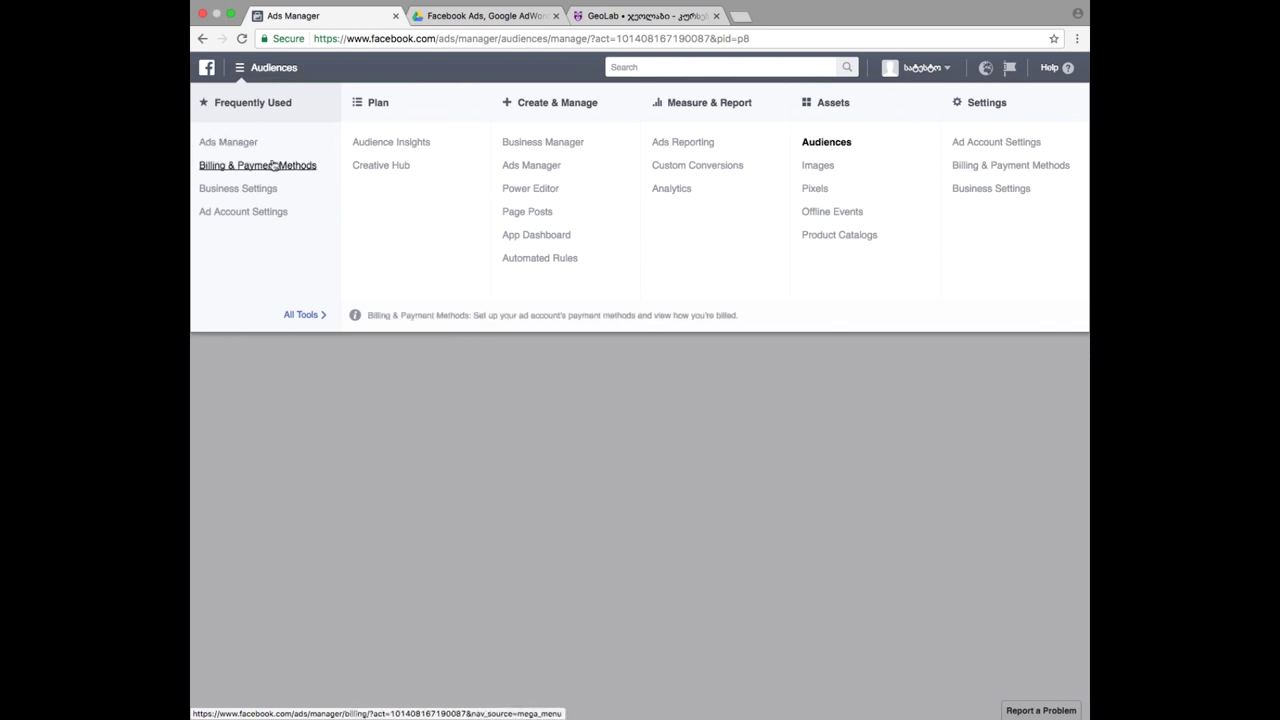
pyautogui.click(250, 146)
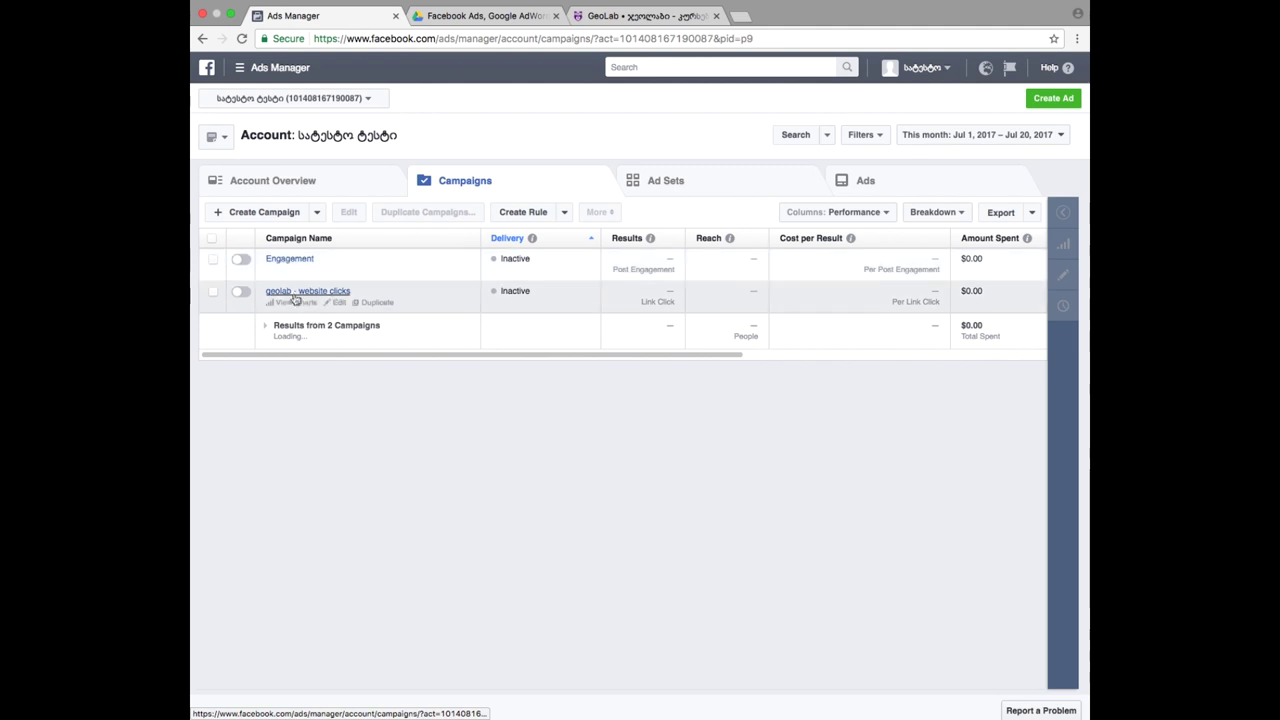
pyautogui.click(262, 213)
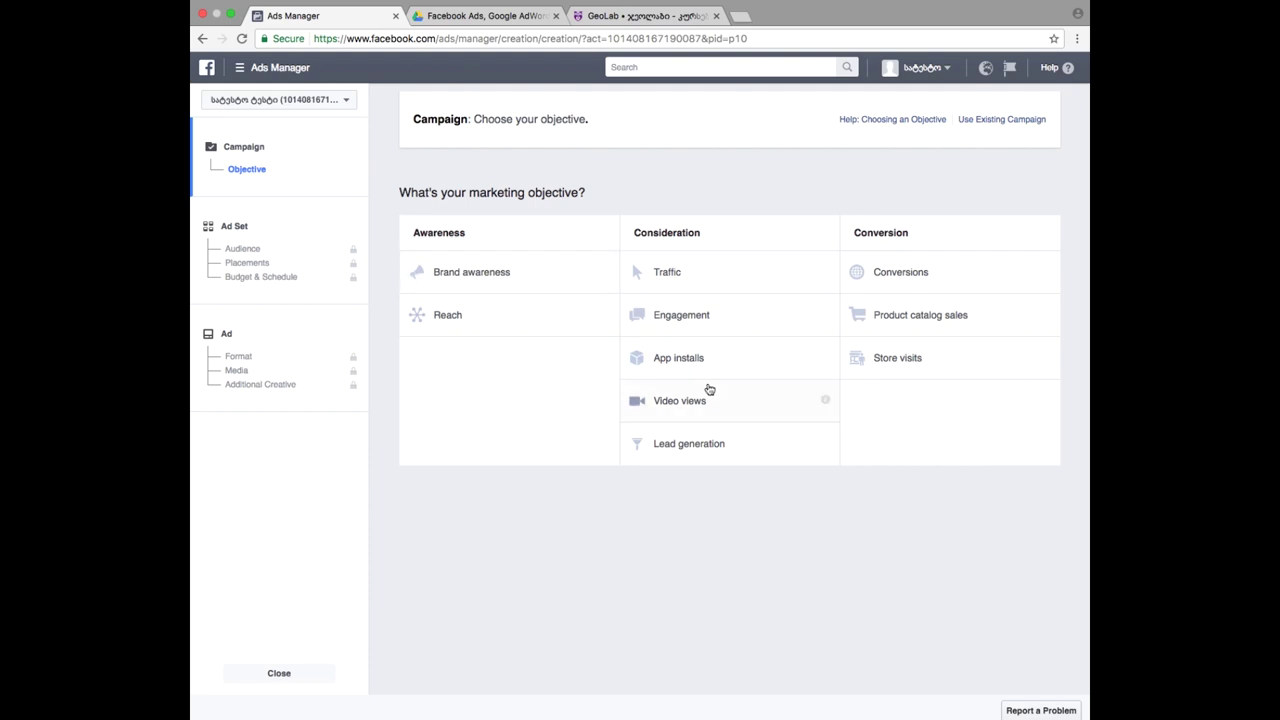
# - Choose the Traffic objective and target the ad set at the 'geolab remarketing' custom audience
pyautogui.click(686, 286)
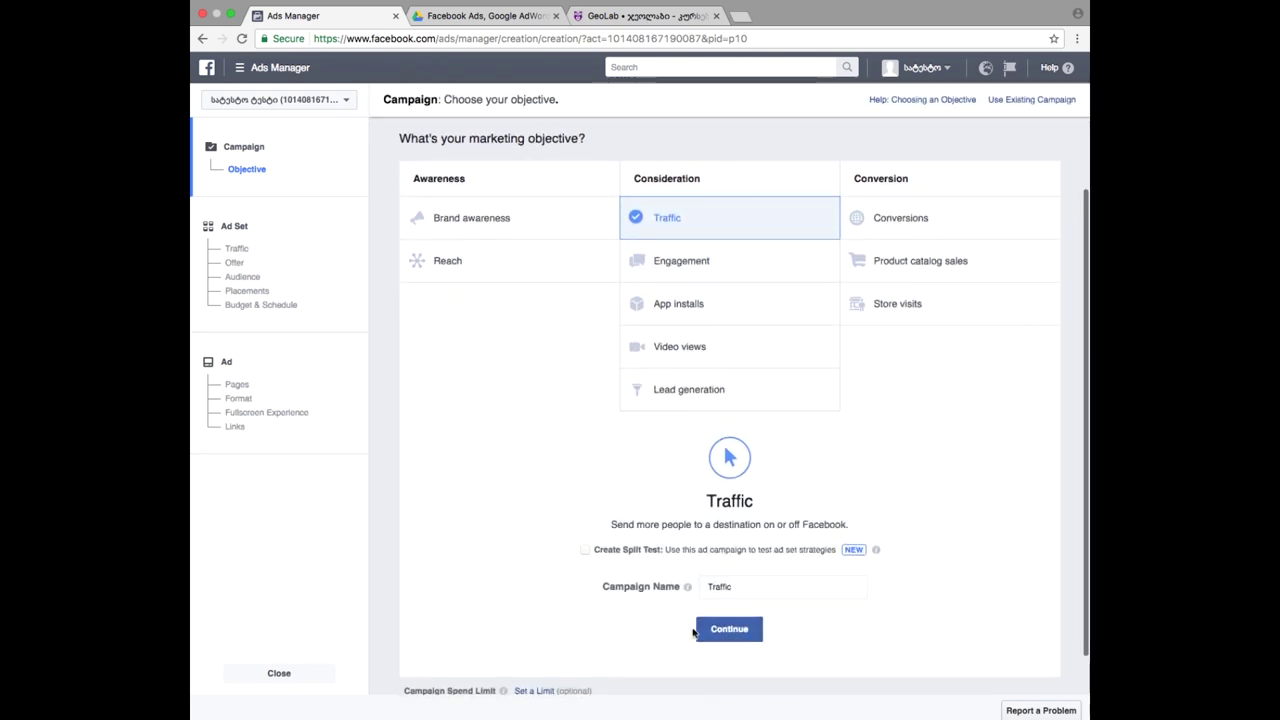
pyautogui.click(729, 629)
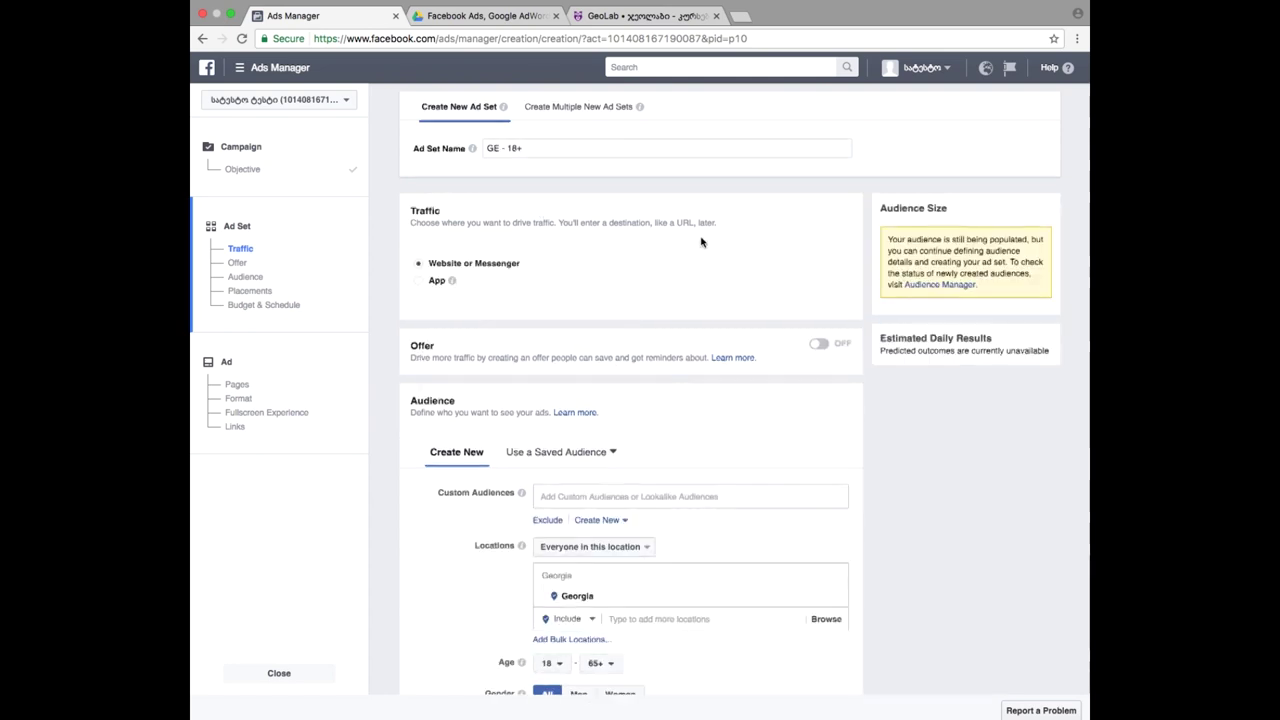
pyautogui.scroll(-3, 700, 240)
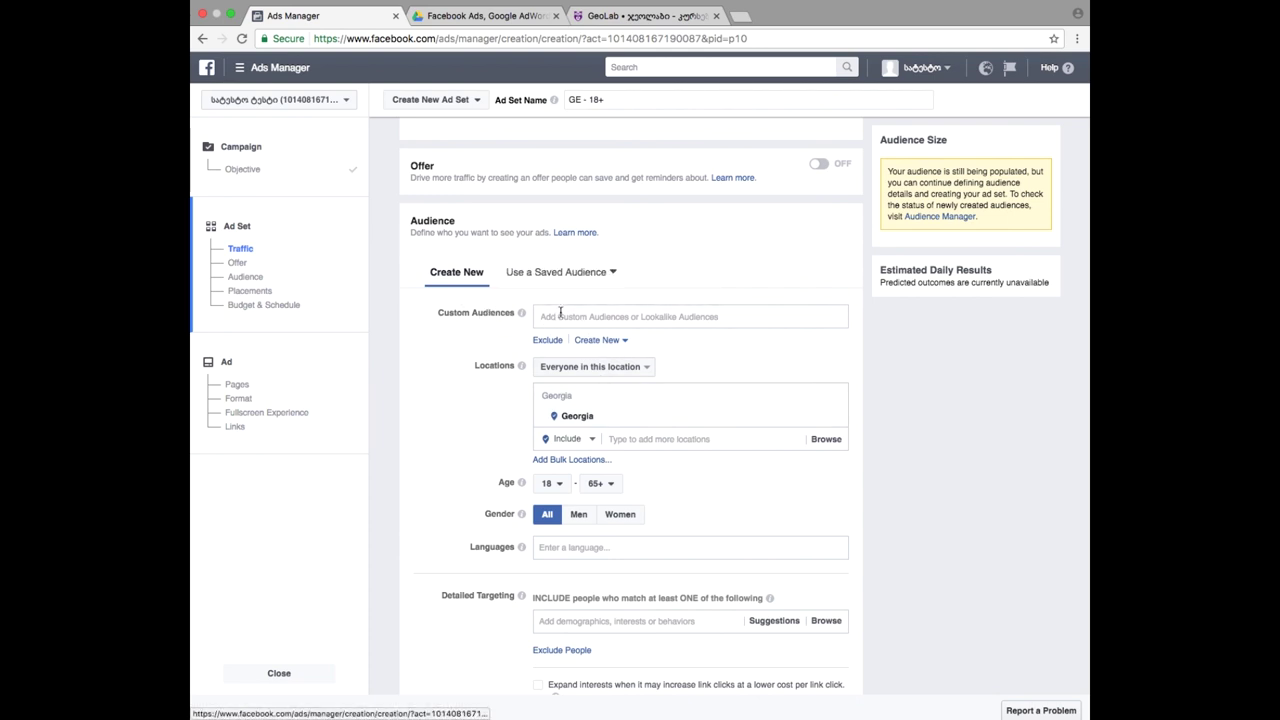
pyautogui.moveTo(524, 320)
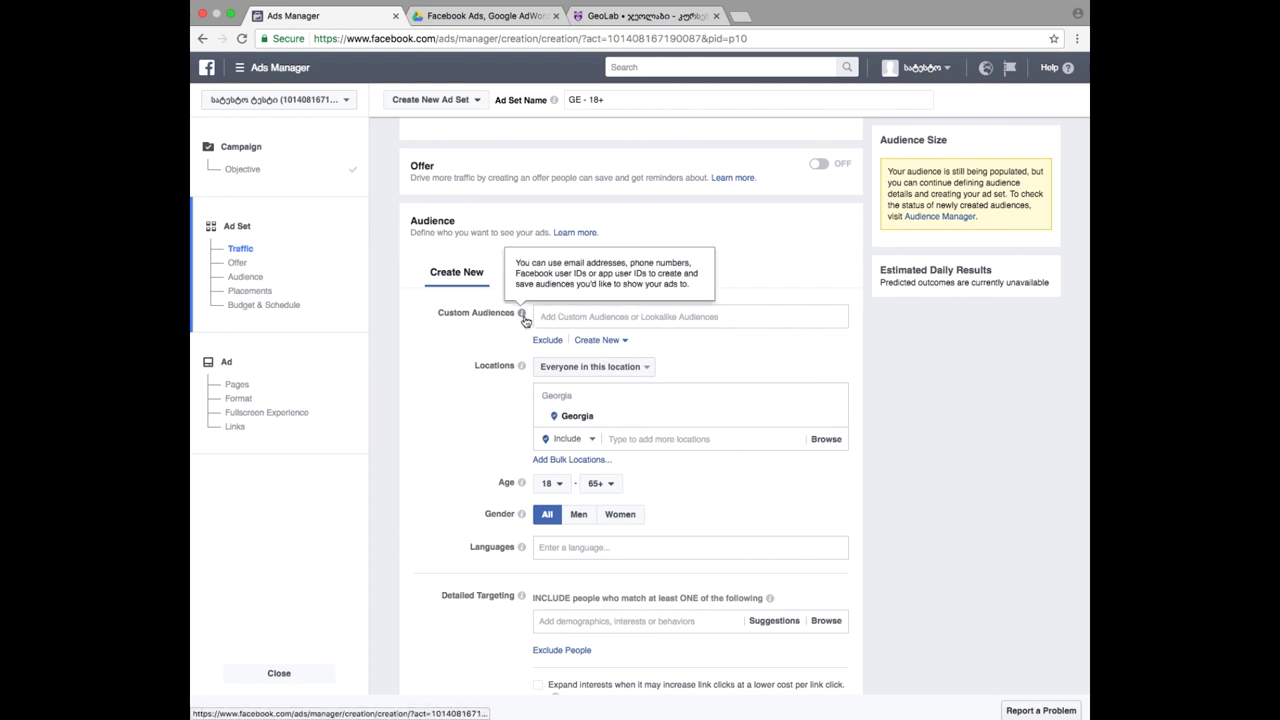
pyautogui.click(570, 316)
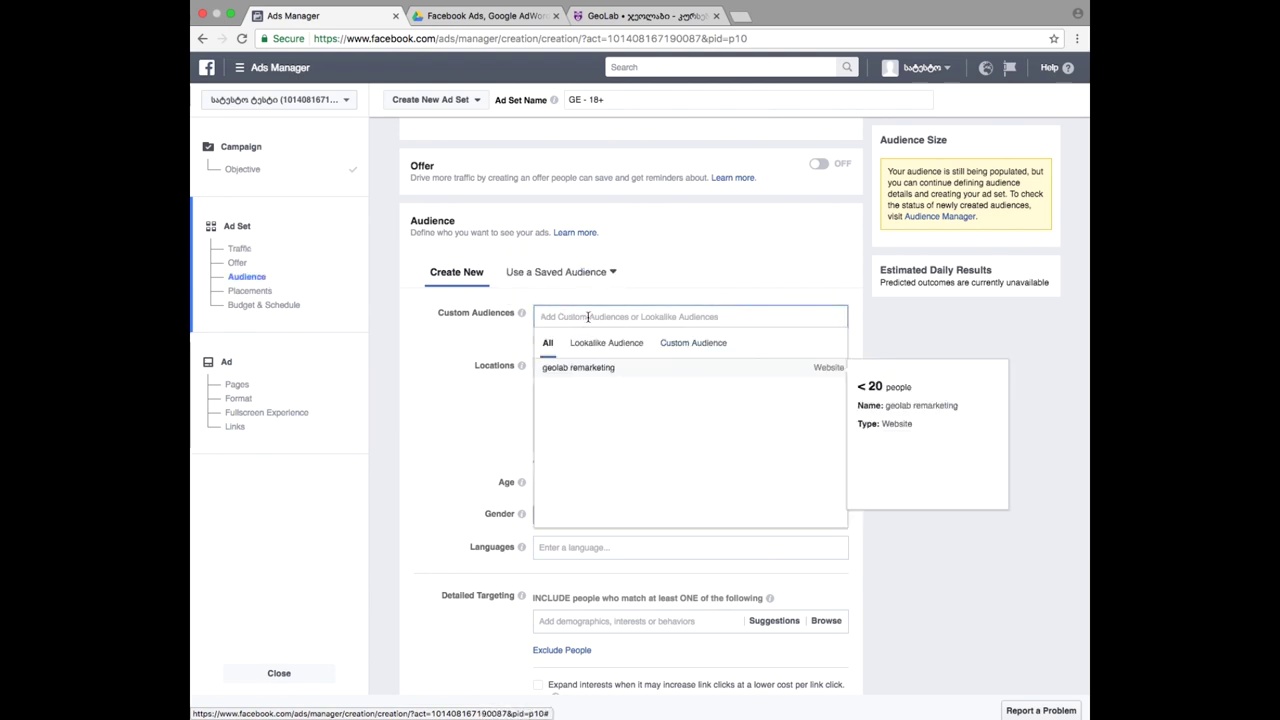
pyautogui.click(640, 372)
pyautogui.click(432, 372)
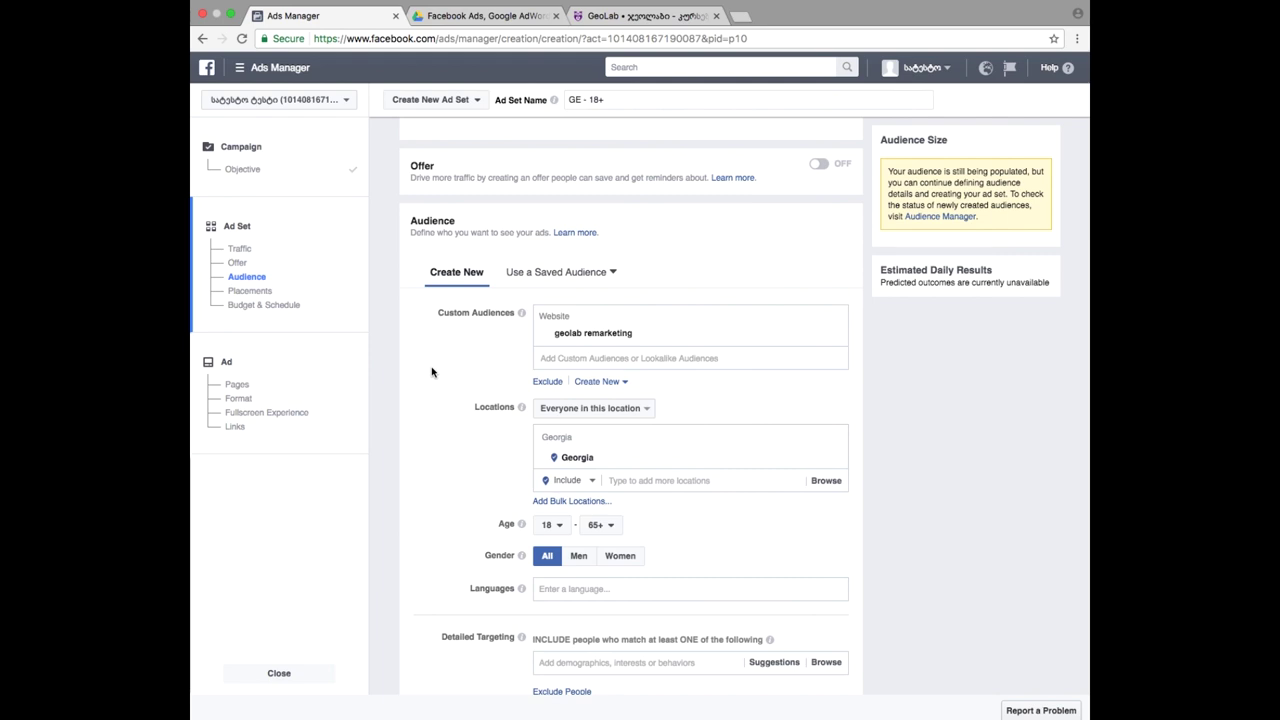
# - Review the ad set form, including the Audience Size notice, then close the campaign creation flow
pyautogui.scroll(-3, 456, 466)
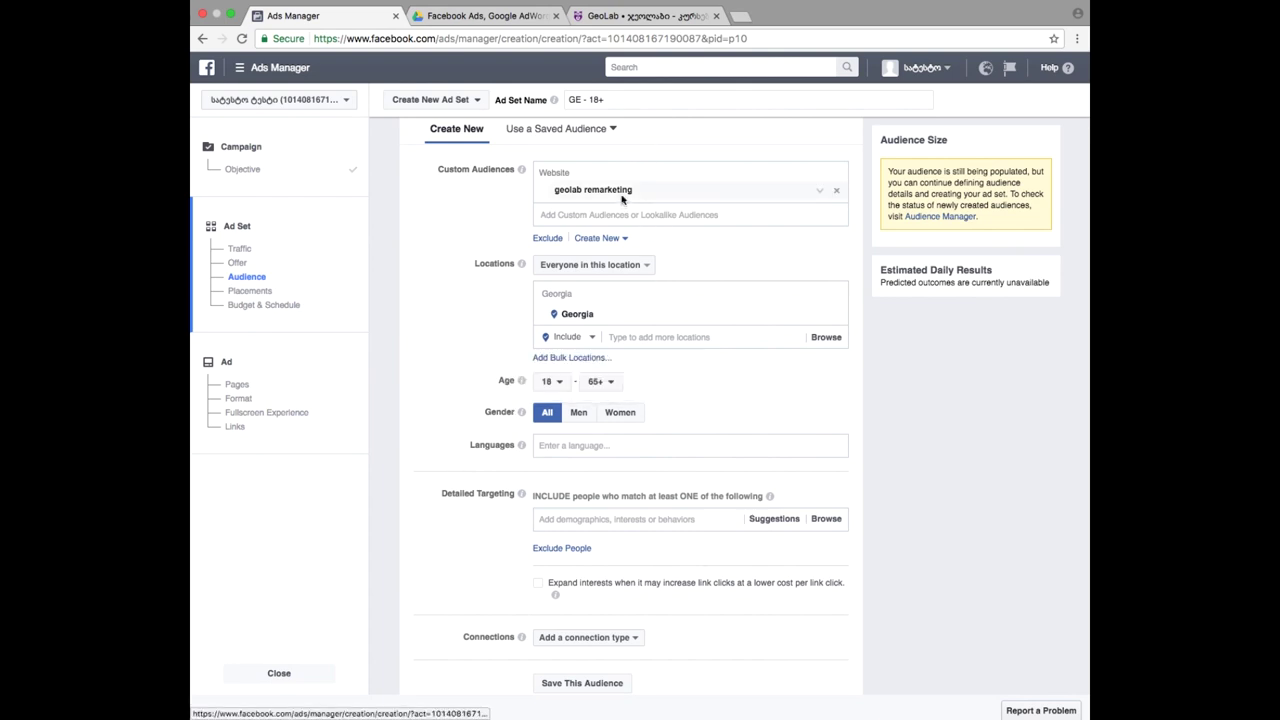
pyautogui.tripleClick(907, 171)
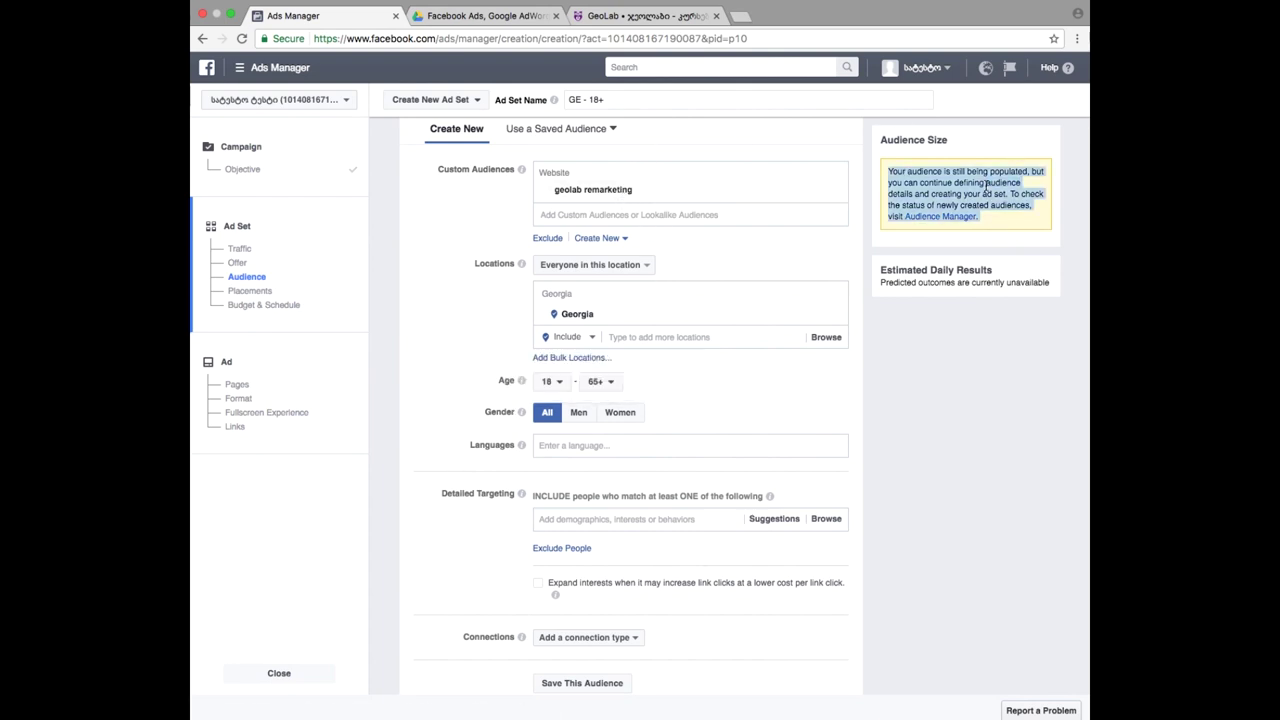
pyautogui.click(943, 350)
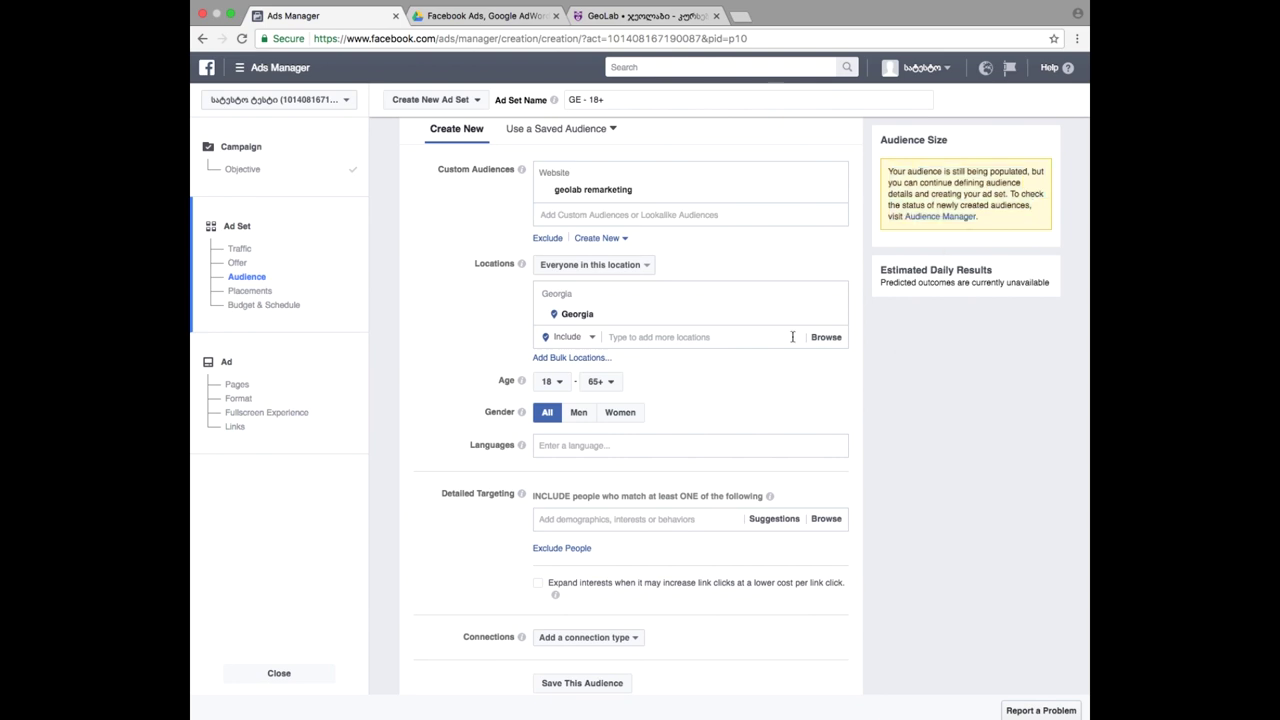
pyautogui.scroll(-15, 792, 337)
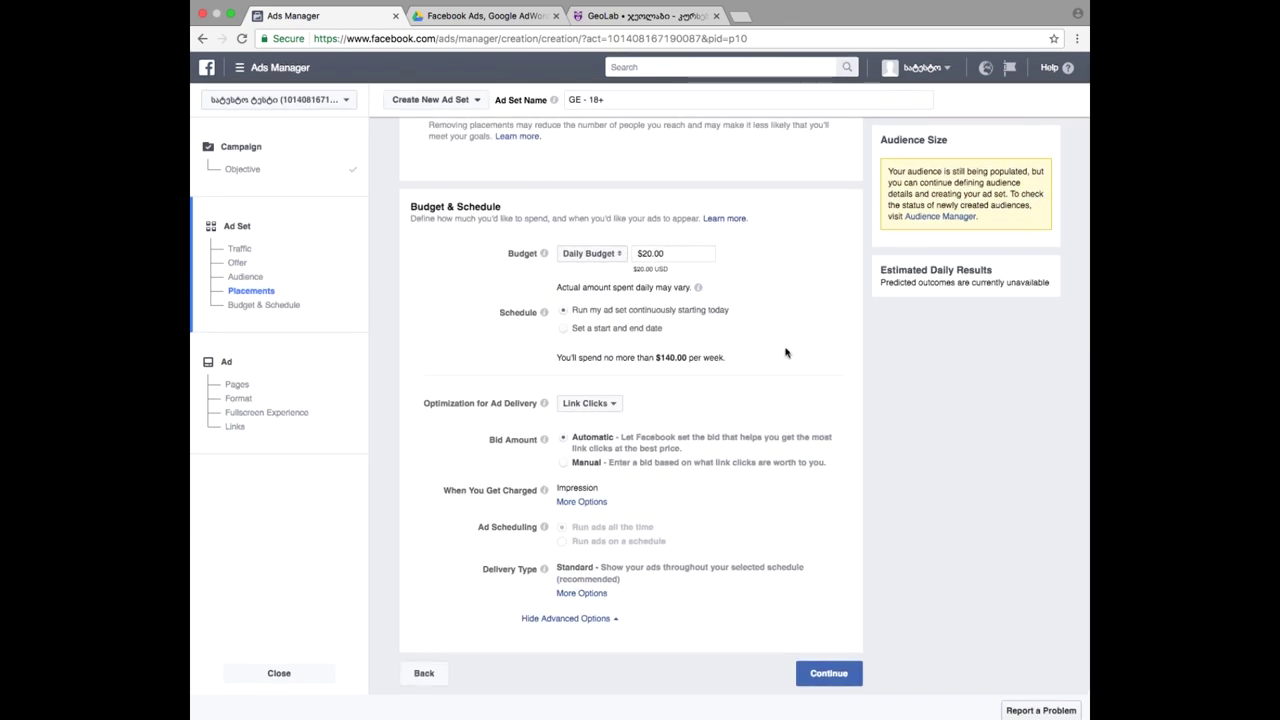
pyautogui.scroll(15, 619, 281)
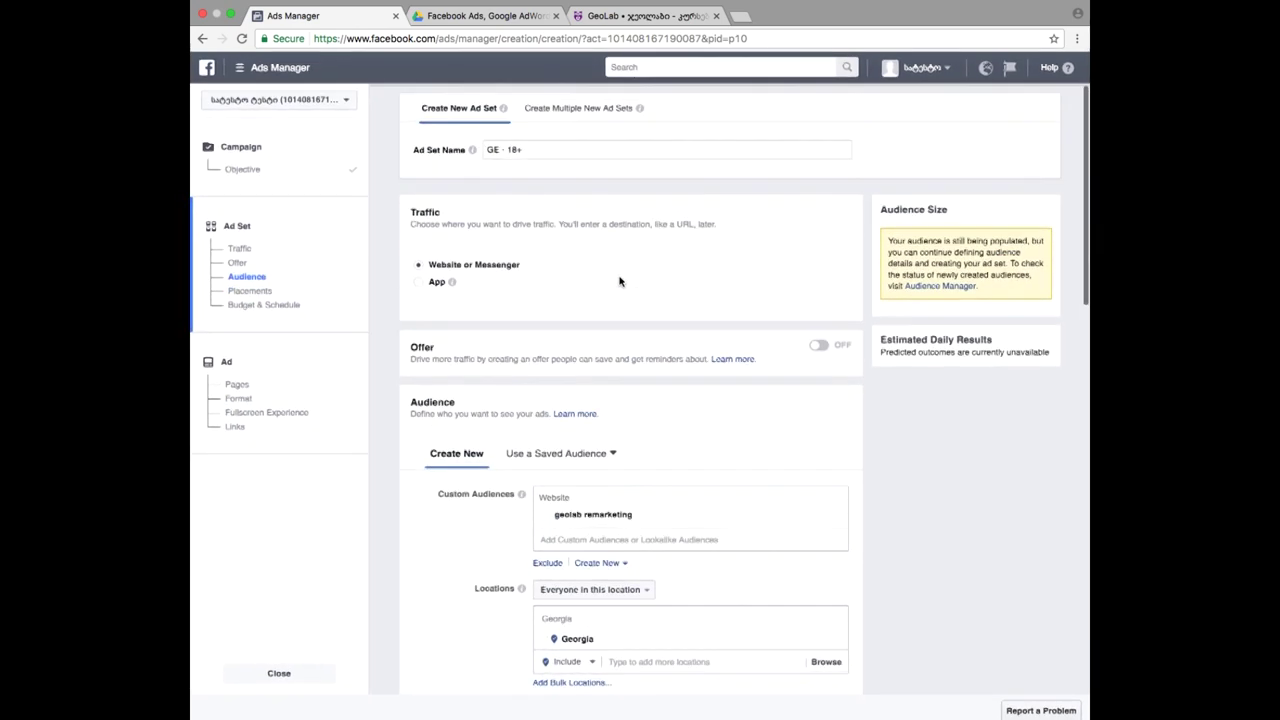
pyautogui.click(284, 673)
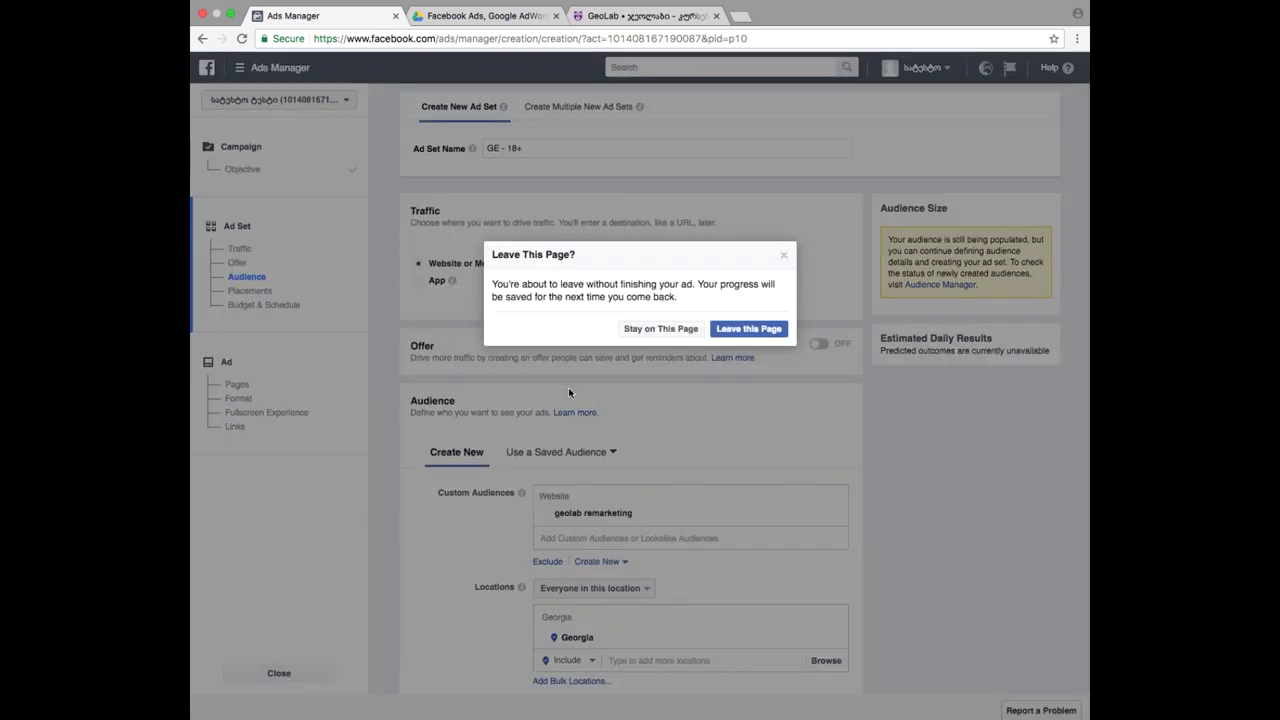
# - Confirm leaving the unfinished ad to return to the Campaigns list
pyautogui.click(745, 330)
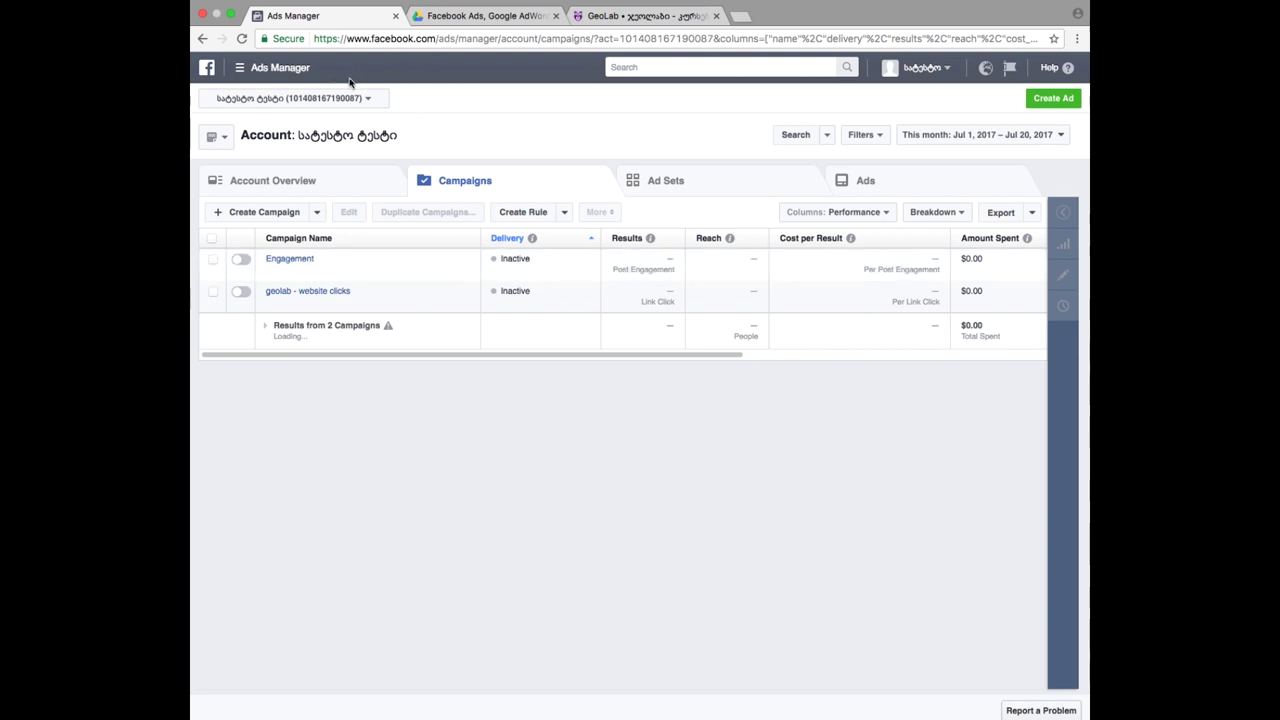
# - Go to the Custom Conversions page from the main menu and open the new-conversion form
pyautogui.click(282, 70)
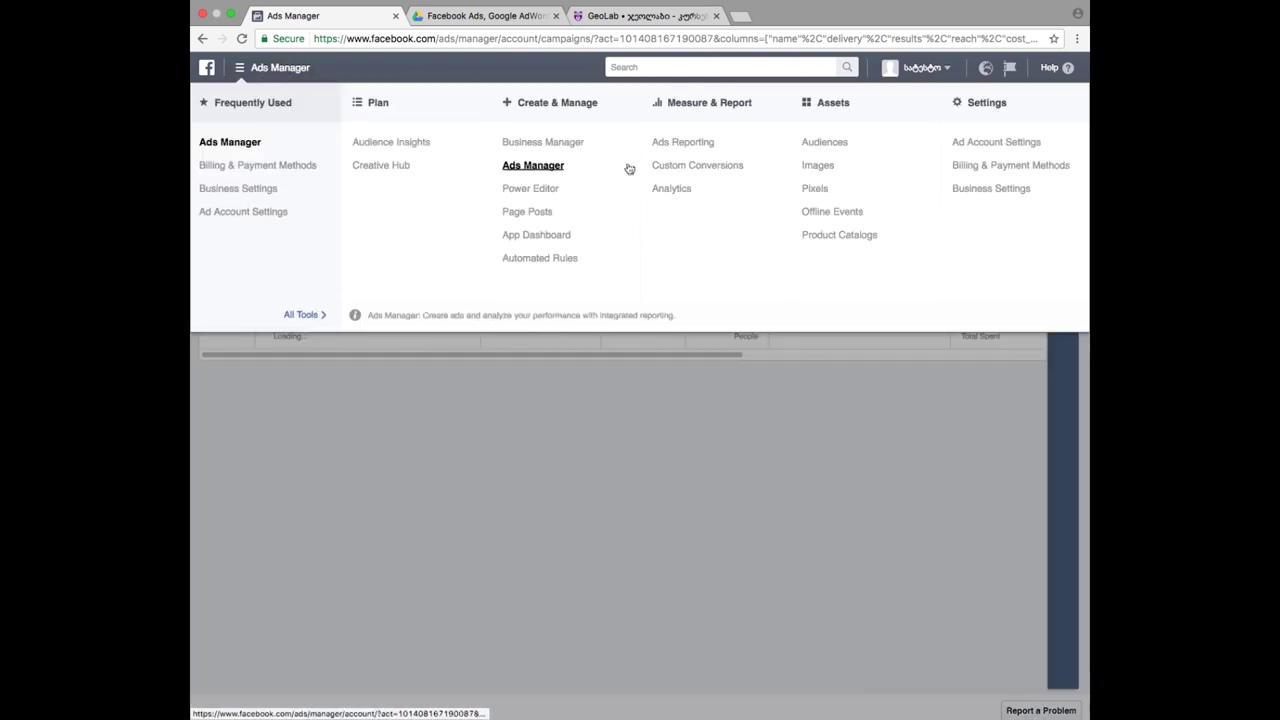
pyautogui.click(713, 167)
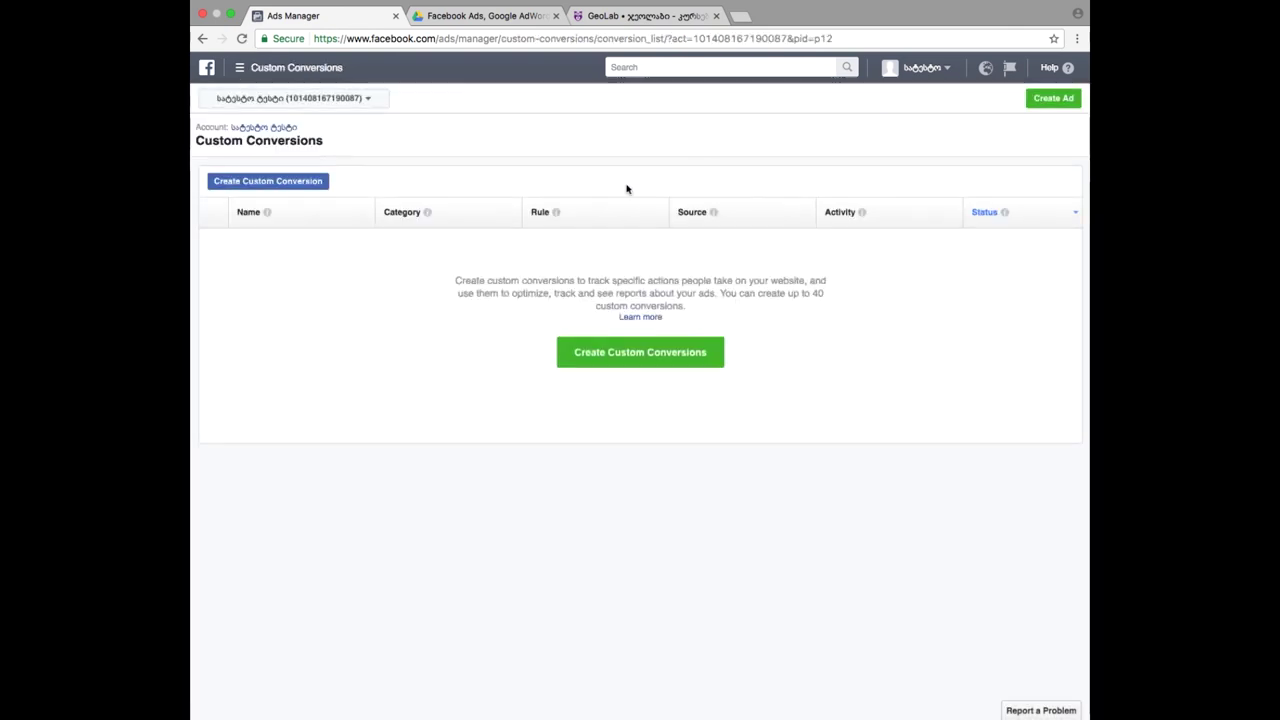
pyautogui.click(242, 185)
pyautogui.click(799, 448)
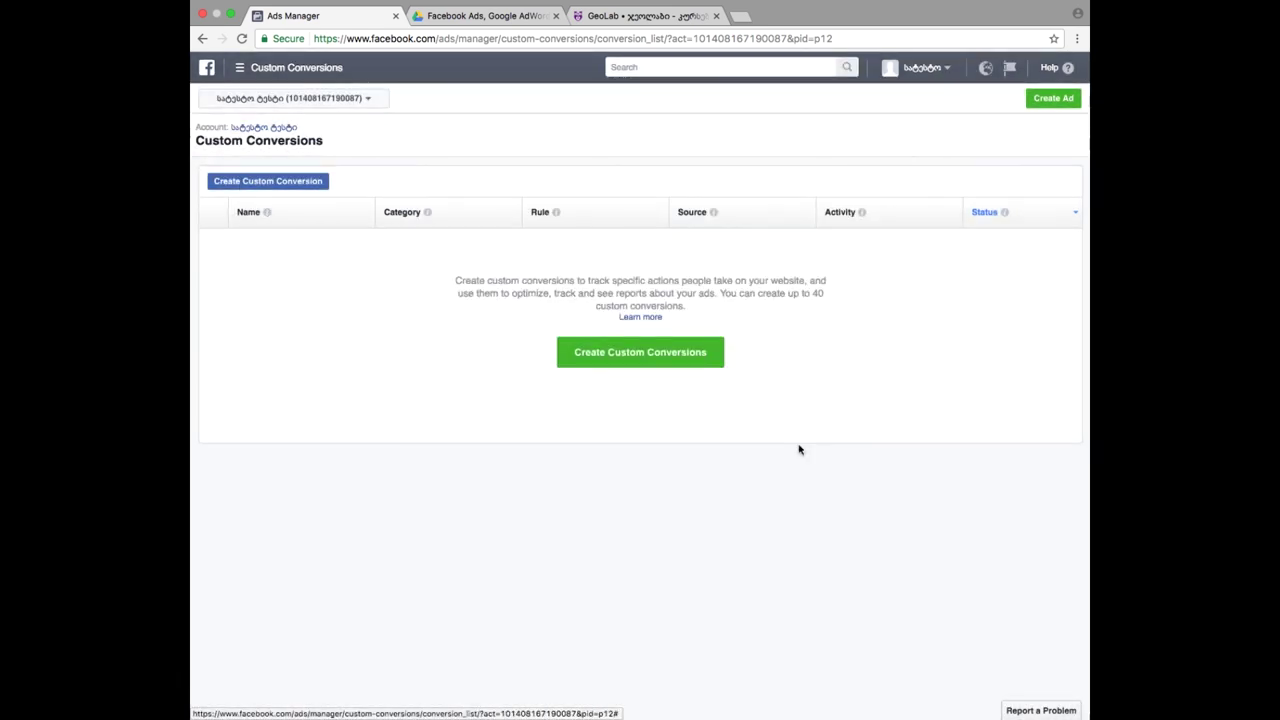
pyautogui.click(278, 68)
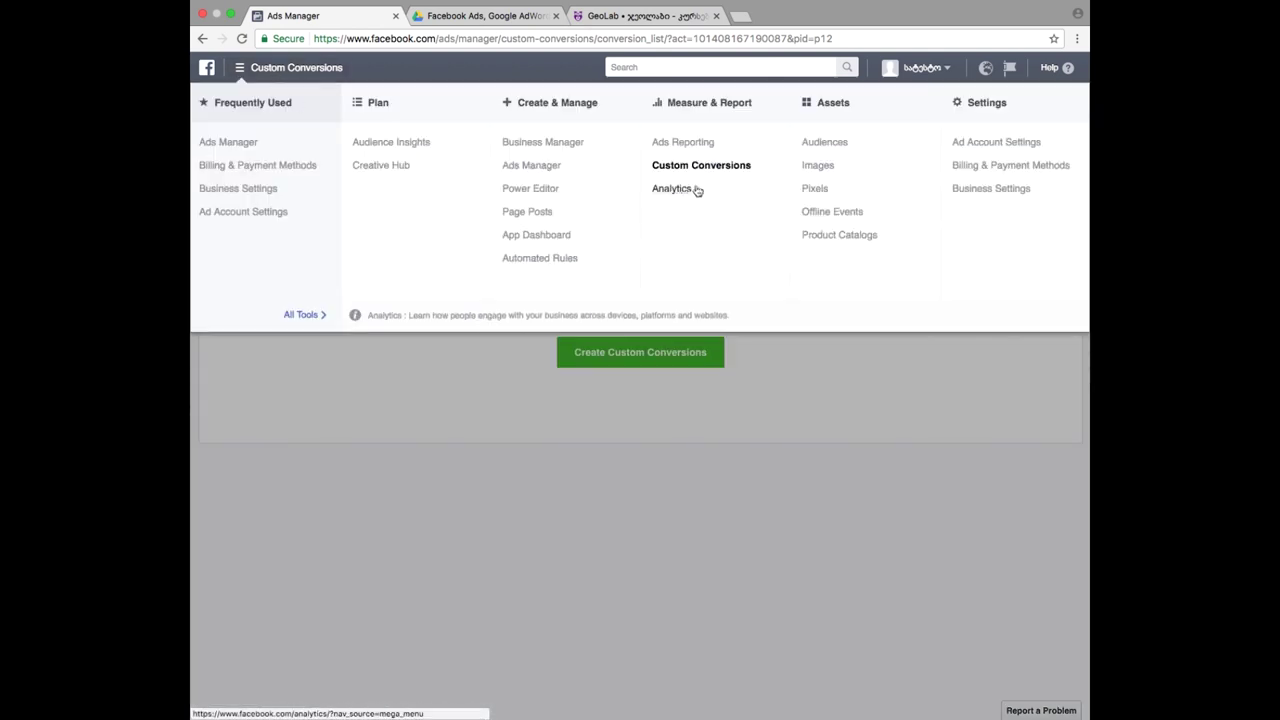
pyautogui.click(721, 173)
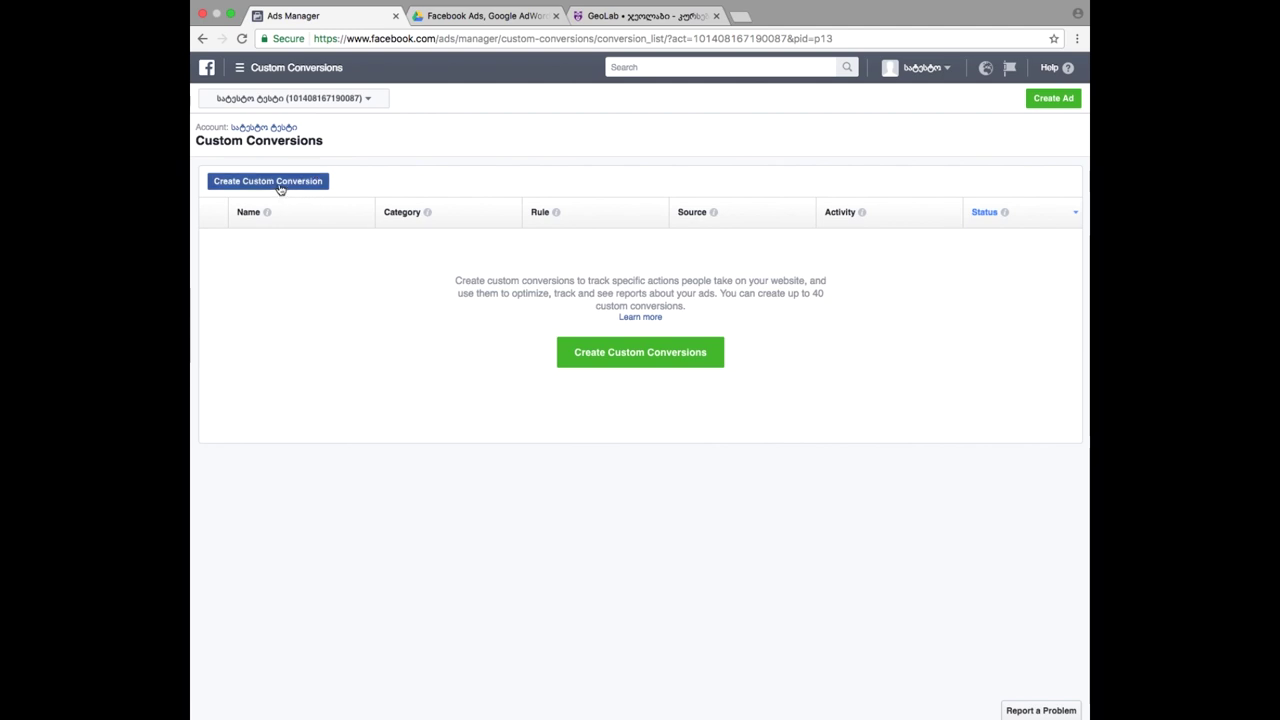
pyautogui.click(633, 362)
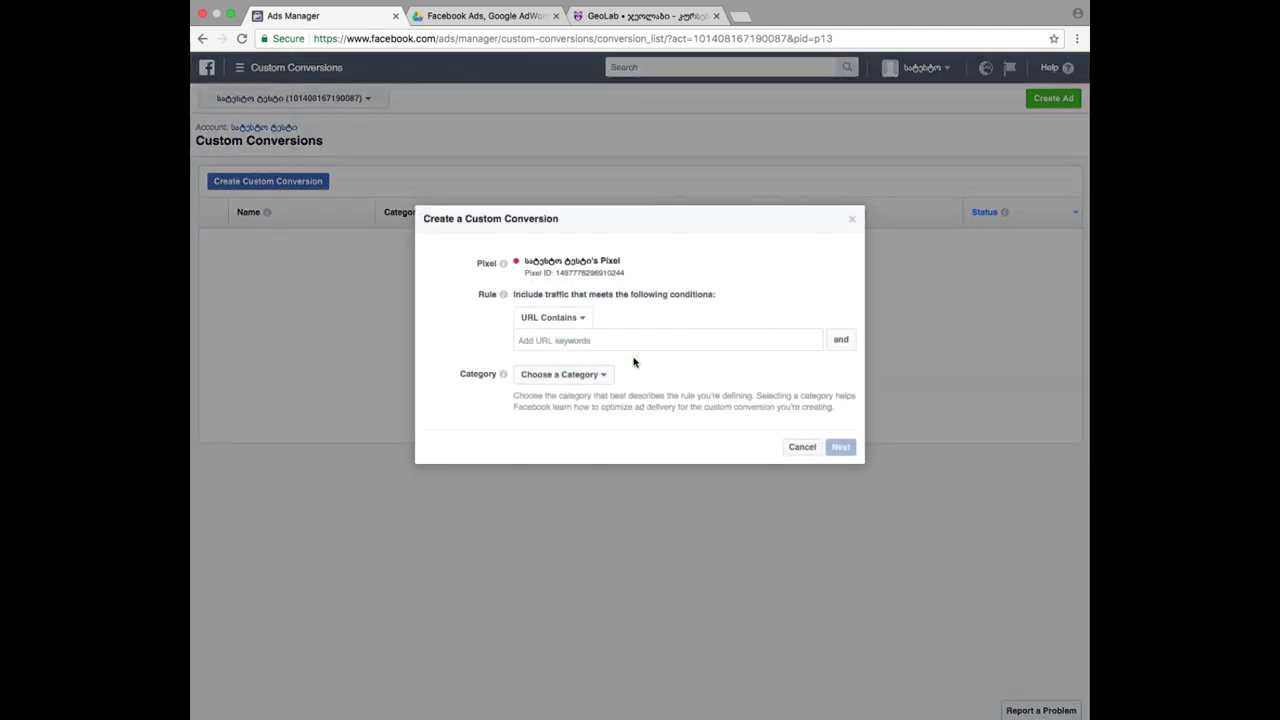
pyautogui.click(601, 337)
pyautogui.click(643, 357)
# - Load the showtime.ge website in a new tab, closing the GeoLab tab
pyautogui.click(743, 17)
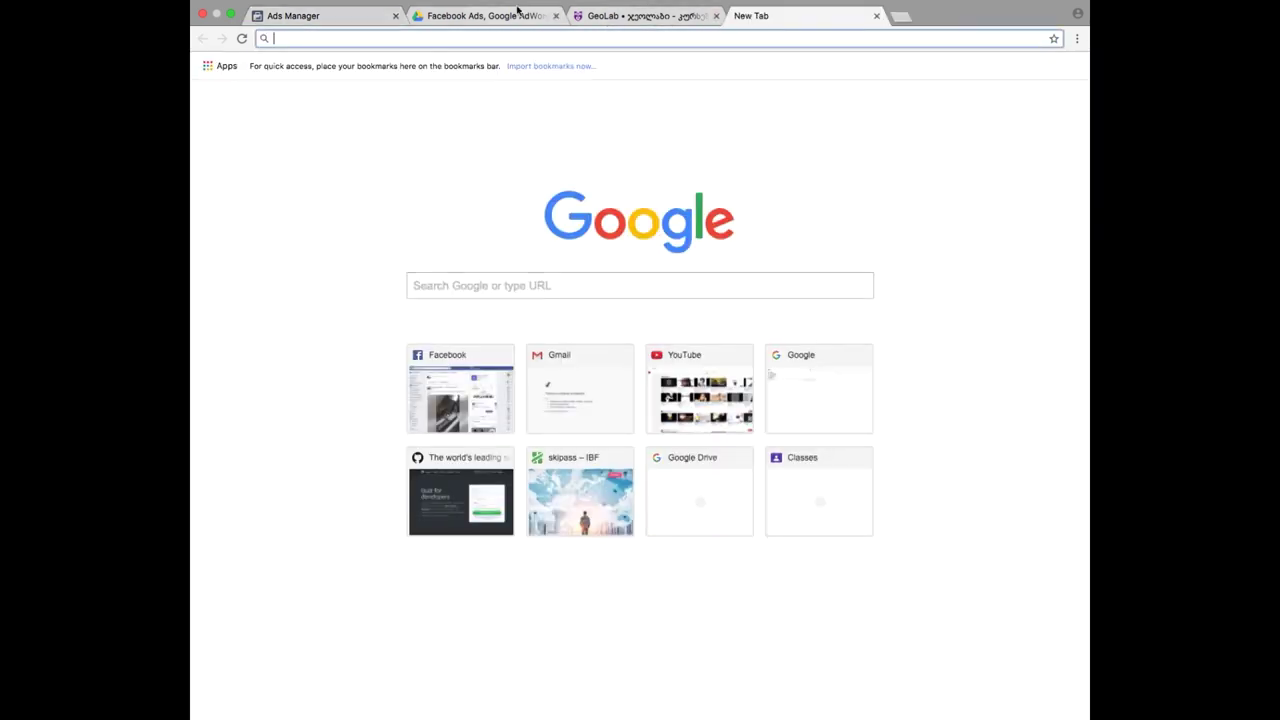
pyautogui.click(295, 15)
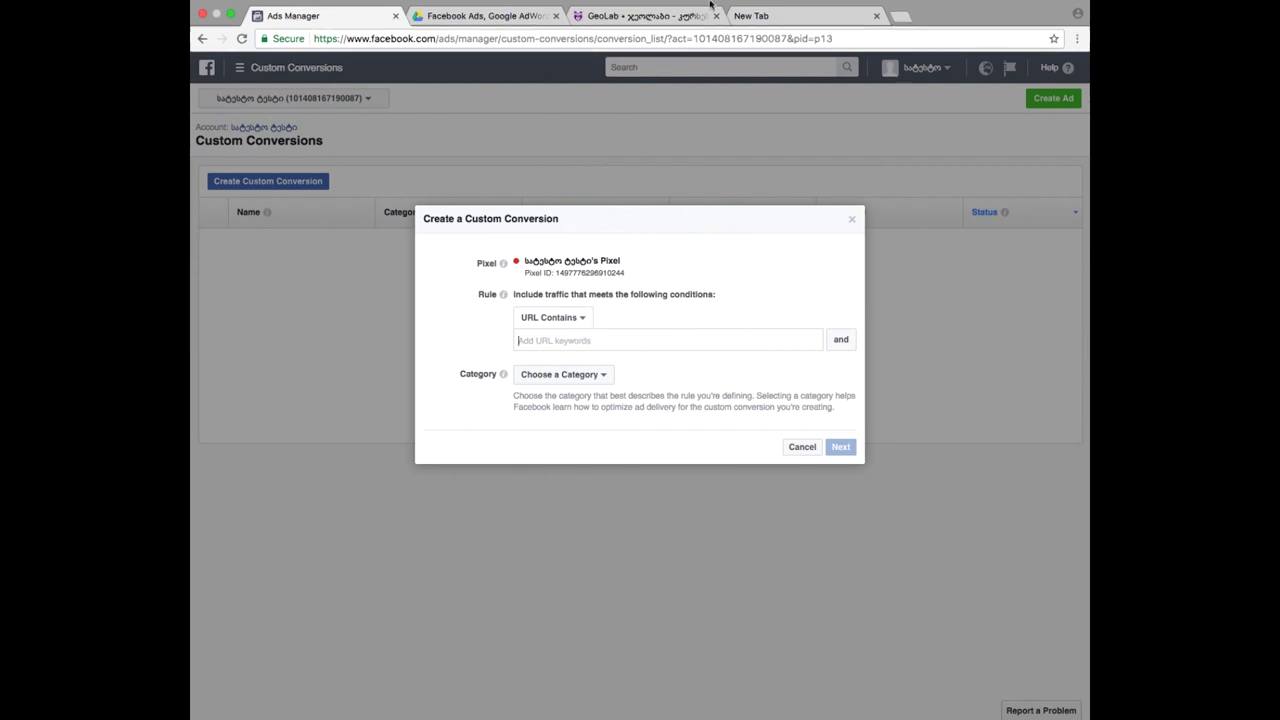
pyautogui.click(752, 32)
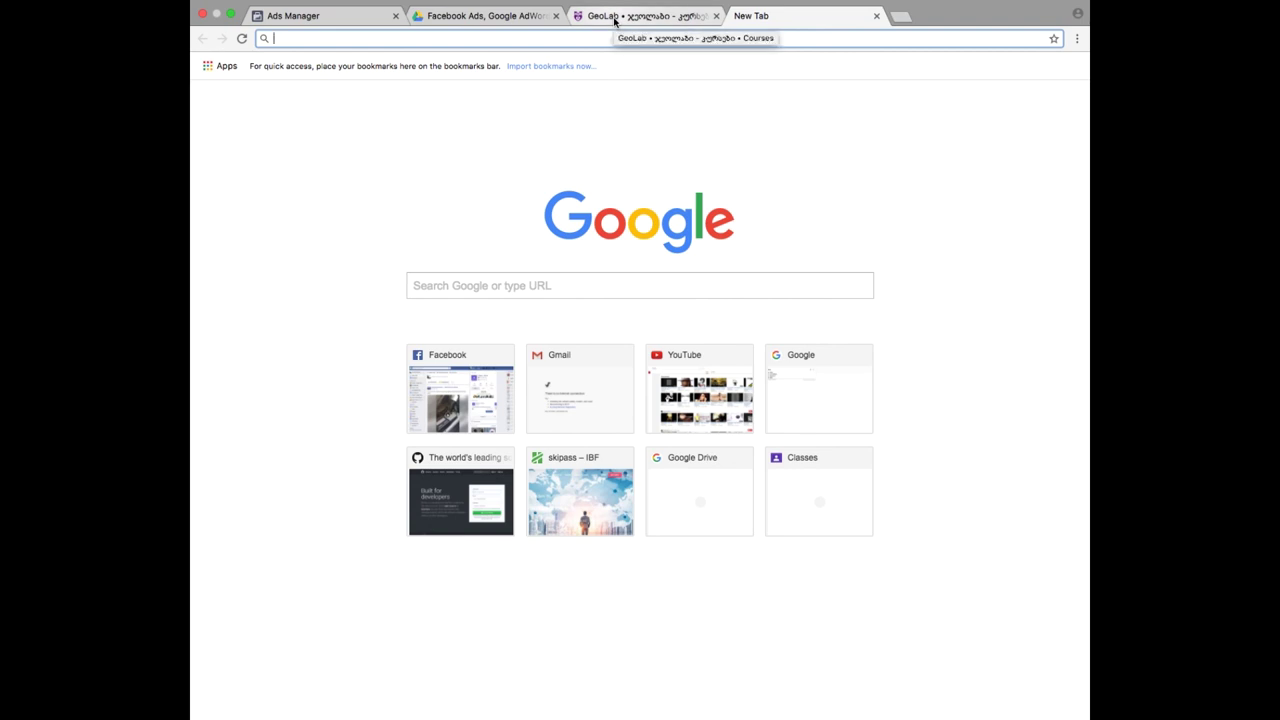
pyautogui.click(614, 16)
pyautogui.click(760, 15)
pyautogui.click(716, 16)
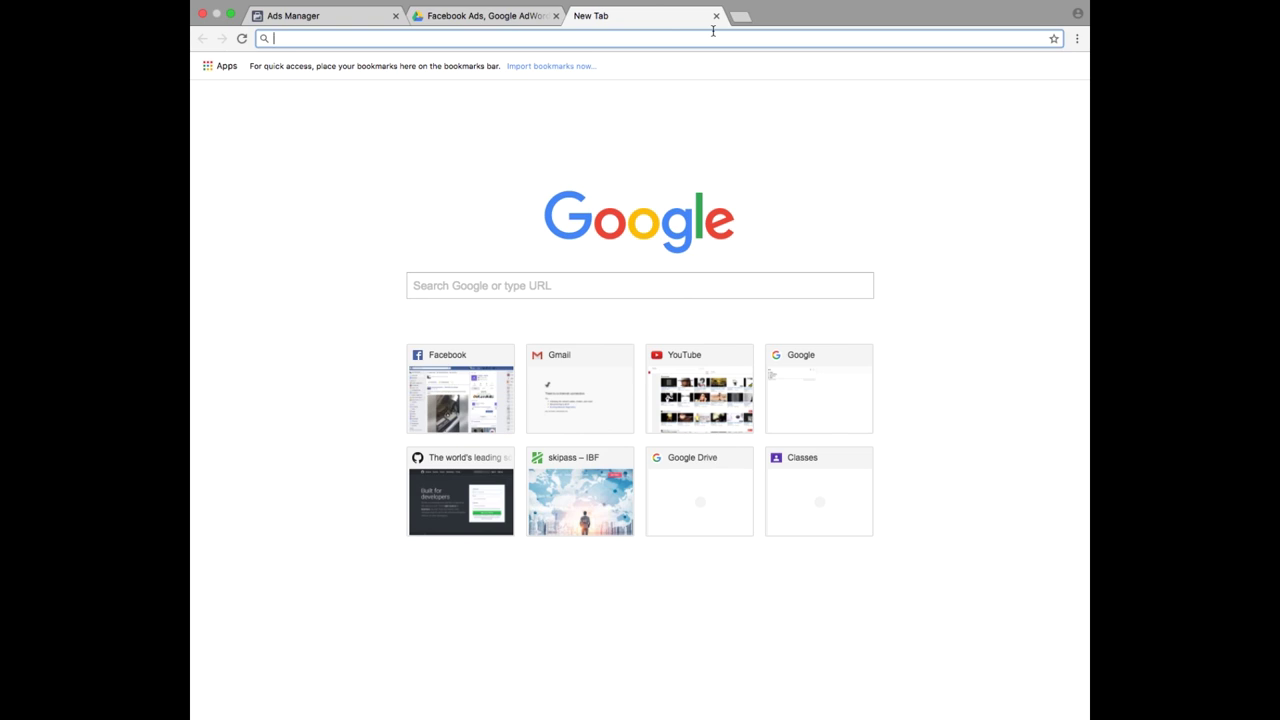
pyautogui.write('show')
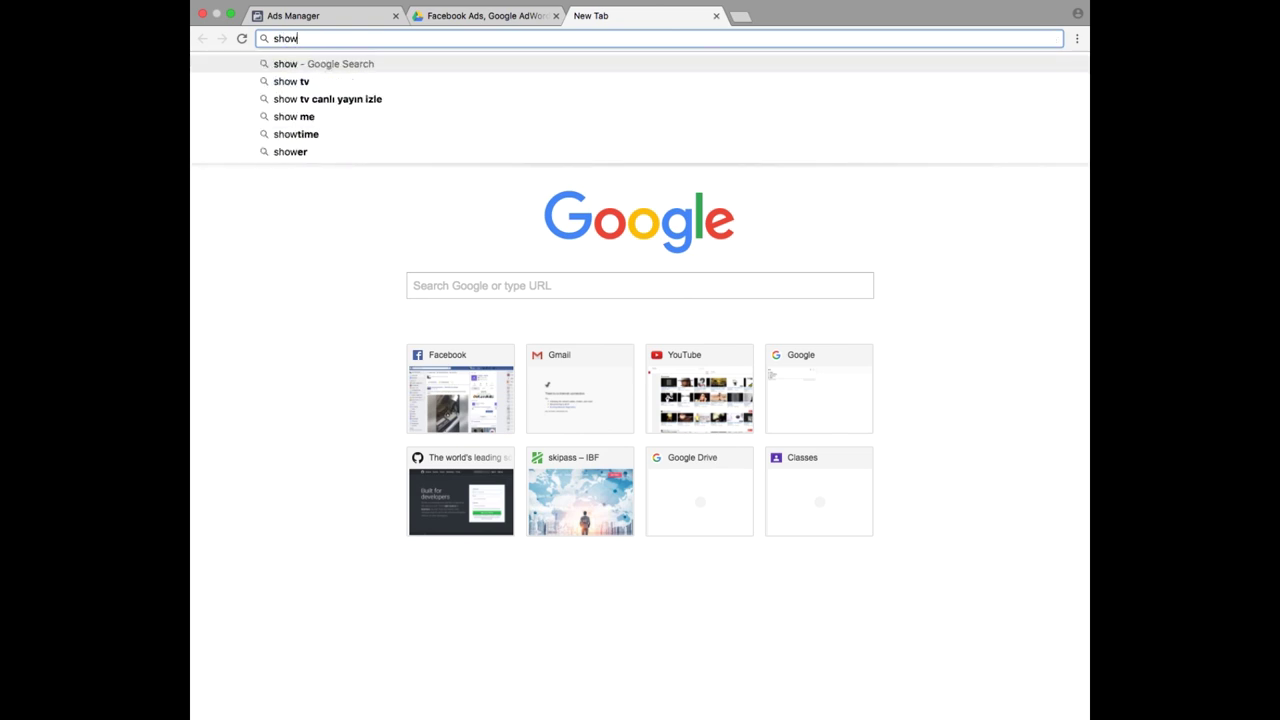
pyautogui.write('time')
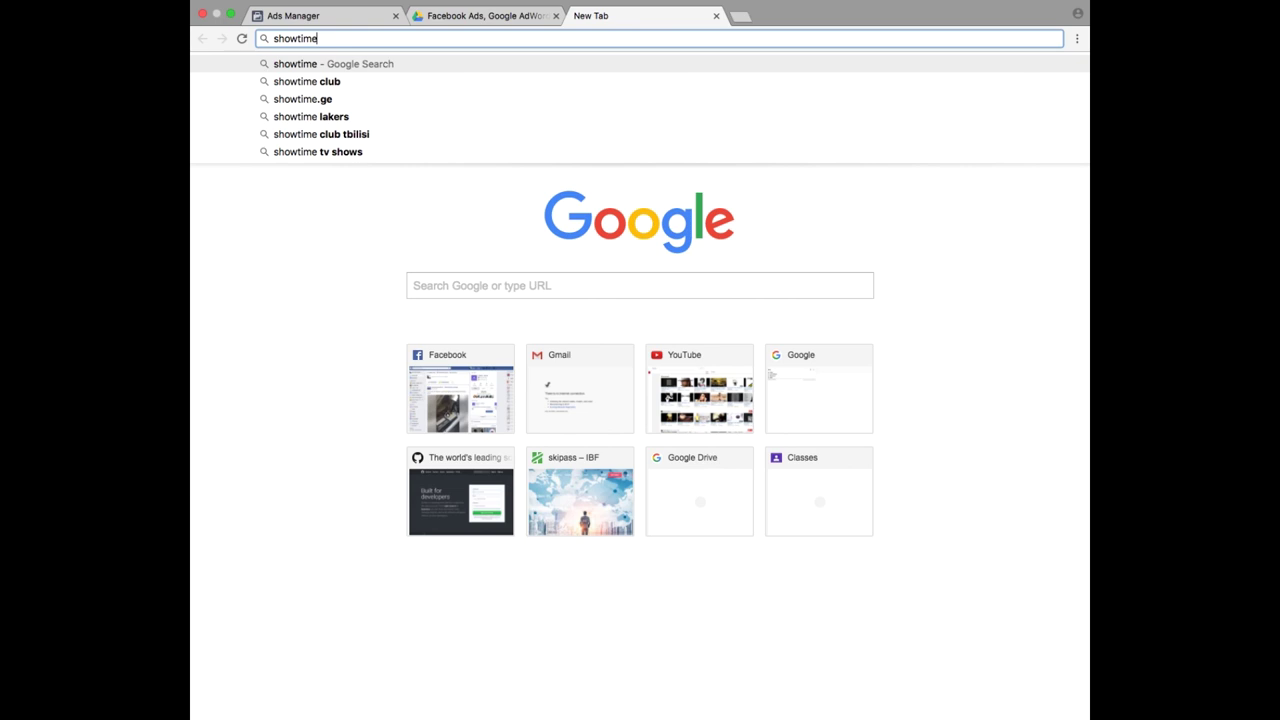
pyautogui.write('.ge')
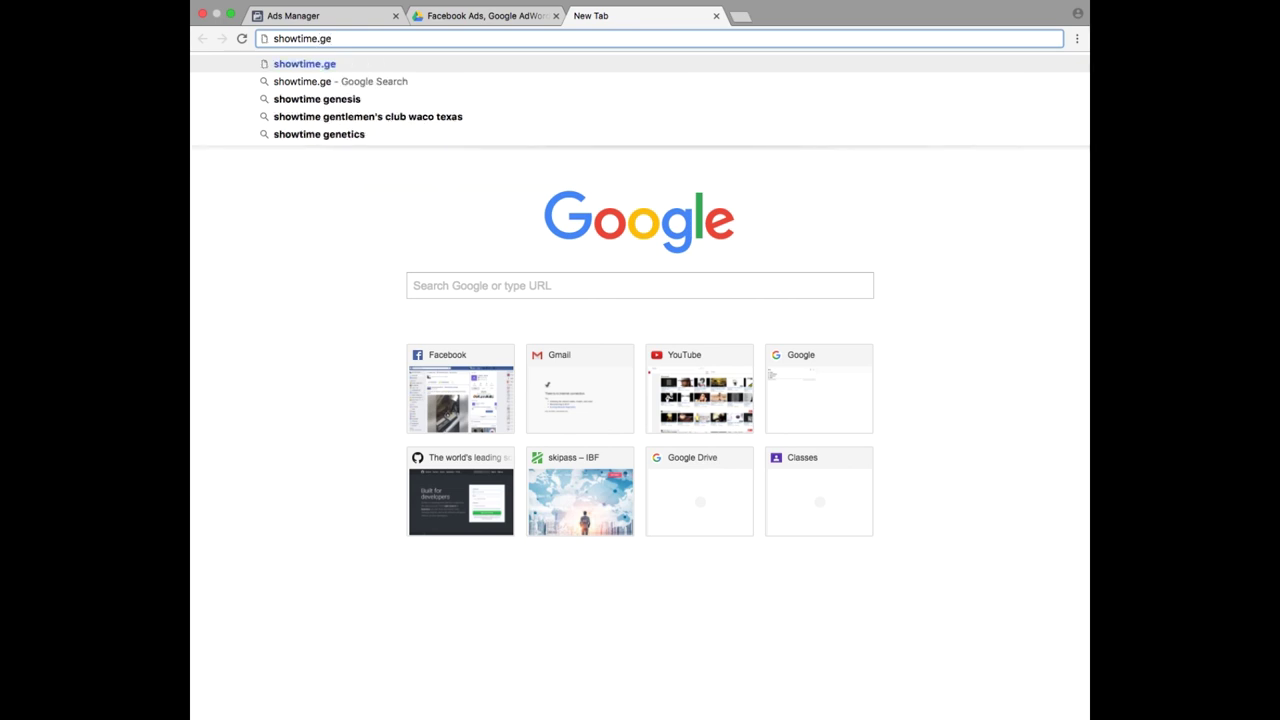
pyautogui.press('BackSpace')
pyautogui.press('BackSpace')
pyautogui.press('BackSpace')
pyautogui.press('BackSpace')
pyautogui.press('BackSpace')
pyautogui.press('BackSpace')
pyautogui.press('BackSpace')
pyautogui.press('BackSpace')
pyautogui.press('BackSpace')
pyautogui.press('BackSpace')
pyautogui.press('BackSpace')
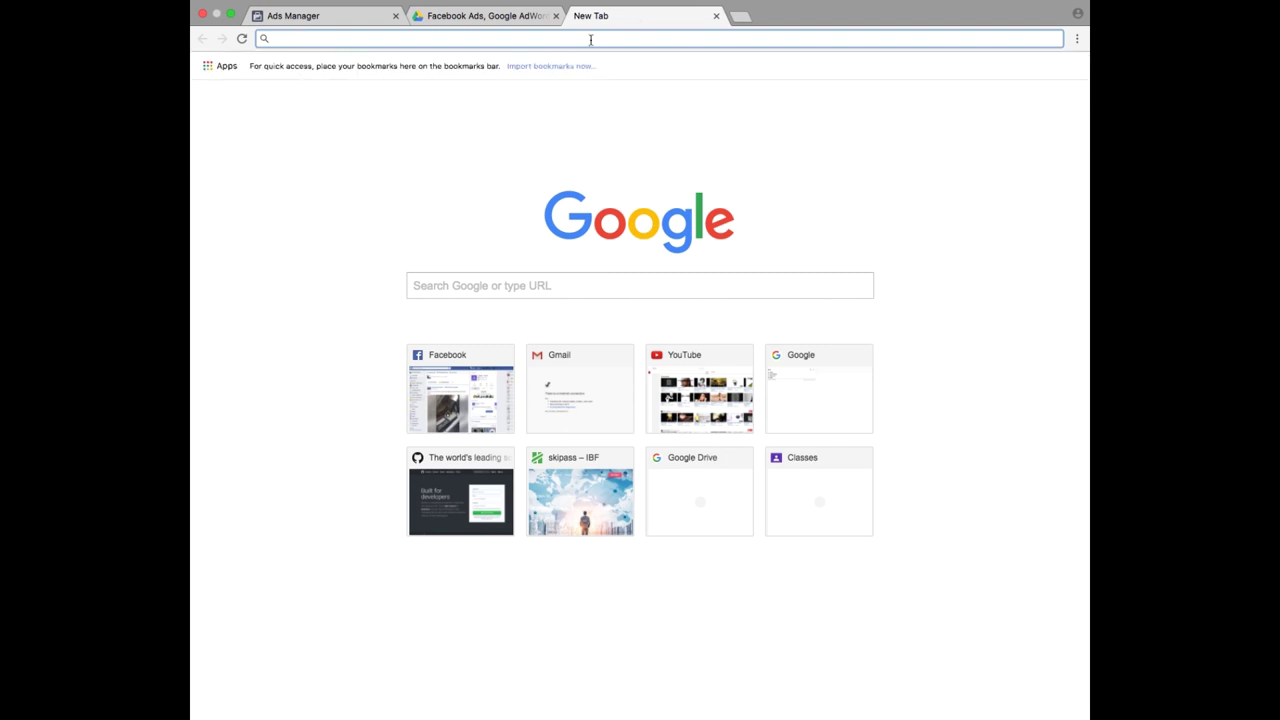
pyautogui.write('showtime.ge')
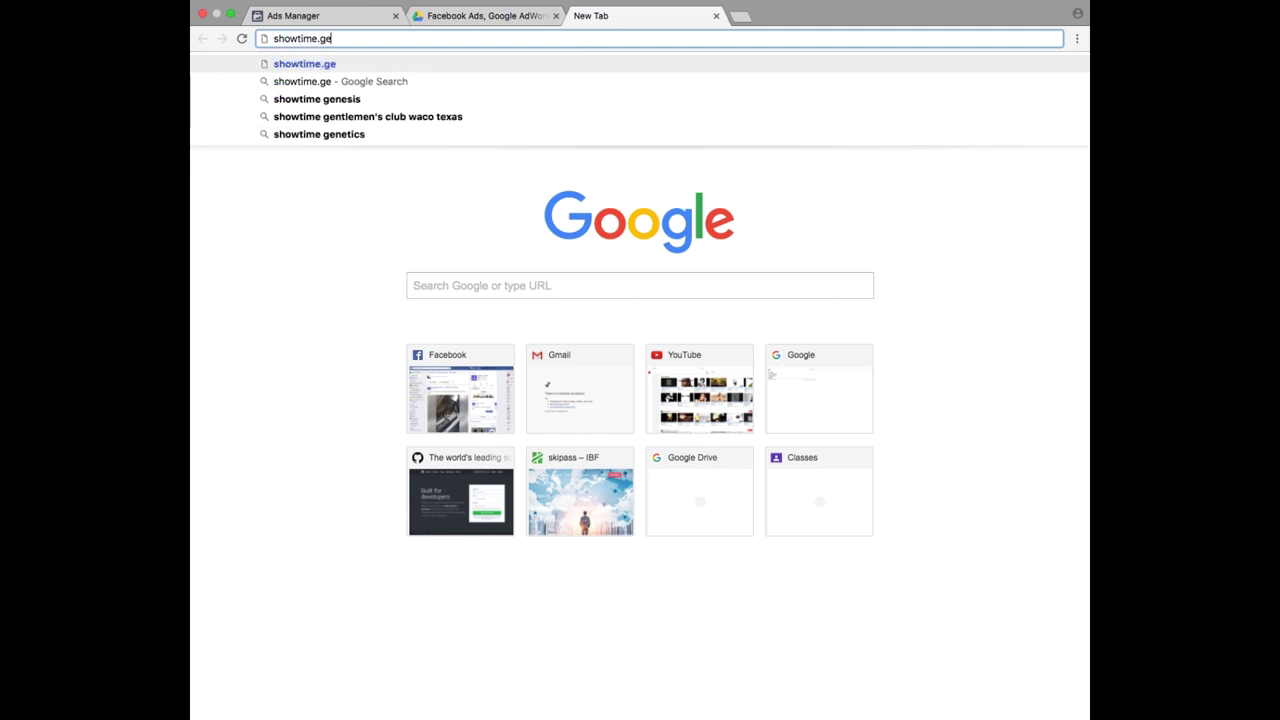
pyautogui.press('Return')
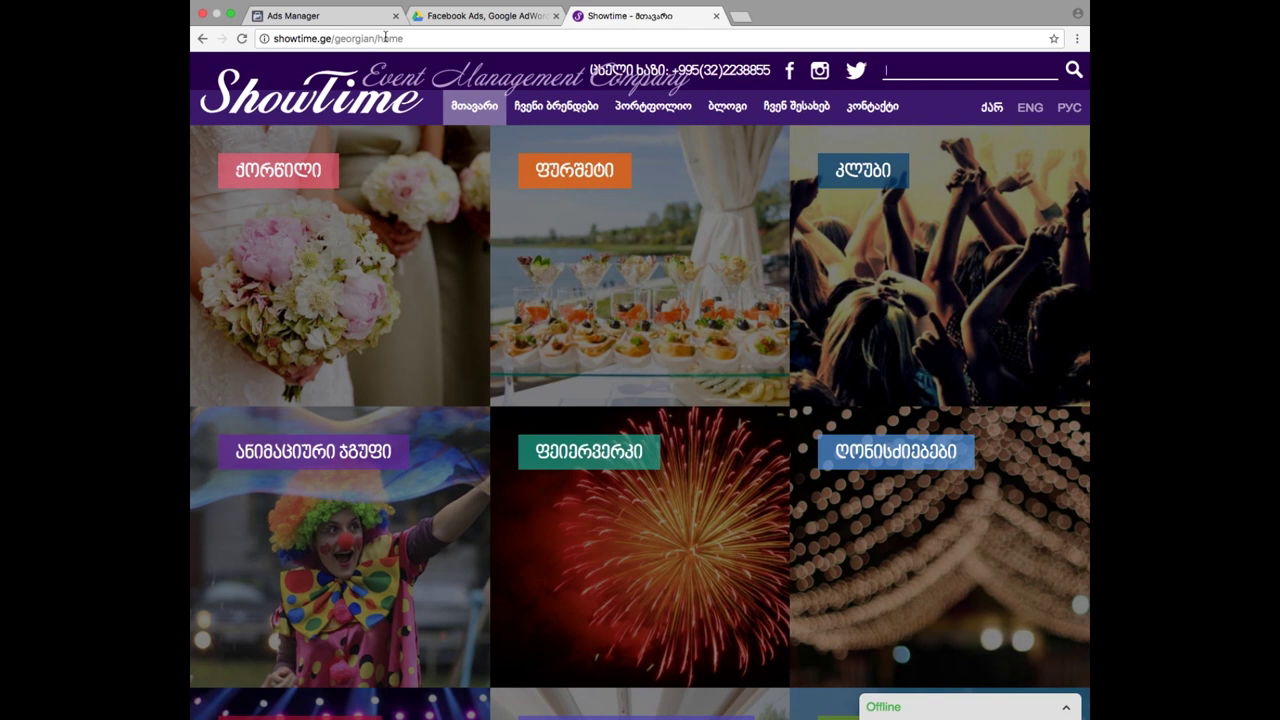
# - Replace georgian/home in the address with thankyouforregistration.thml and select the whole URL to copy
pyautogui.click(300, 16)
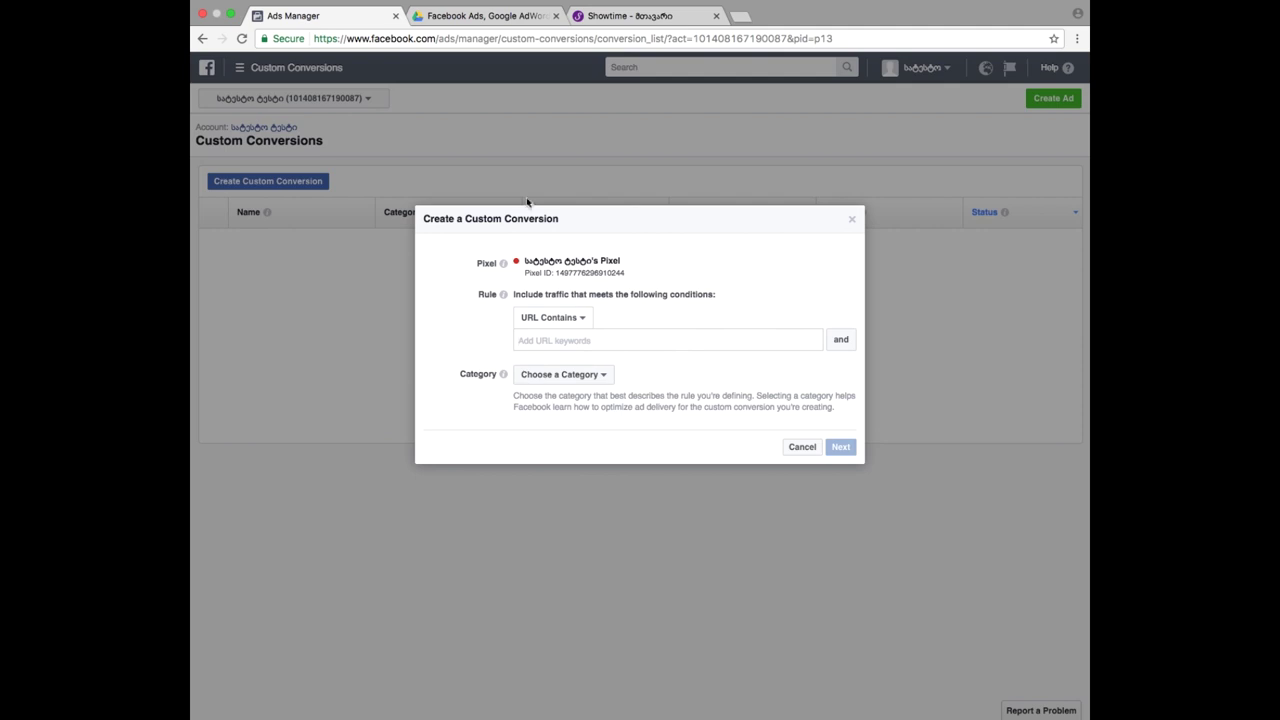
pyautogui.click(638, 16)
pyautogui.click(432, 38)
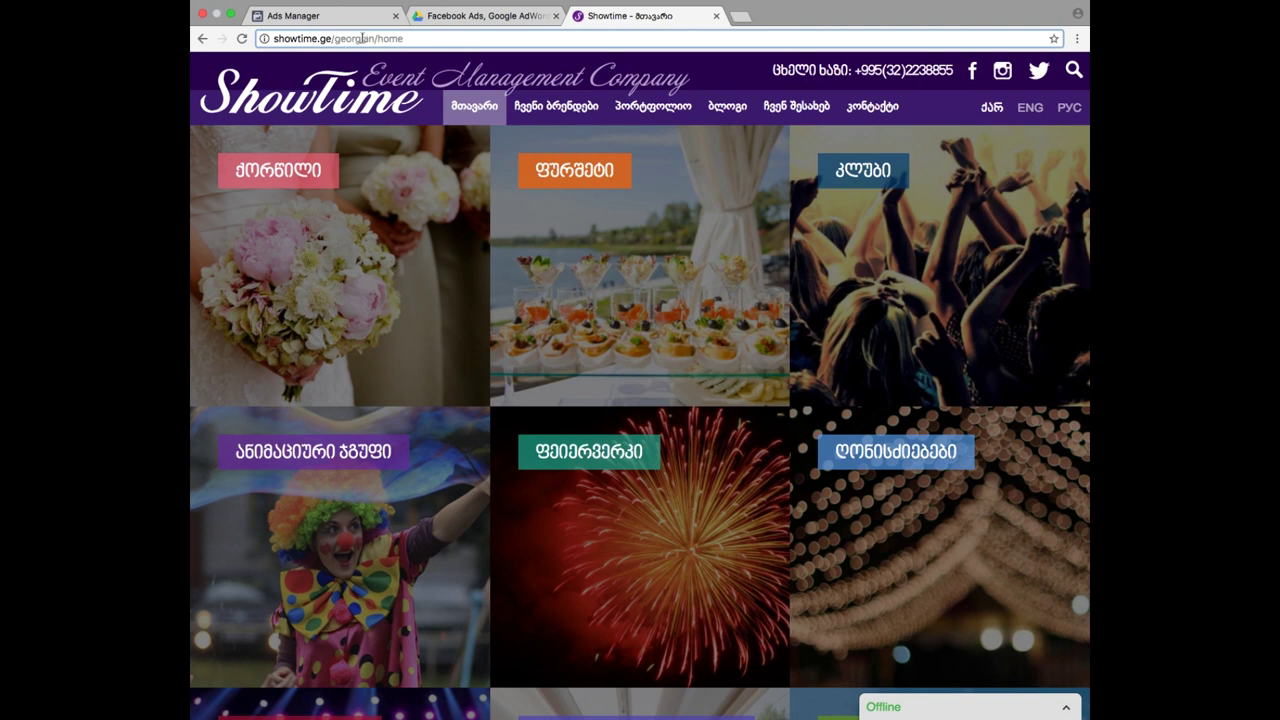
pyautogui.moveTo(334, 38); pyautogui.dragTo(433, 41)
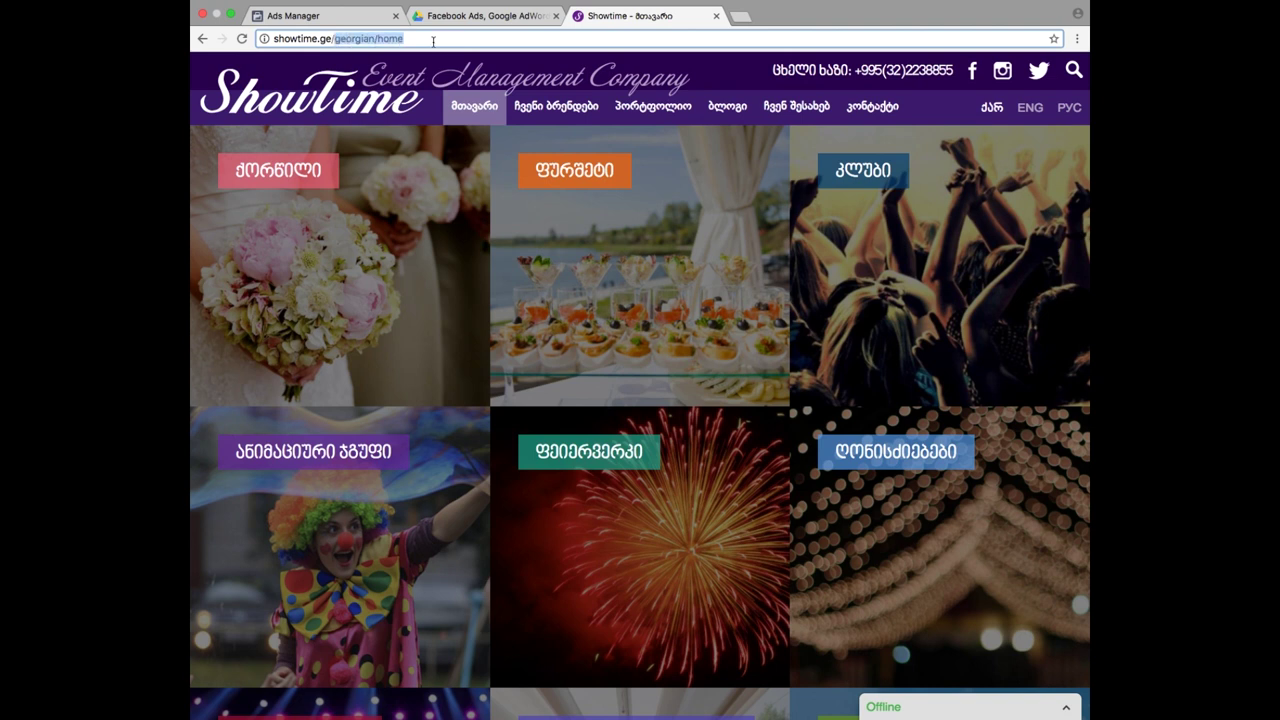
pyautogui.write('t')
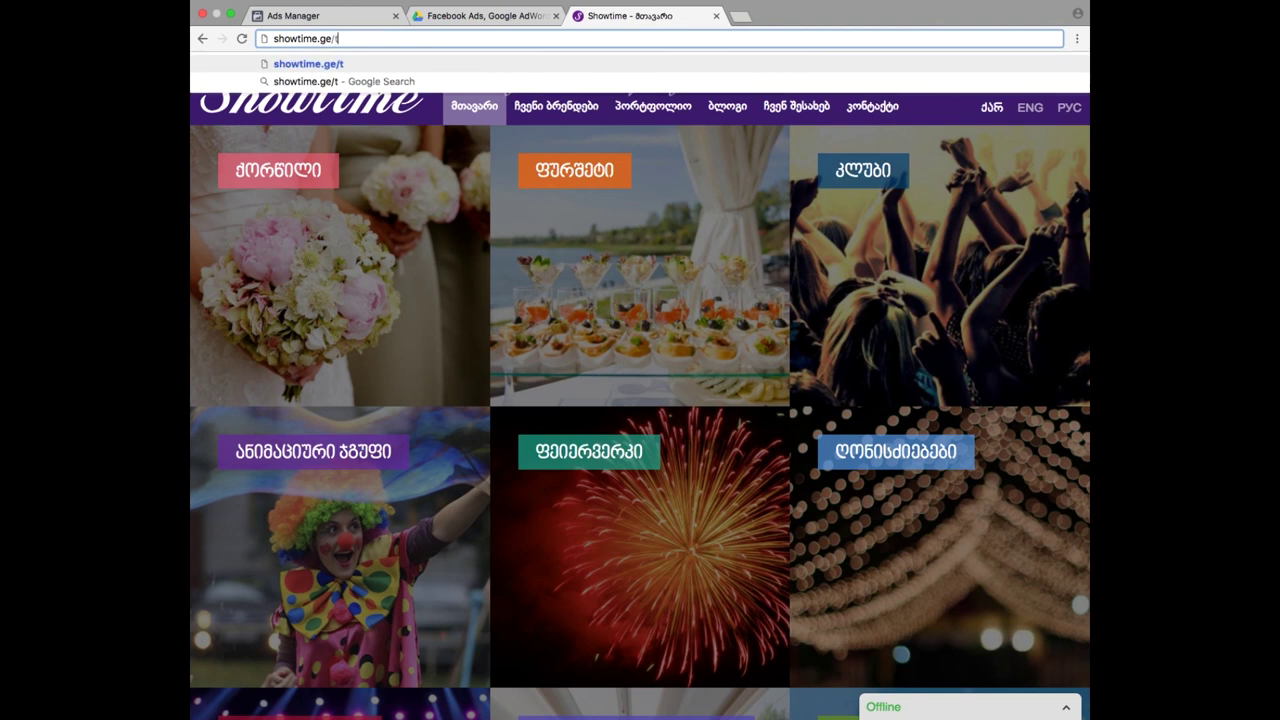
pyautogui.write('hankyoufor')
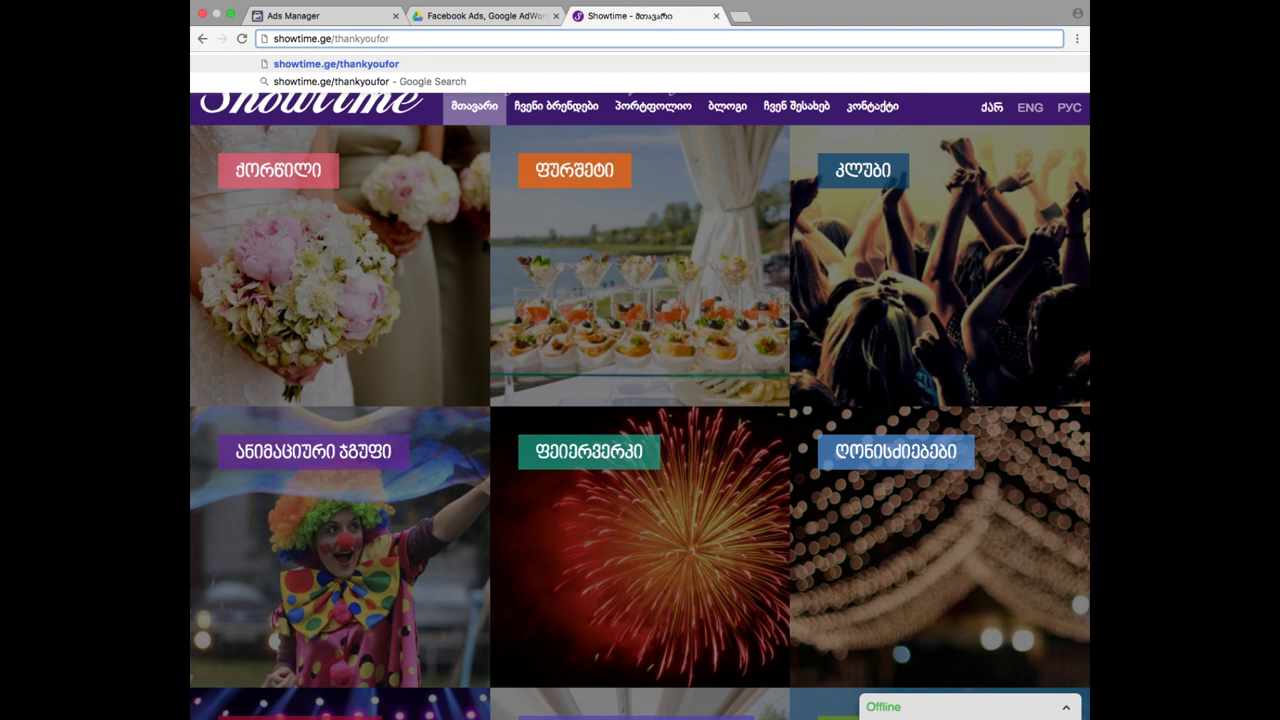
pyautogui.write('registr')
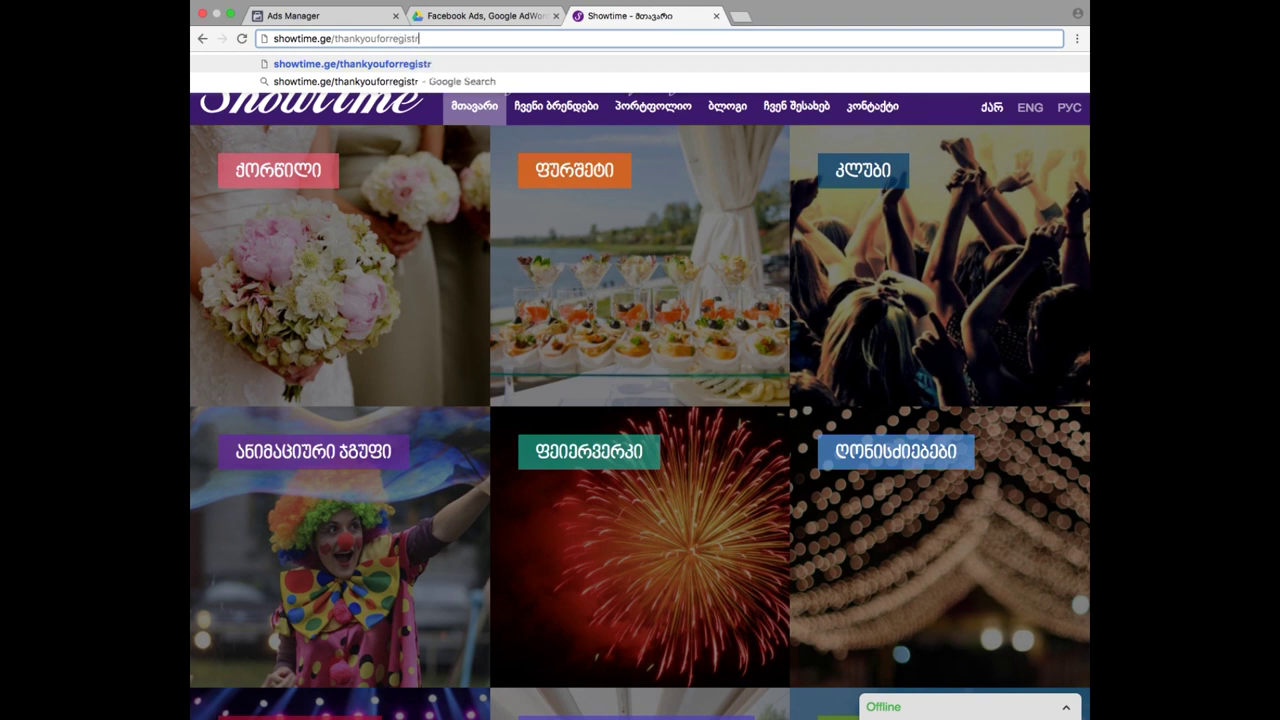
pyautogui.write('ation.thml')
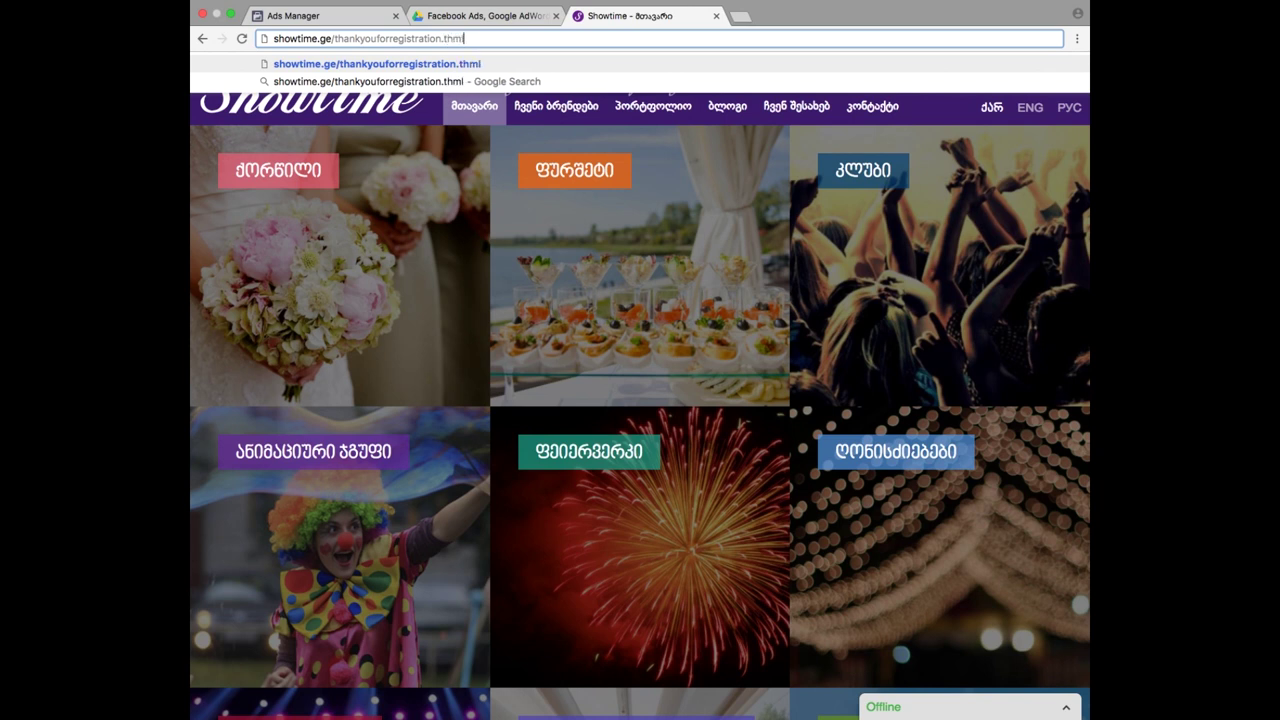
pyautogui.doubleClick(404, 40)
pyautogui.click(429, 40)
pyautogui.tripleClick(393, 38)
pyautogui.click(418, 38)
pyautogui.tripleClick(418, 38)
pyautogui.press('super+c')
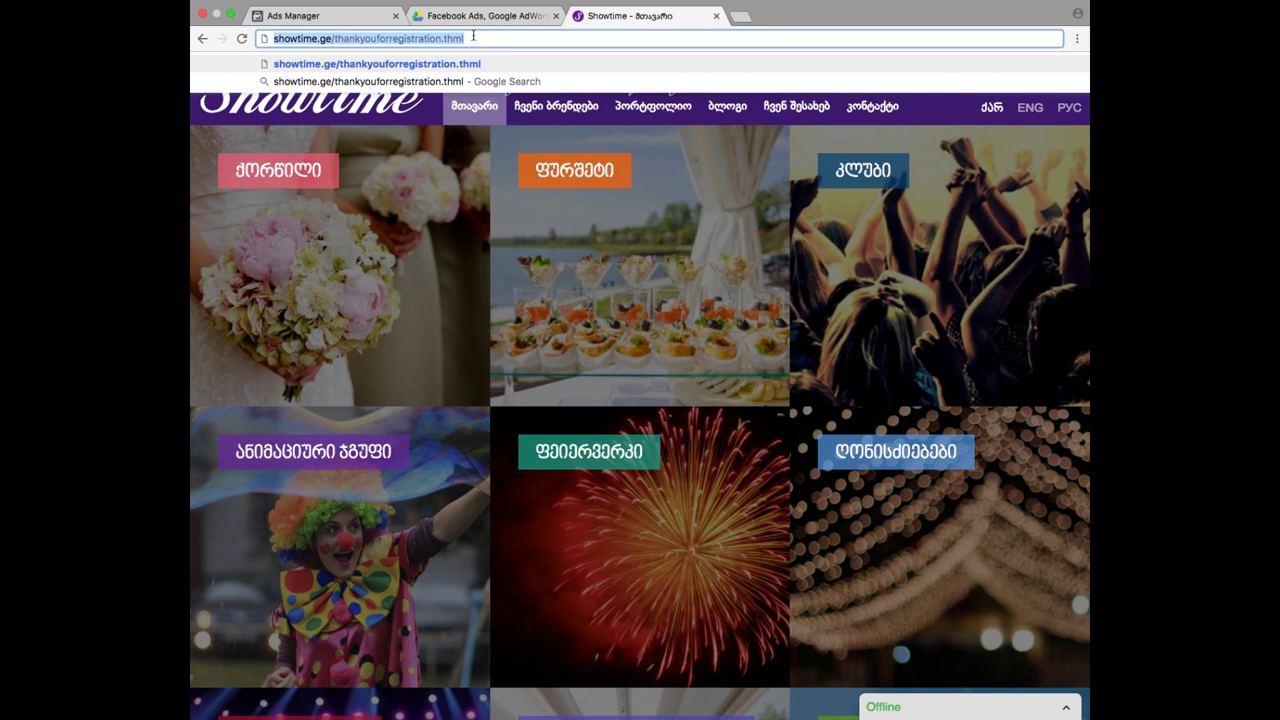
pyautogui.moveTo(474, 10)
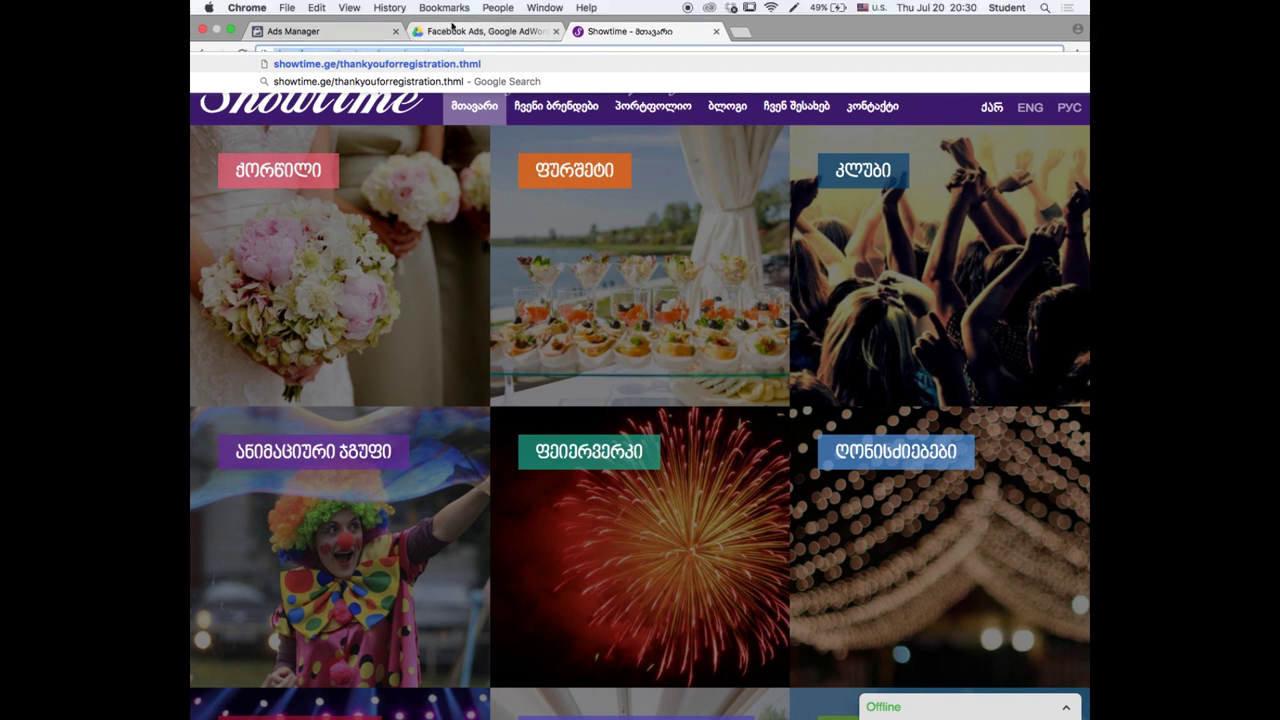
# - Paste the thank-you URL as a URL Contains keyword, set category Complete Registration, and continue
pyautogui.click(373, 37)
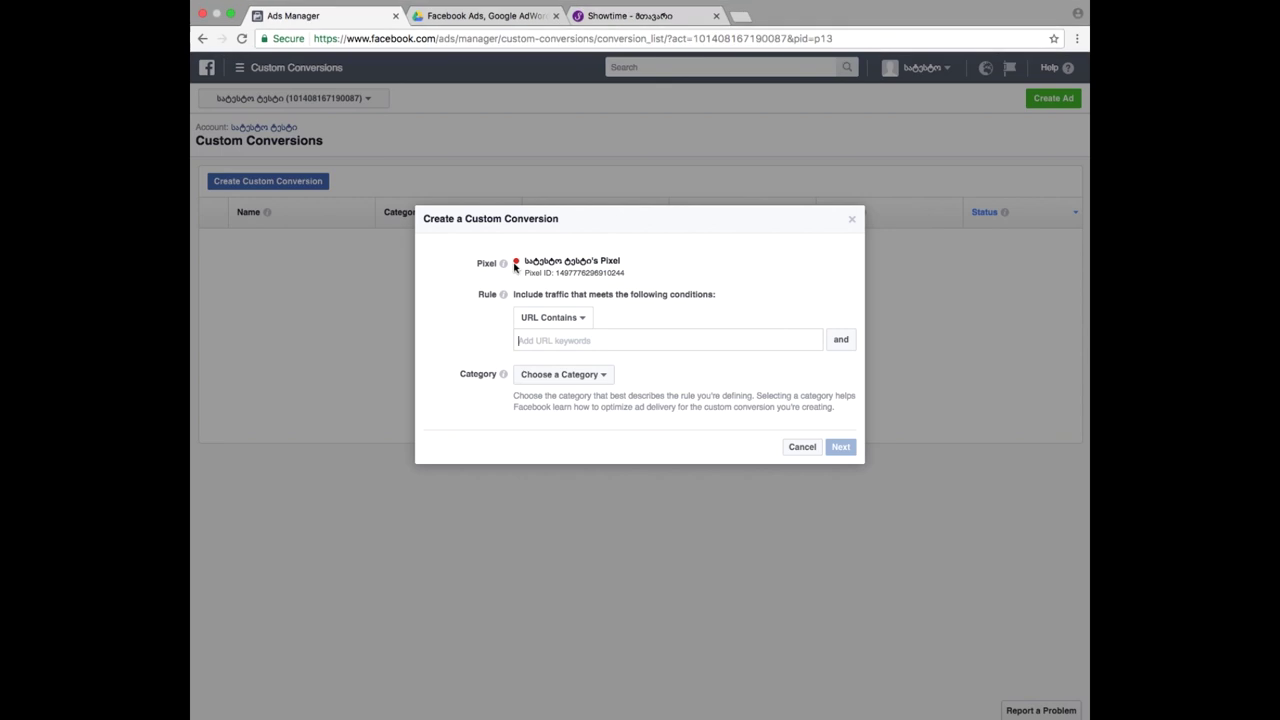
pyautogui.press('super+v')
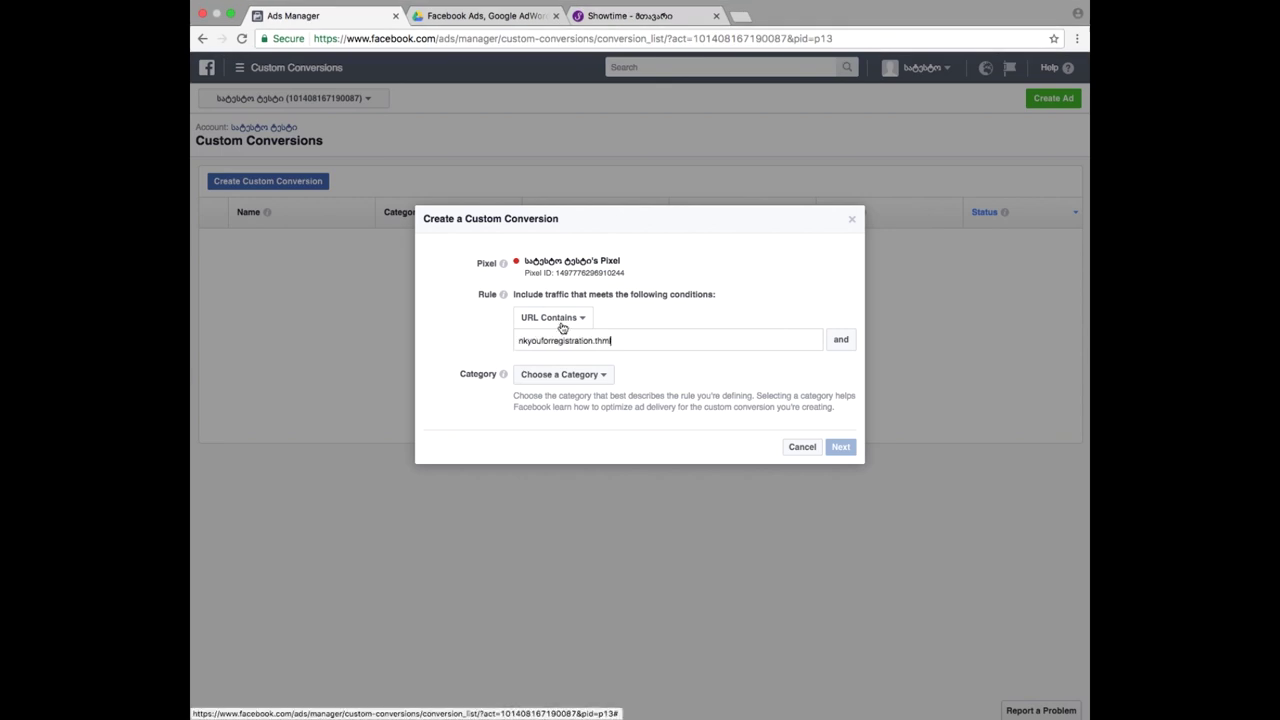
pyautogui.press('Return')
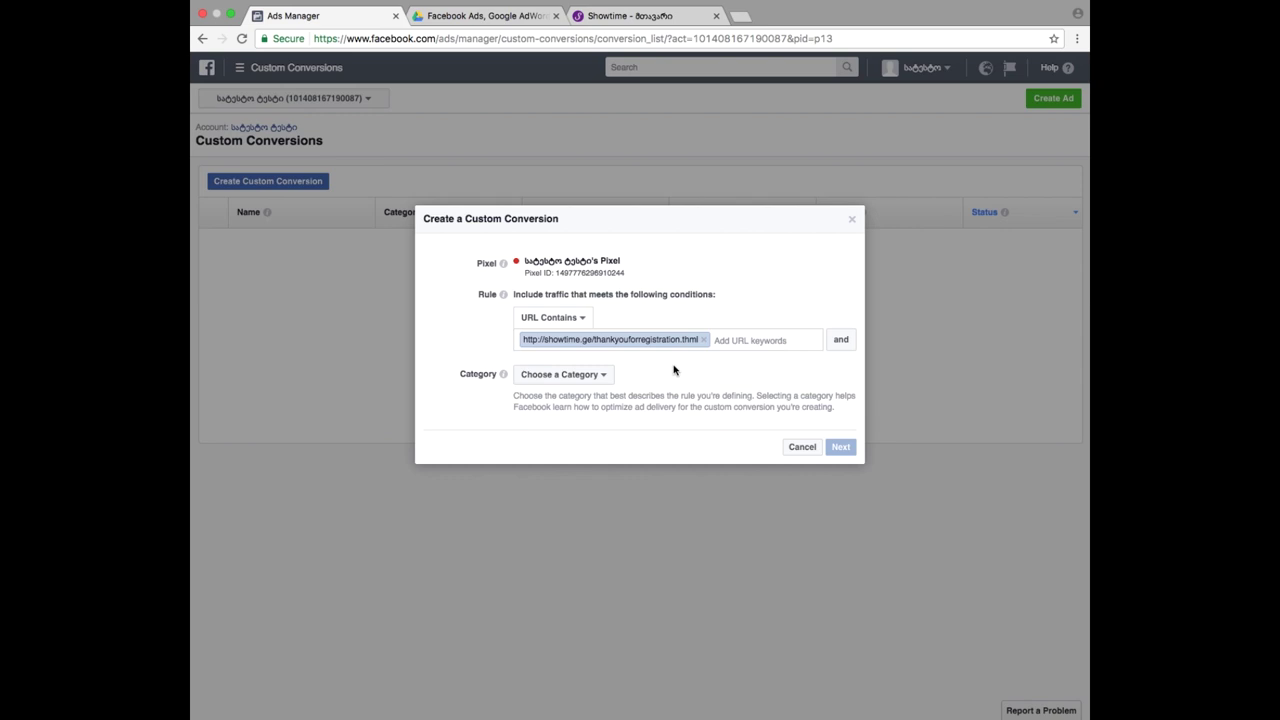
pyautogui.click(592, 378)
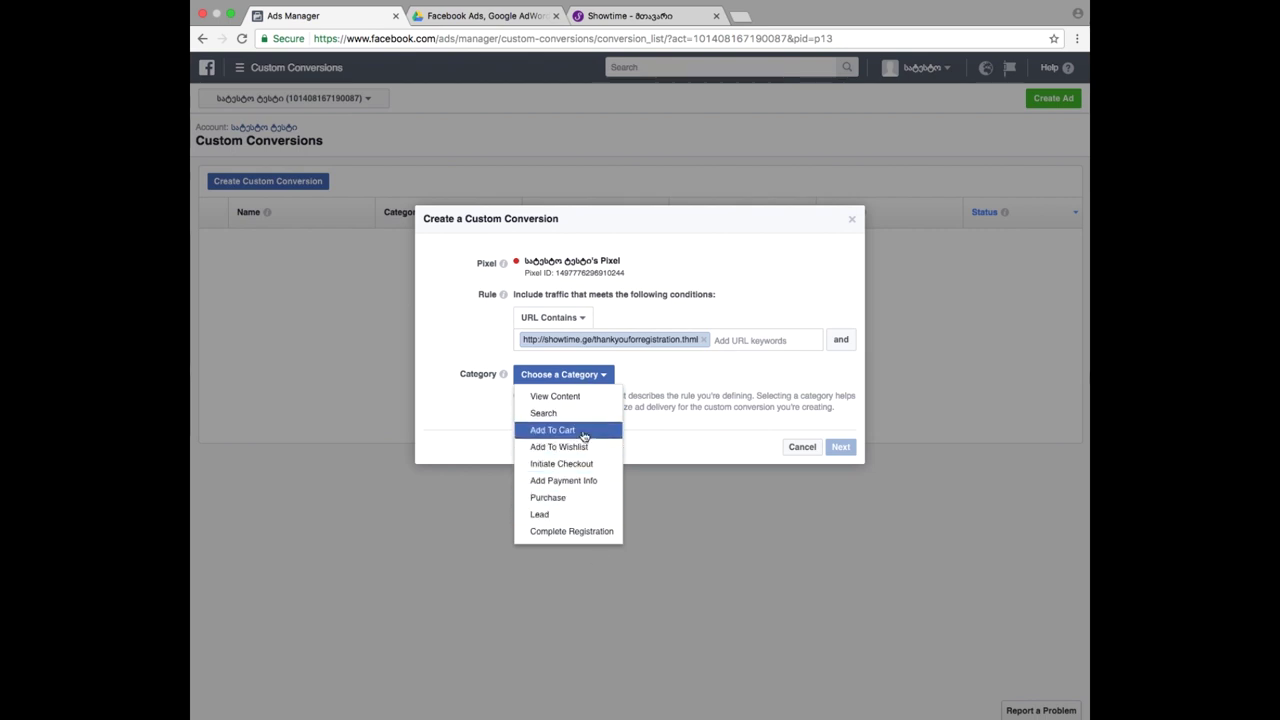
pyautogui.click(578, 536)
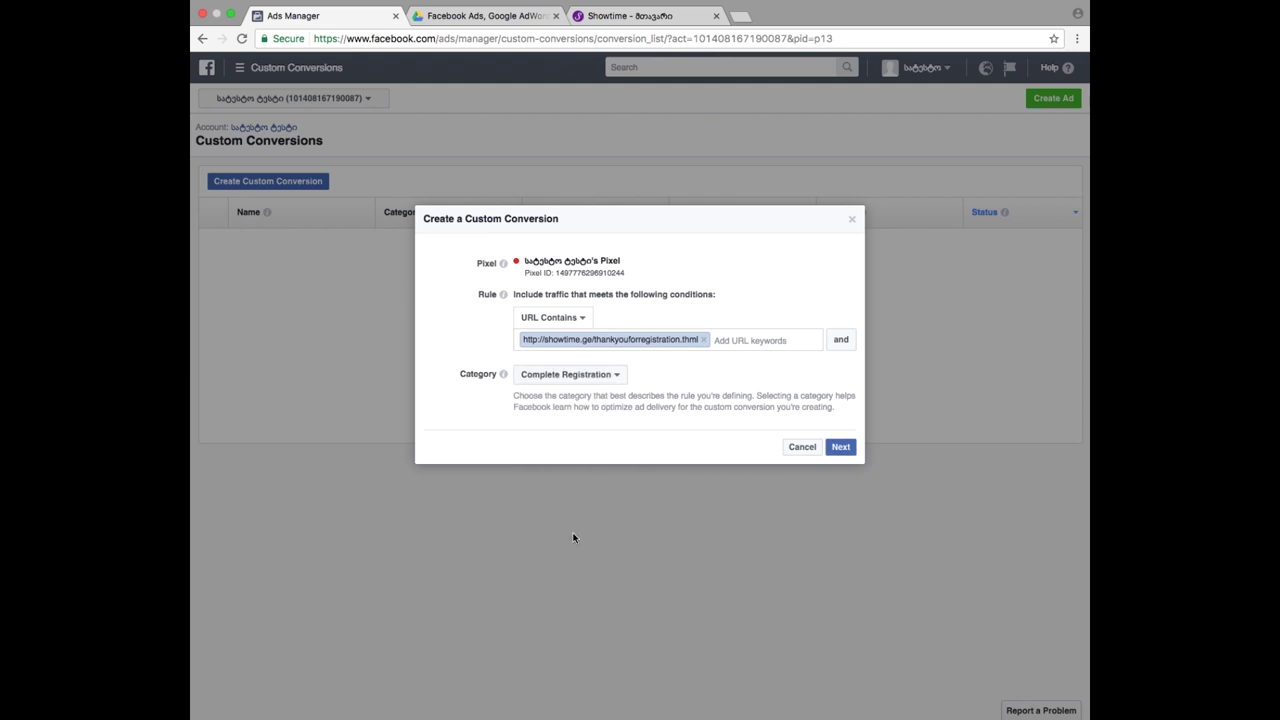
pyautogui.click(841, 448)
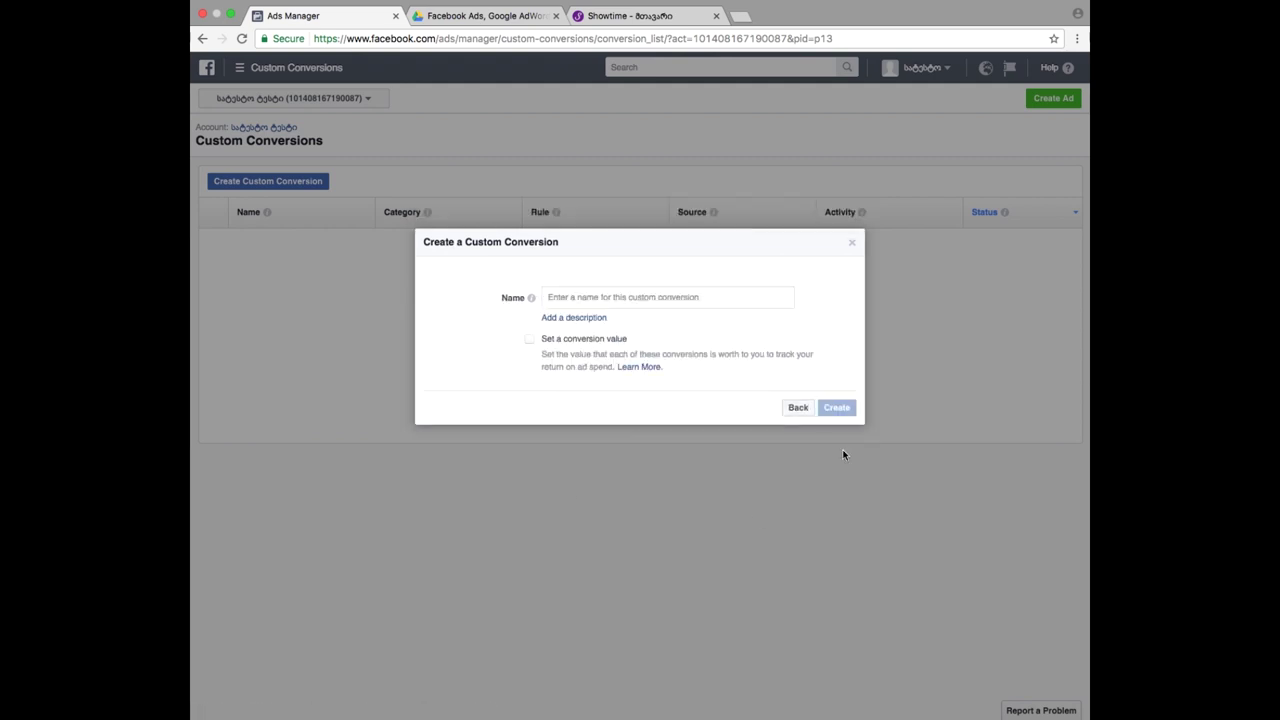
# - Name the conversion 'registracia', leave the conversion value off, and create it
pyautogui.click(626, 298)
pyautogui.write('re')
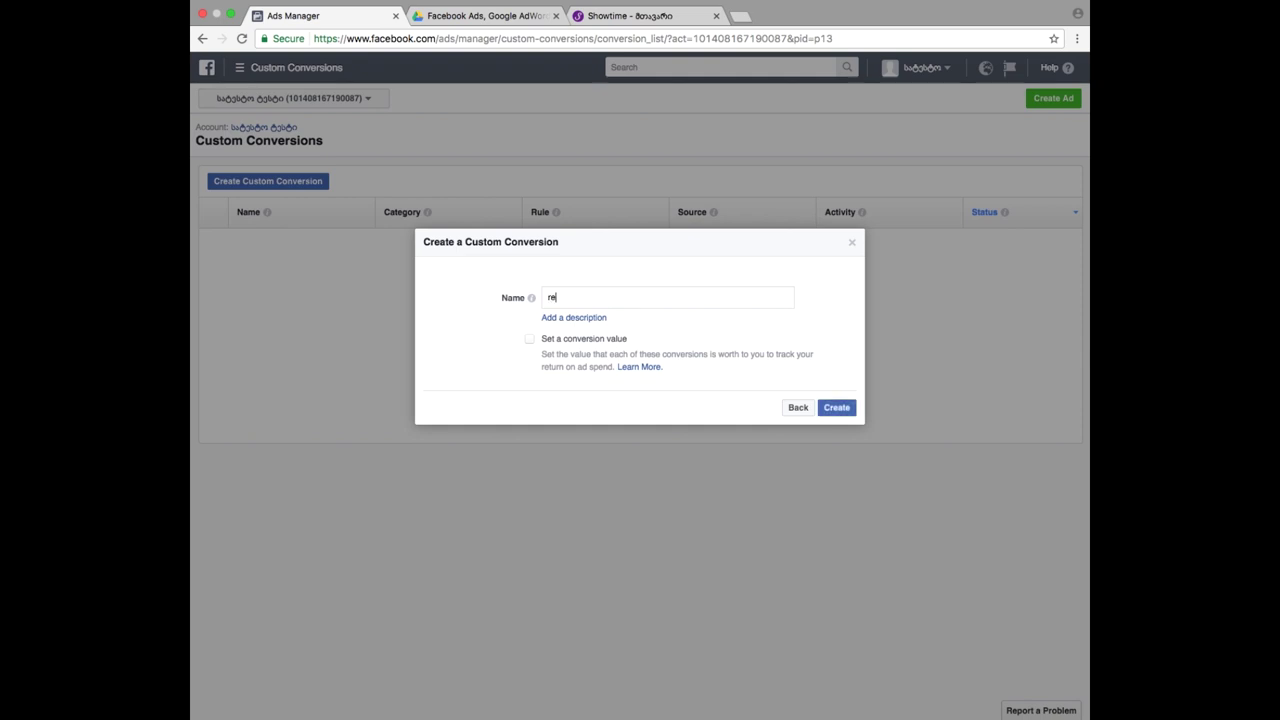
pyautogui.write('gistracia')
pyautogui.click(530, 339)
pyautogui.click(574, 364)
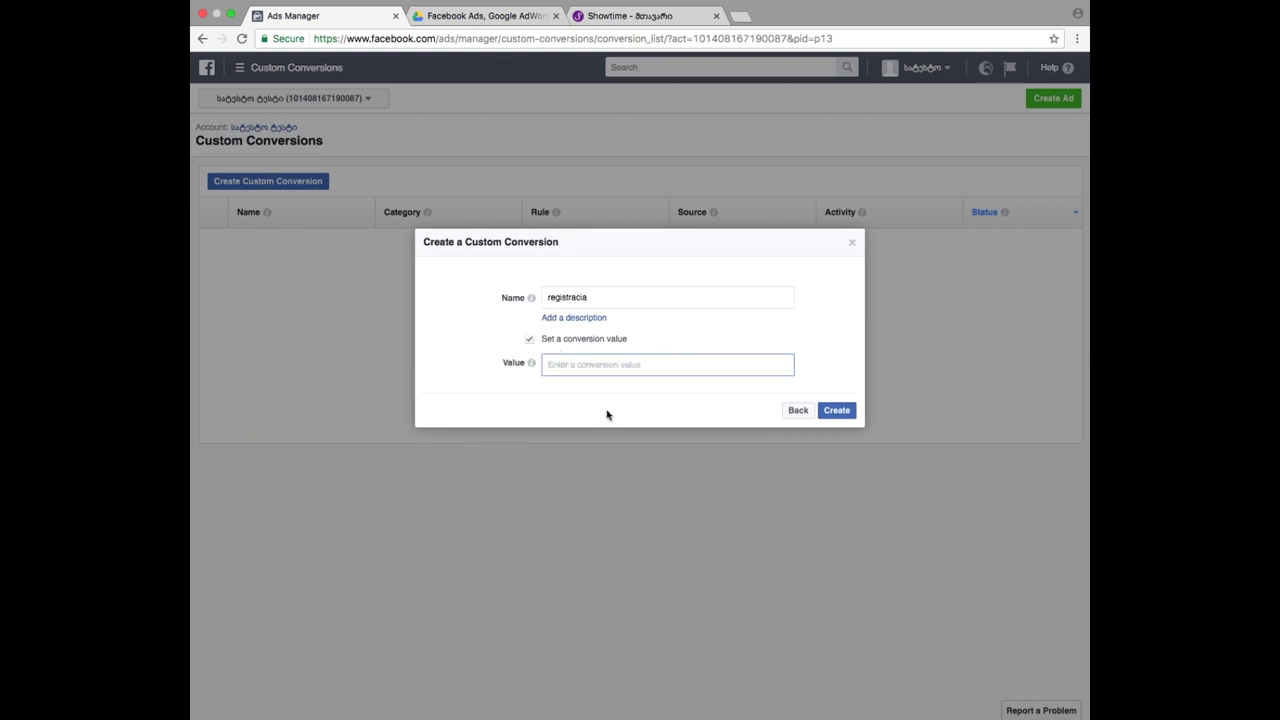
pyautogui.write('1.00 USD')
pyautogui.click(674, 342)
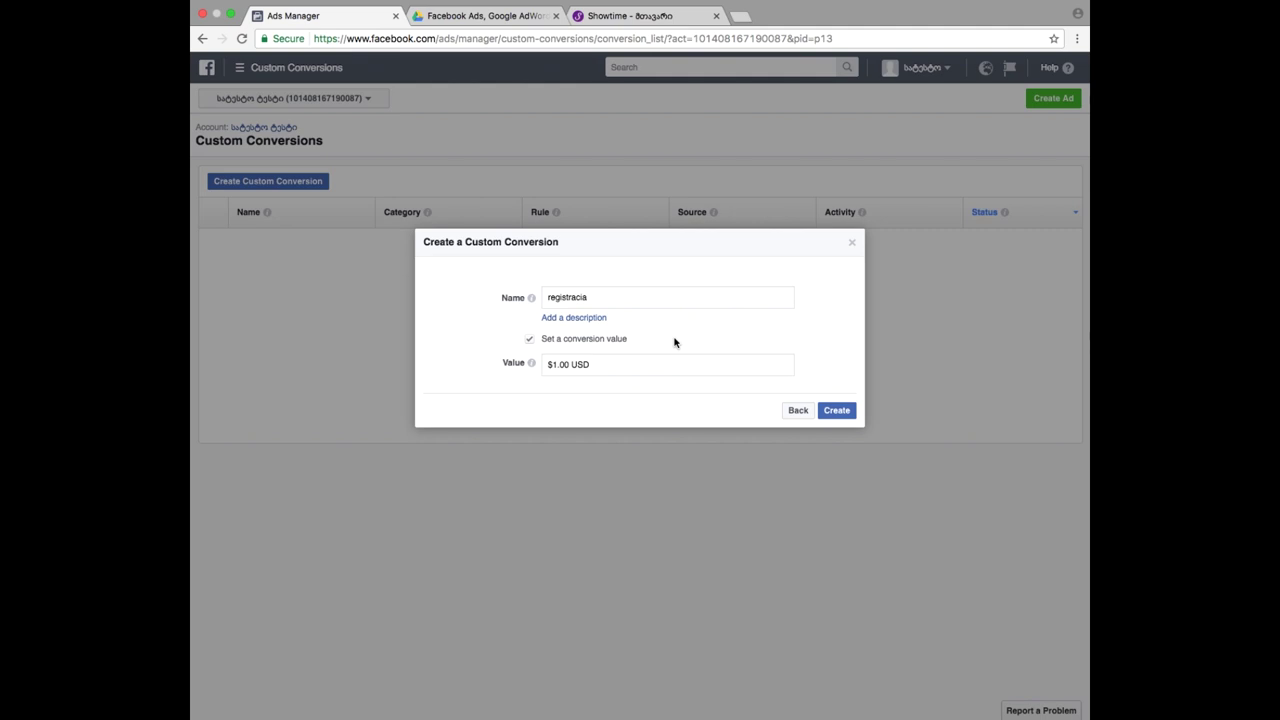
pyautogui.click(530, 341)
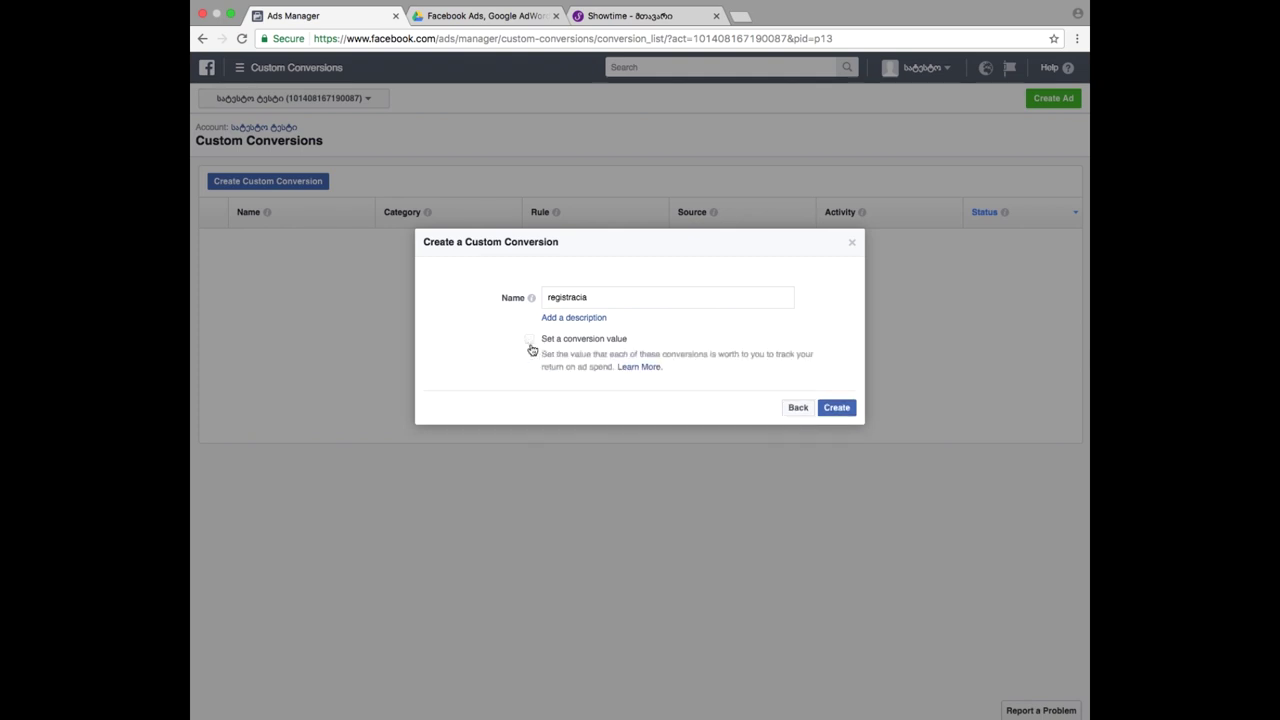
pyautogui.click(838, 408)
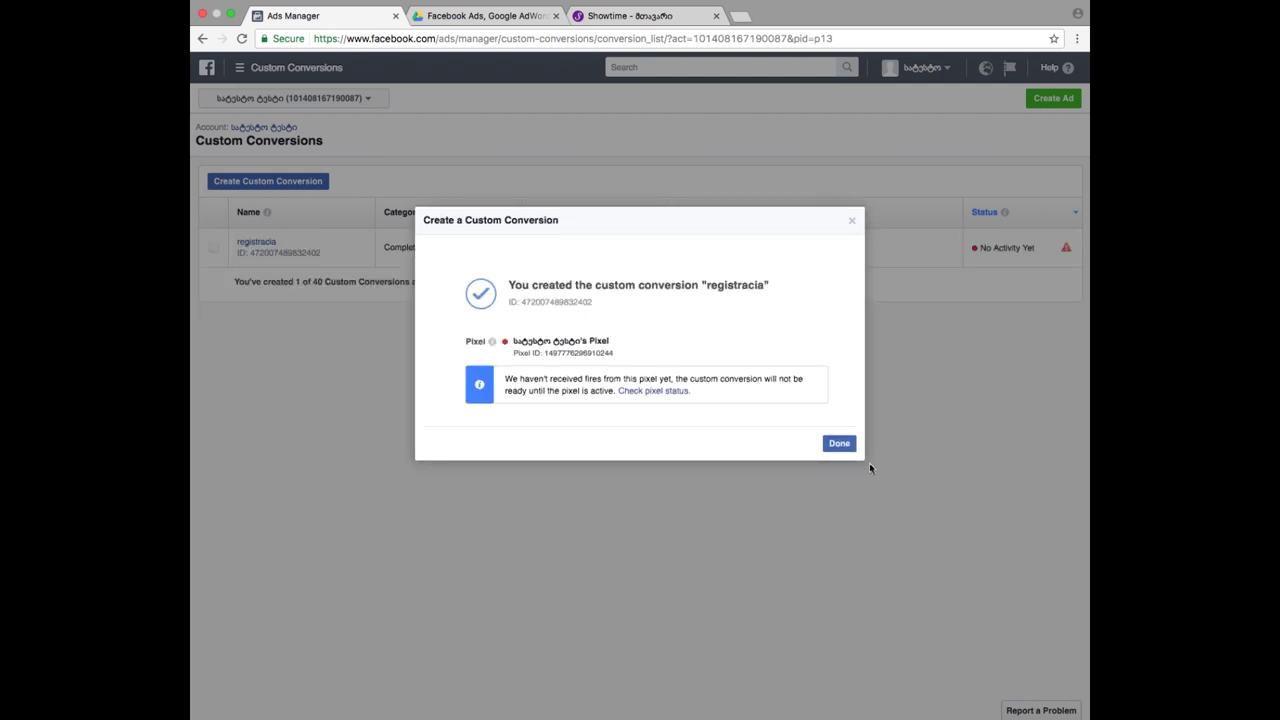
# - Dismiss the creation confirmation and return to the Ads Manager Campaigns list
pyautogui.click(838, 444)
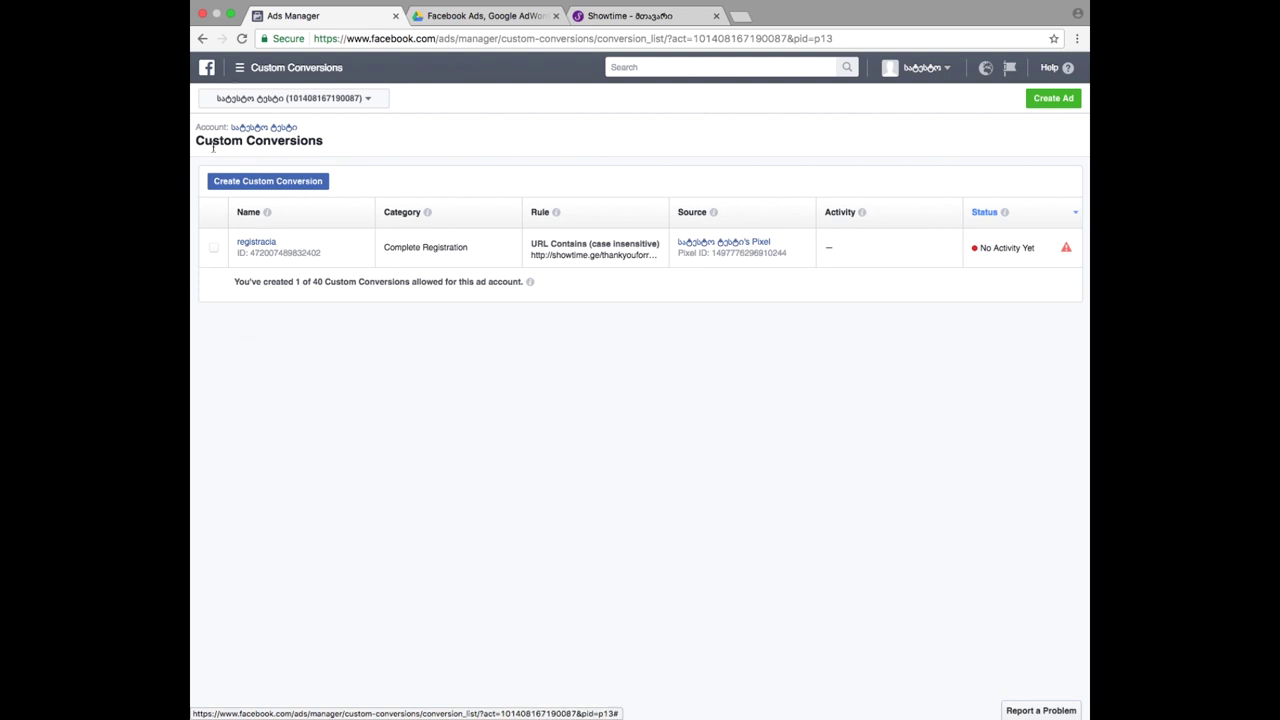
pyautogui.click(284, 76)
pyautogui.click(386, 343)
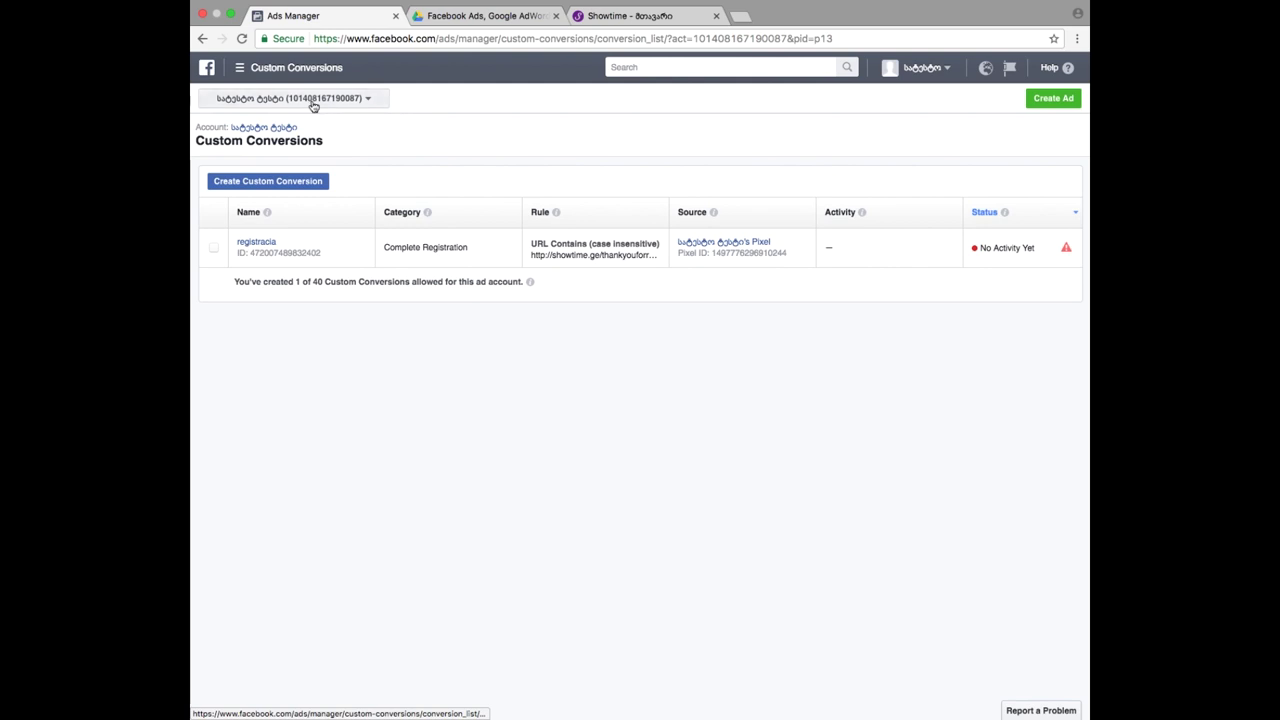
pyautogui.click(291, 68)
pyautogui.click(249, 145)
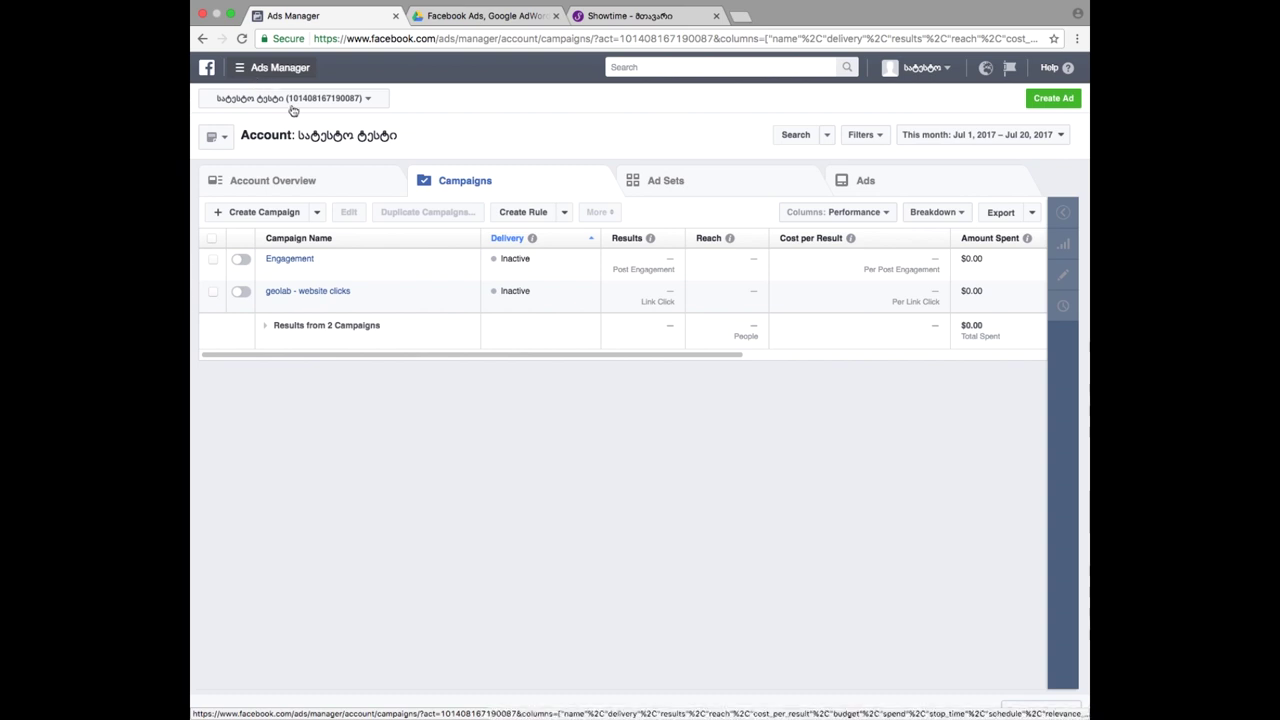
# - Start a new Ads Manager campaign, discarding the unfinished Traffic campaign draft
pyautogui.click(261, 212)
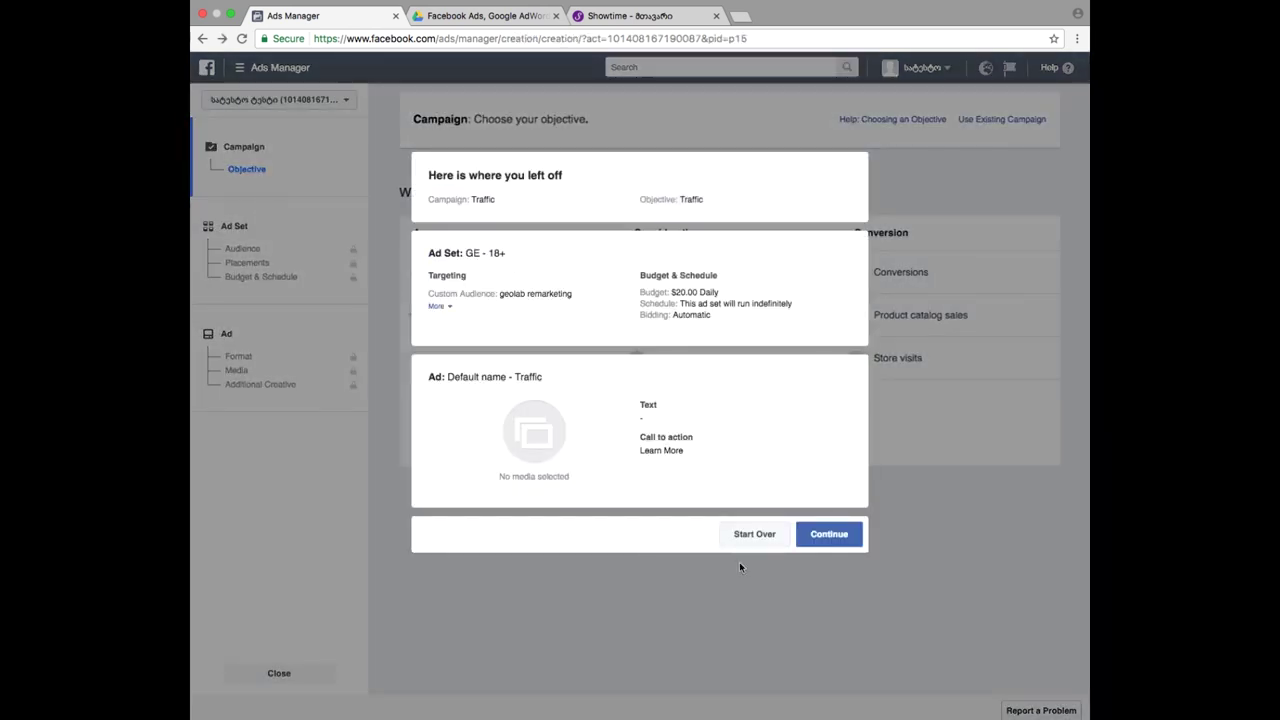
pyautogui.click(750, 534)
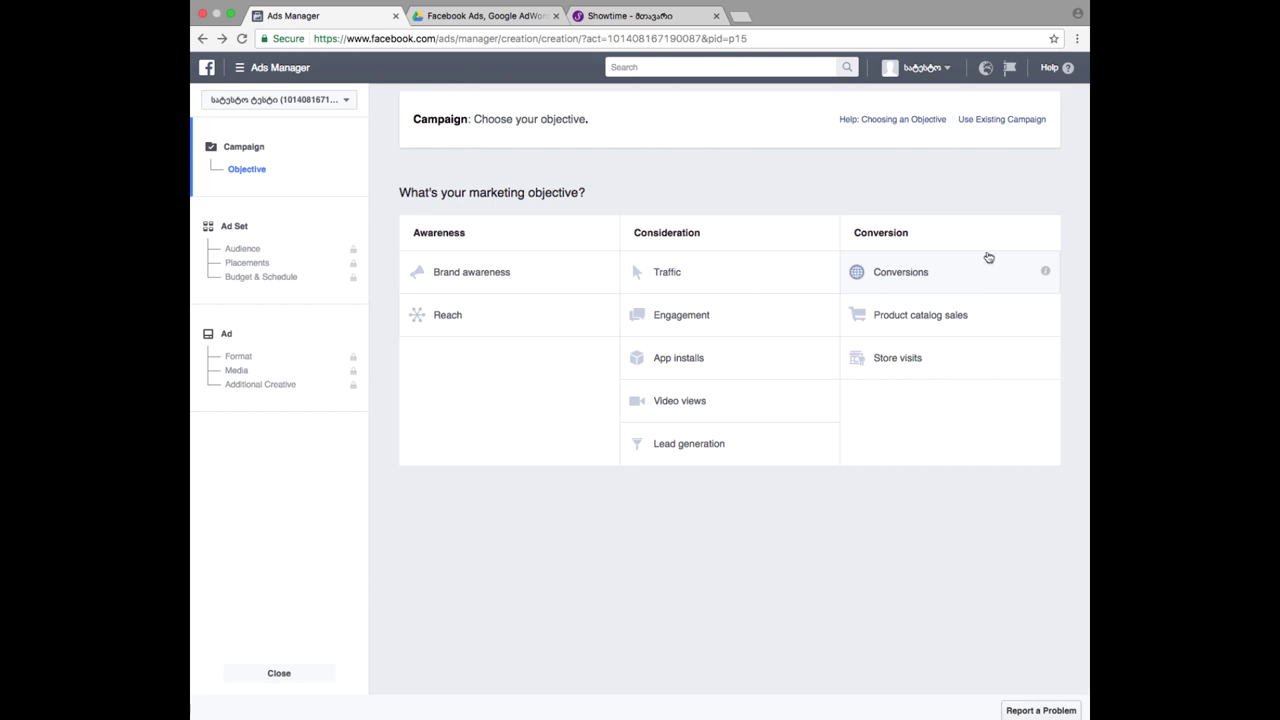
# - Choose Conversions as the campaign objective and continue to the ad set setup
pyautogui.click(938, 275)
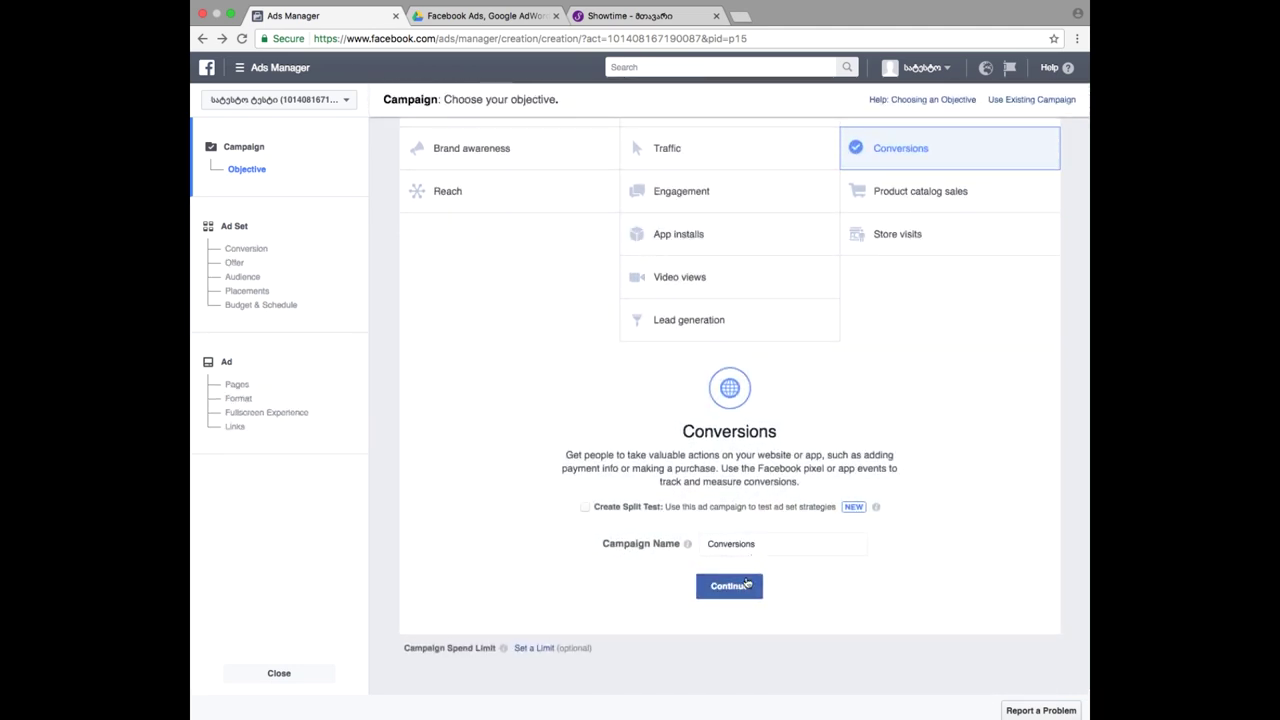
pyautogui.click(747, 583)
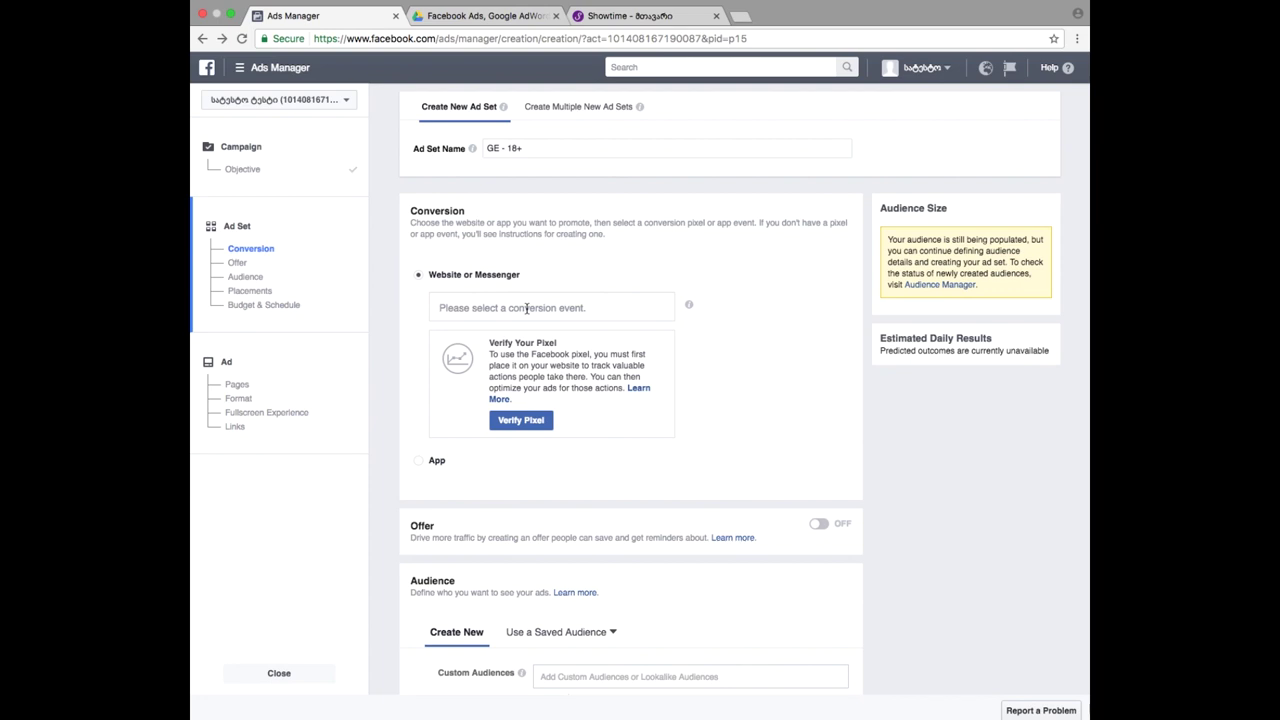
# - Set the 'GE - 18+' ad set's conversion event to the 'registracia' custom conversion
pyautogui.click(526, 308)
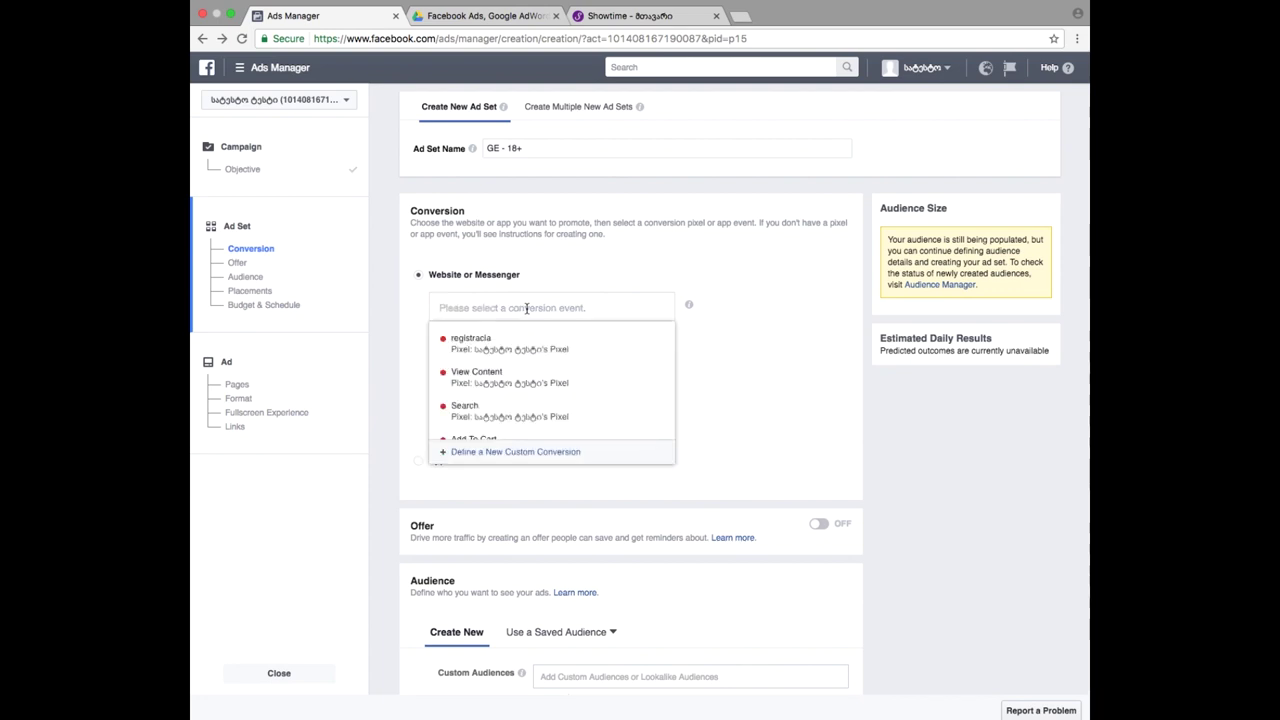
pyautogui.moveTo(526, 350)
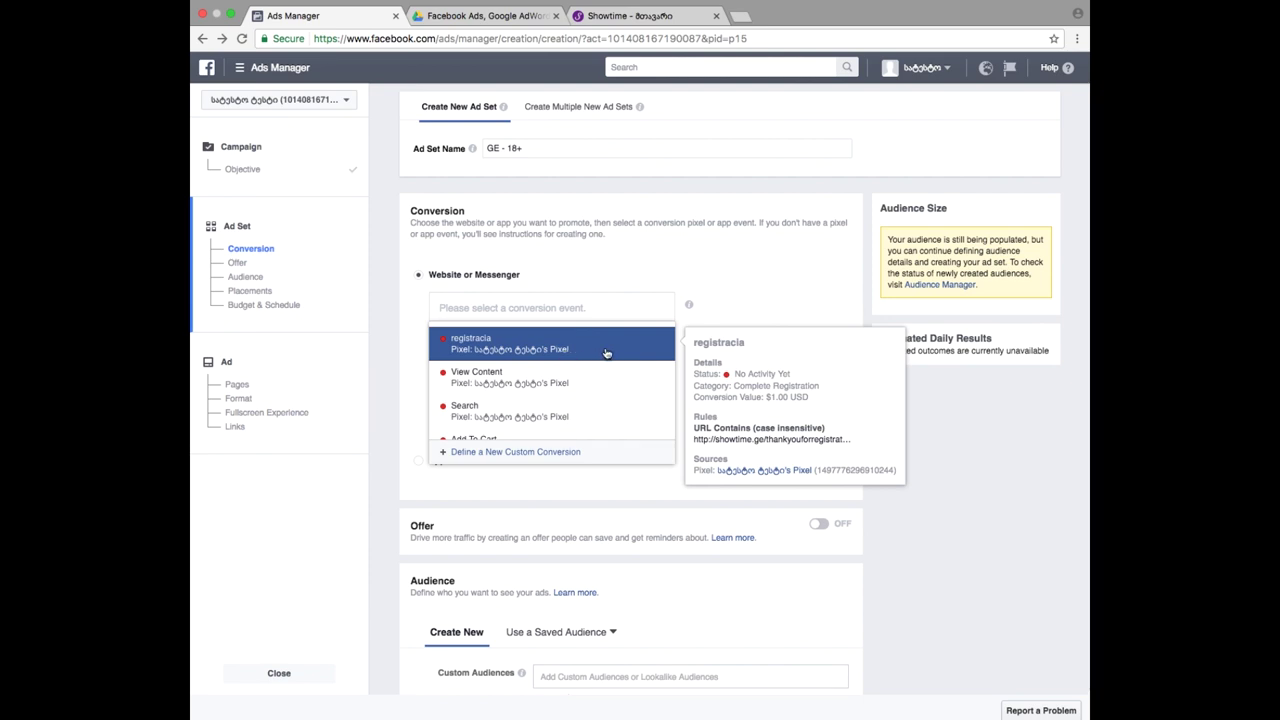
pyautogui.scroll(-5, 589, 399)
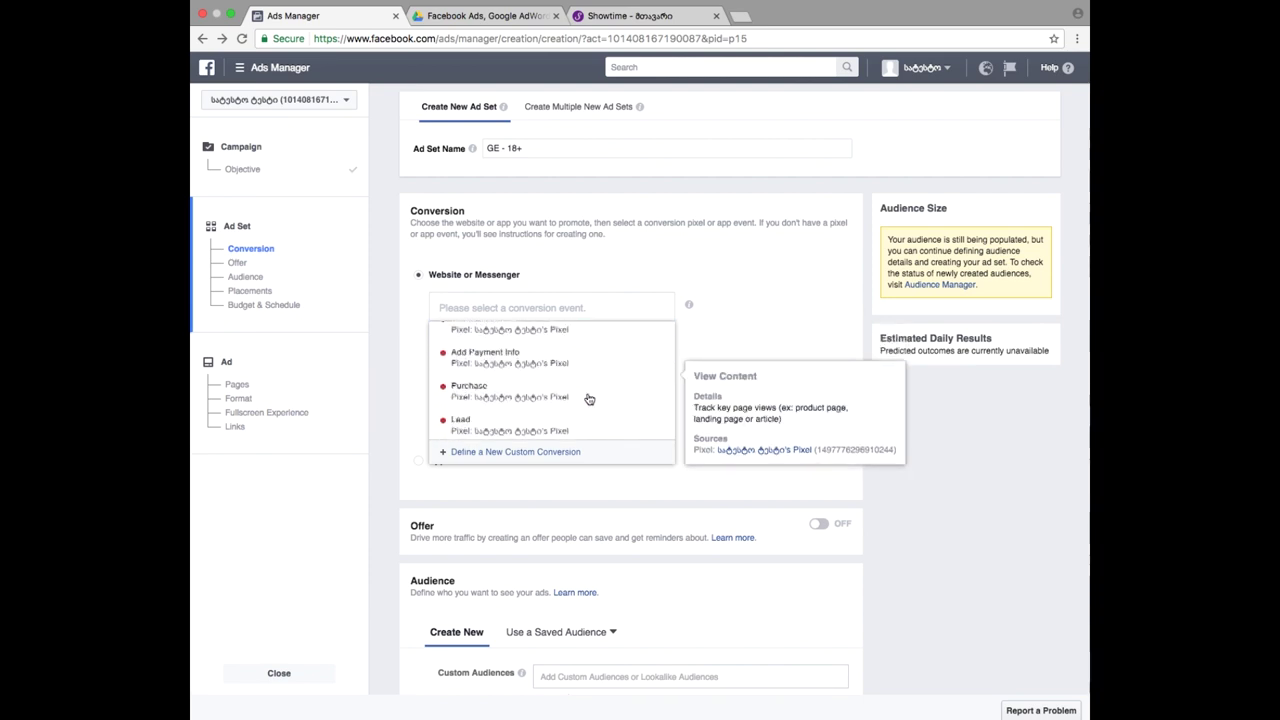
pyautogui.scroll(5, 580, 395)
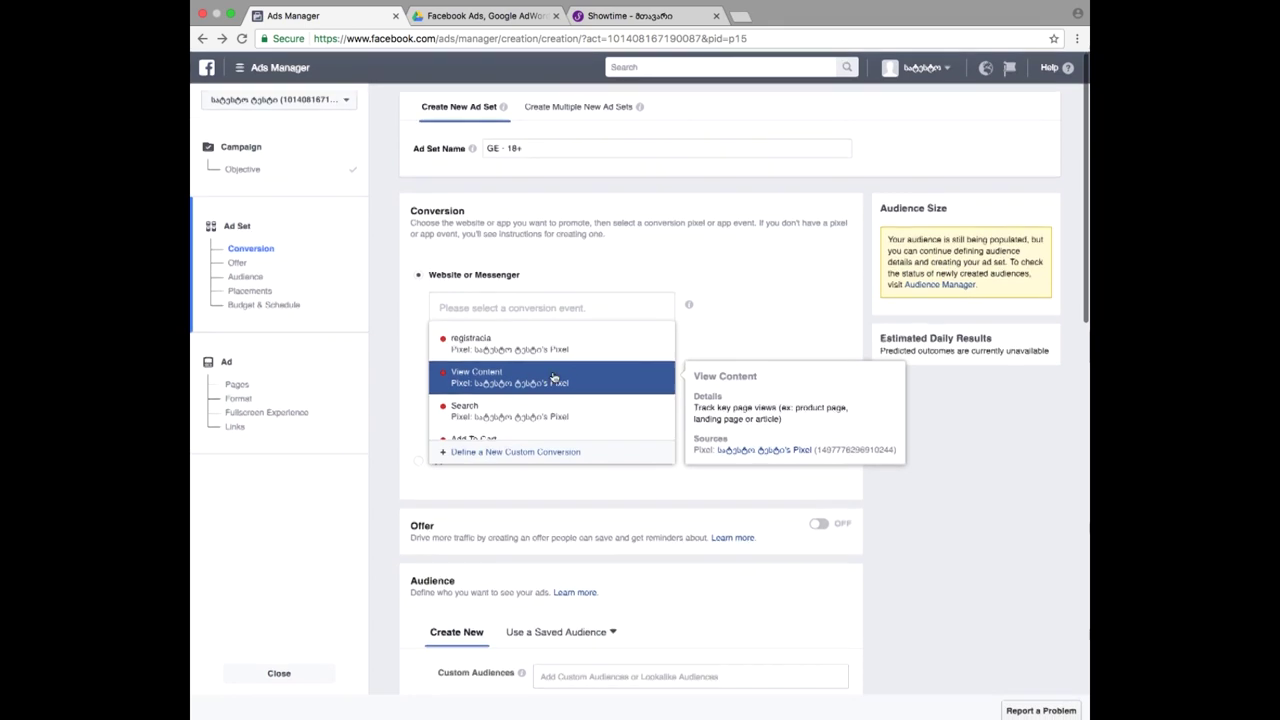
pyautogui.click(467, 343)
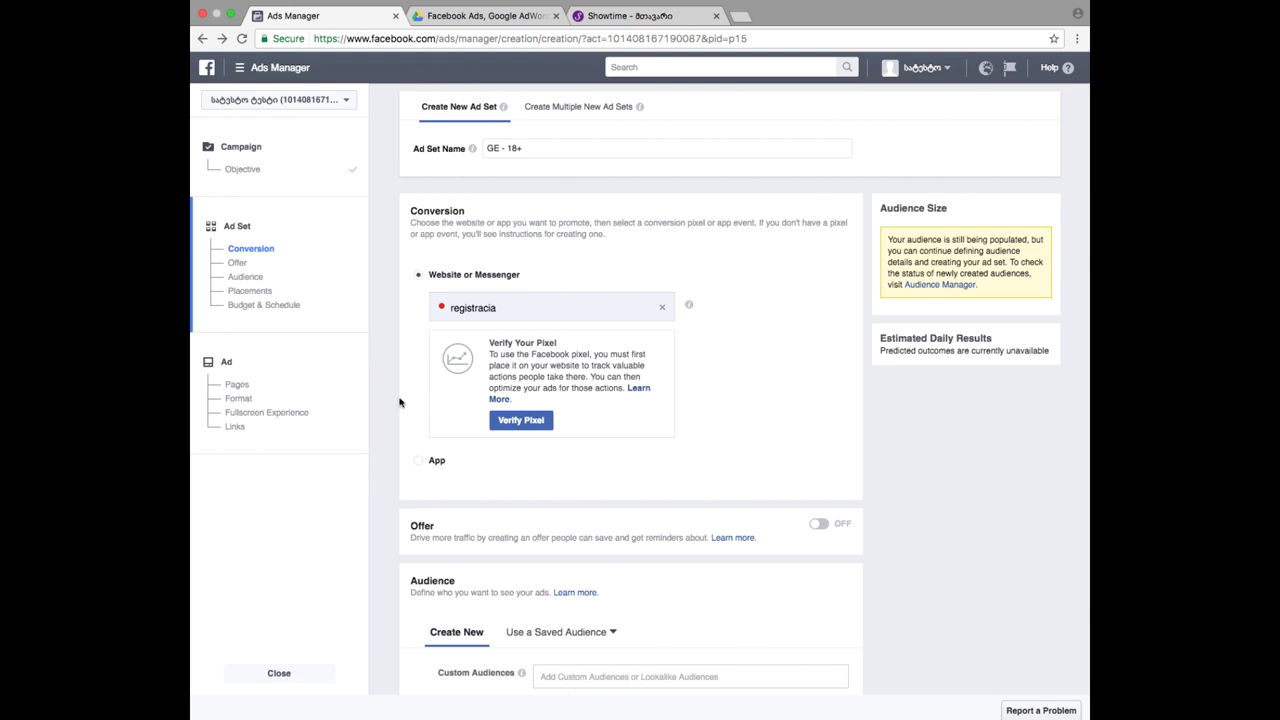
pyautogui.scroll(-5, 367, 244)
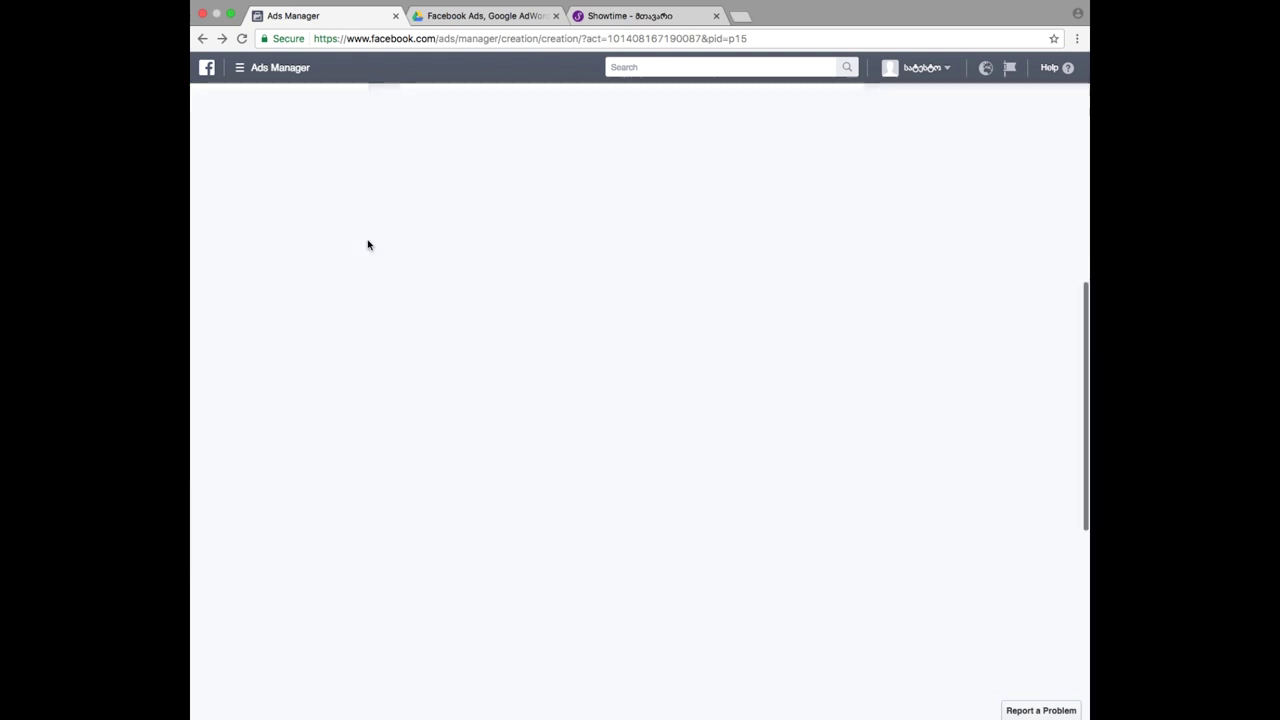
pyautogui.scroll(5, 367, 244)
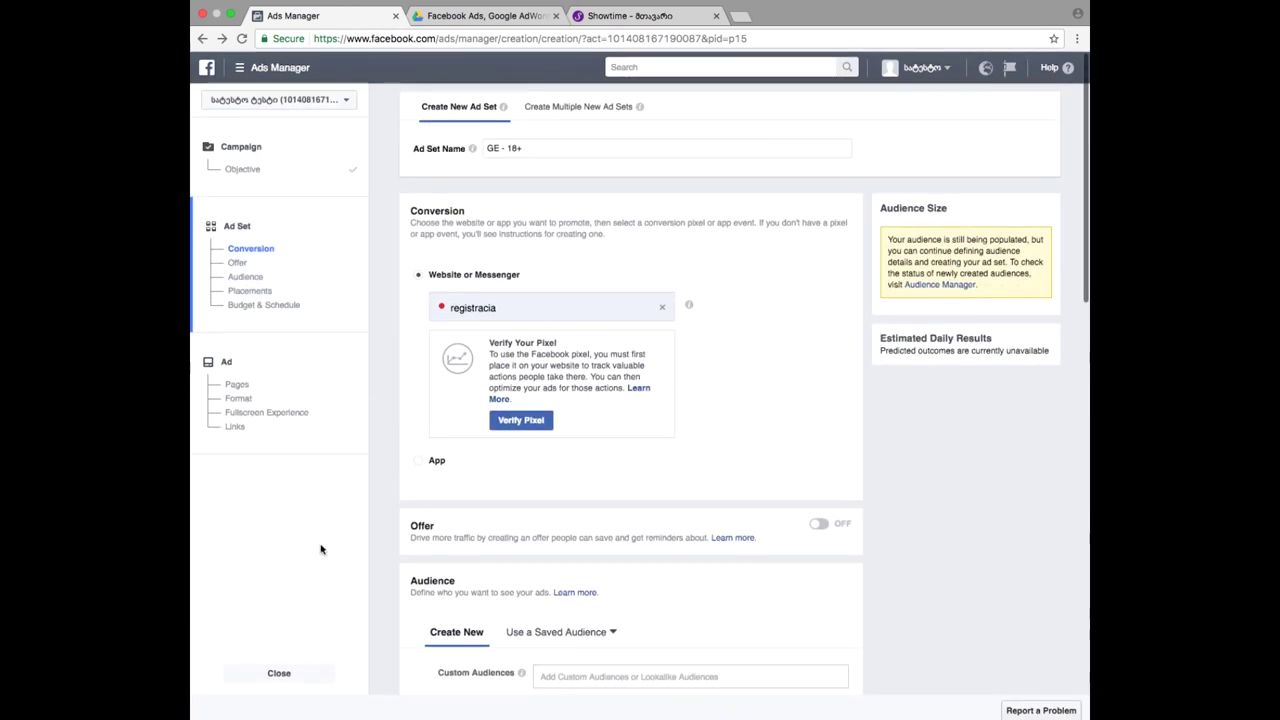
# - Leave the unfinished ad without saving, then load facebook.com by typing 'face' in the address bar
pyautogui.click(278, 675)
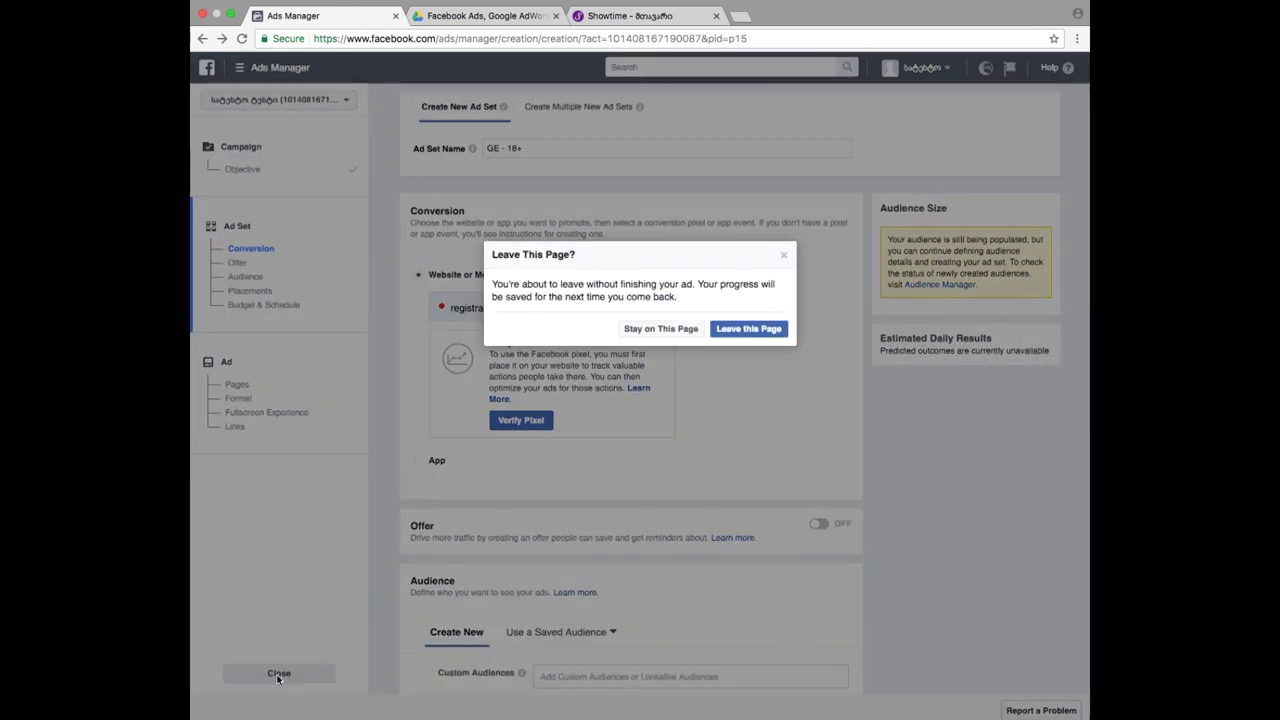
pyautogui.click(727, 334)
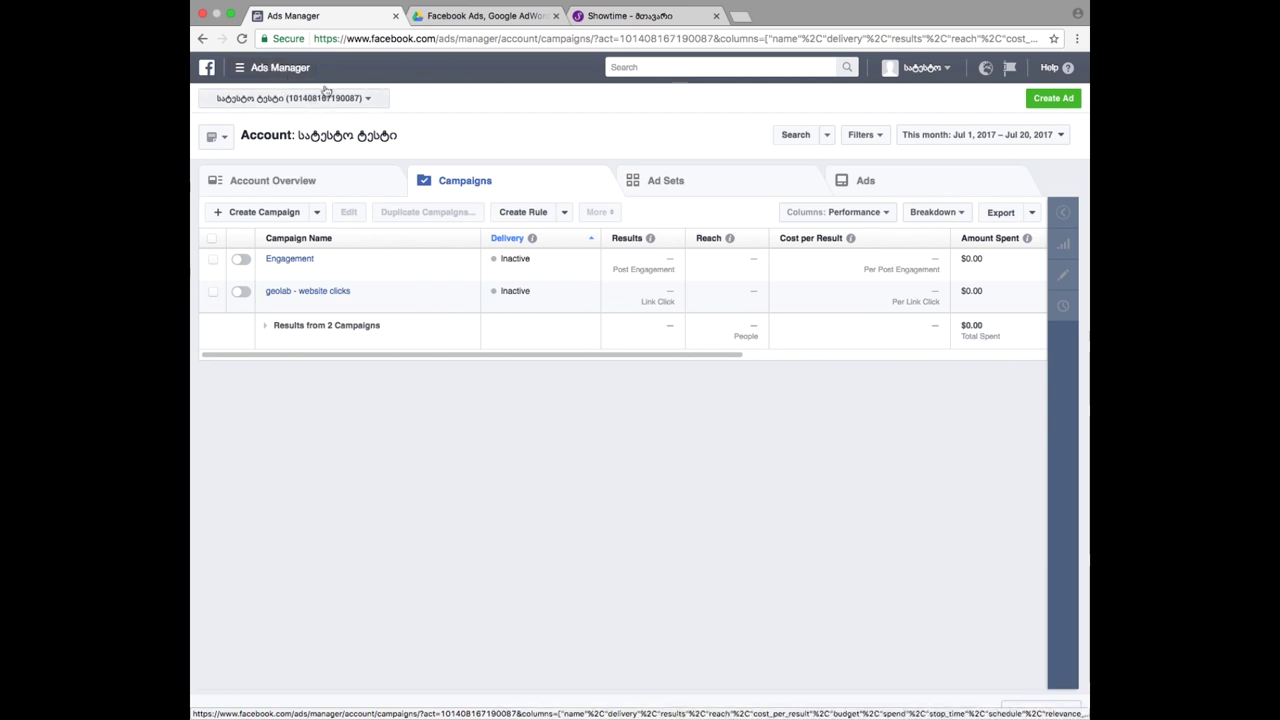
pyautogui.click(361, 40)
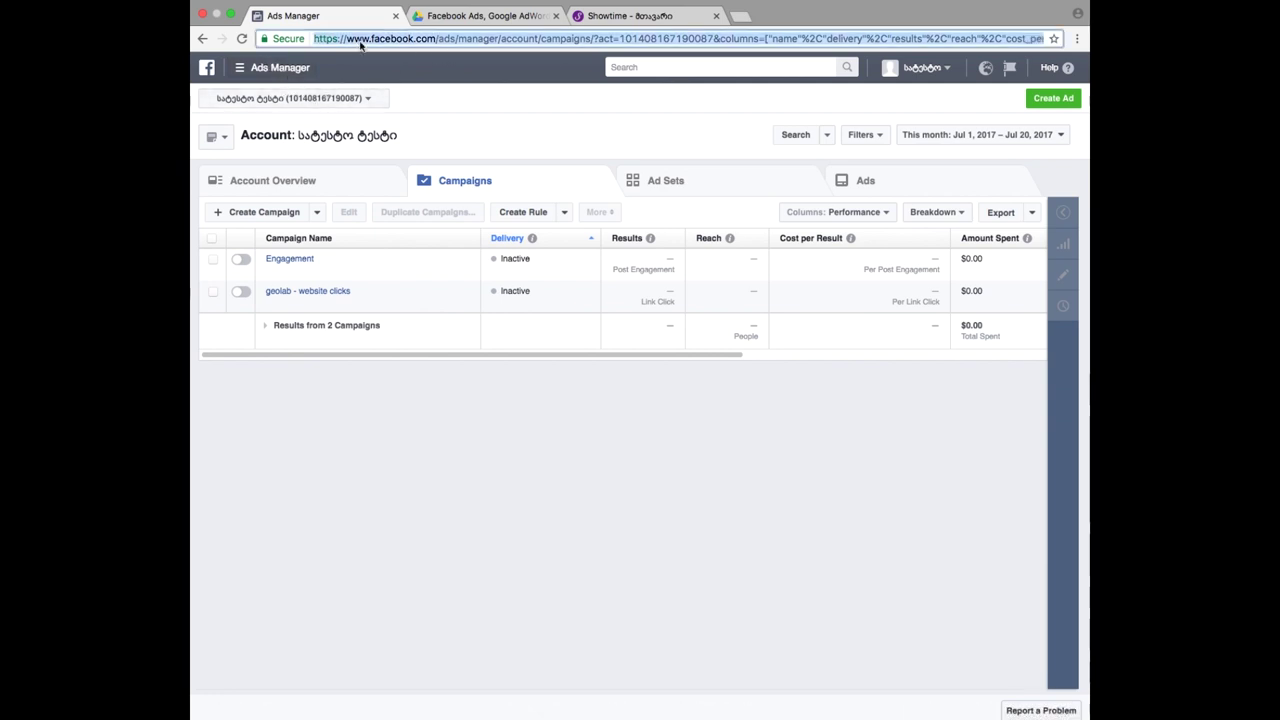
pyautogui.write('face')
pyautogui.press('Return')
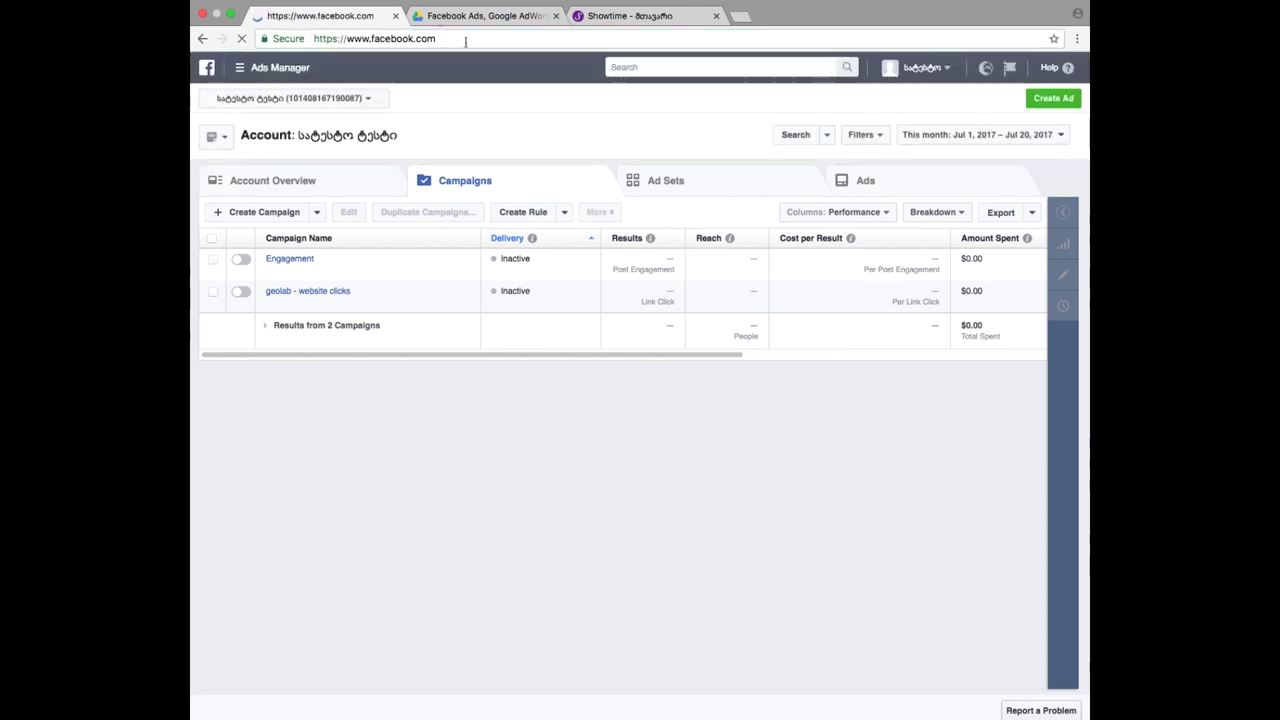
# - Log out of the Facebook account from the account options menu
pyautogui.click(930, 72)
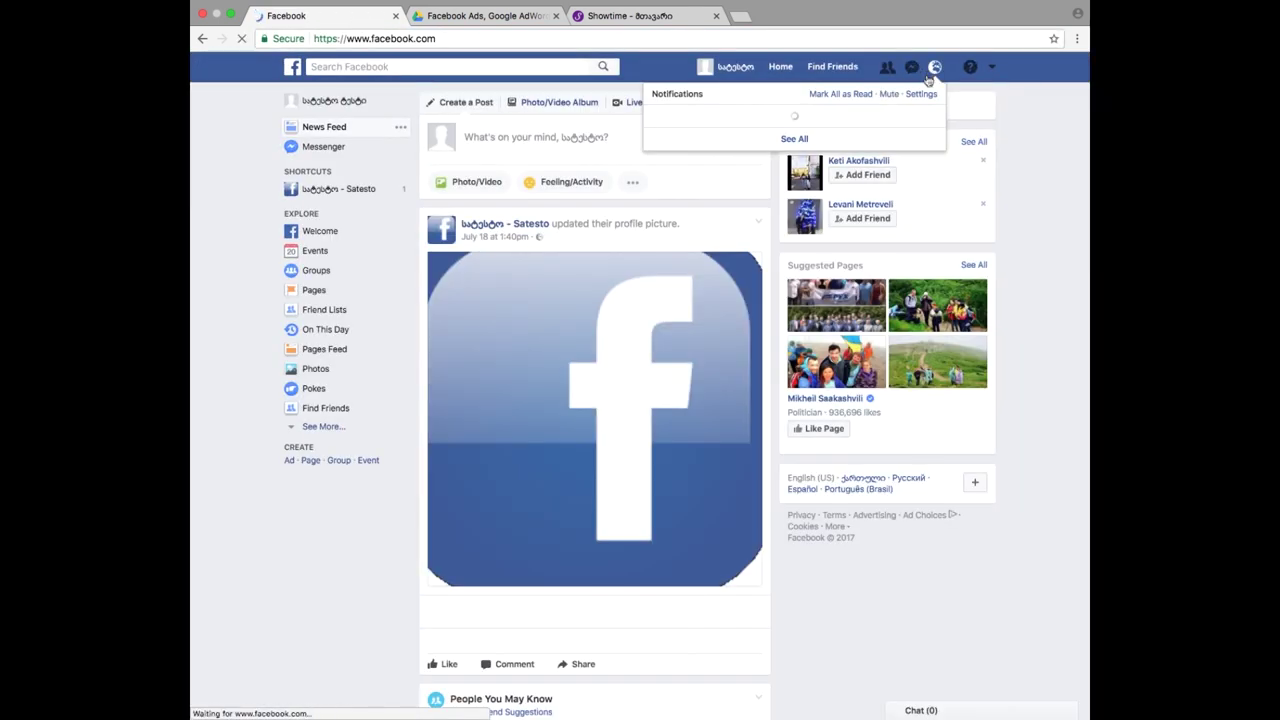
pyautogui.click(993, 67)
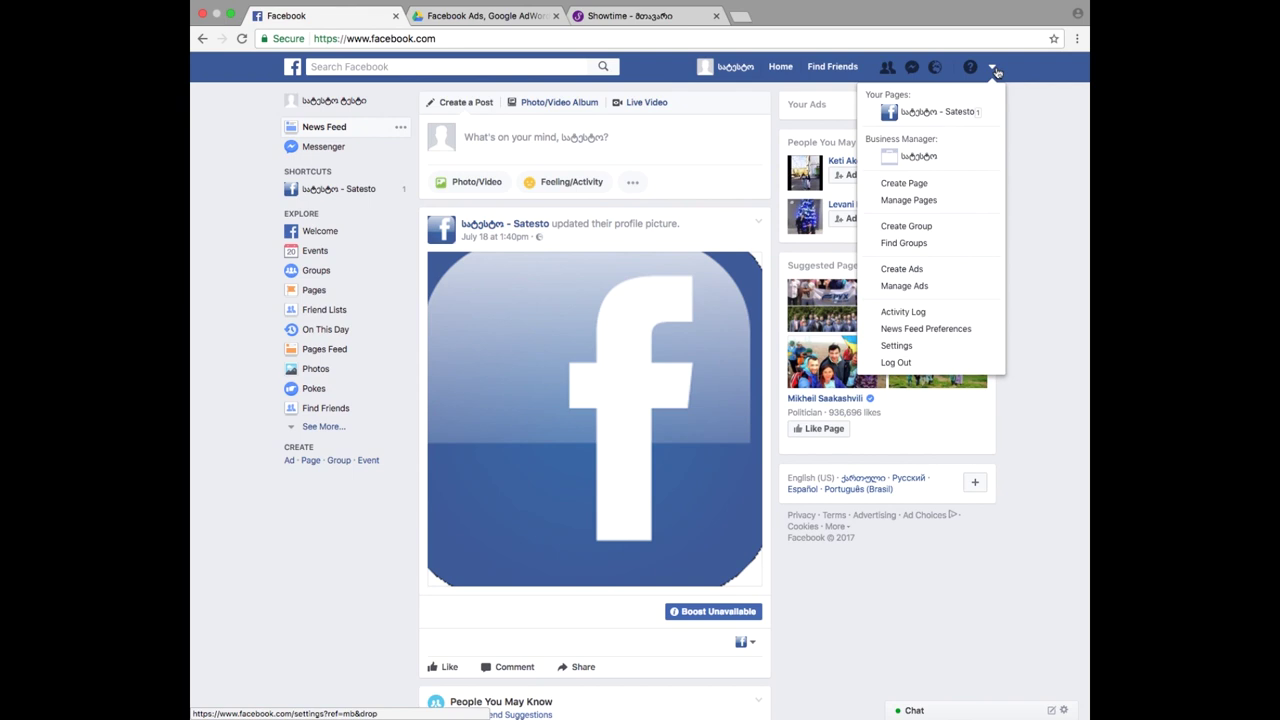
pyautogui.click(965, 363)
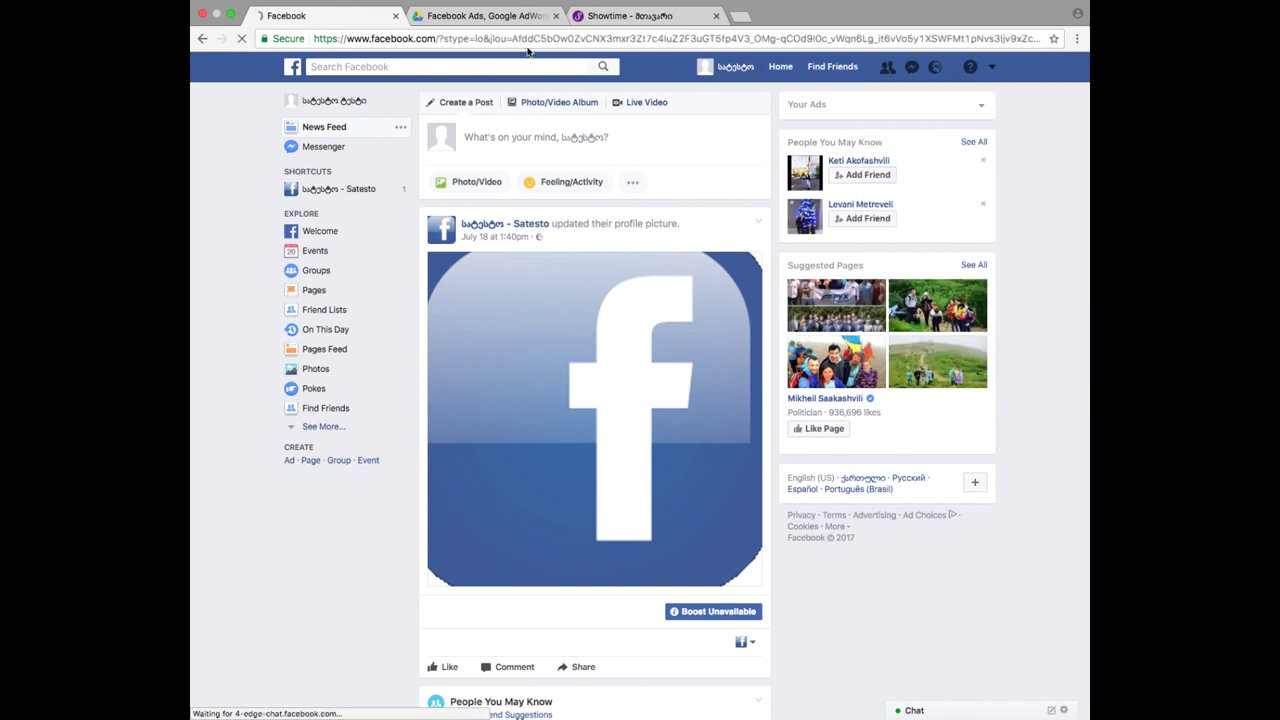
# - Close the Google AdWords and Showtime tabs and open a new blank tab
pyautogui.click(556, 16)
pyautogui.click(556, 16)
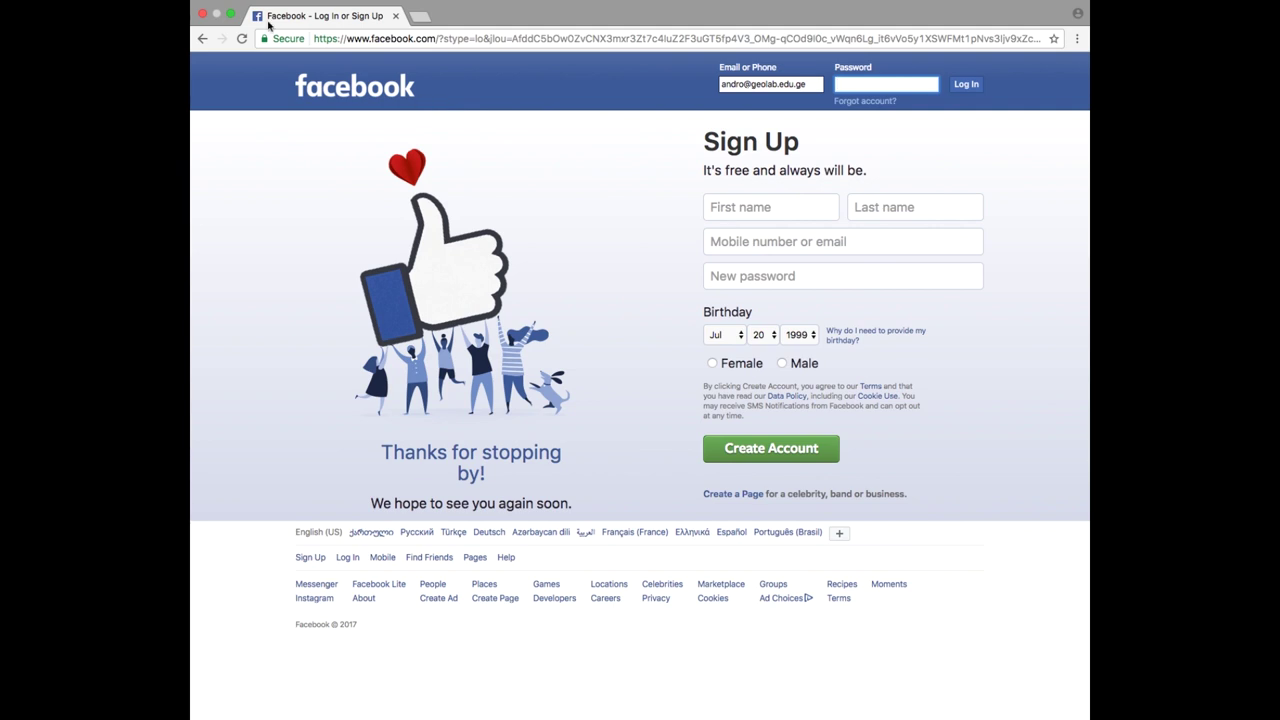
pyautogui.click(421, 16)
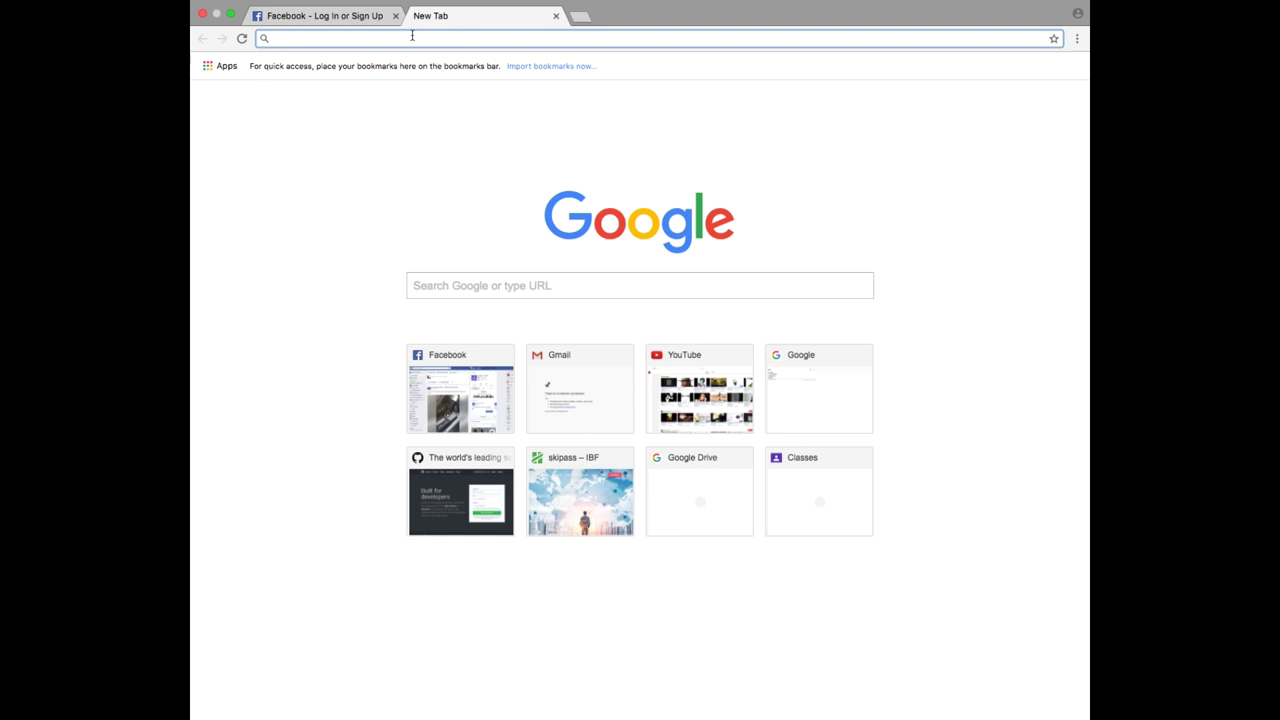
# - Go to business.facebook.com by typing 'bu' and accepting the suggestion
pyautogui.write('business.facebook.com')
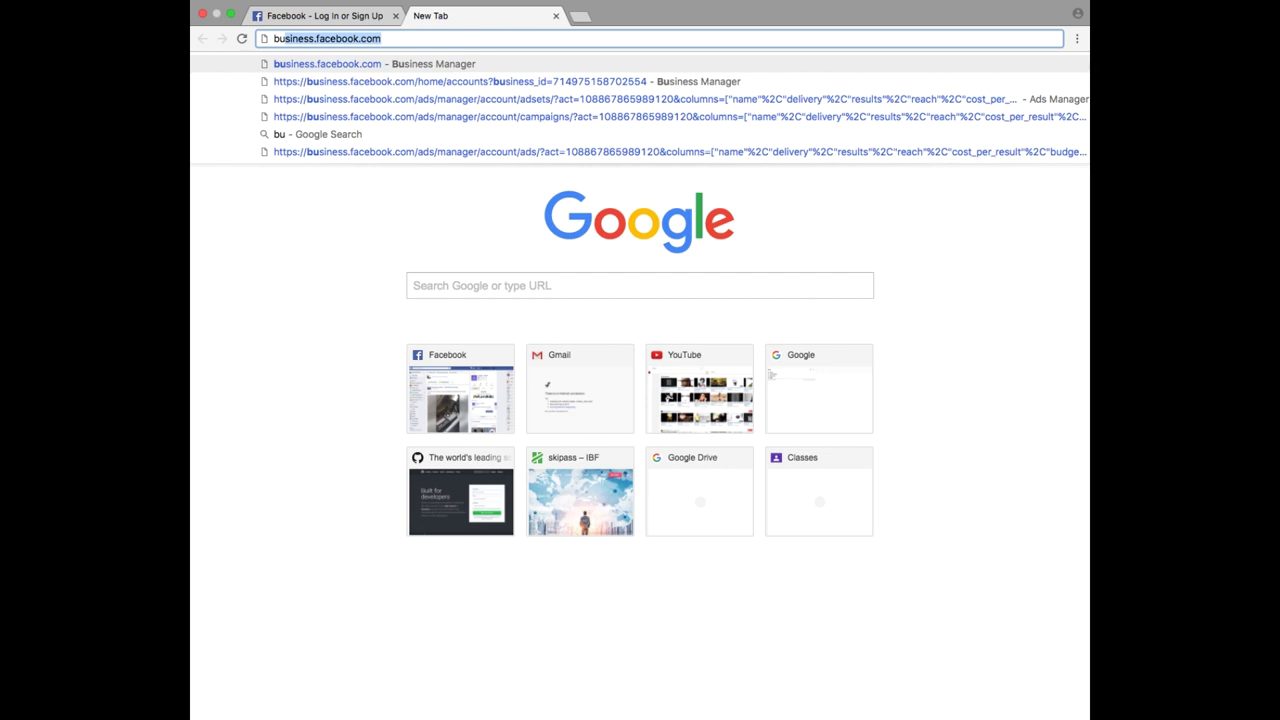
pyautogui.press('Return')
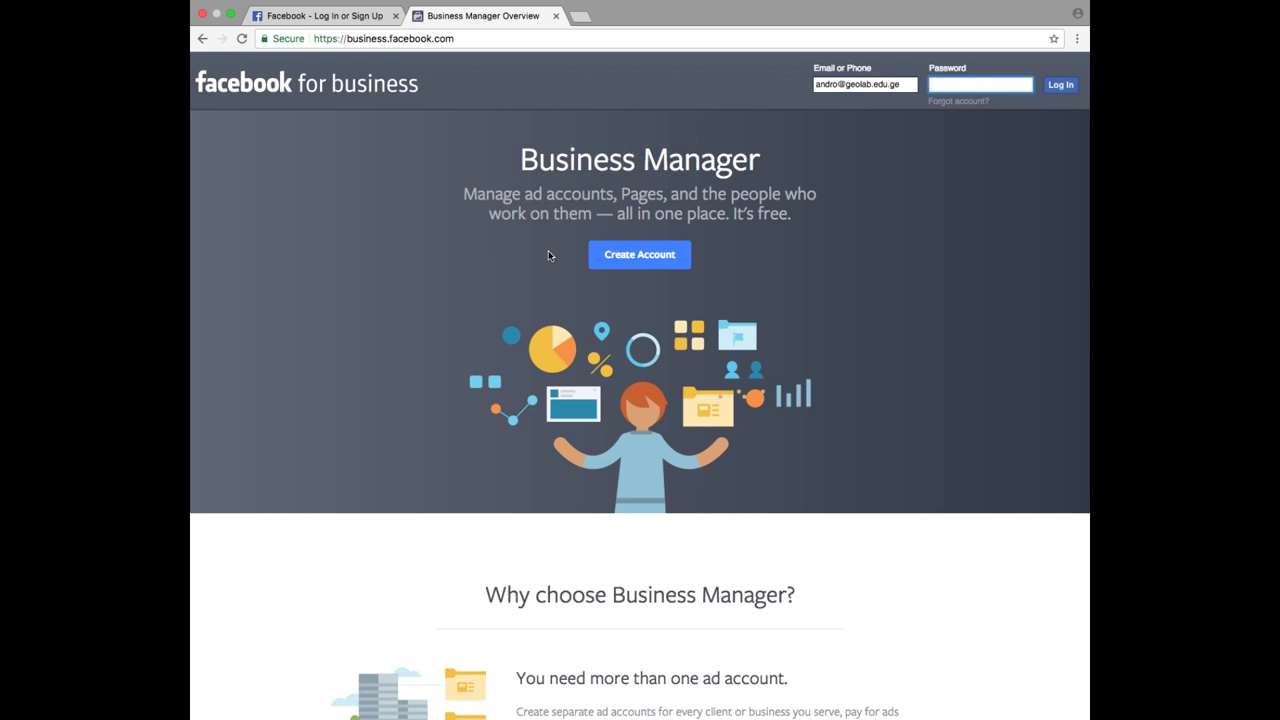
# - Choose Create Account and log in to Facebook with the account password
pyautogui.click(667, 256)
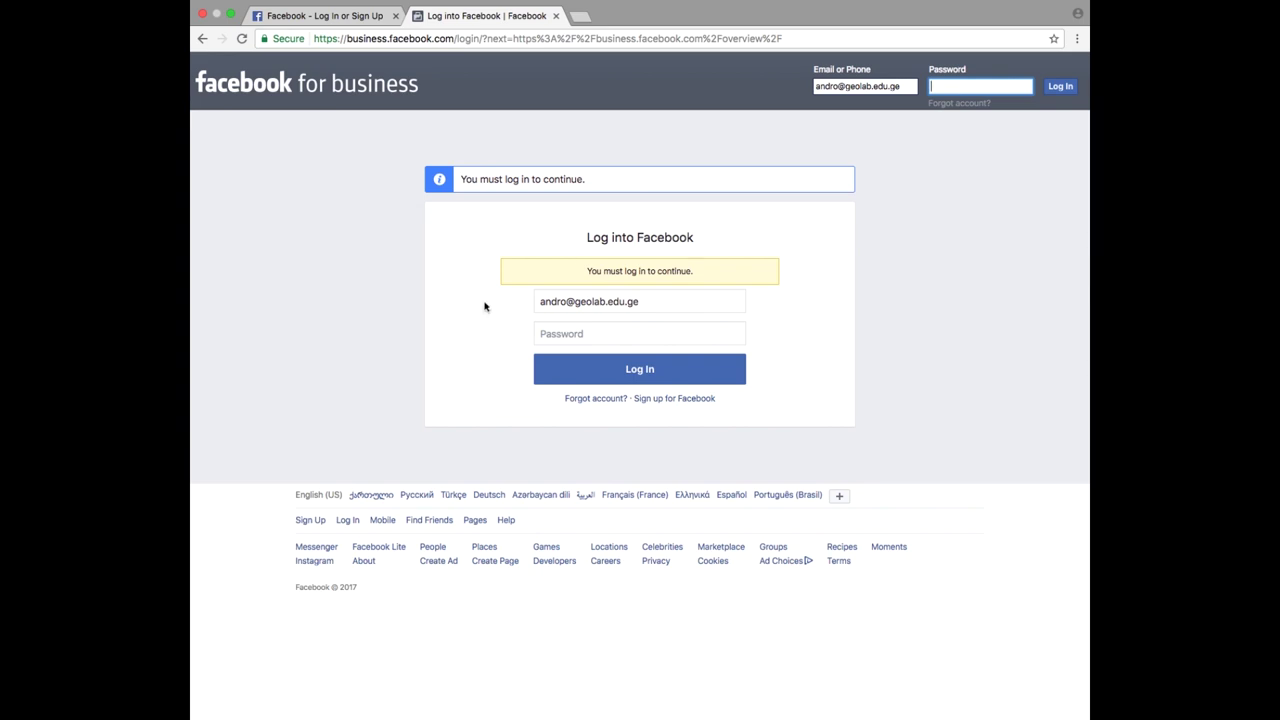
pyautogui.click(575, 325)
pyautogui.write('•••••')
pyautogui.press('BackSpace')
pyautogui.press('BackSpace')
pyautogui.press('BackSpace')
pyautogui.press('BackSpace')
pyautogui.press('BackSpace')
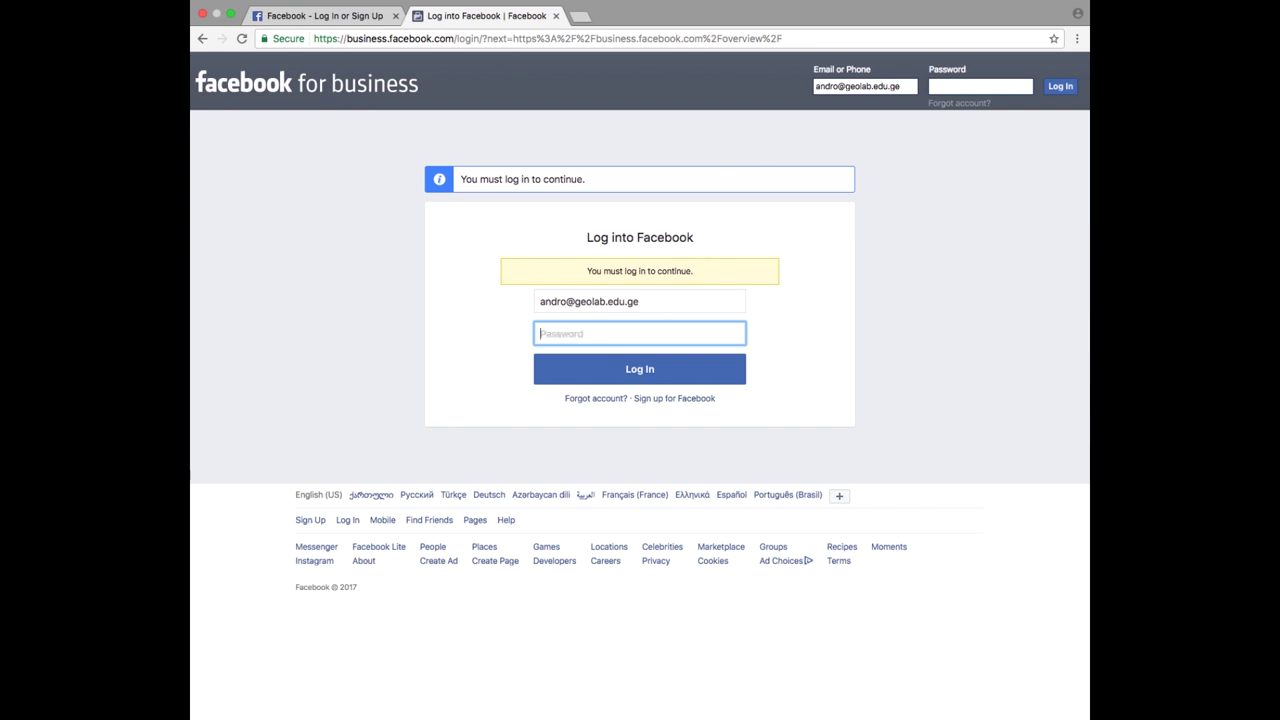
pyautogui.write('••••••••')
pyautogui.click(640, 382)
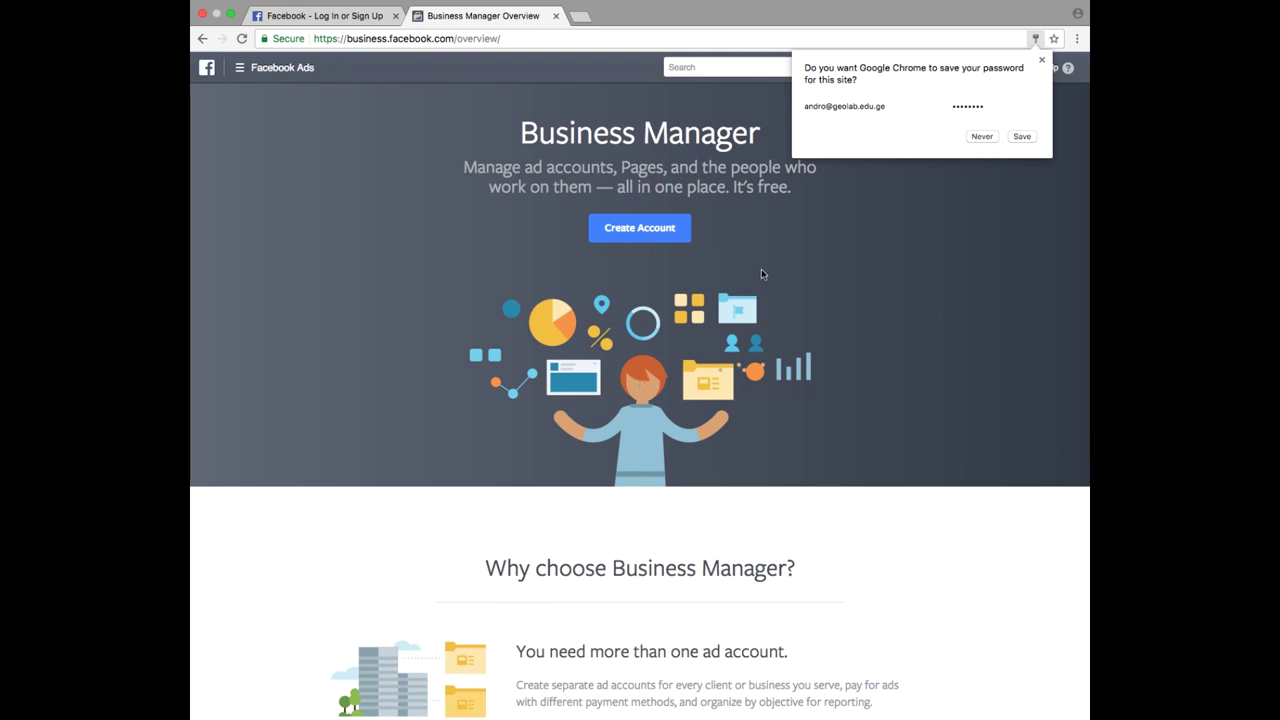
# - Dismiss the save-password offer, start a Business Manager account, and submit business name 'satesto'
pyautogui.click(878, 304)
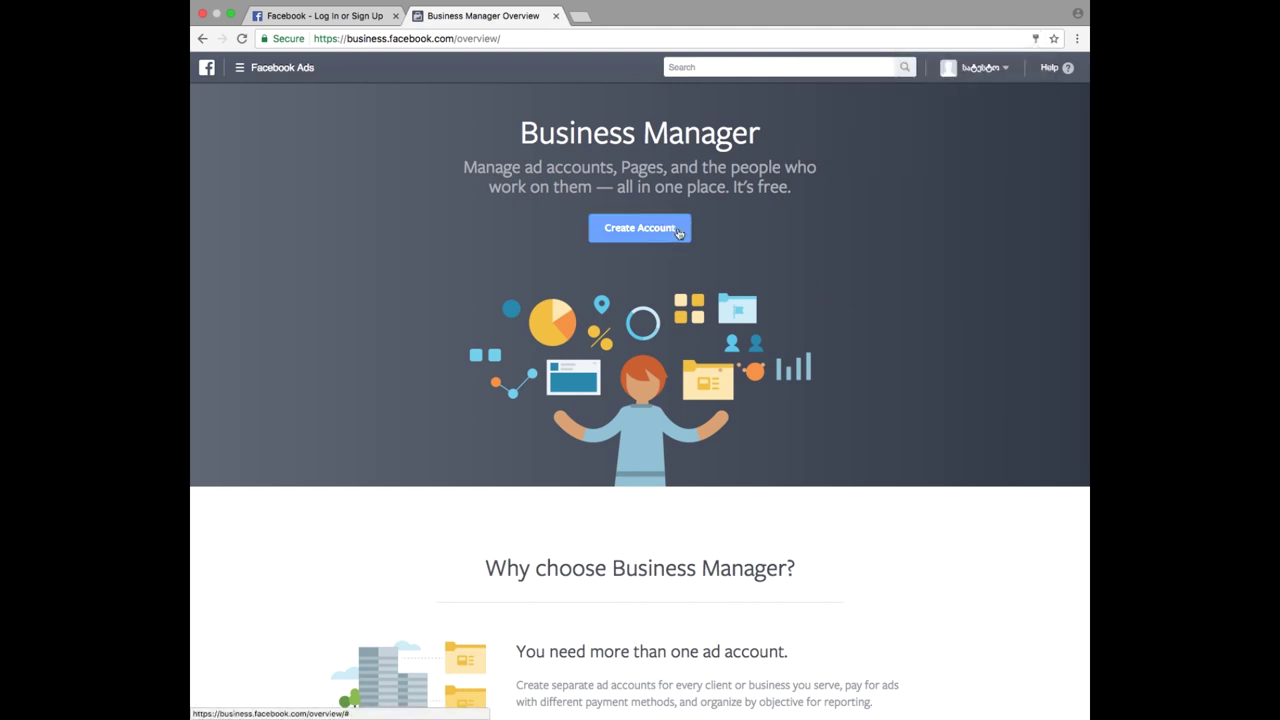
pyautogui.click(672, 234)
pyautogui.click(576, 398)
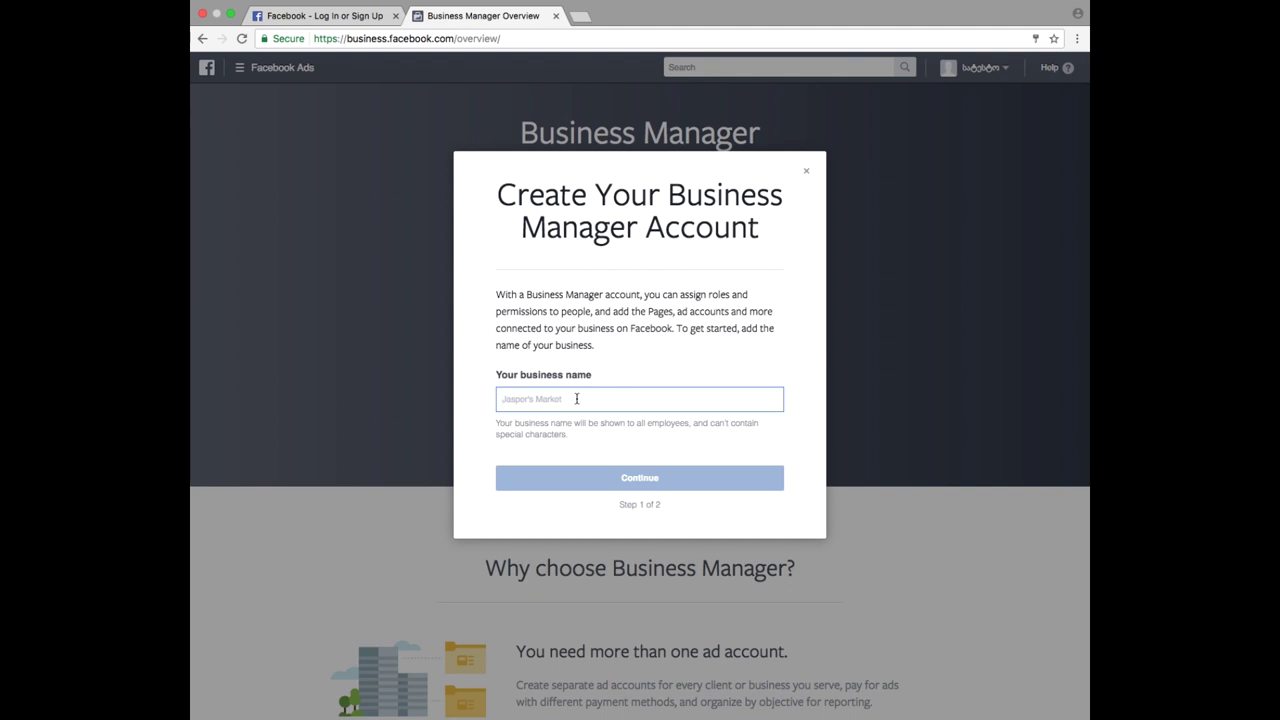
pyautogui.write('satesto')
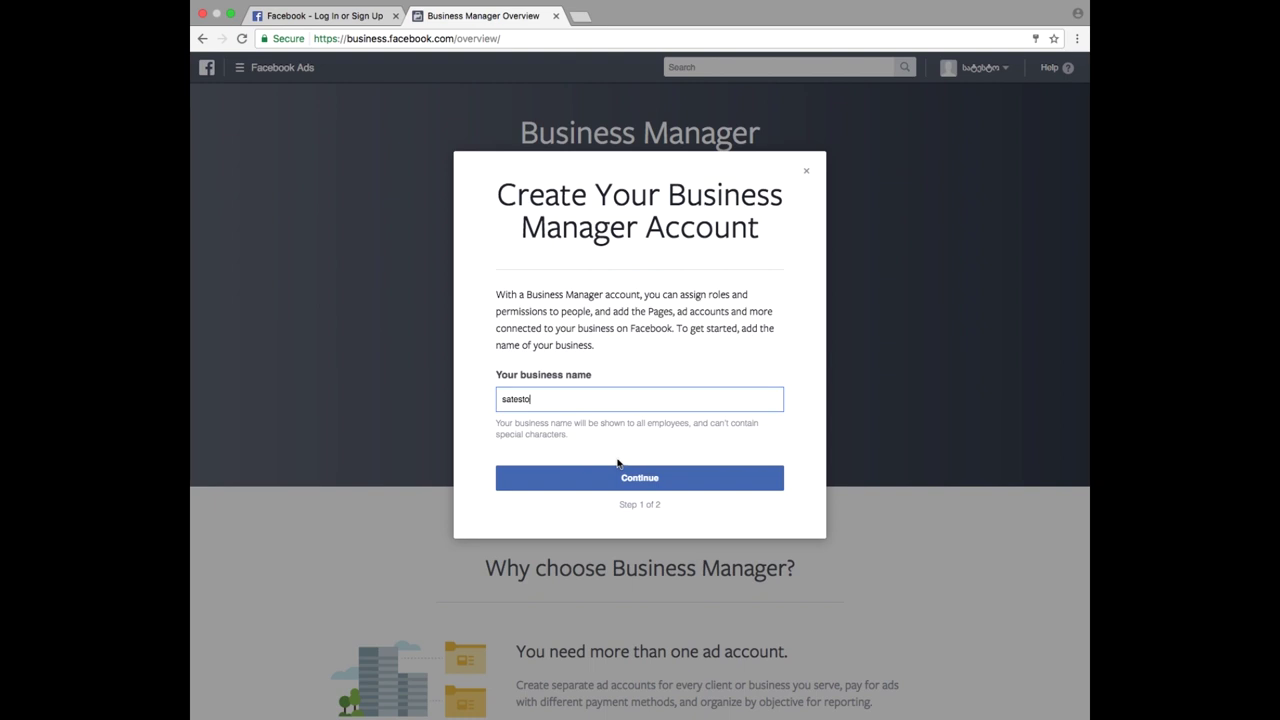
pyautogui.click(636, 484)
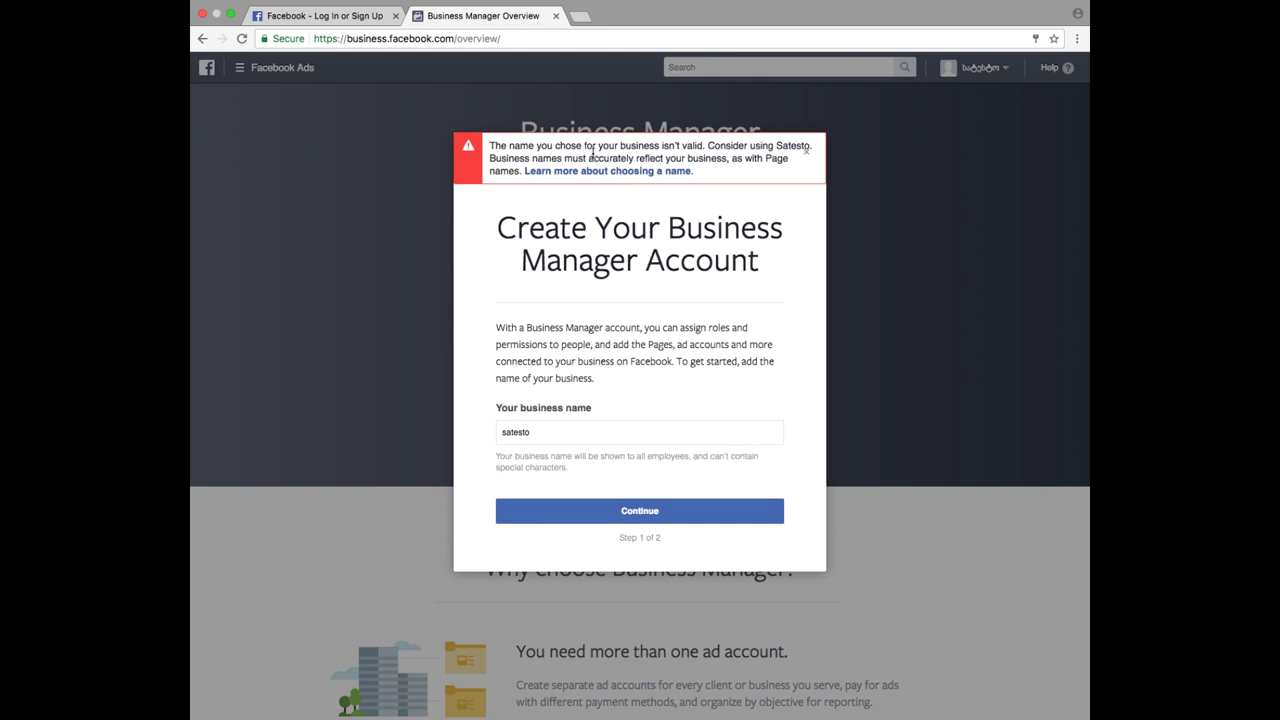
# - After the invalid-name error, replace the business name with Georgian 'სატესტო' and submit
pyautogui.tripleClick(742, 158)
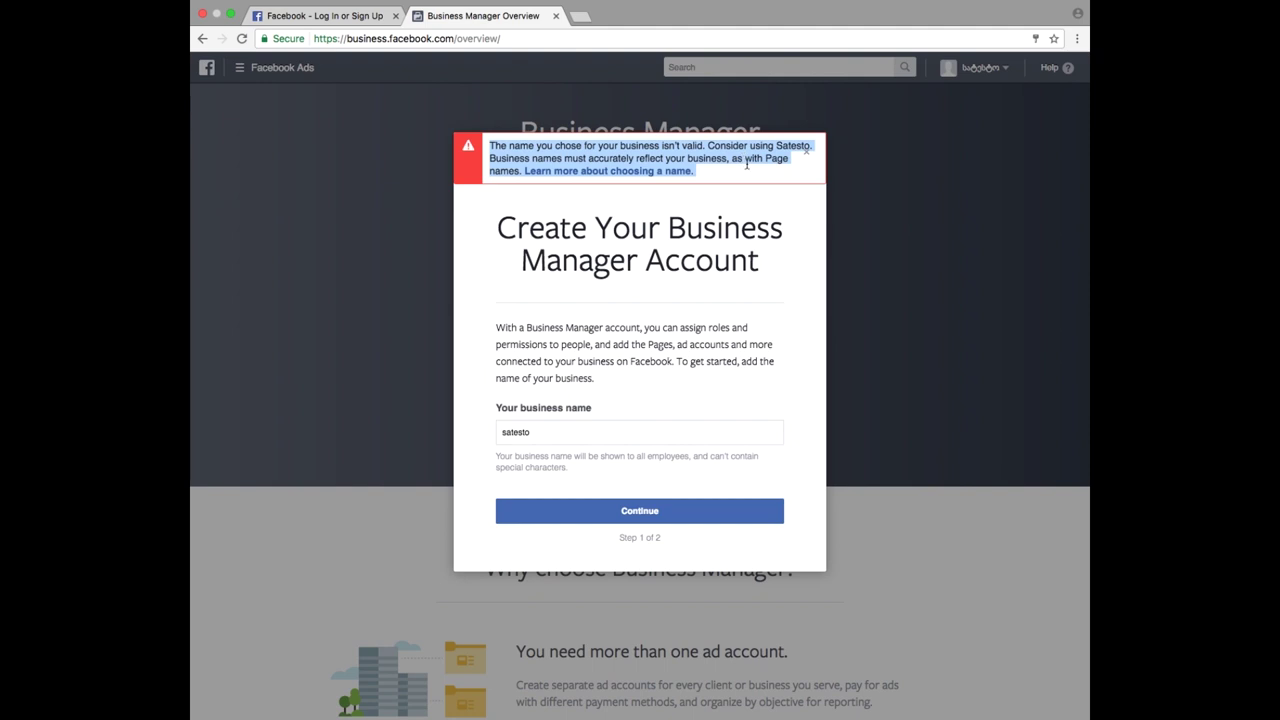
pyautogui.click(746, 165)
pyautogui.doubleClick(556, 429)
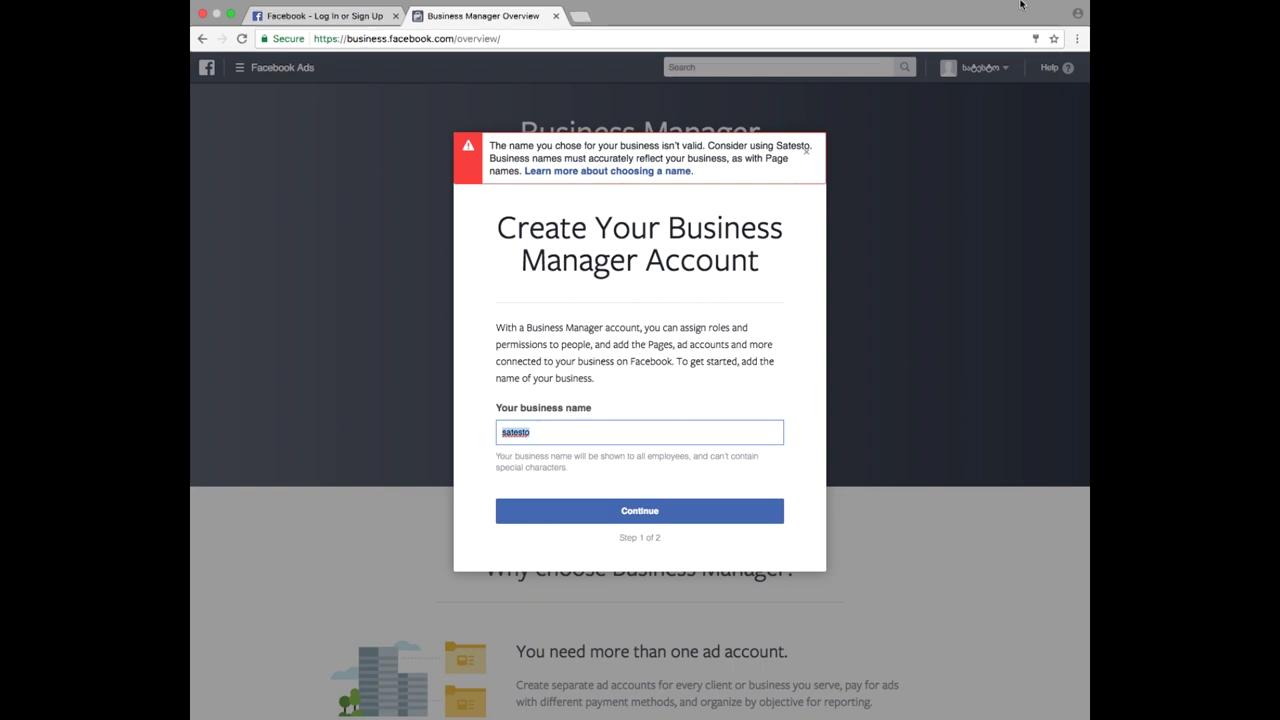
pyautogui.click(874, 8)
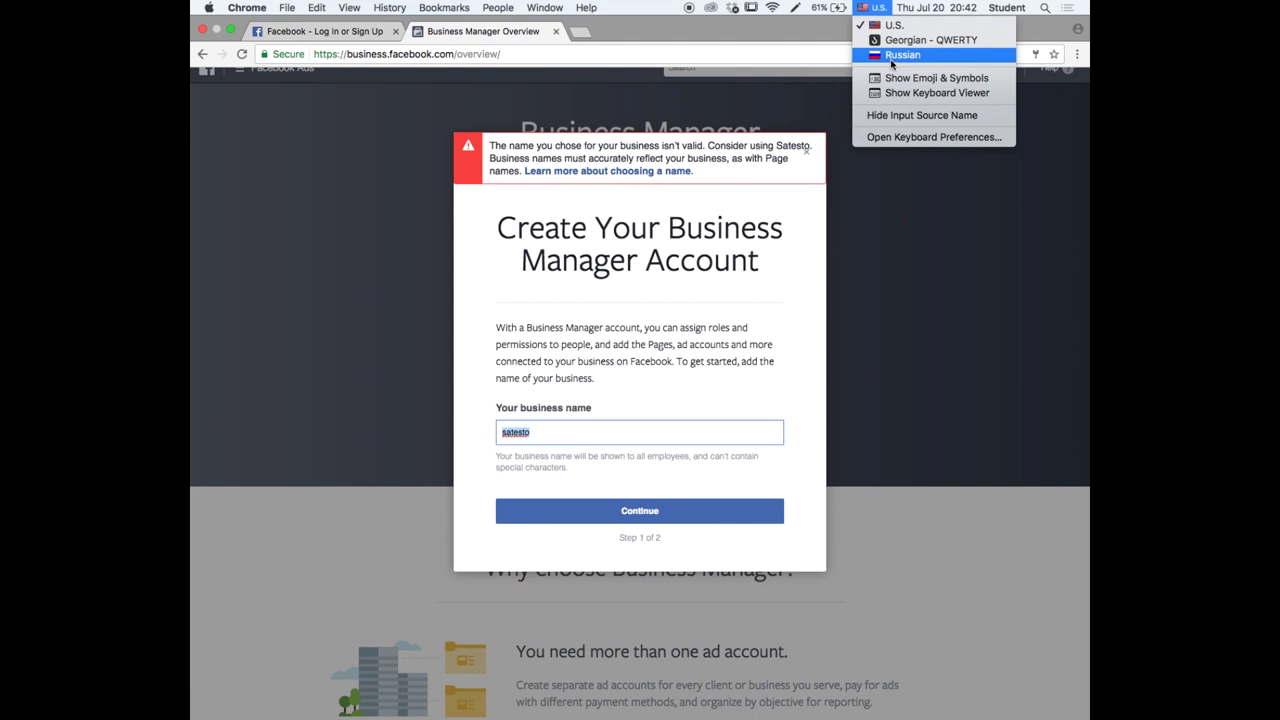
pyautogui.click(930, 40)
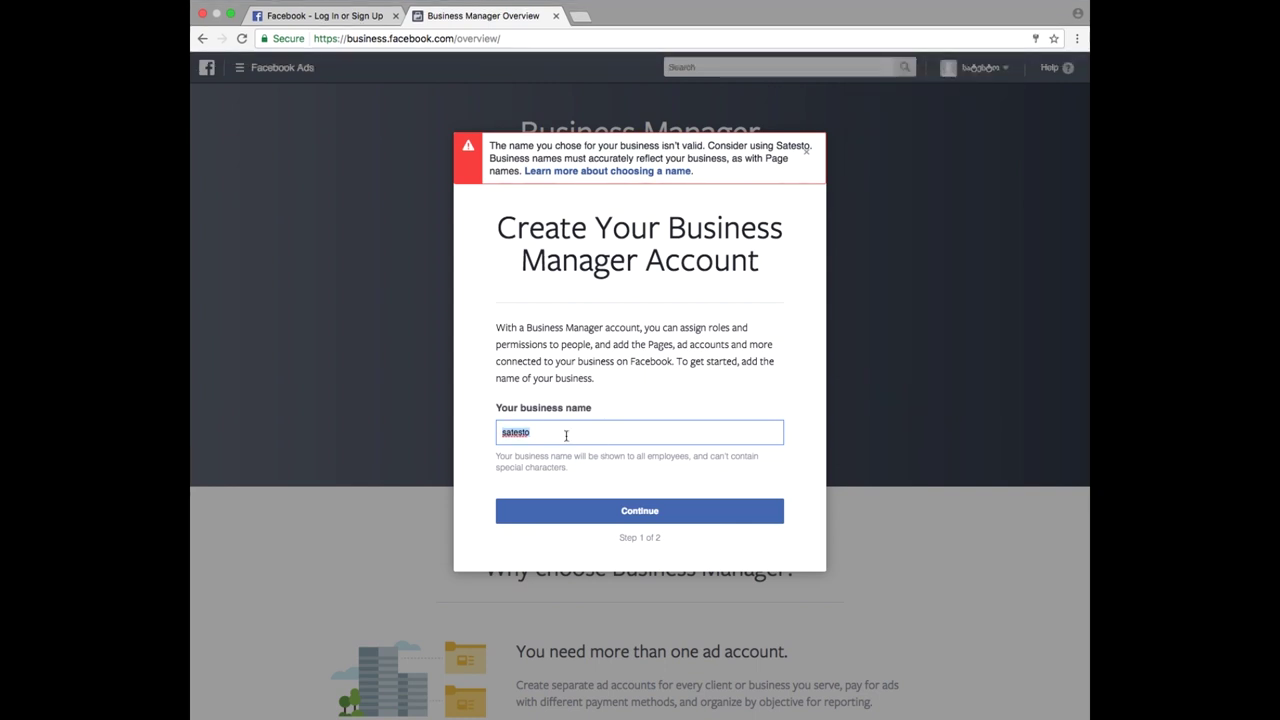
pyautogui.write('სატესტო')
pyautogui.click(651, 520)
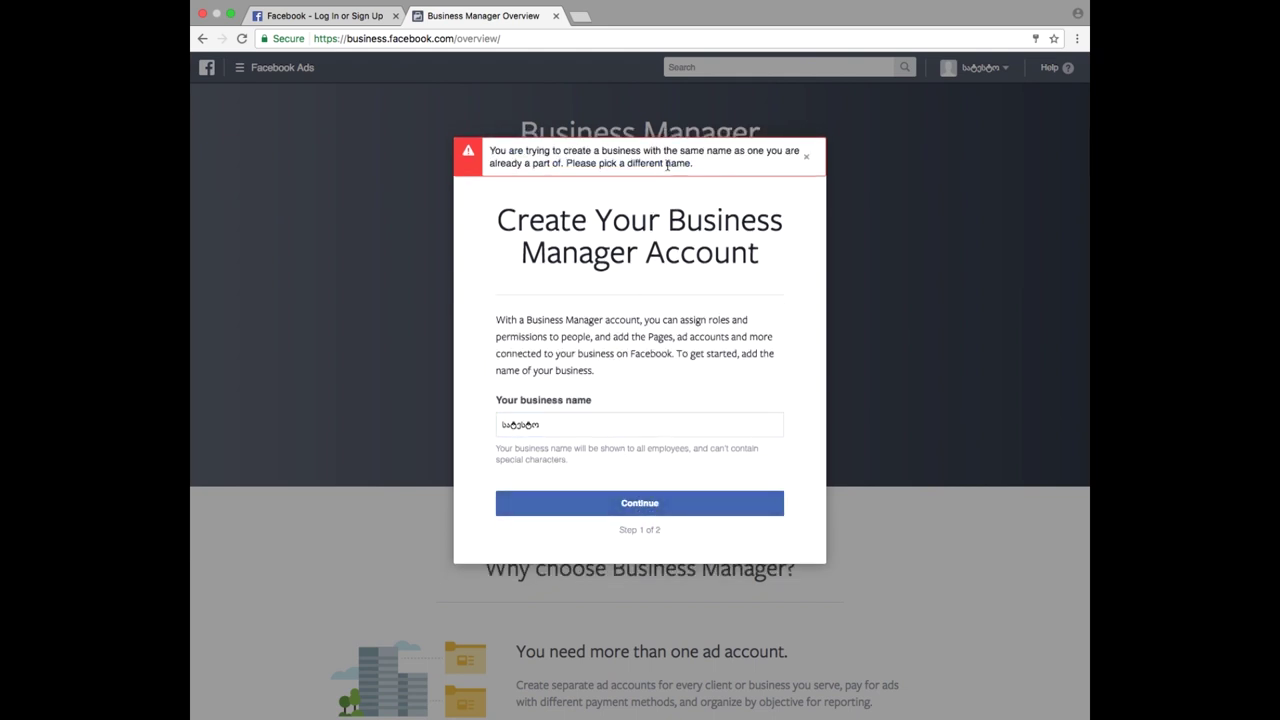
# - Append ' 2' to make the business name 'სატესტო 2' and continue to the profile step
pyautogui.click(561, 427)
pyautogui.write('2')
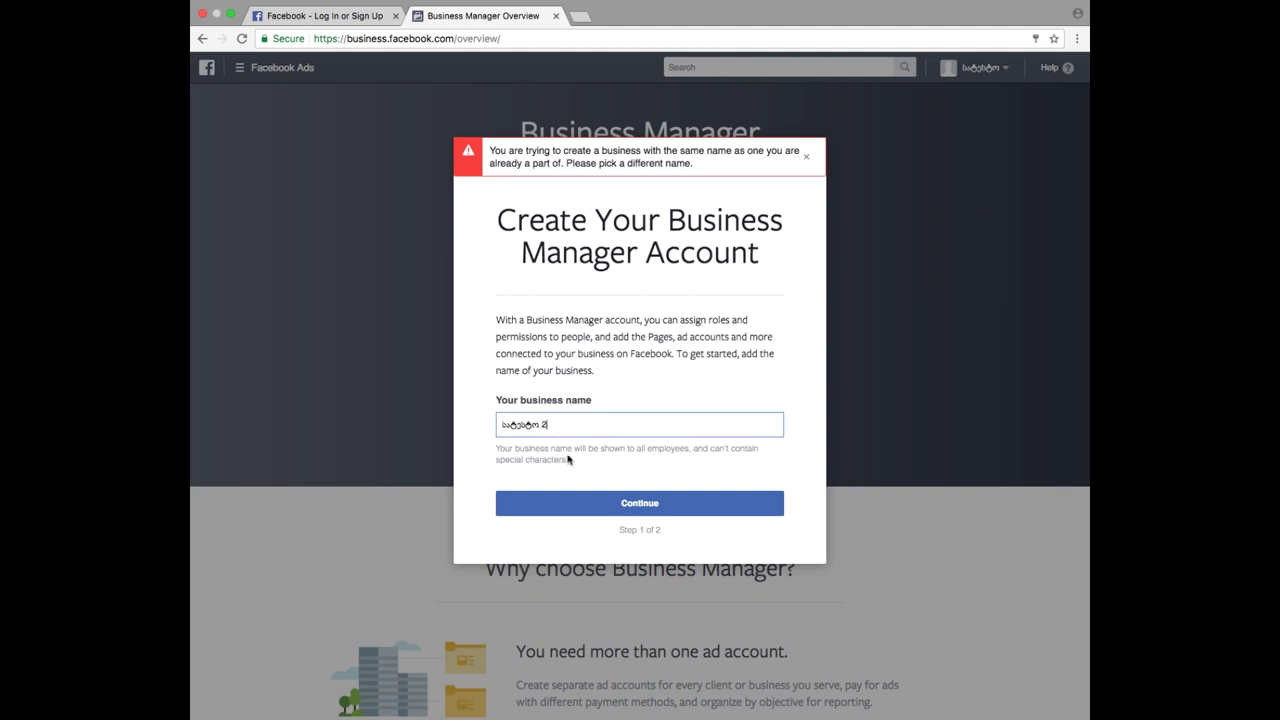
pyautogui.click(600, 503)
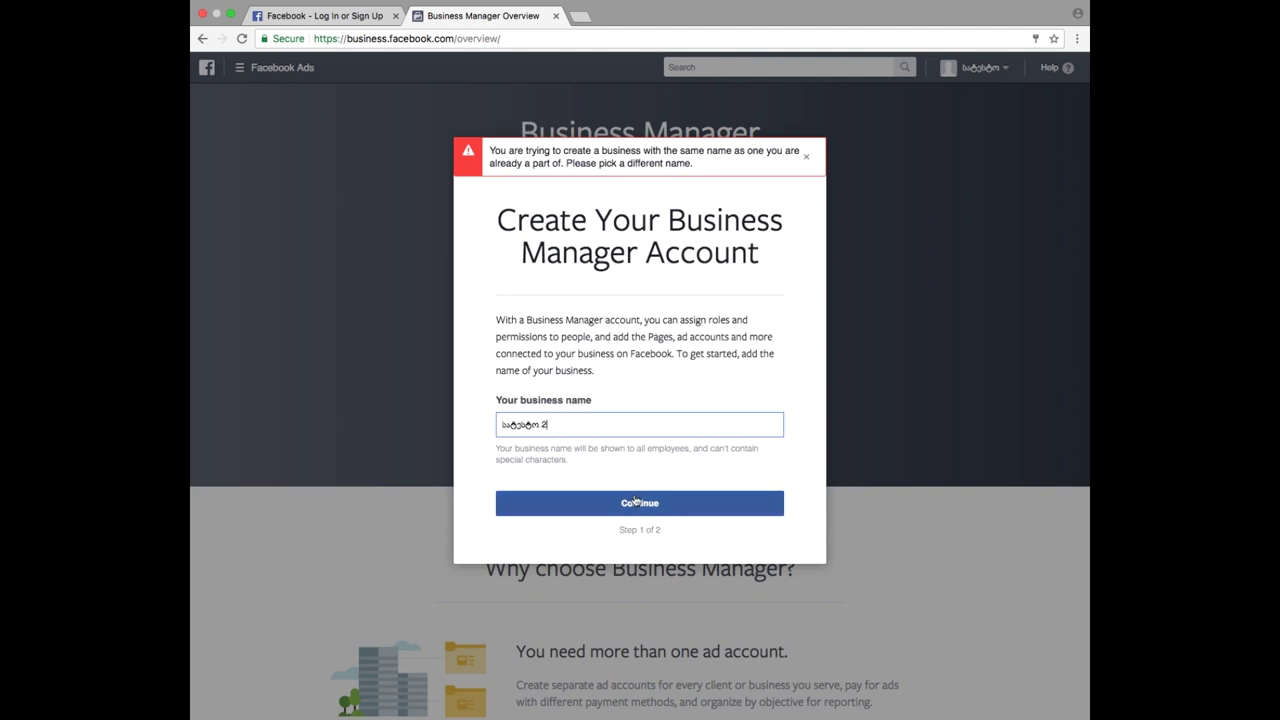
pyautogui.click(639, 503)
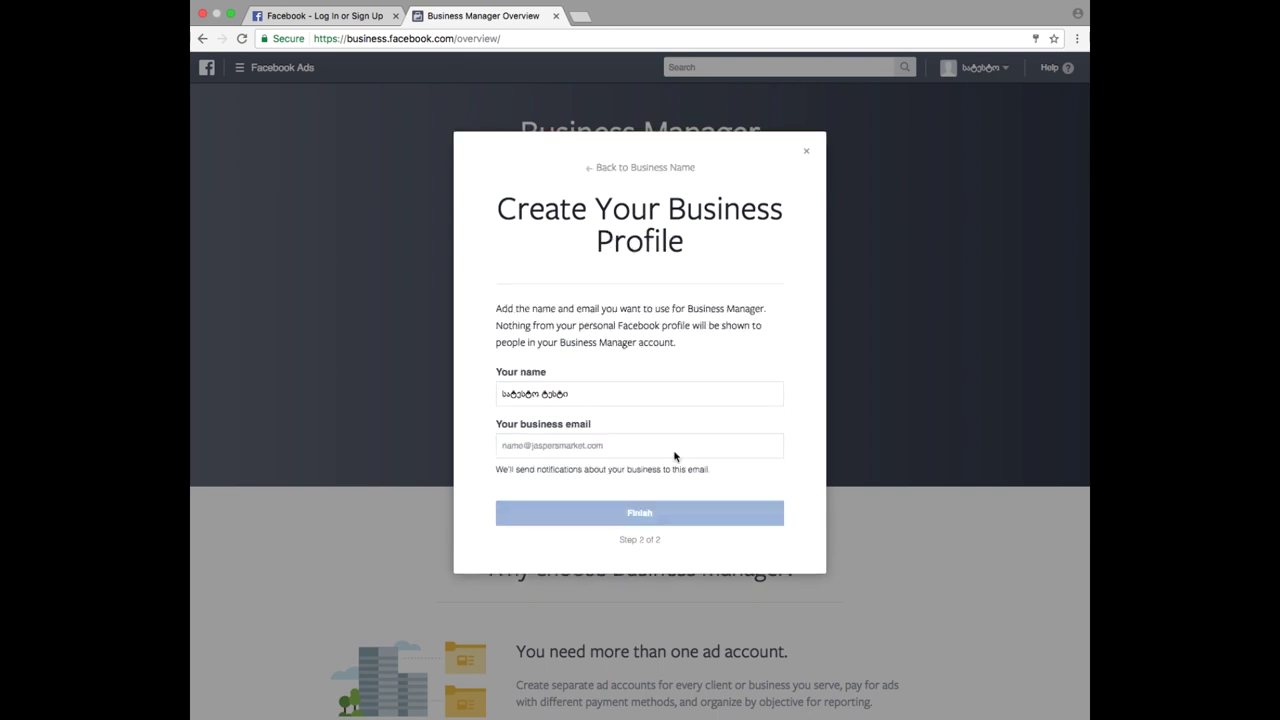
# - Select the Your name entry and switch the keyboard back to U.S. after mistyping the email
pyautogui.click(571, 398)
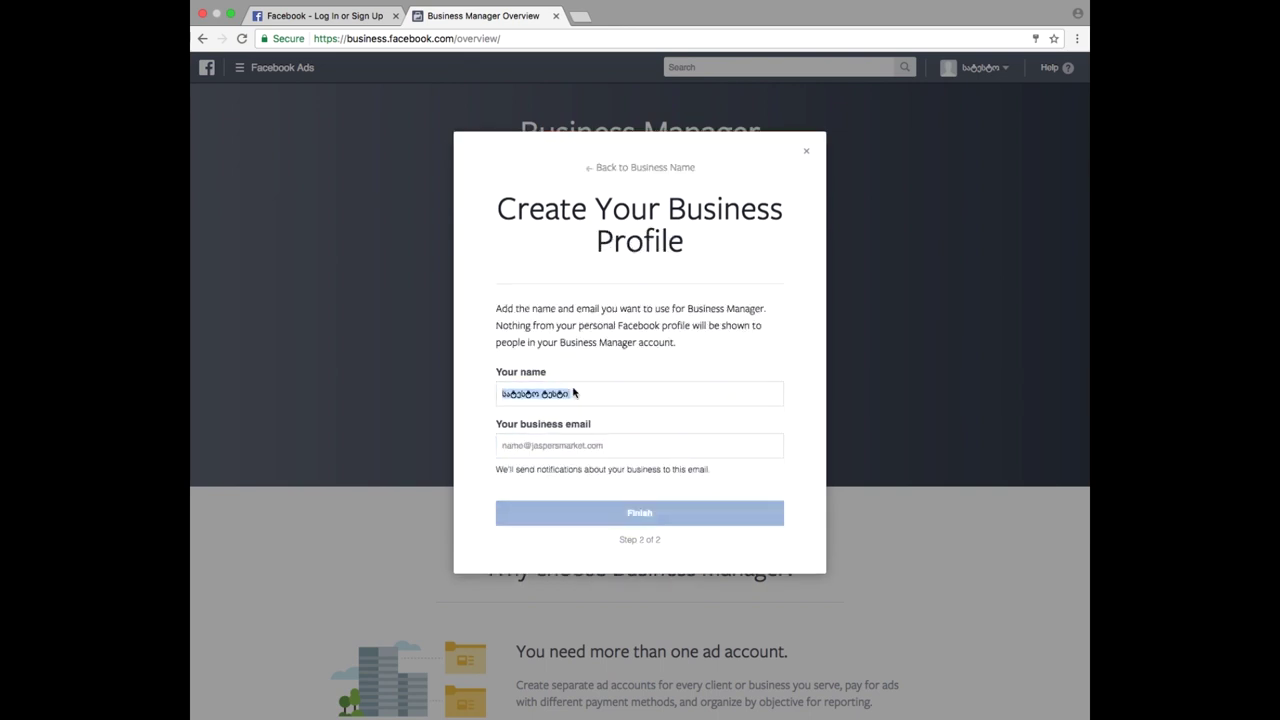
pyautogui.tripleClick(576, 402)
pyautogui.click(550, 446)
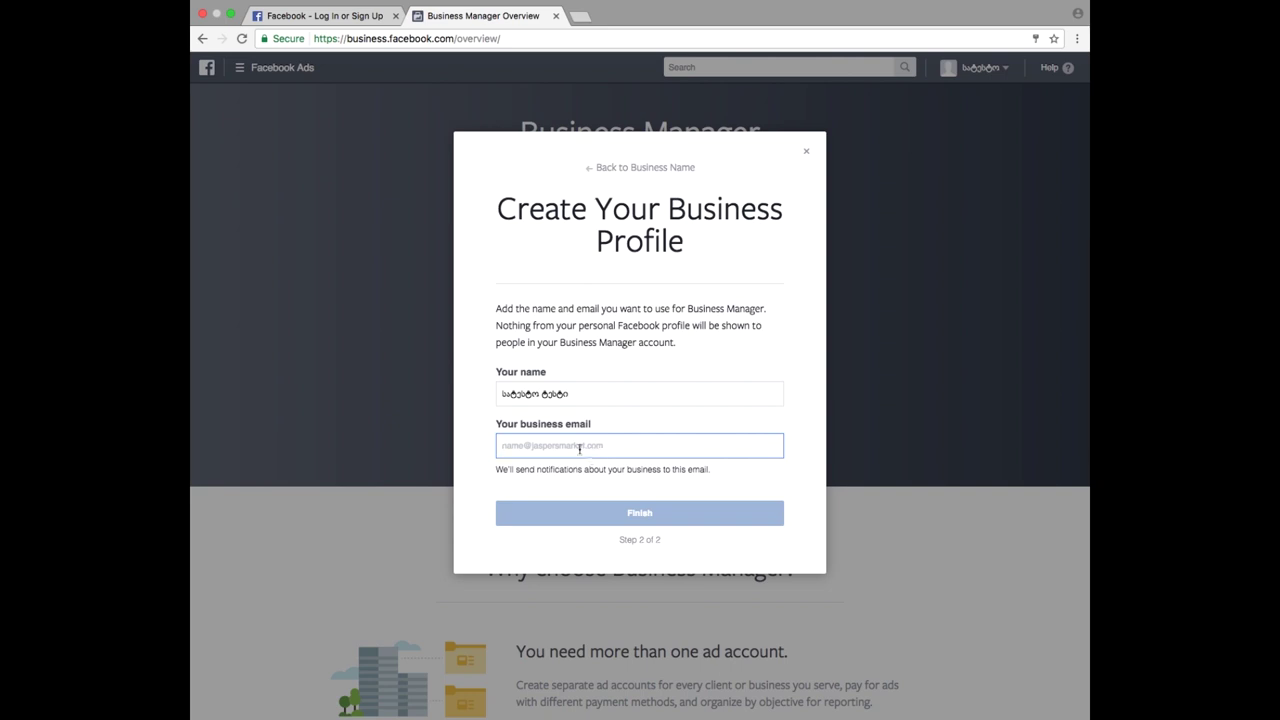
pyautogui.write('ადმ')
pyautogui.press('BackSpace')
pyautogui.press('BackSpace')
pyautogui.press('BackSpace')
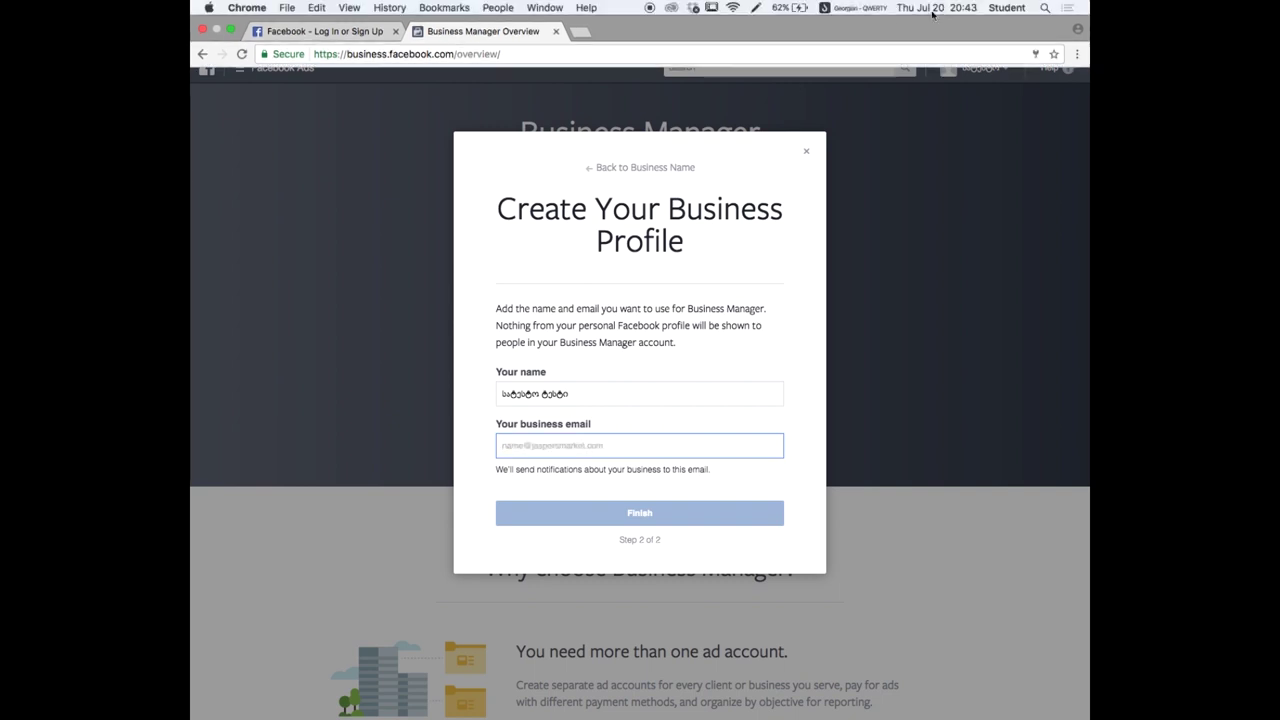
pyautogui.click(856, 8)
pyautogui.click(856, 25)
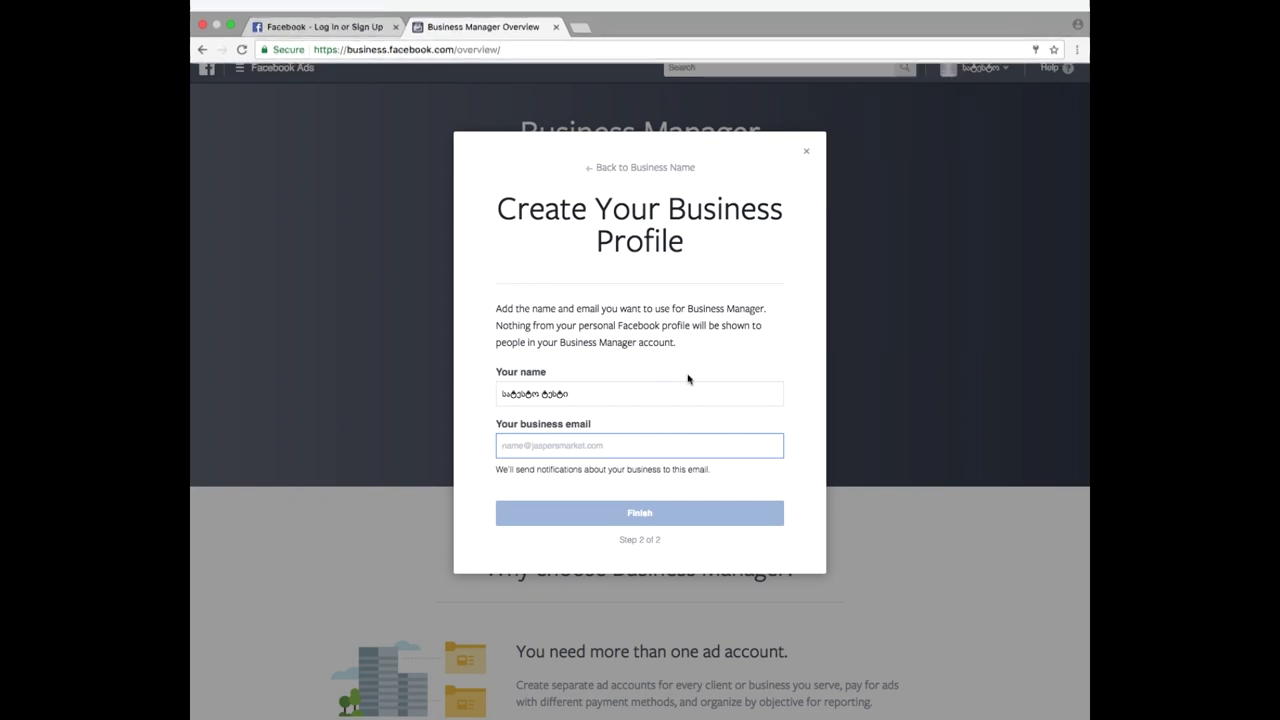
# - Fill the business email from a saved suggestion, finish, and close the payment-account-disabled error dialog
pyautogui.click(632, 447)
pyautogui.write('andr')
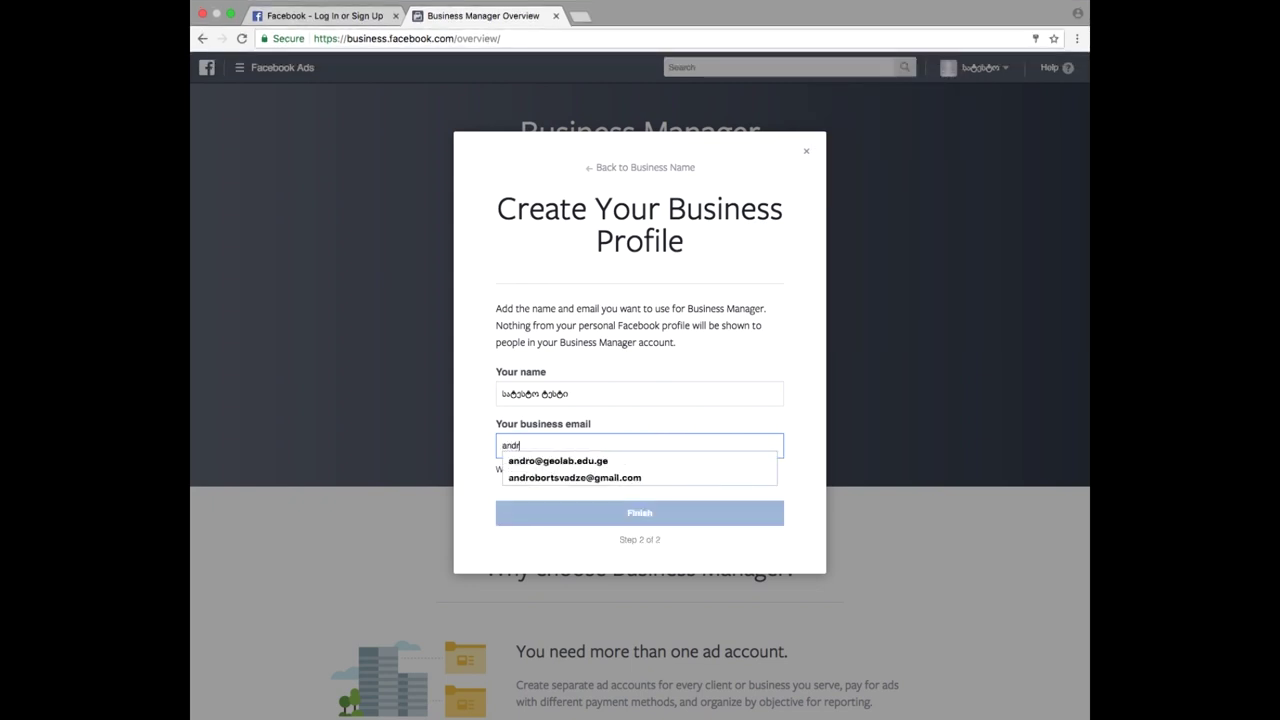
pyautogui.click(556, 462)
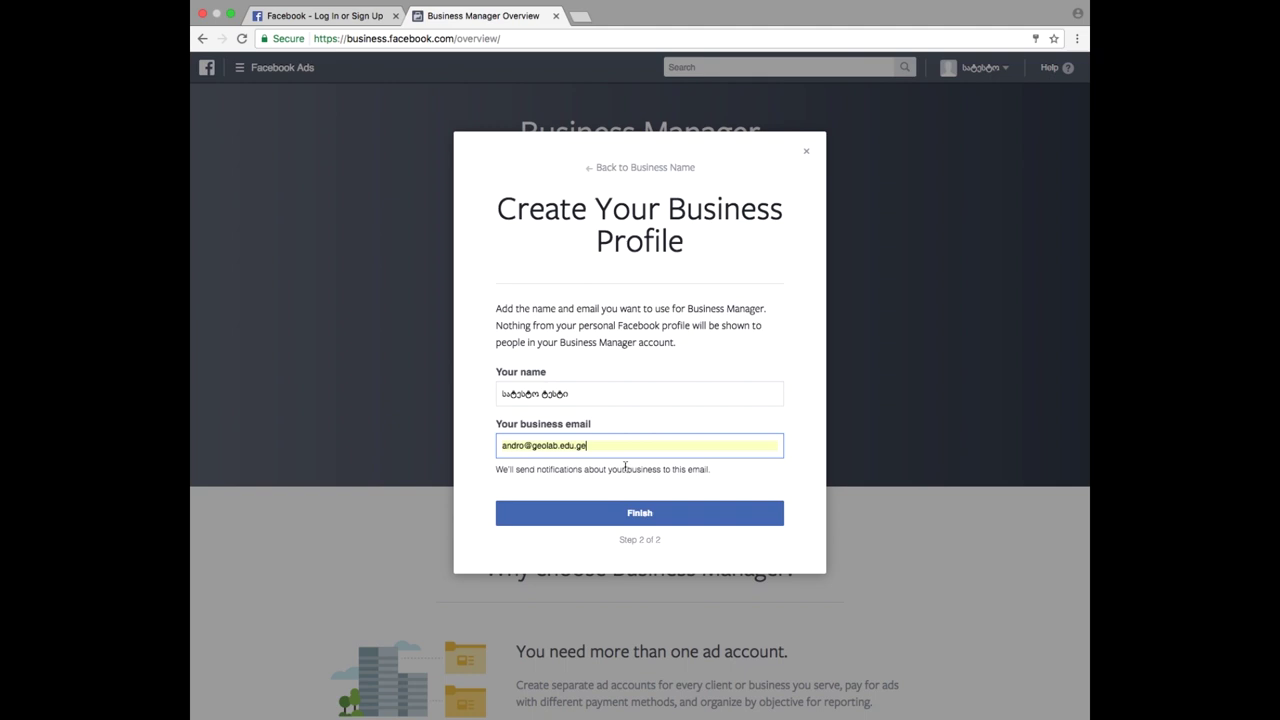
pyautogui.click(618, 511)
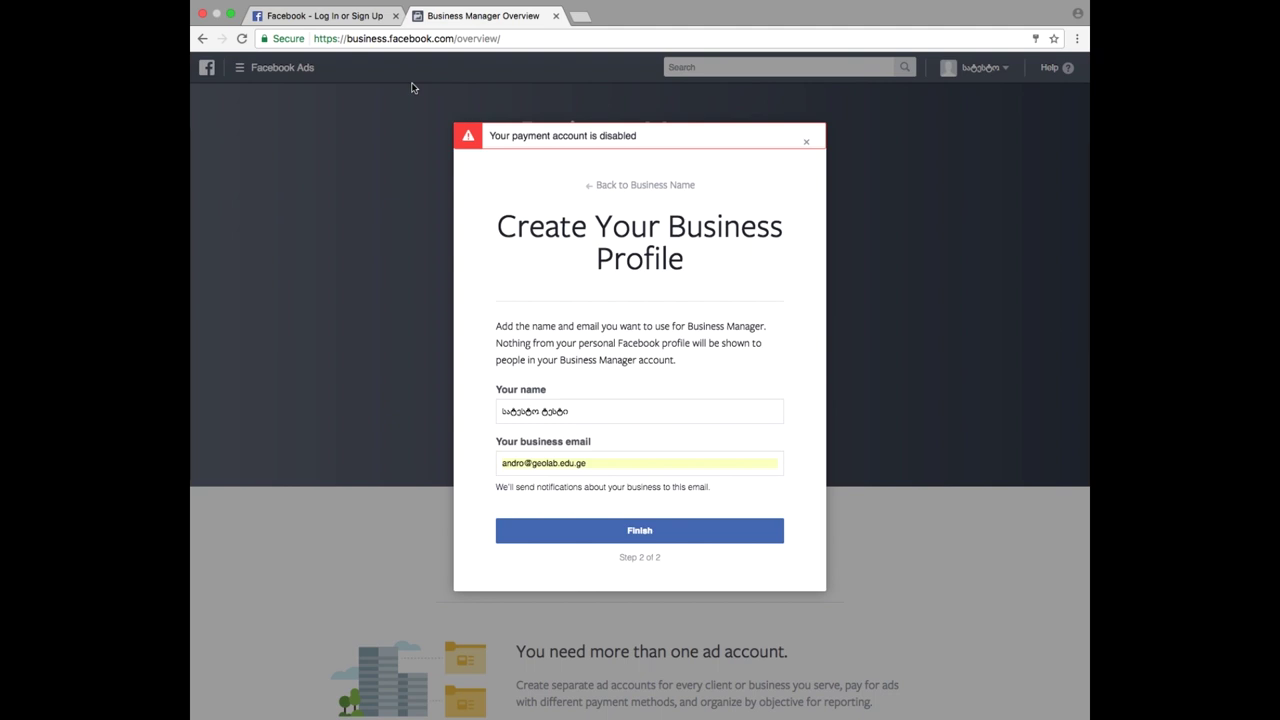
pyautogui.tripleClick(606, 139)
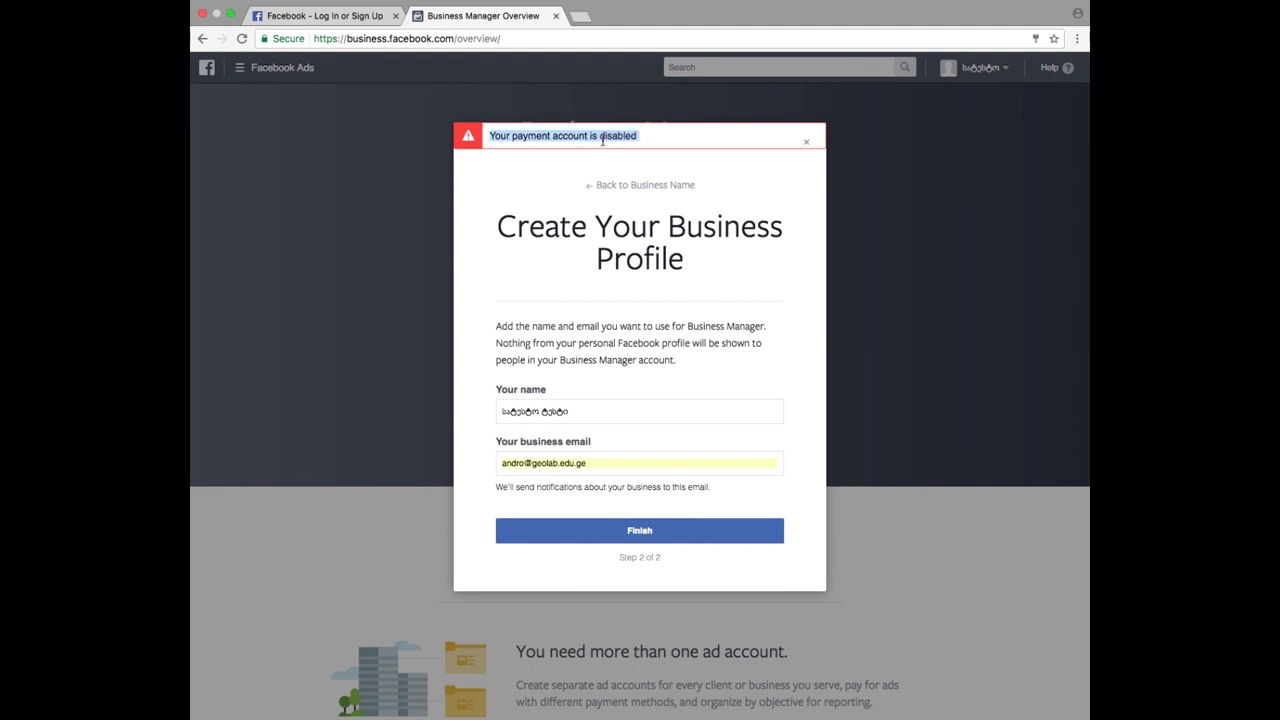
pyautogui.click(807, 144)
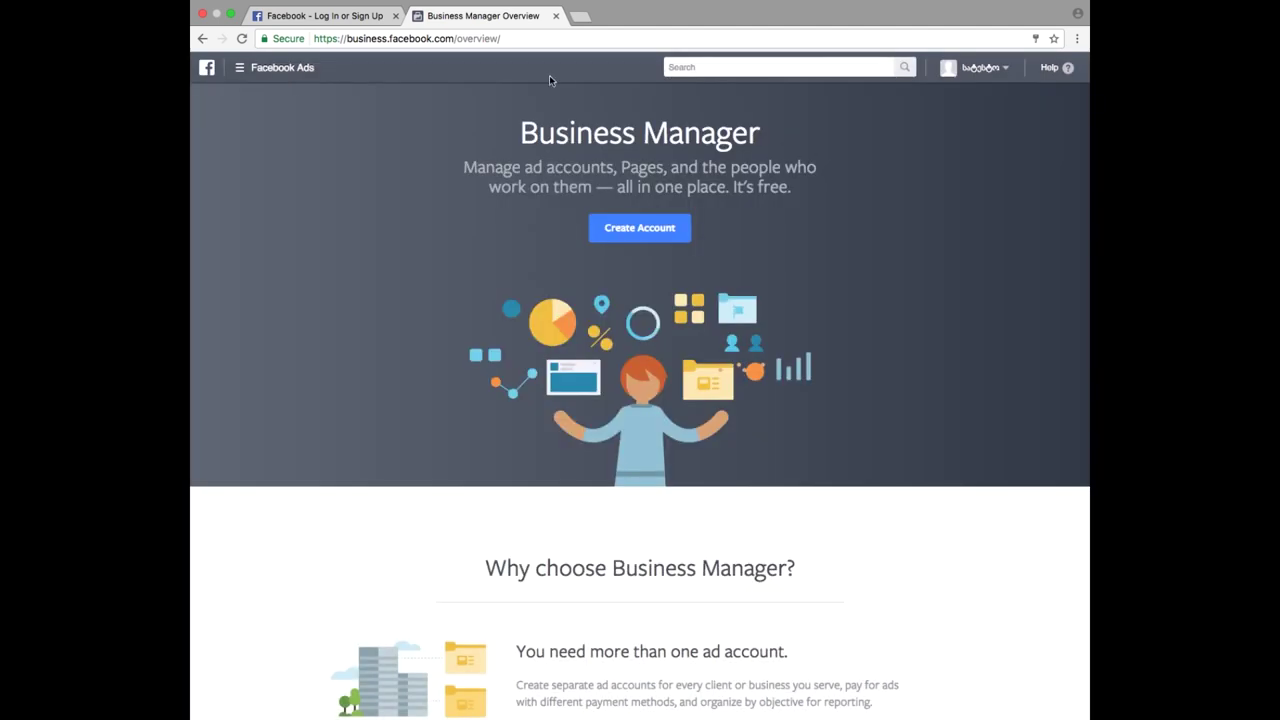
# - Trim the overview path from the address and load business.facebook.com
pyautogui.click(455, 40)
pyautogui.click(460, 40)
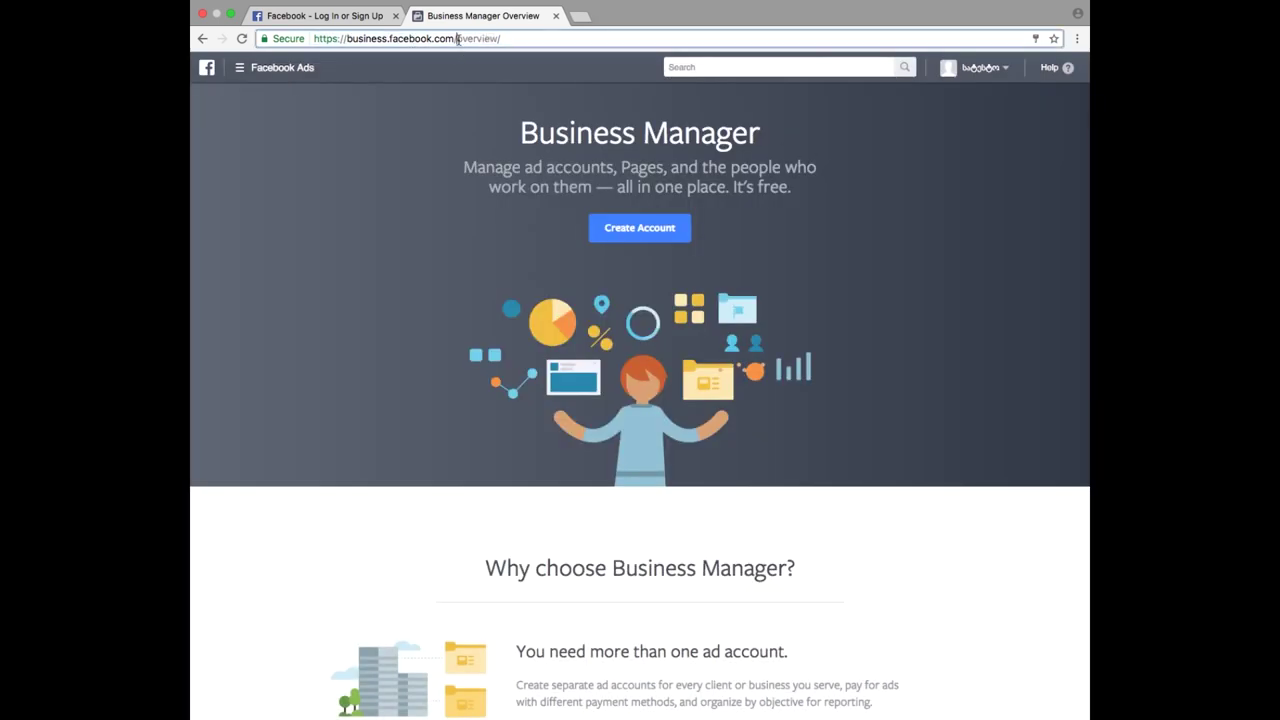
pyautogui.moveTo(463, 40); pyautogui.dragTo(644, 42)
pyautogui.press('BackSpace')
pyautogui.press('BackSpace')
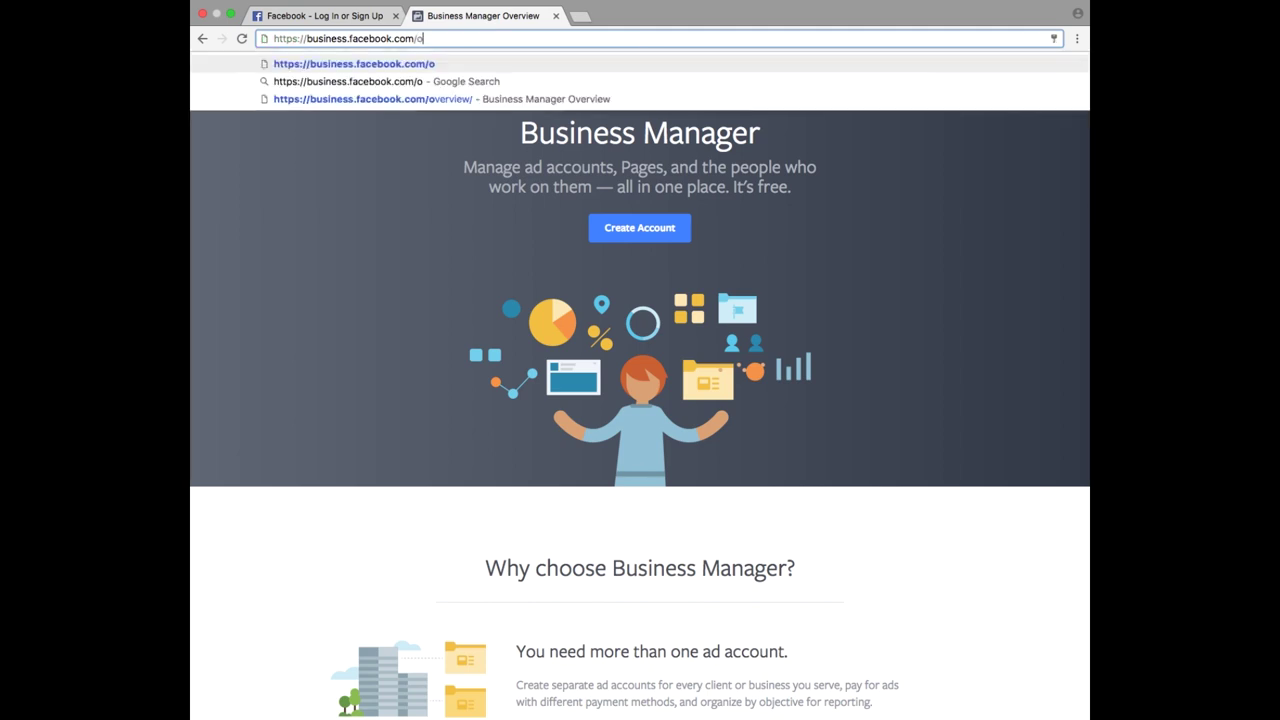
pyautogui.press('Return')
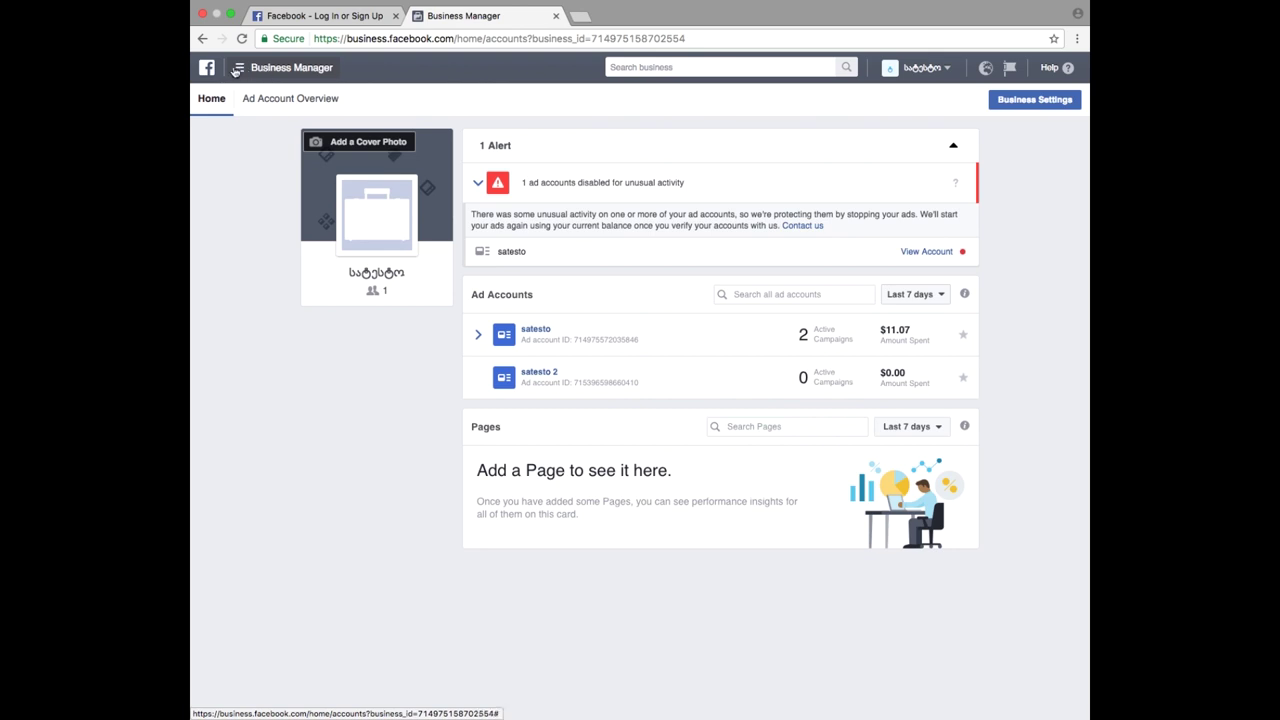
# - Open and close the Business Manager tools list, then reload the business home page
pyautogui.click(241, 70)
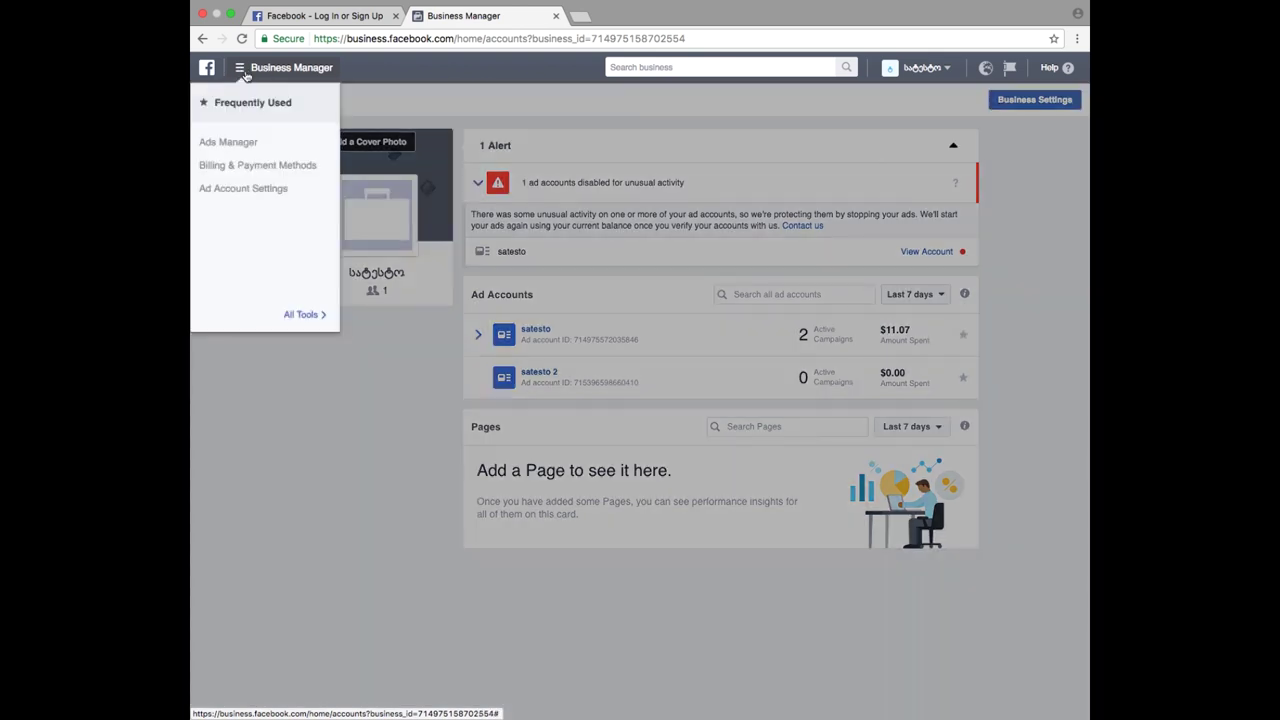
pyautogui.click(395, 399)
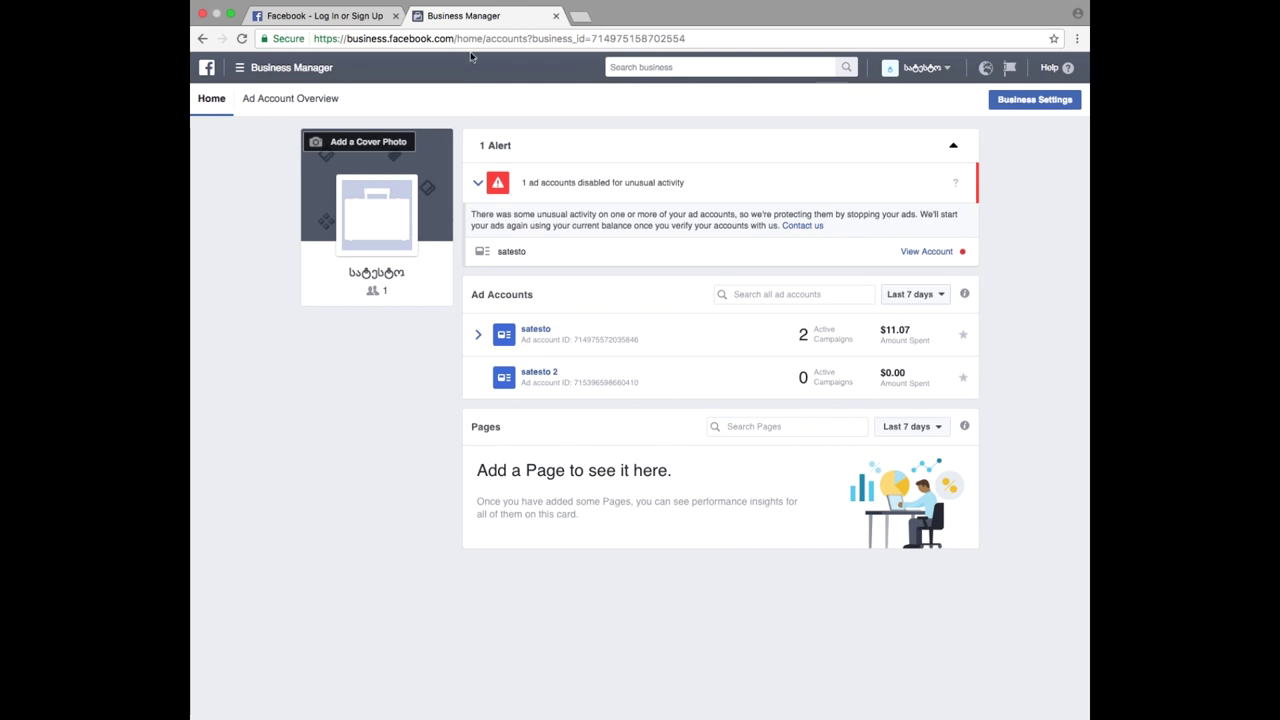
pyautogui.moveTo(457, 37); pyautogui.dragTo(768, 77)
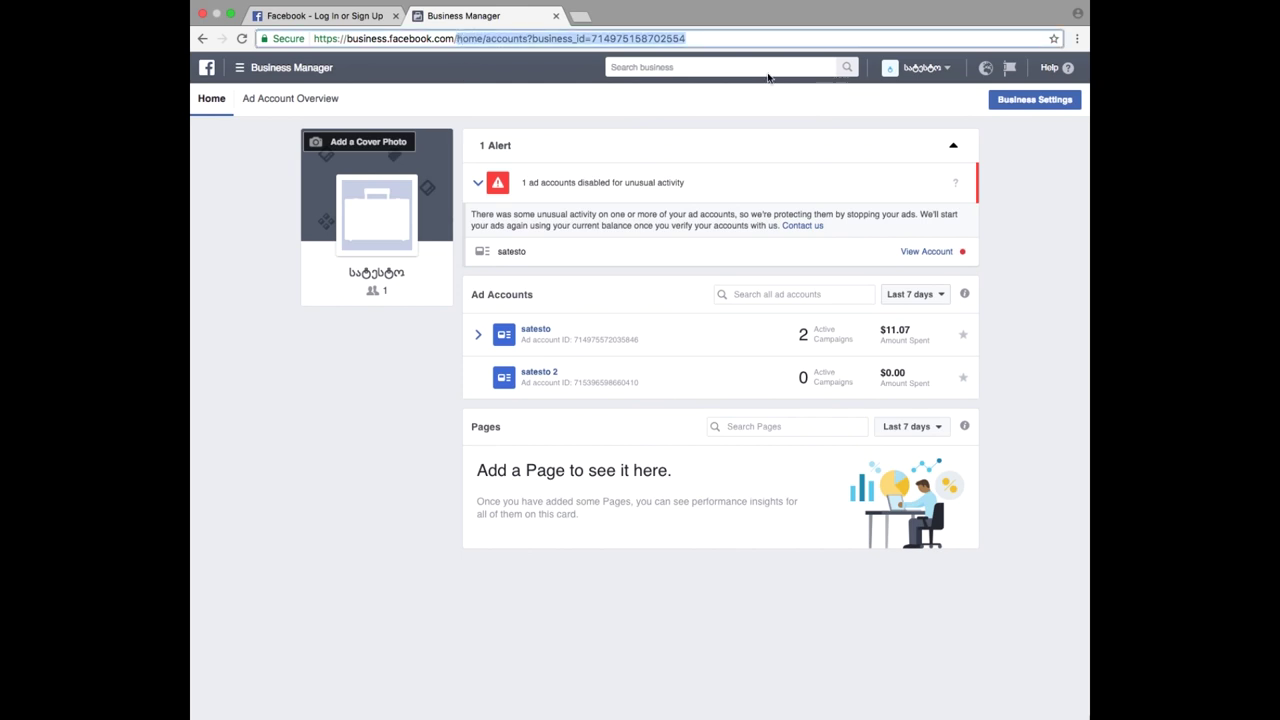
pyautogui.press('BackSpace')
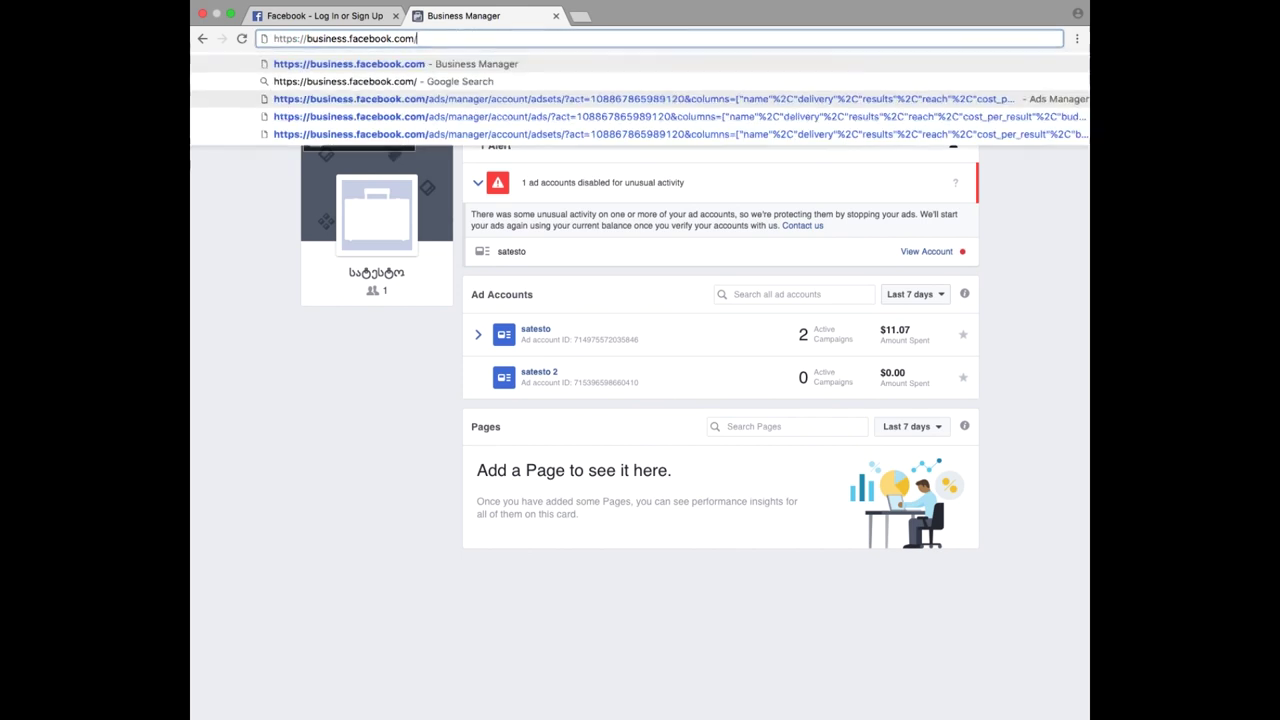
pyautogui.press('Return')
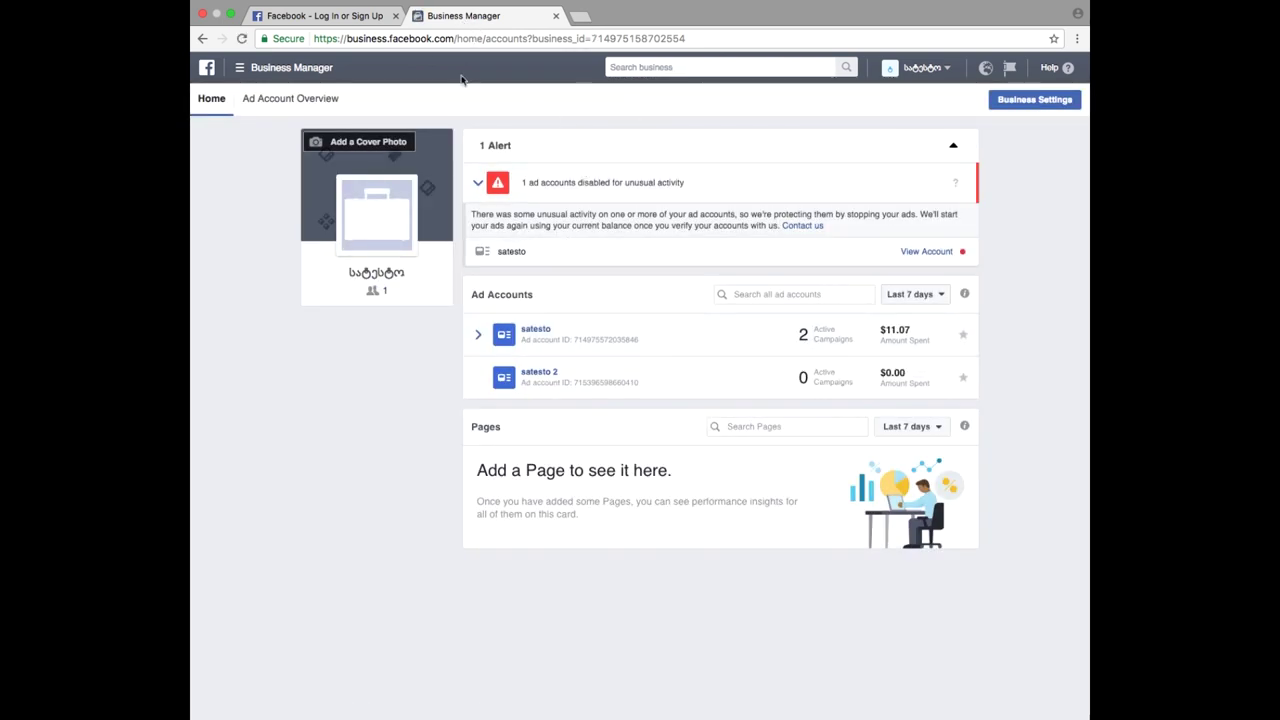
pyautogui.click(354, 17)
pyautogui.click(436, 17)
# - Reload the Facebook tab, open the business's Business Manager from the account menu, and close the duplicate tab
pyautogui.click(290, 17)
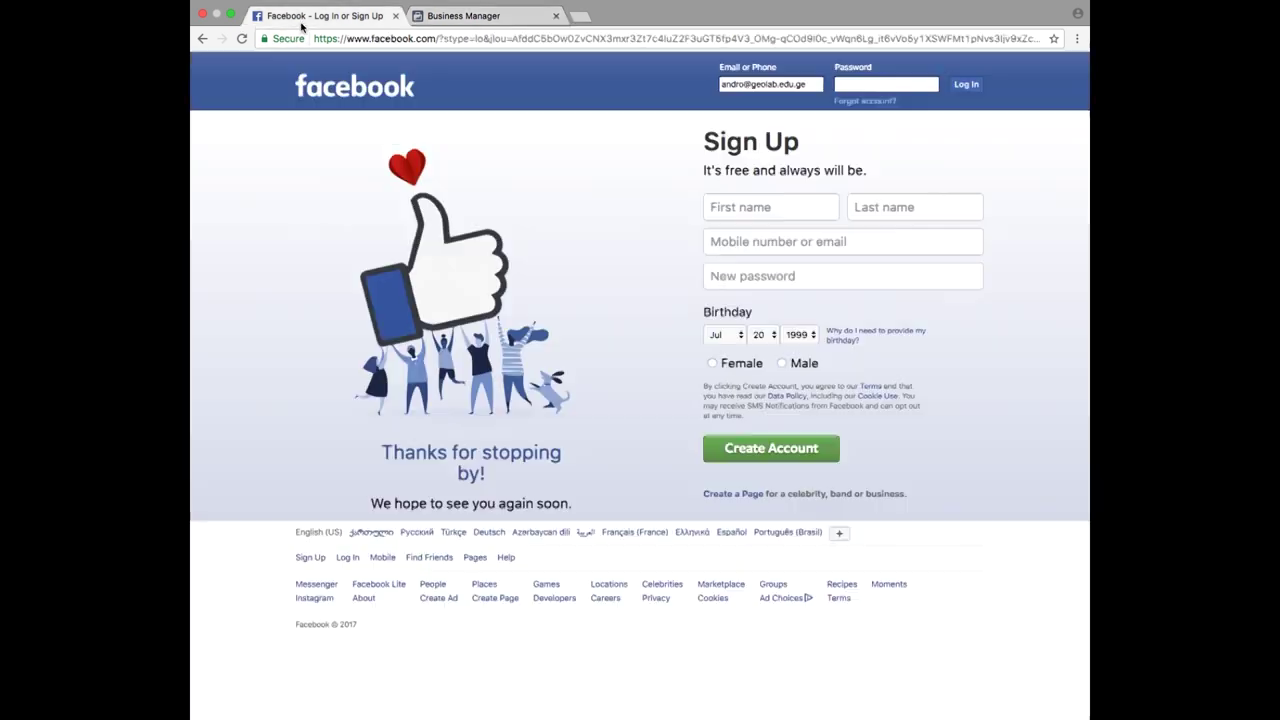
pyautogui.click(241, 38)
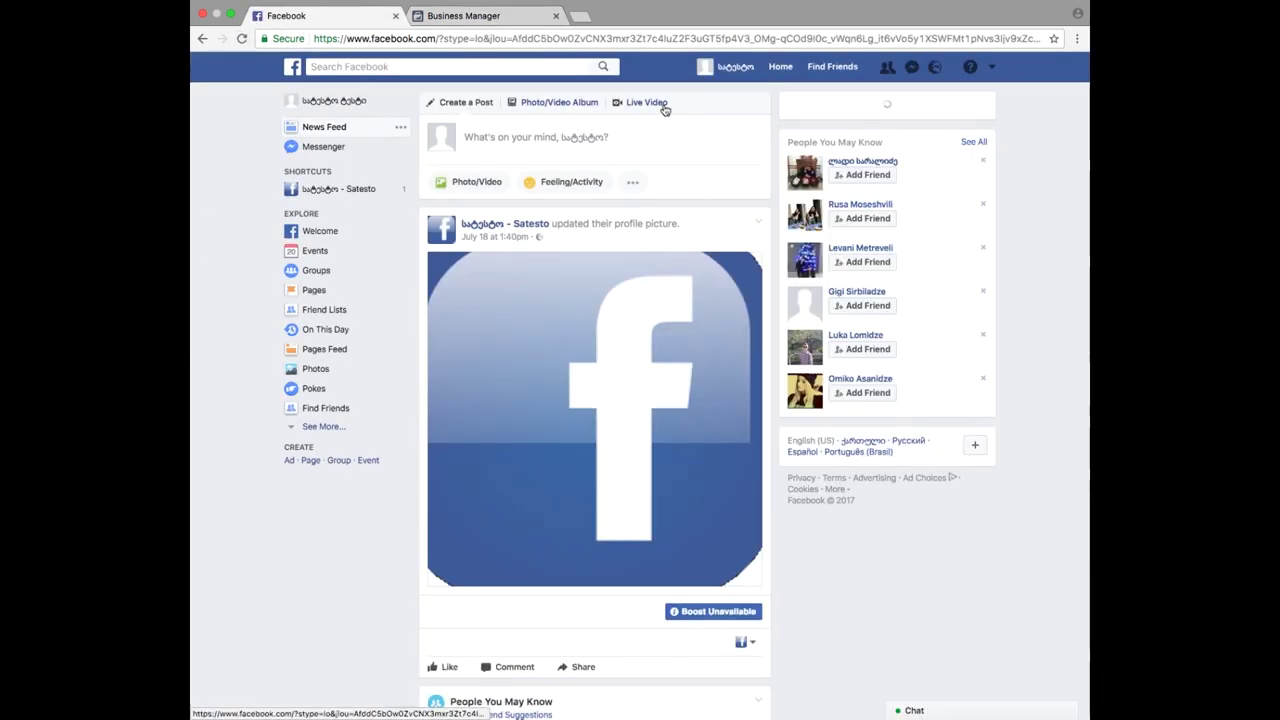
pyautogui.click(517, 17)
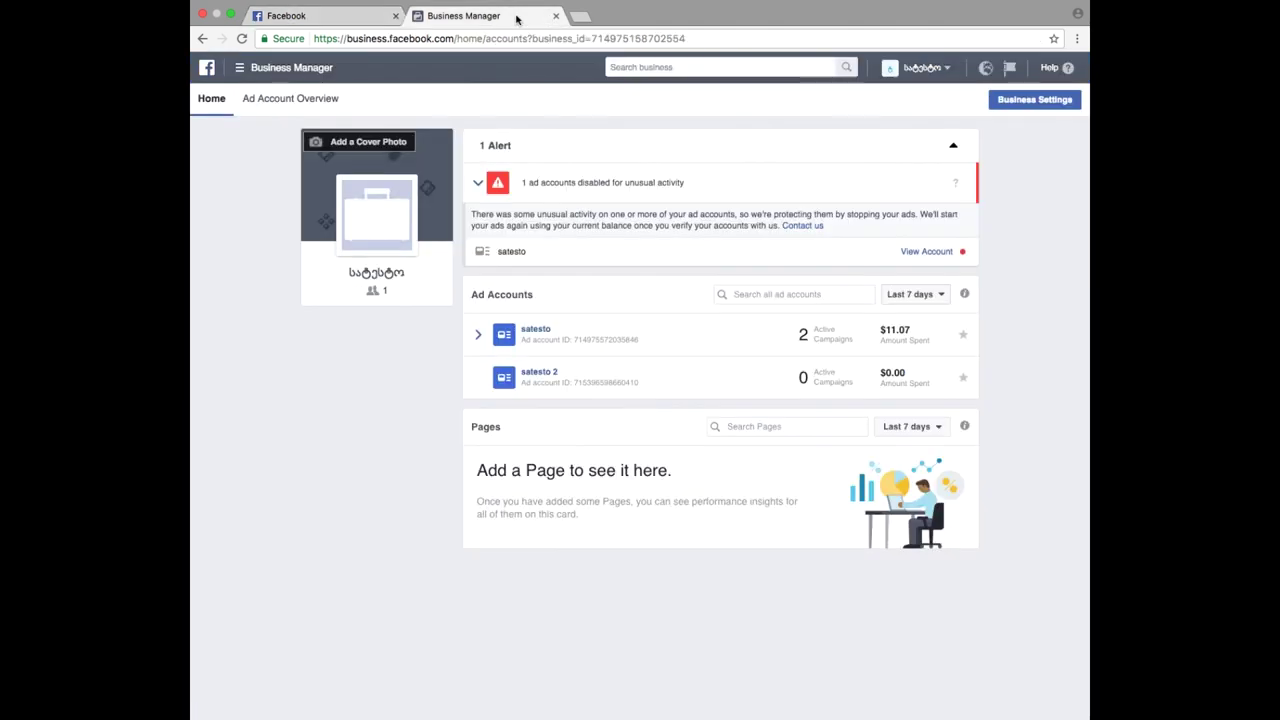
pyautogui.click(362, 17)
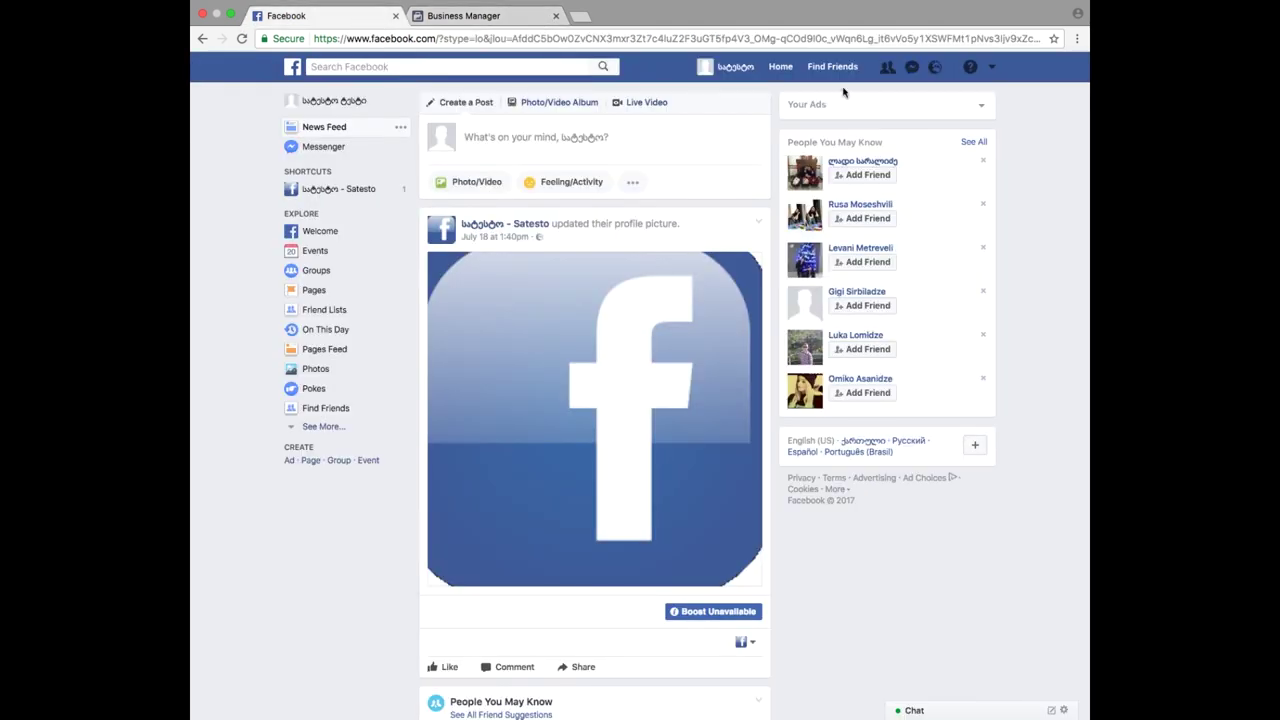
pyautogui.click(992, 67)
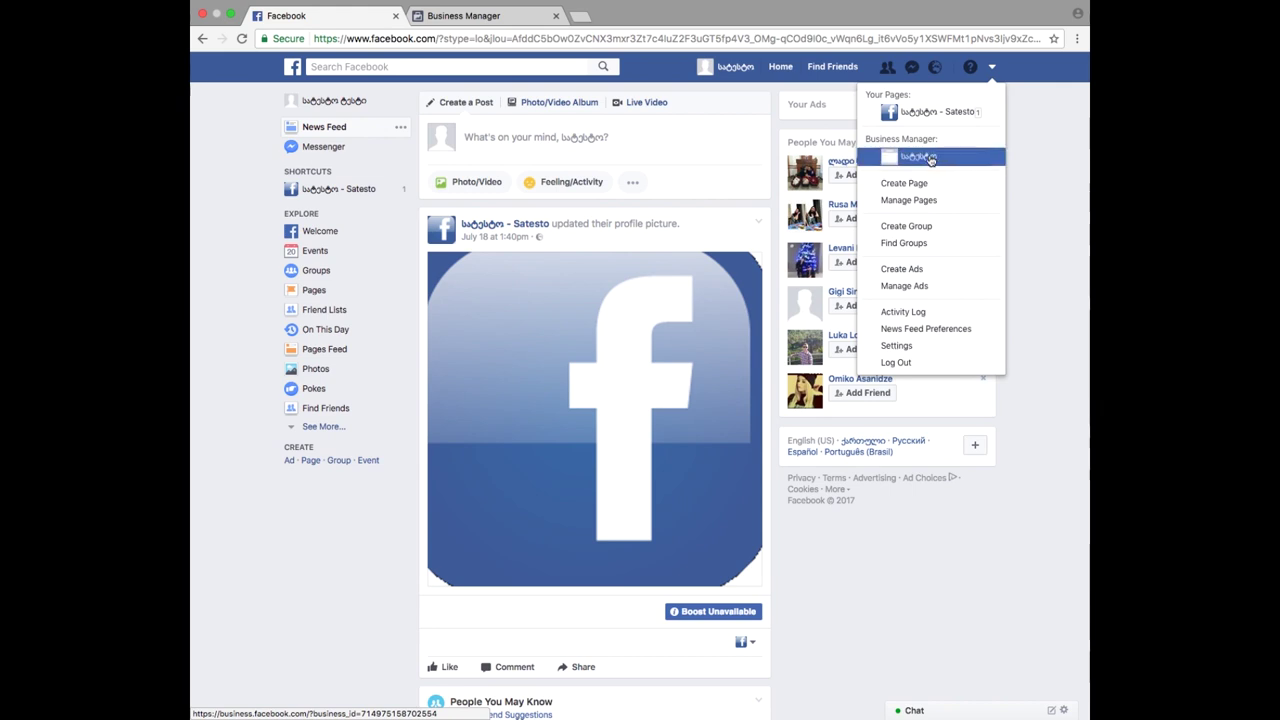
pyautogui.click(930, 158)
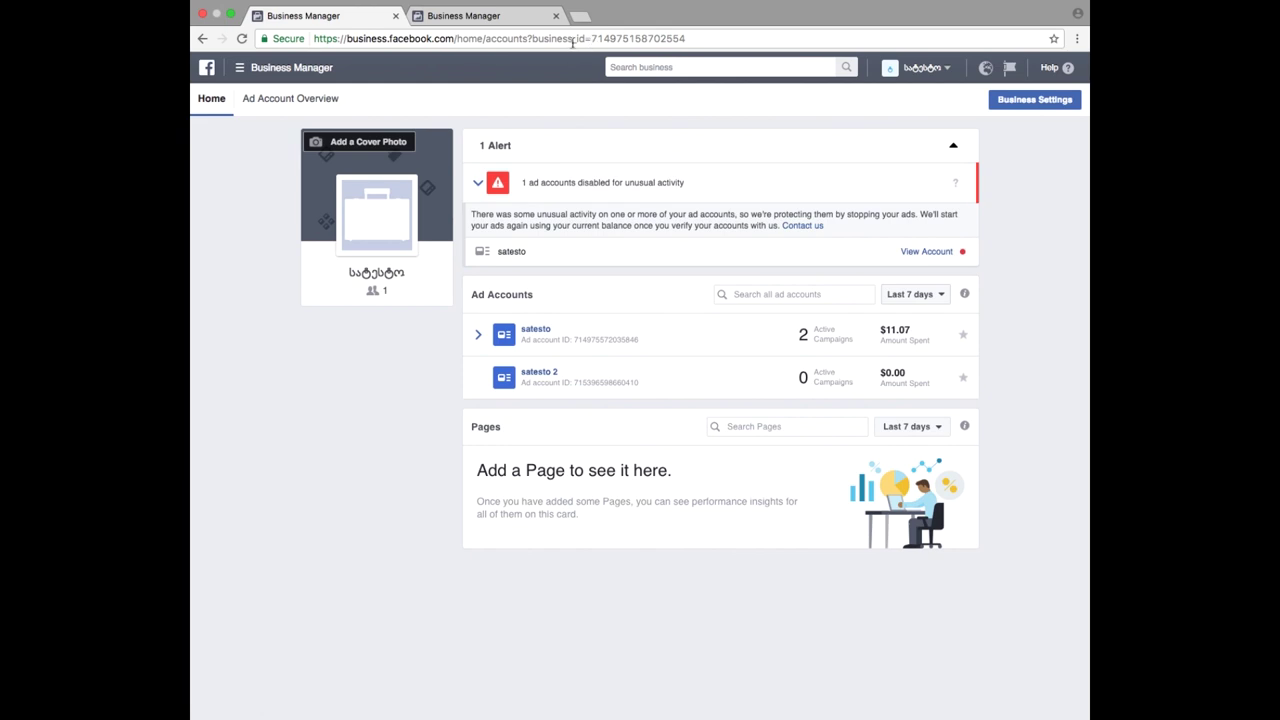
pyautogui.click(556, 17)
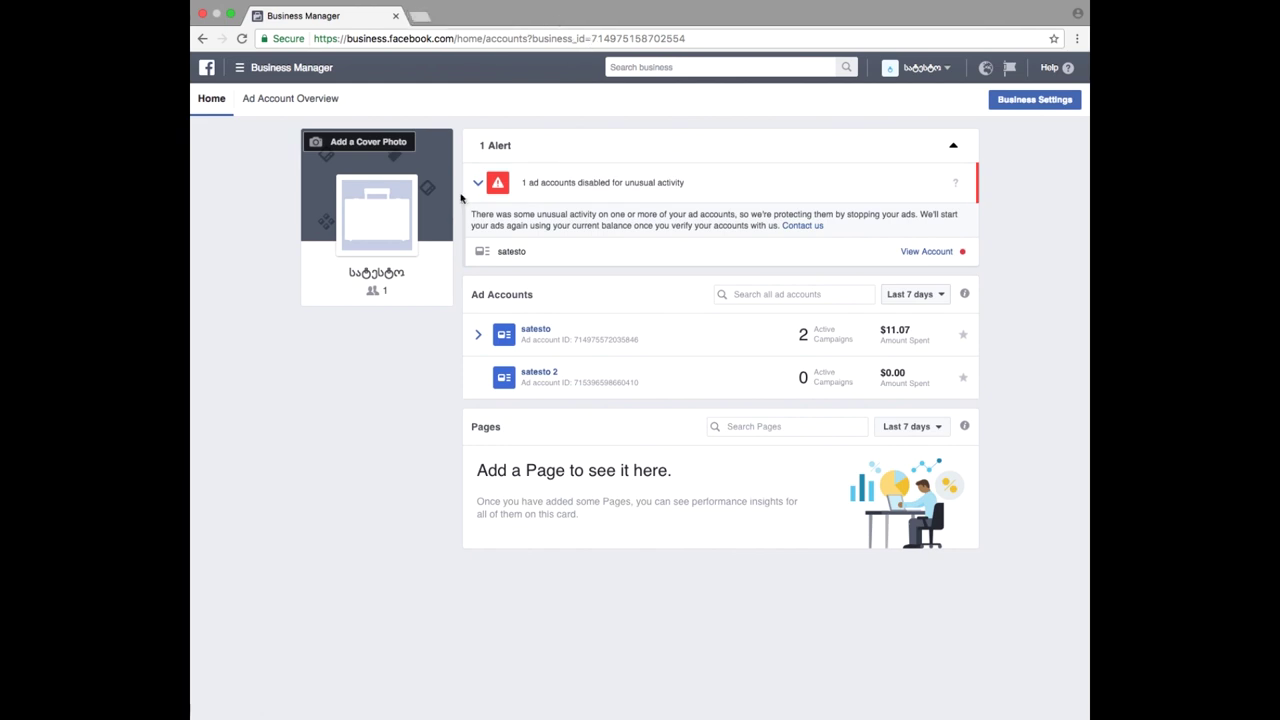
# - Open Business Settings through the navigation menu's All Tools list
pyautogui.moveTo(386, 210)
pyautogui.click(240, 70)
pyautogui.click(300, 314)
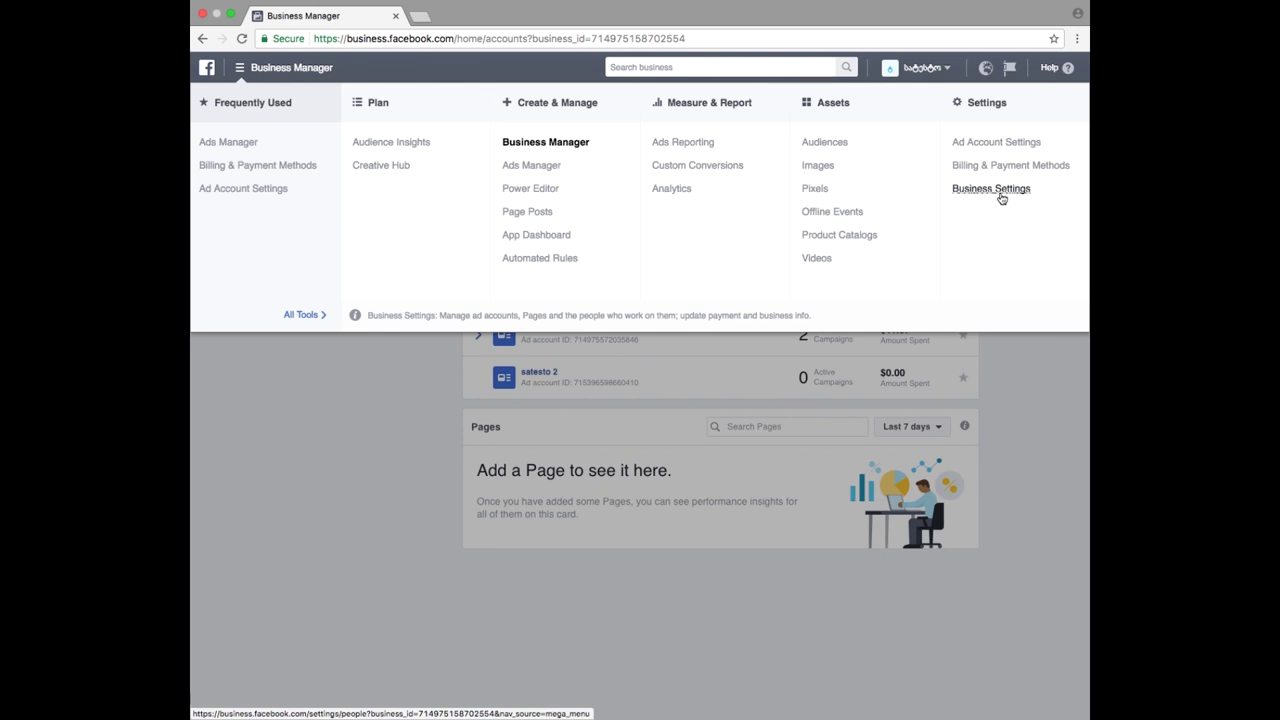
pyautogui.click(1000, 194)
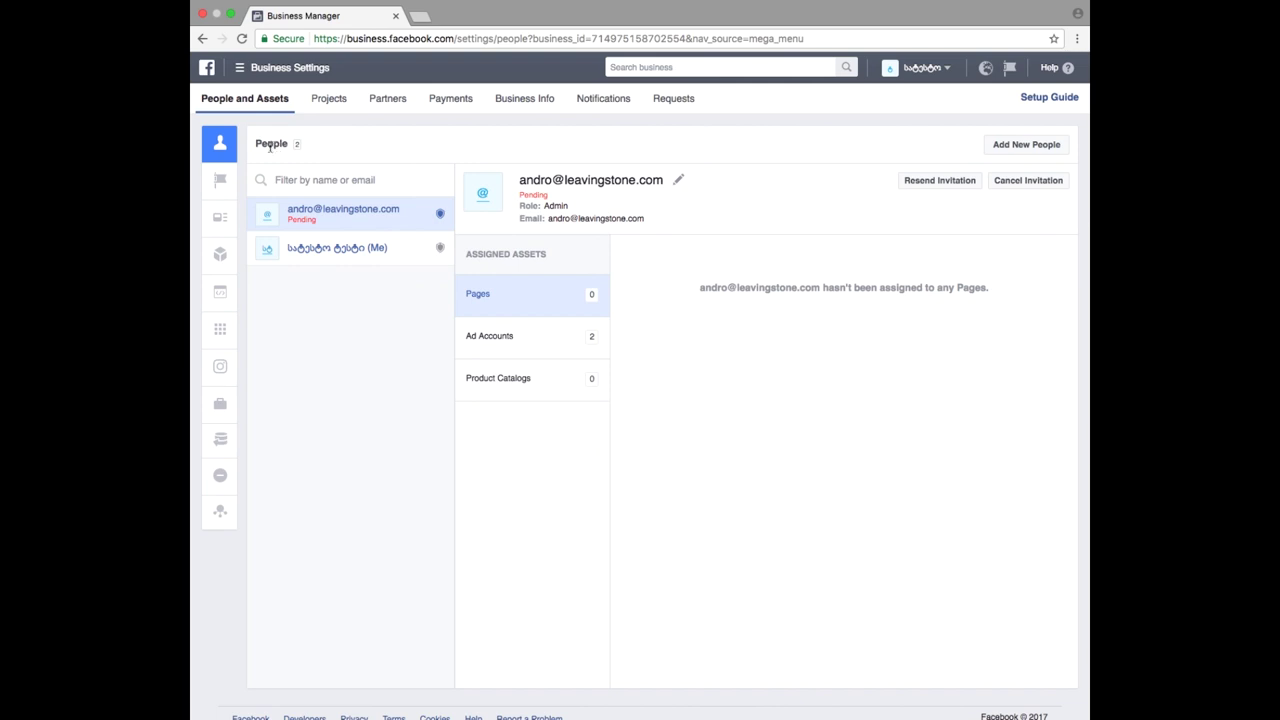
# - Start adding a new person from the Business Settings People page
pyautogui.moveTo(218, 152)
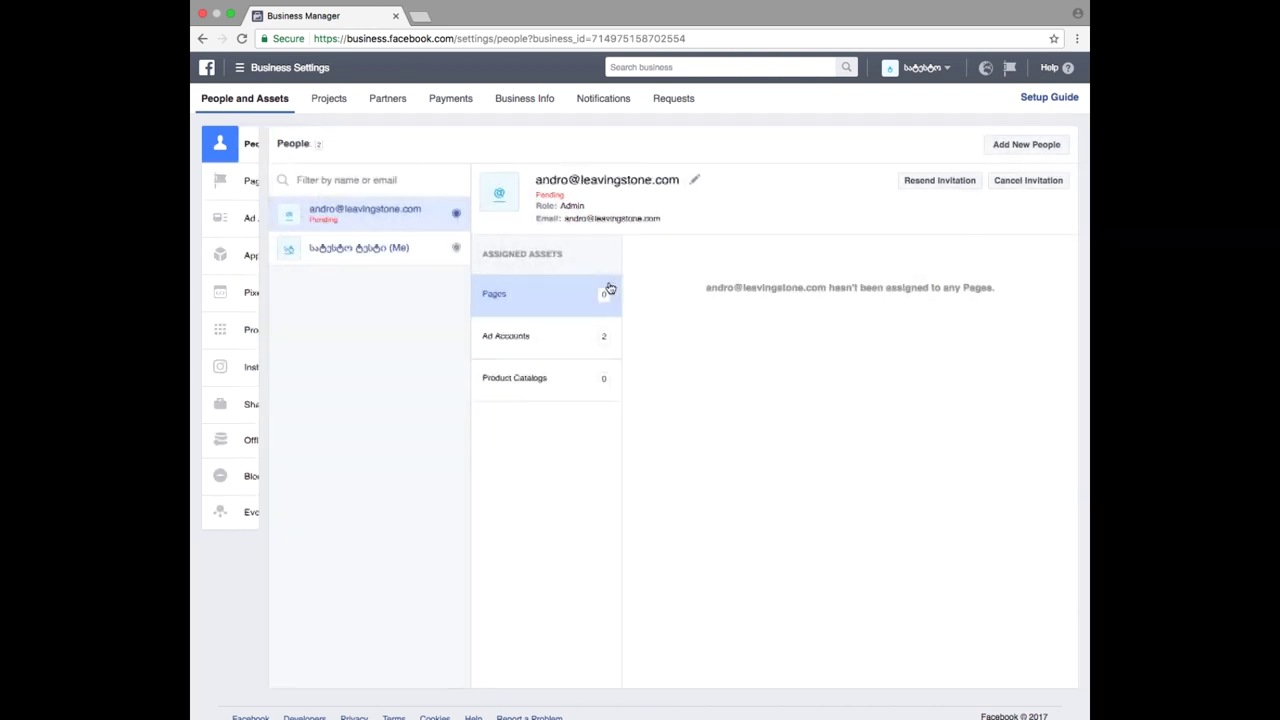
pyautogui.click(1028, 146)
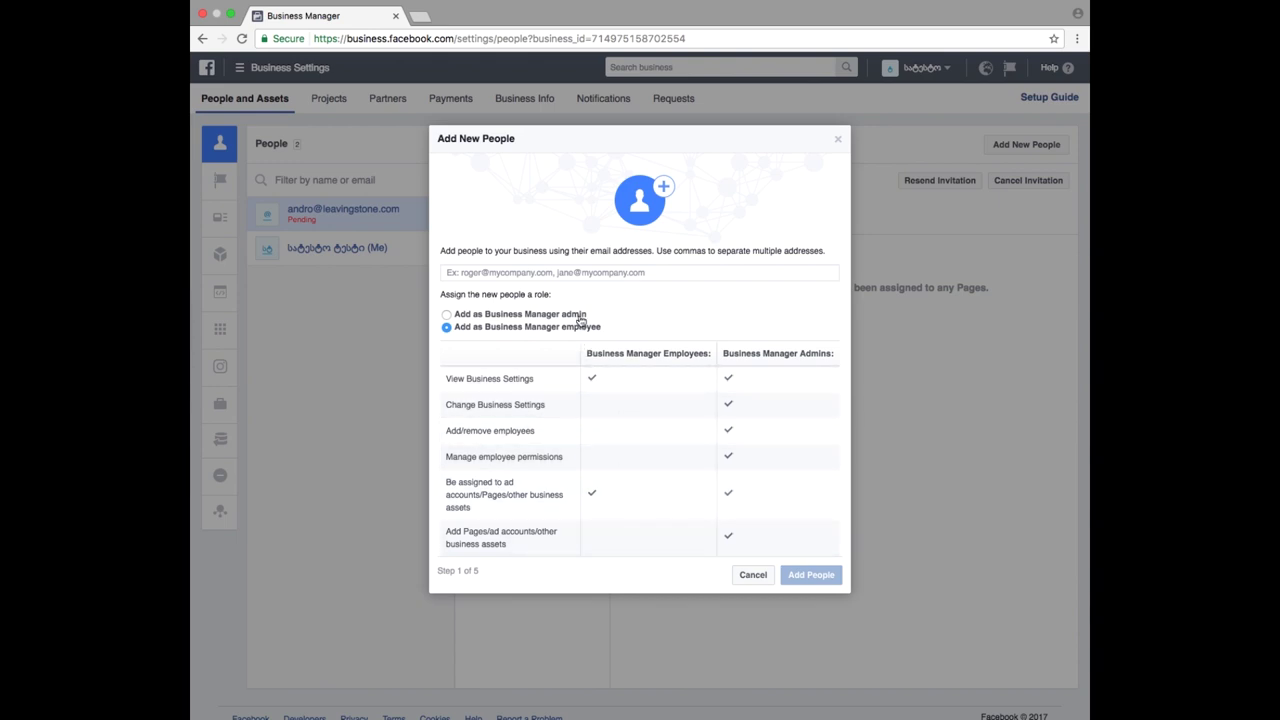
# - Invite a person by their e-mail address as a Business Manager employee
pyautogui.click(595, 271)
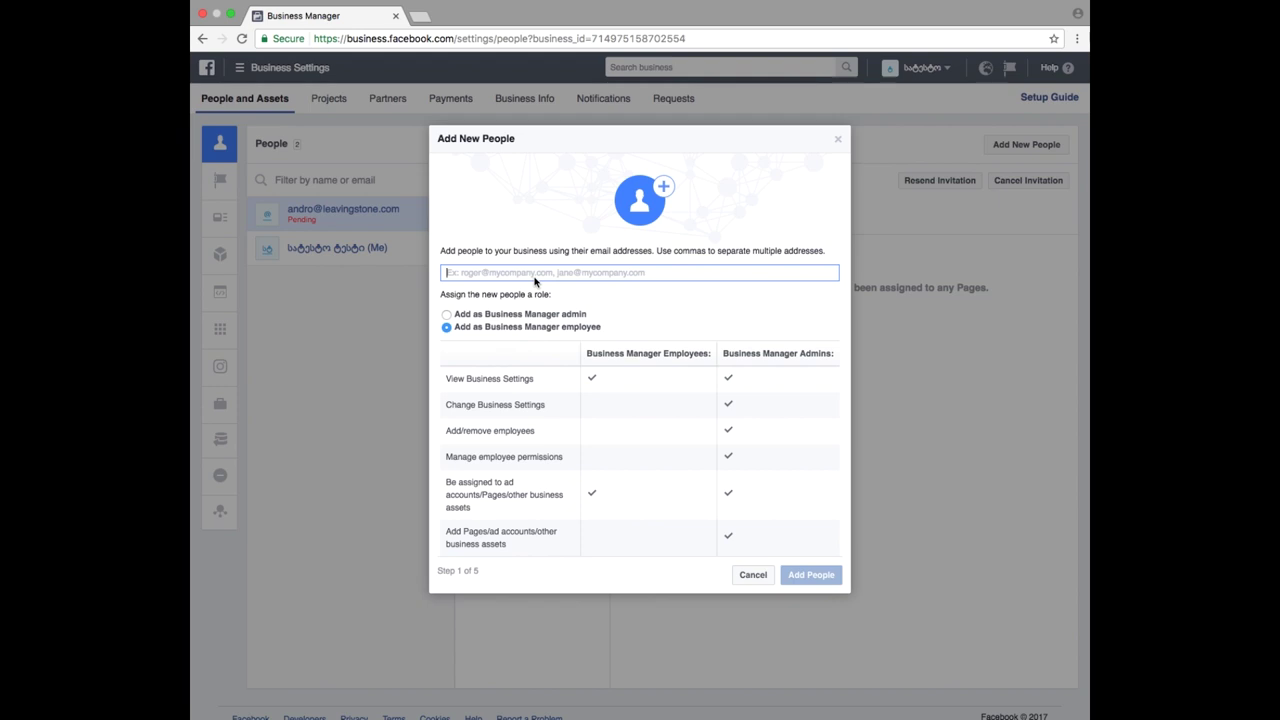
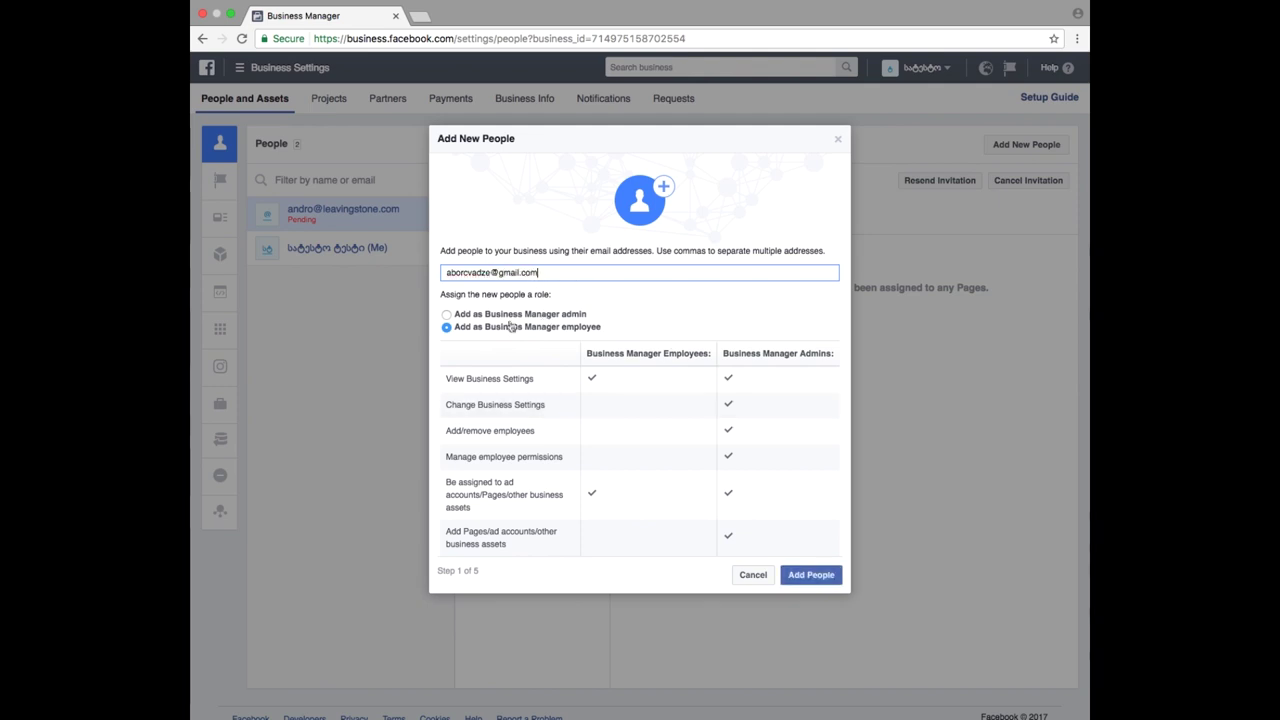
pyautogui.click(810, 580)
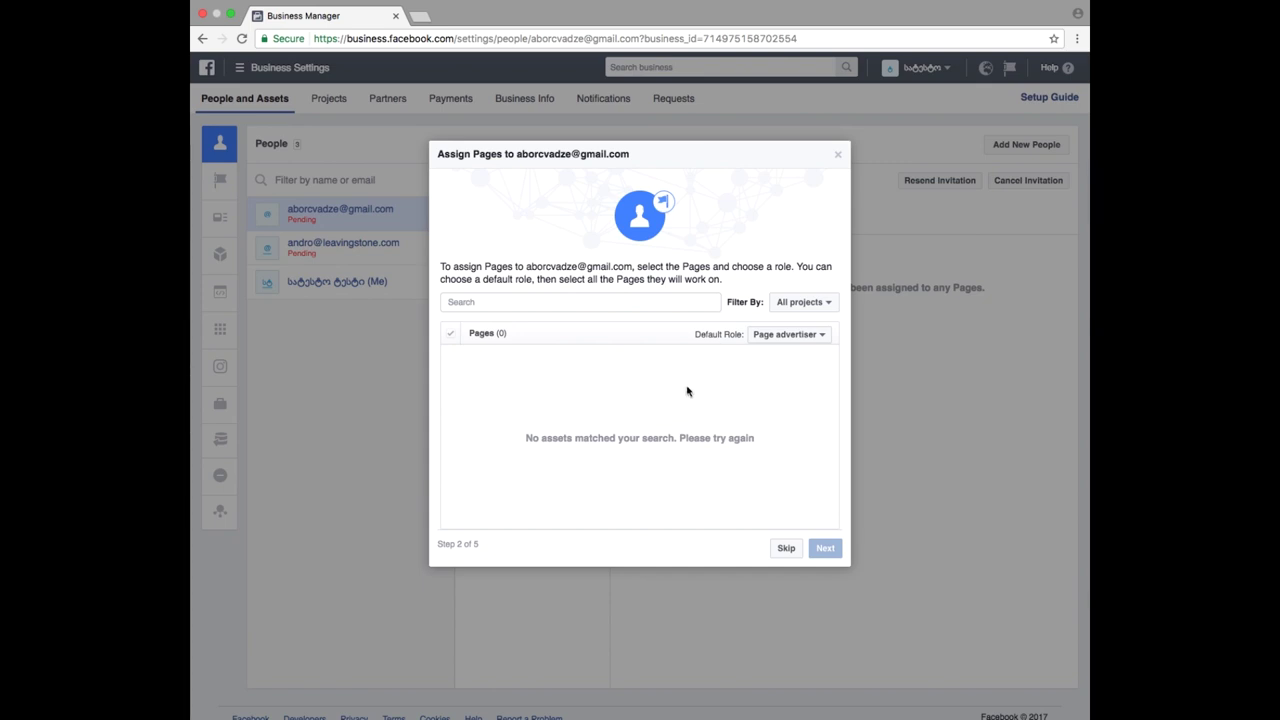
# - Keep the default Page role as Page advertiser and skip assigning Pages
pyautogui.tripleClick(484, 516)
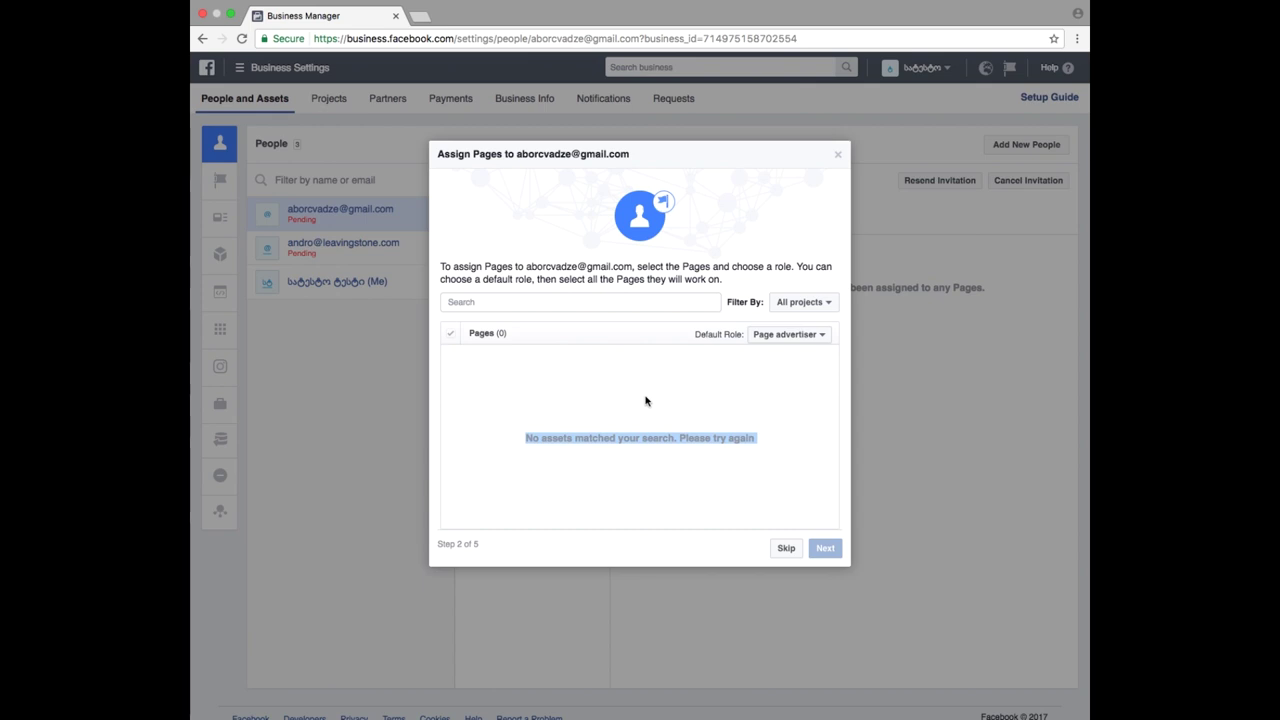
pyautogui.click(794, 338)
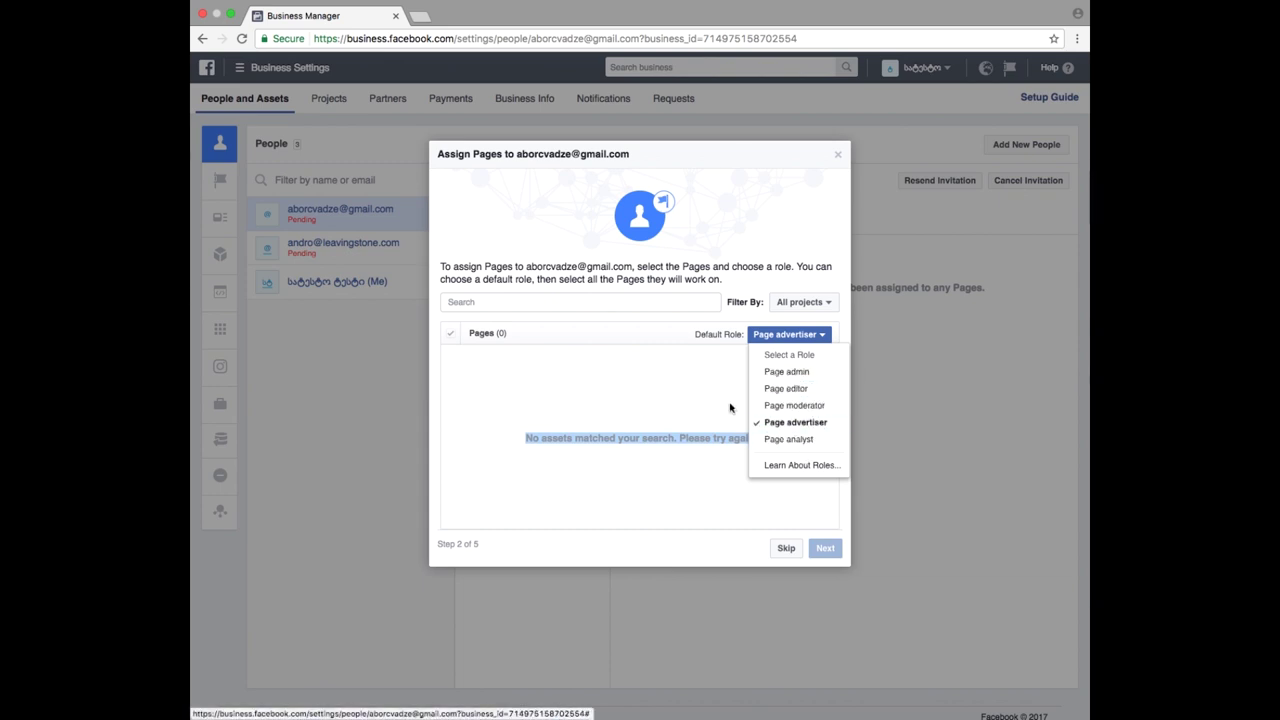
pyautogui.click(632, 379)
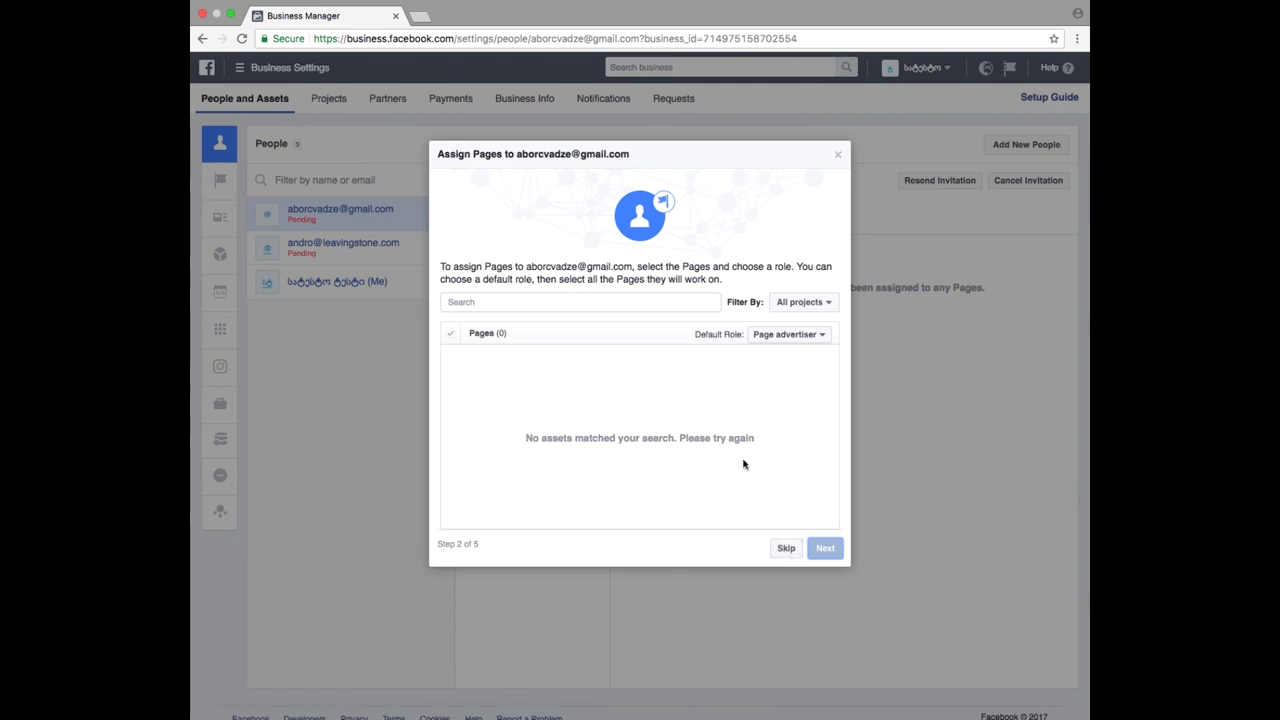
pyautogui.click(785, 549)
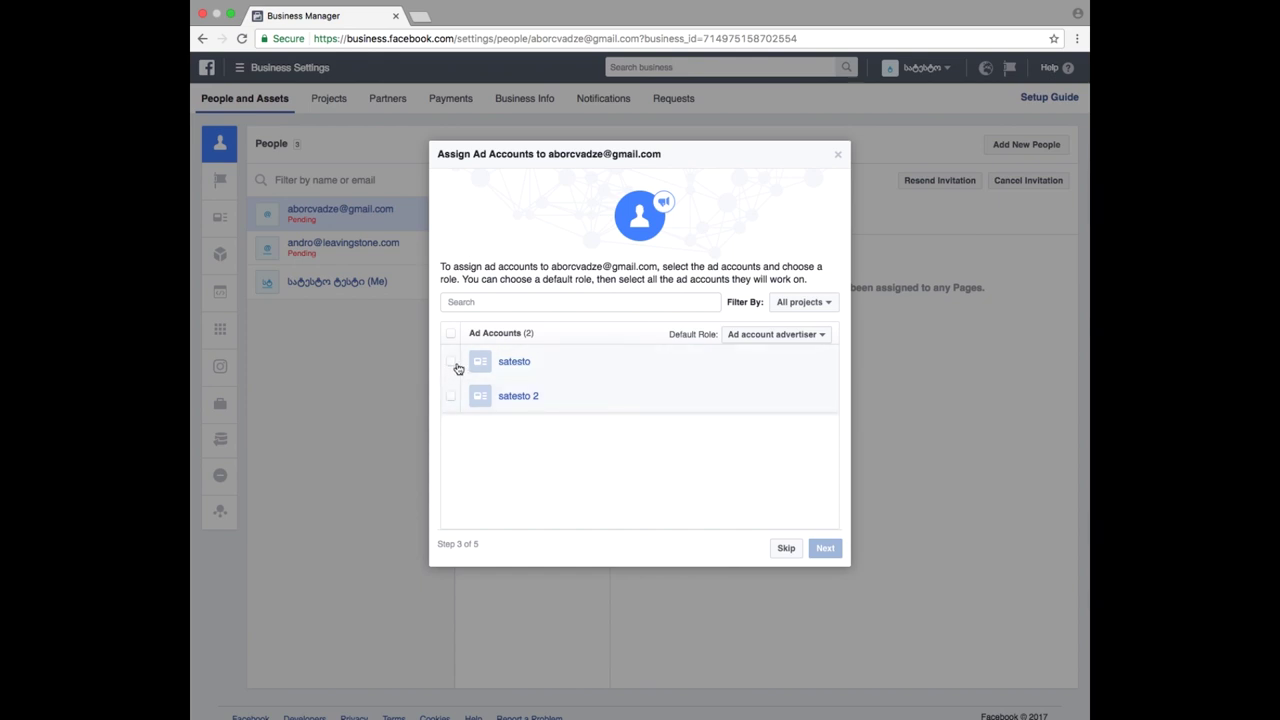
# - Assign only the satesto ad account as Ad account advertiser, leaving satesto 2 unticked, and continue
pyautogui.click(452, 362)
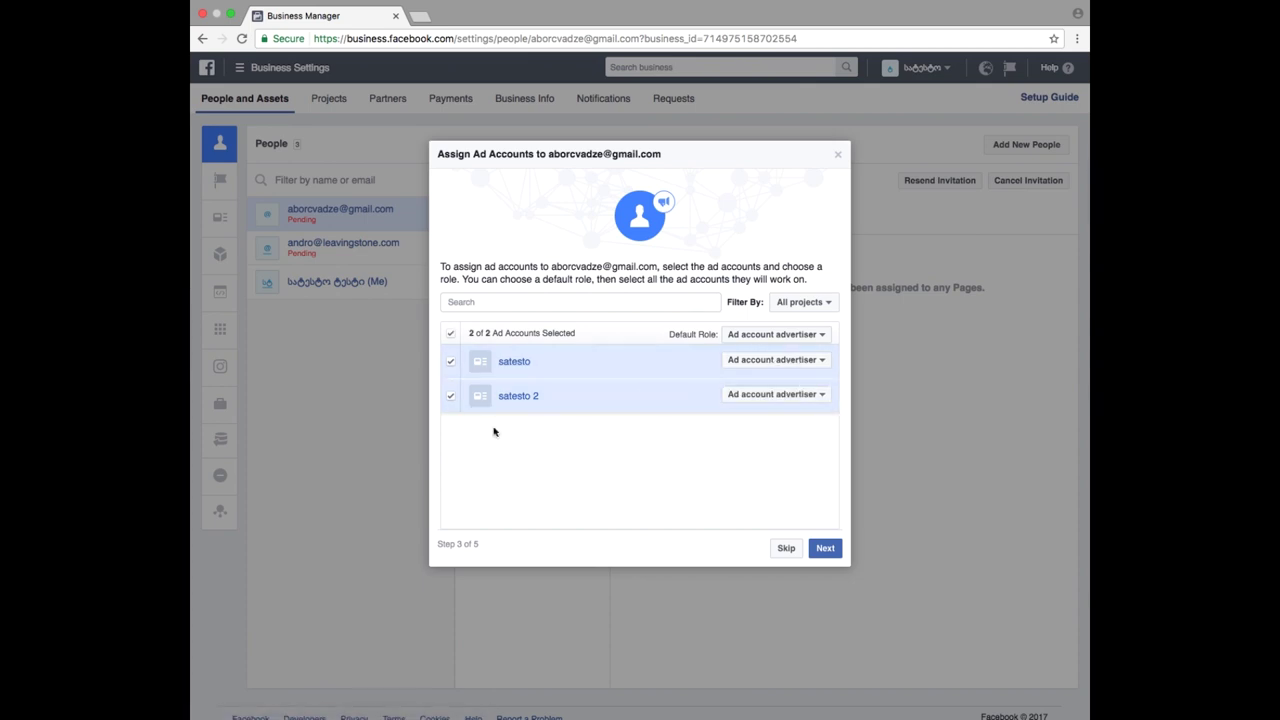
pyautogui.click(449, 399)
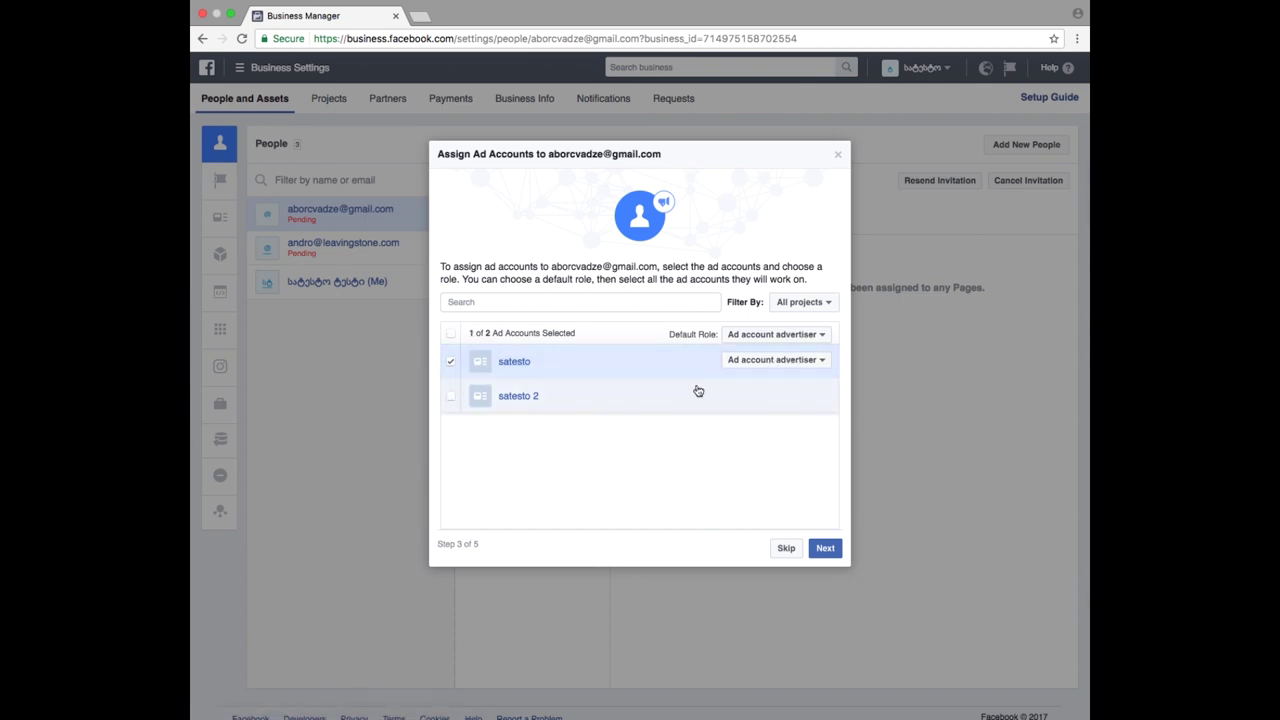
pyautogui.click(793, 361)
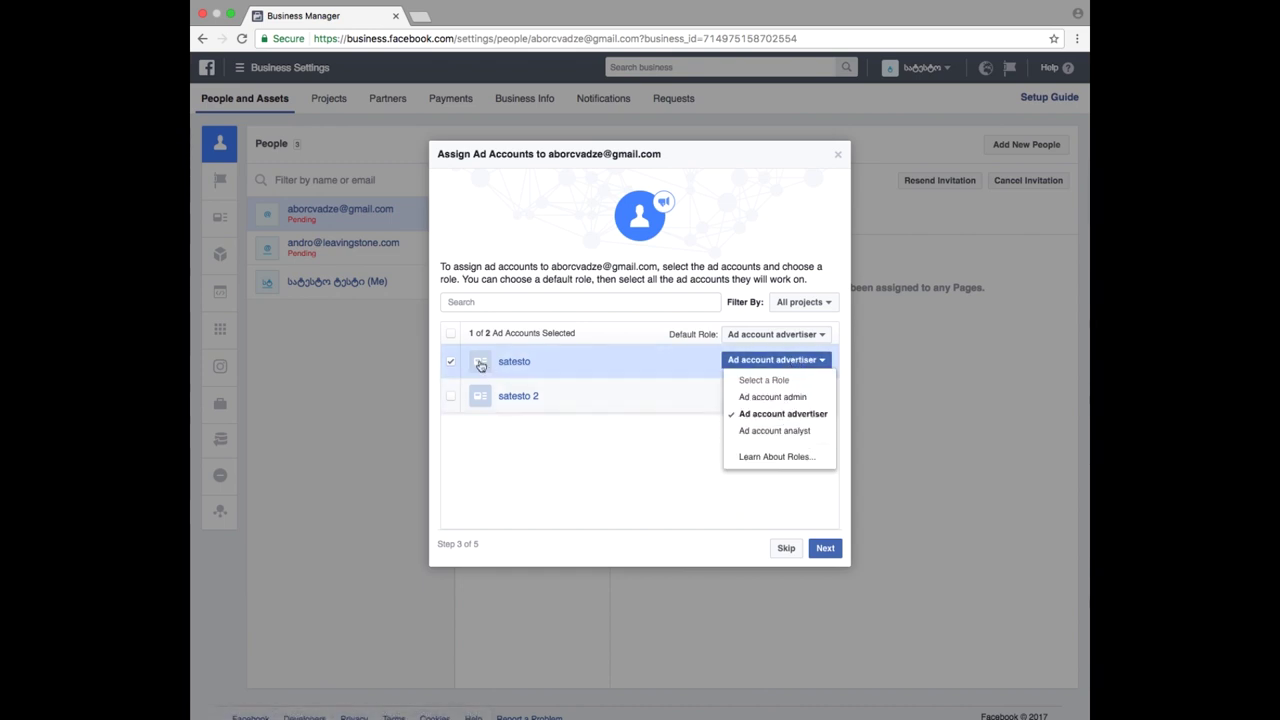
pyautogui.click(452, 366)
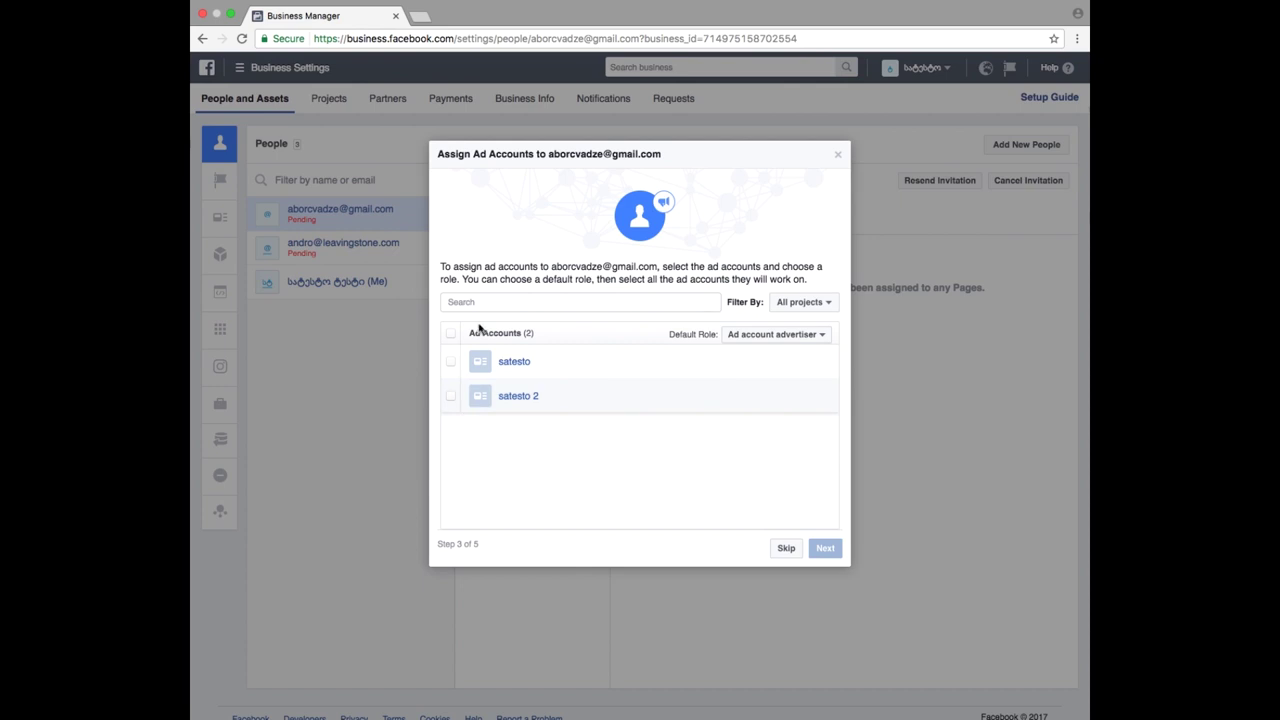
pyautogui.tripleClick(515, 338)
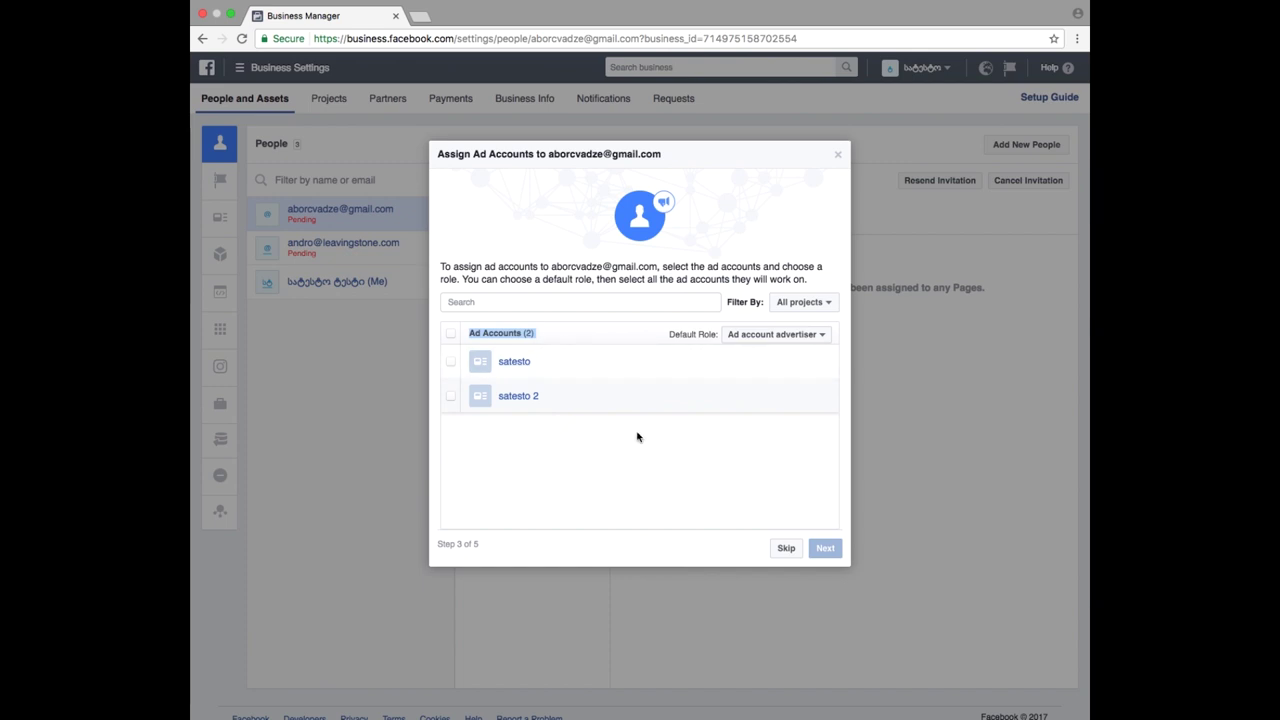
pyautogui.click(740, 335)
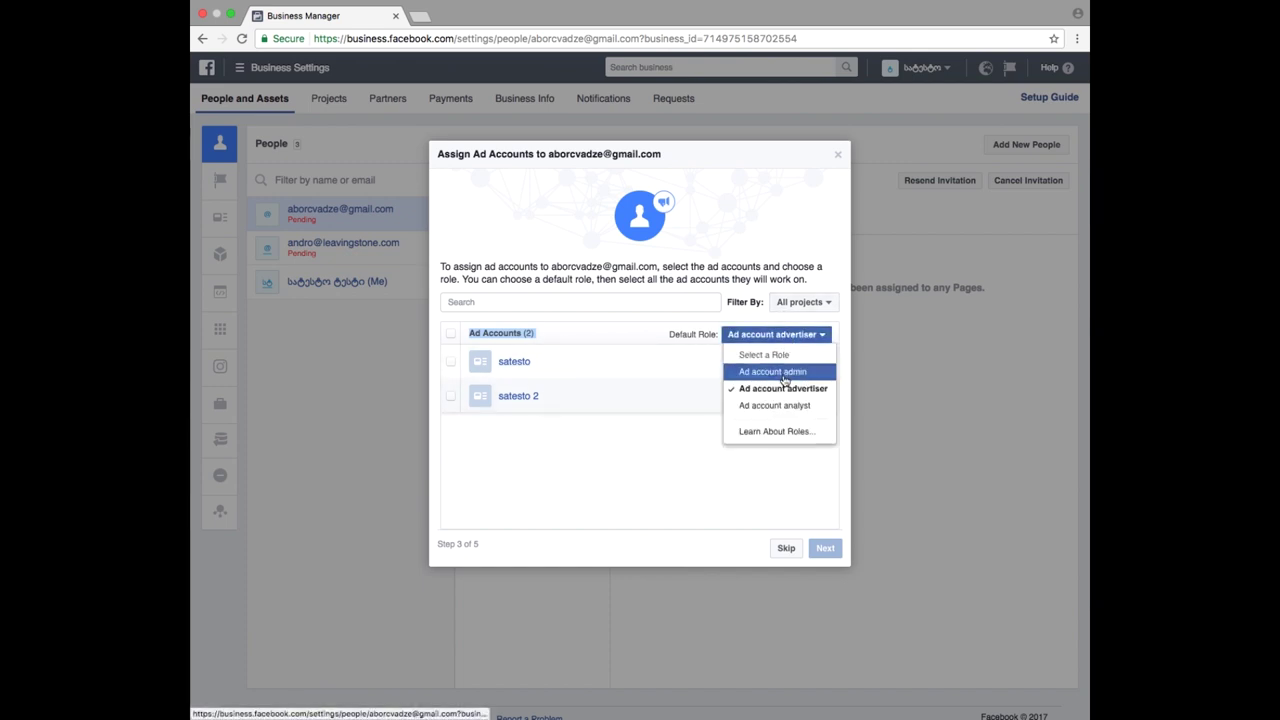
pyautogui.click(696, 419)
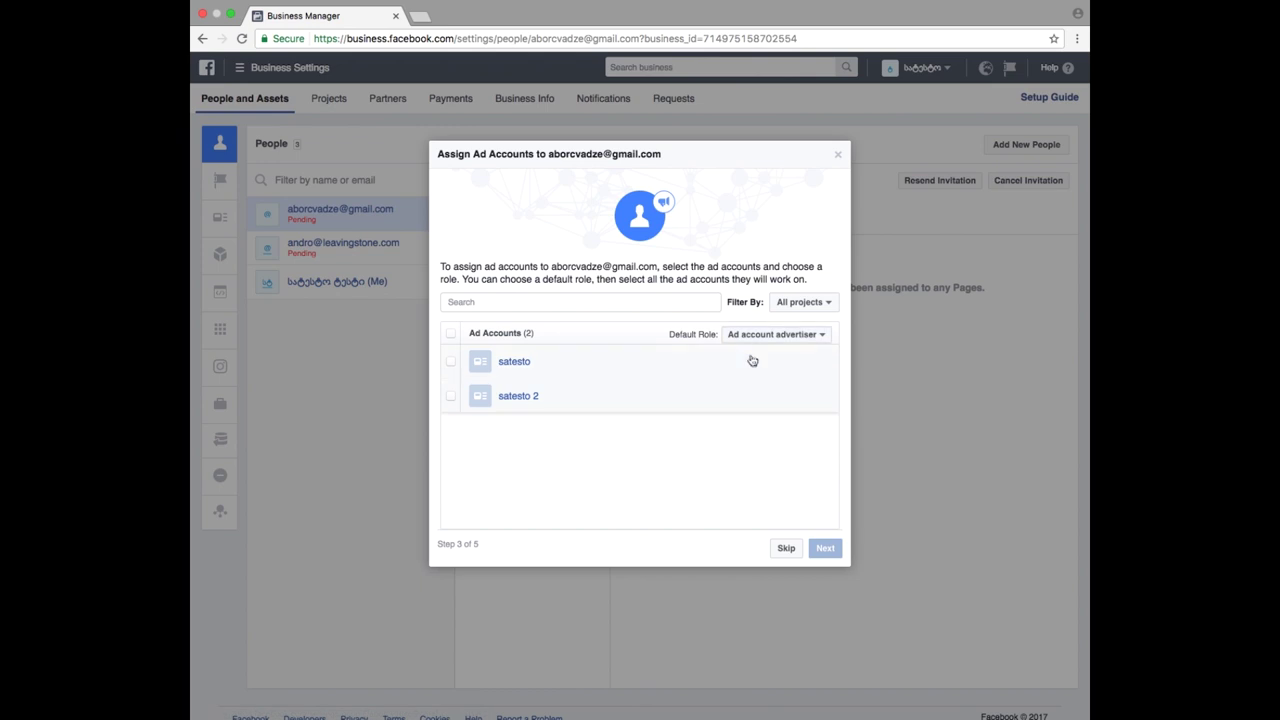
pyautogui.click(689, 368)
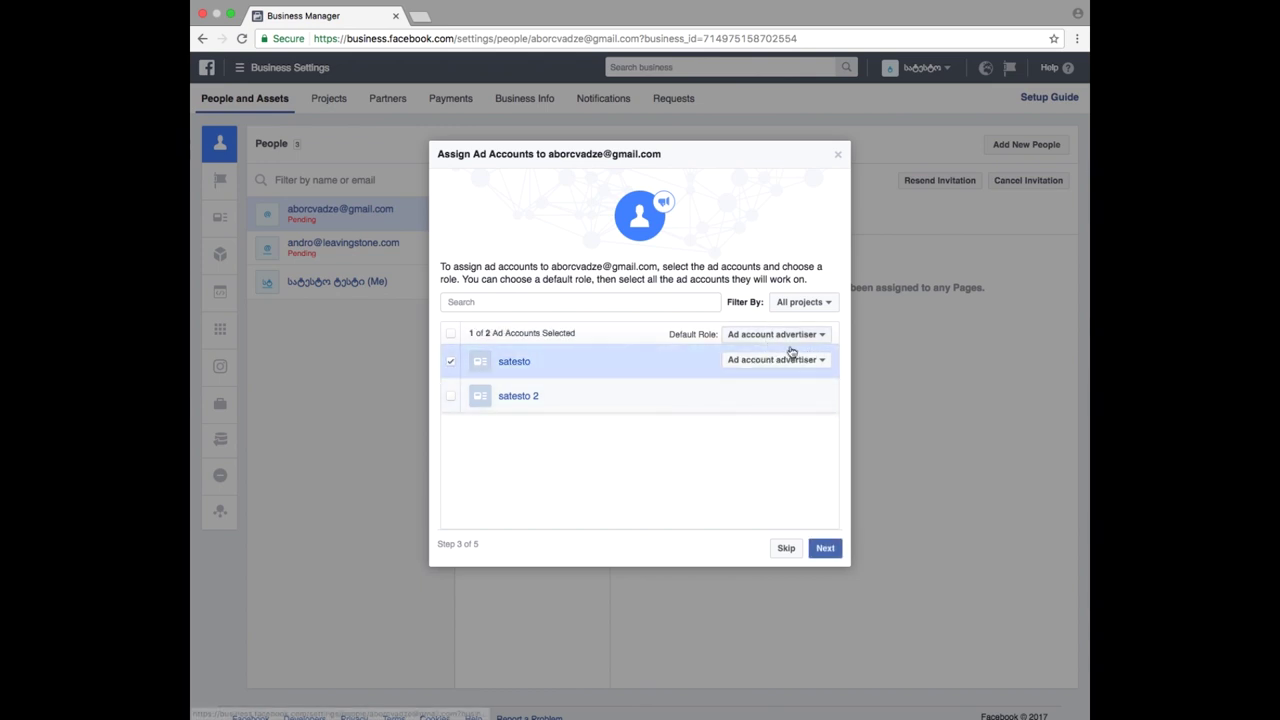
pyautogui.click(825, 549)
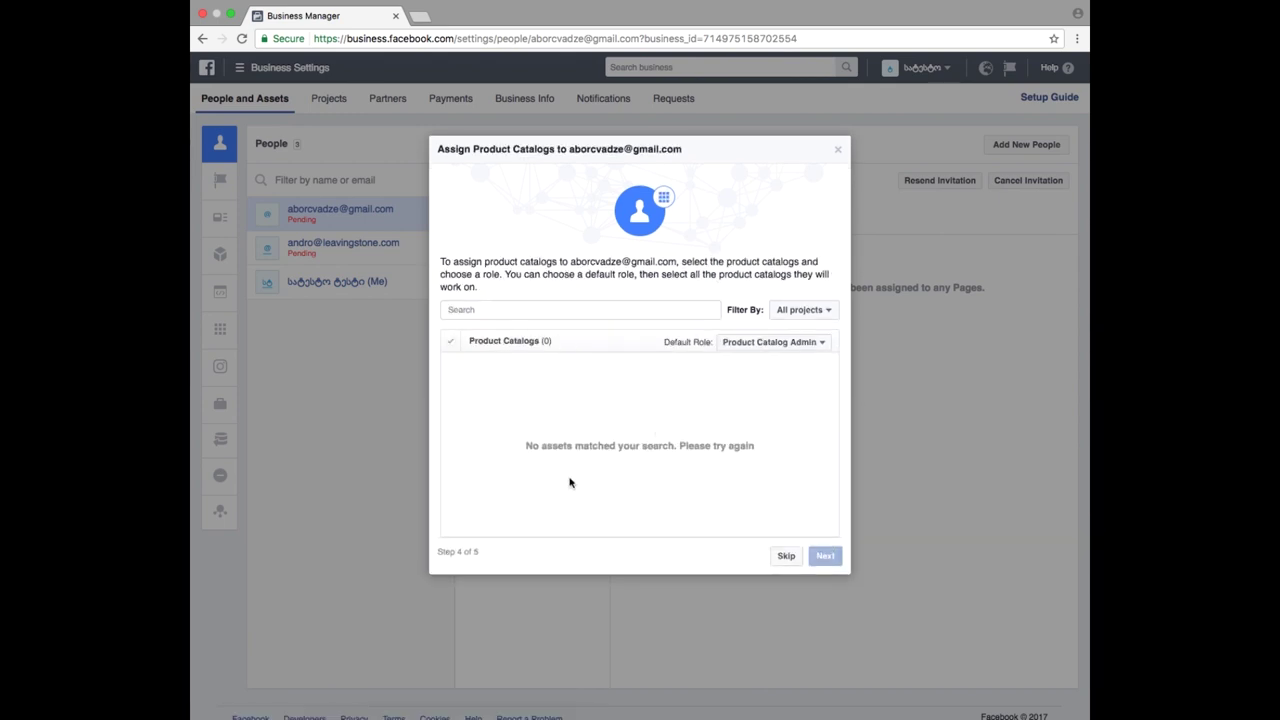
# - Skip the Product Catalogs step and close the Nice work! confirmation
pyautogui.click(785, 556)
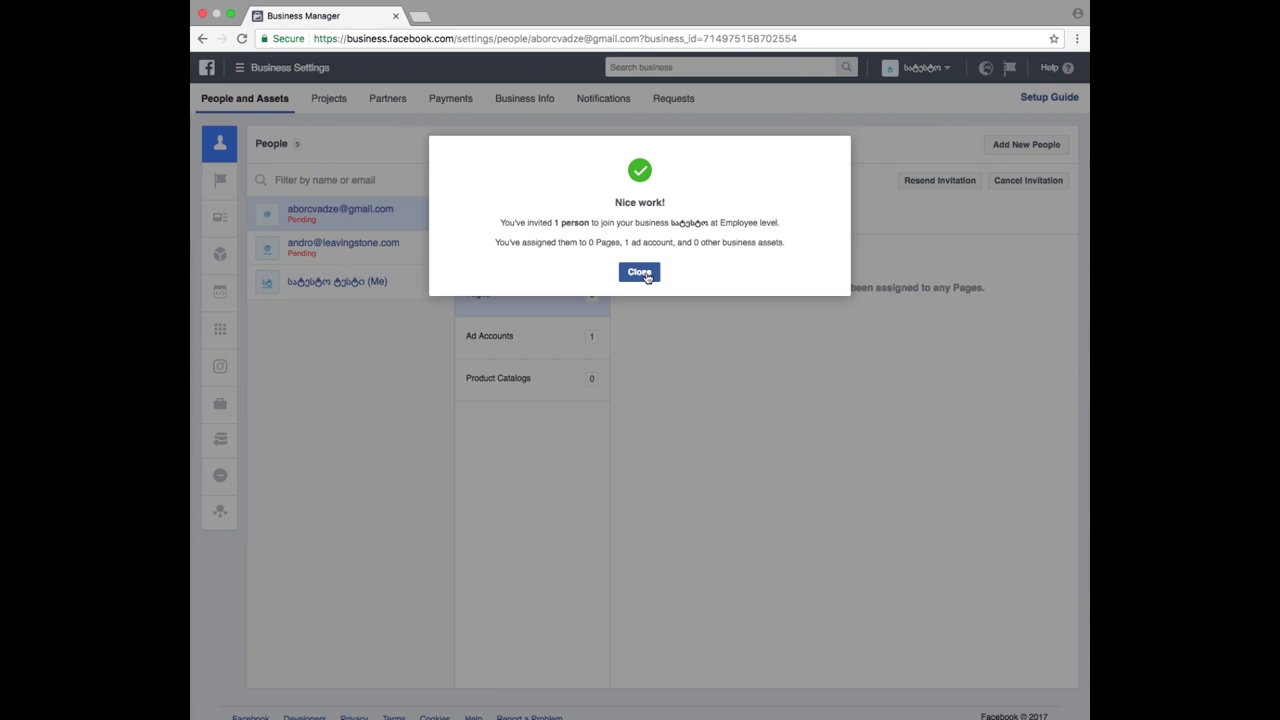
pyautogui.click(645, 273)
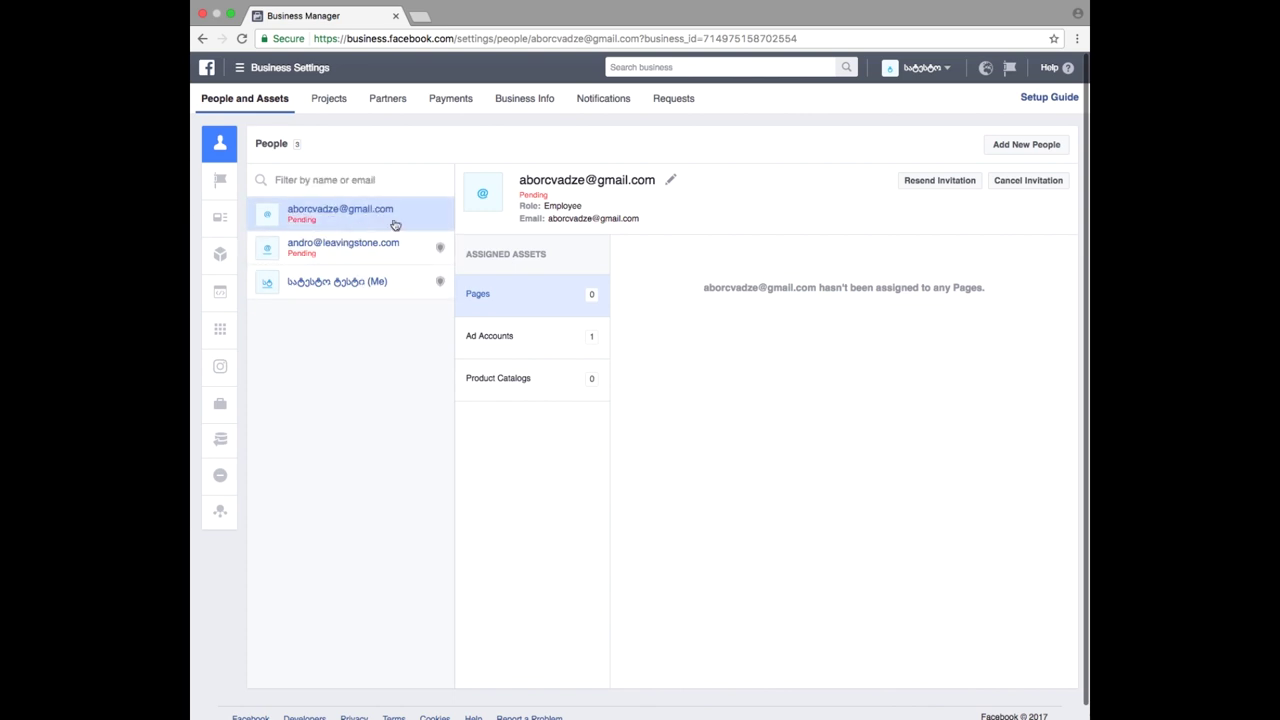
pyautogui.moveTo(225, 160)
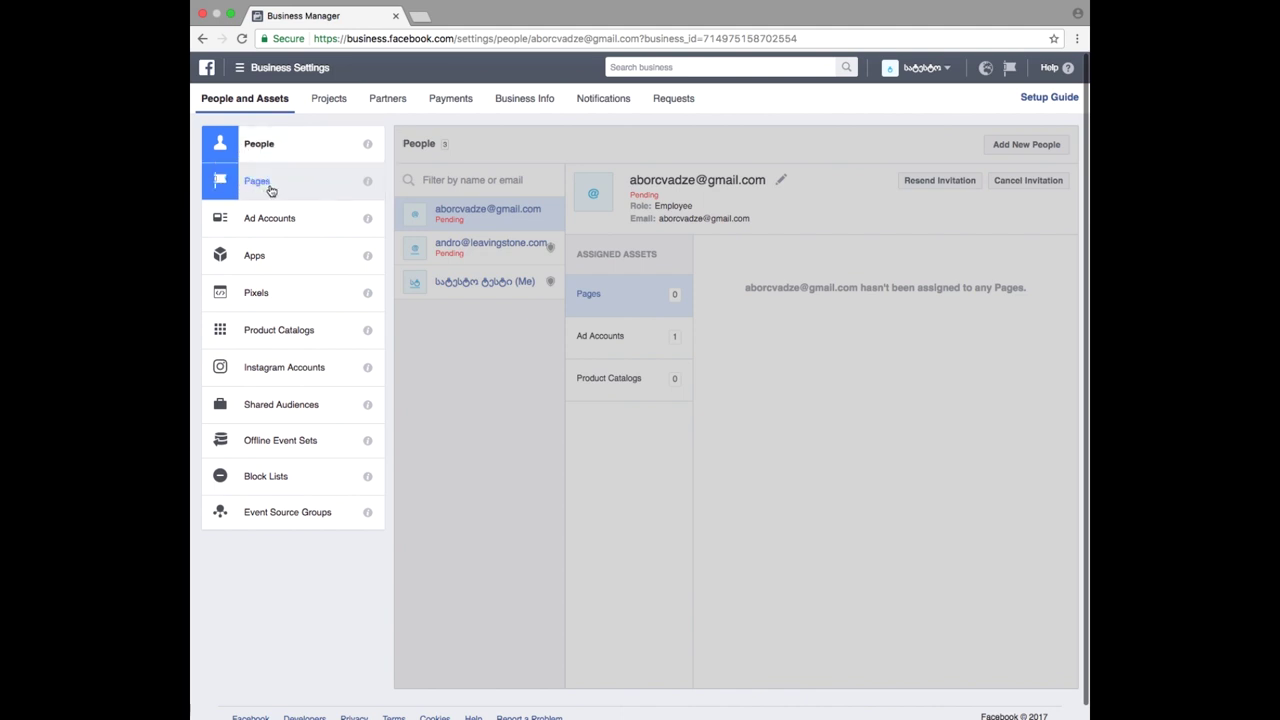
# - Add the owned Satesto Page to the business's Pages and dismiss the approval notice
pyautogui.click(257, 181)
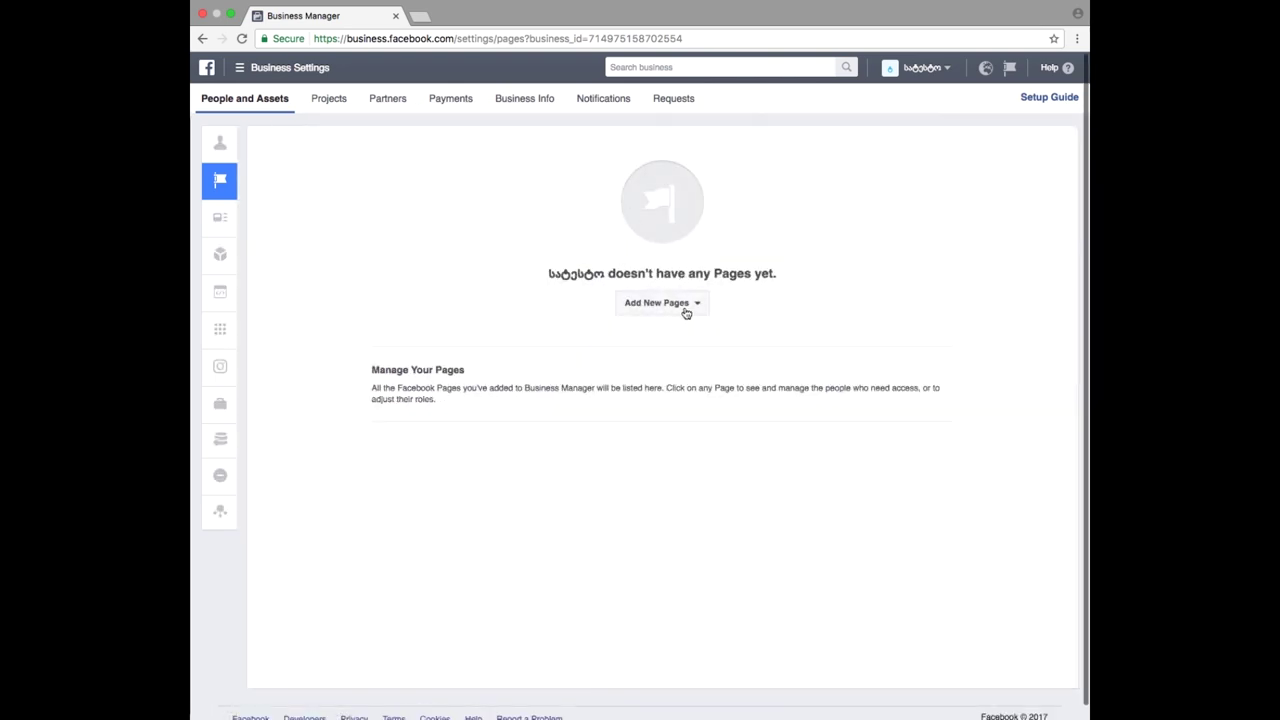
pyautogui.click(686, 310)
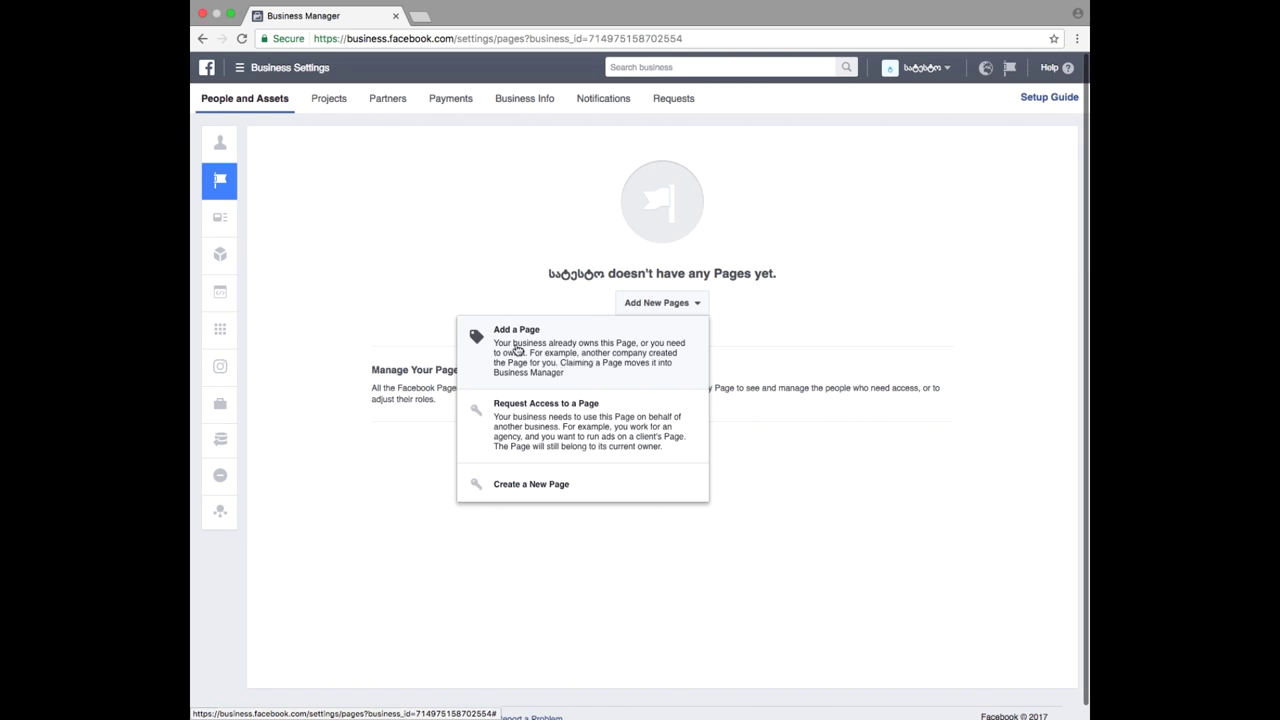
pyautogui.click(543, 351)
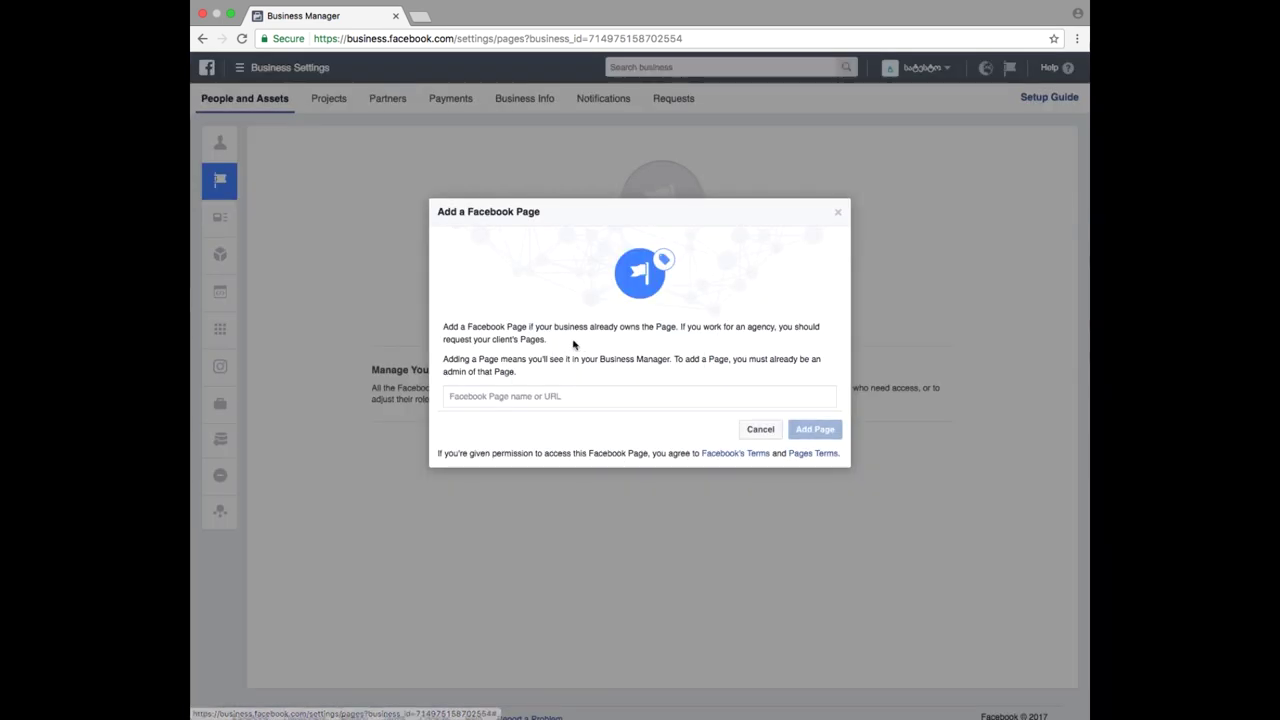
pyautogui.write('sate')
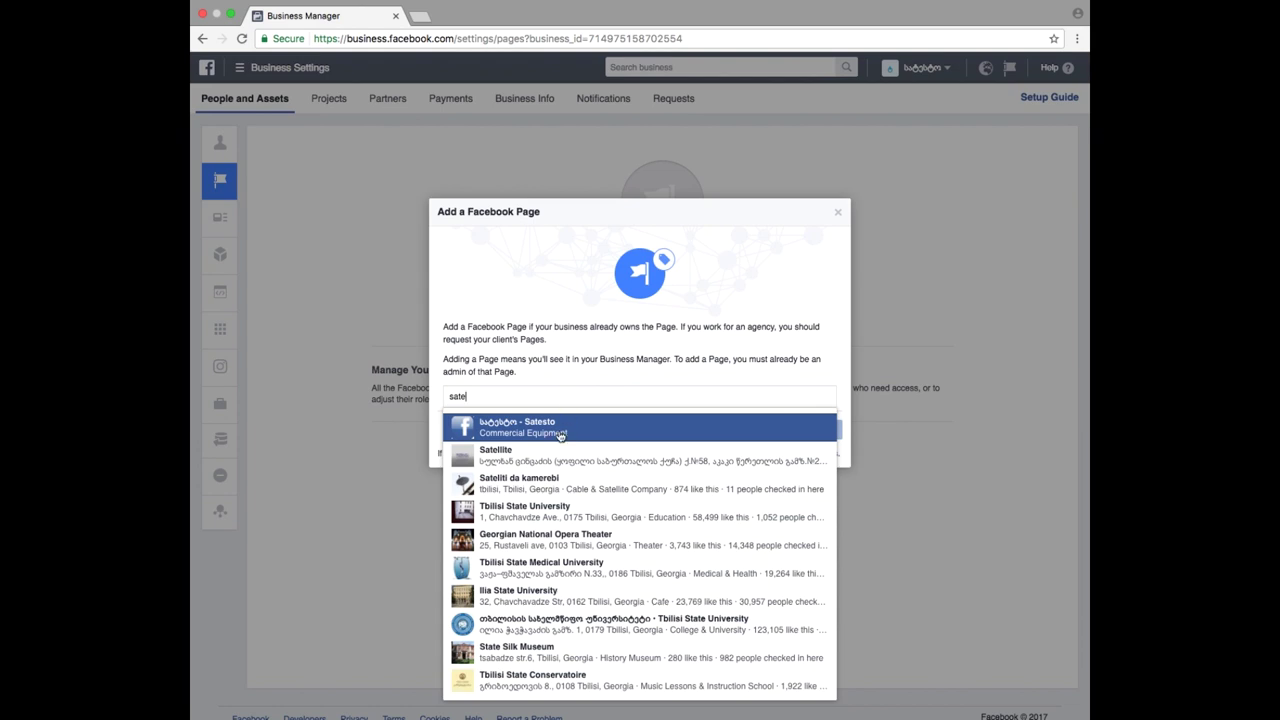
pyautogui.click(560, 435)
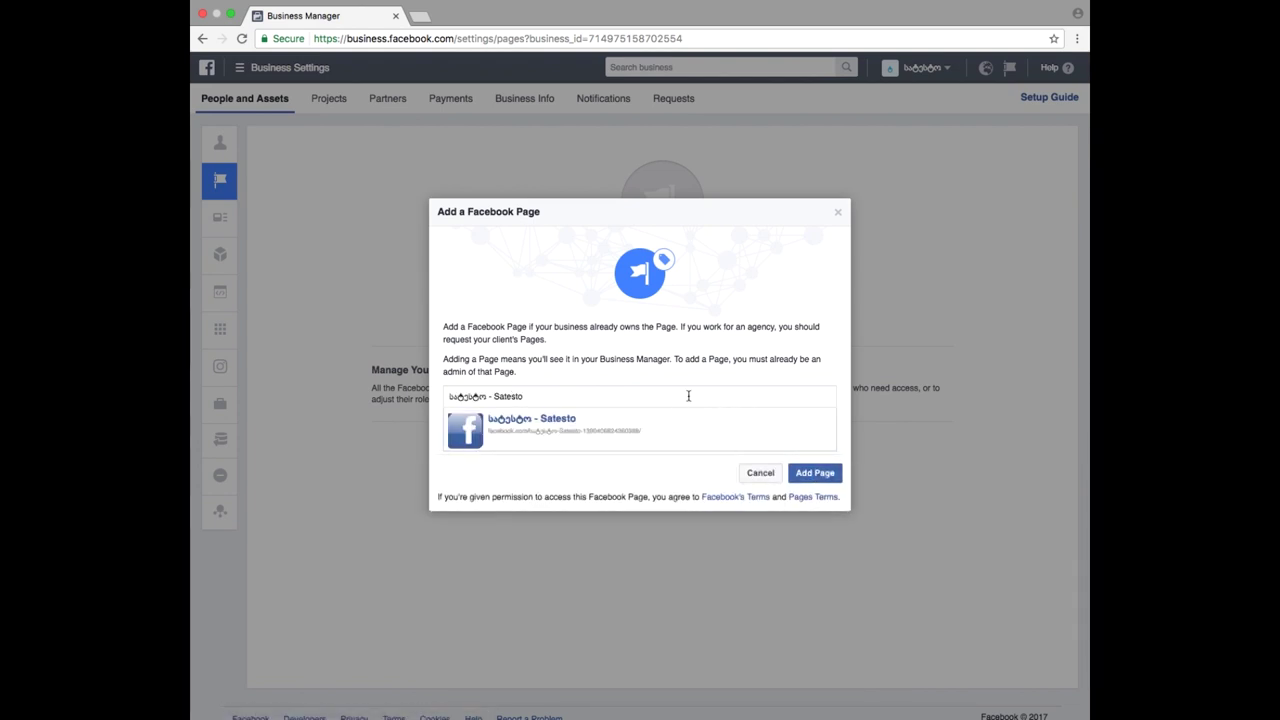
pyautogui.click(808, 478)
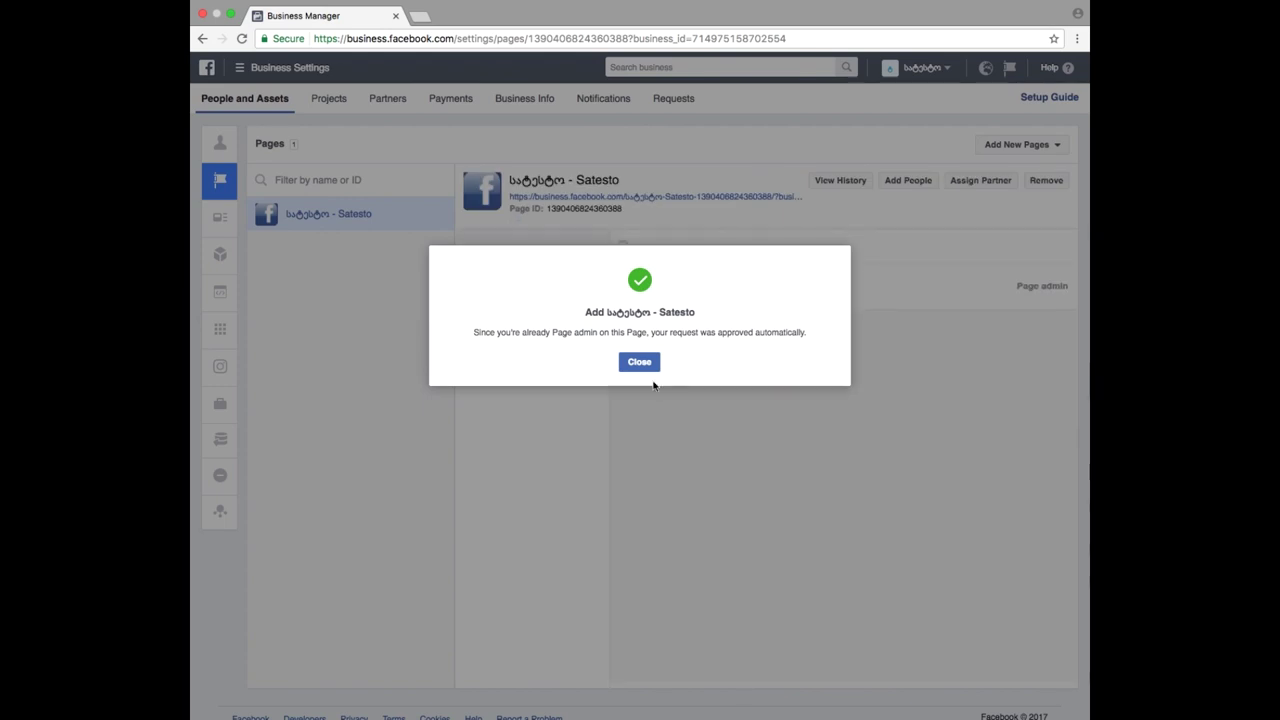
pyautogui.click(640, 362)
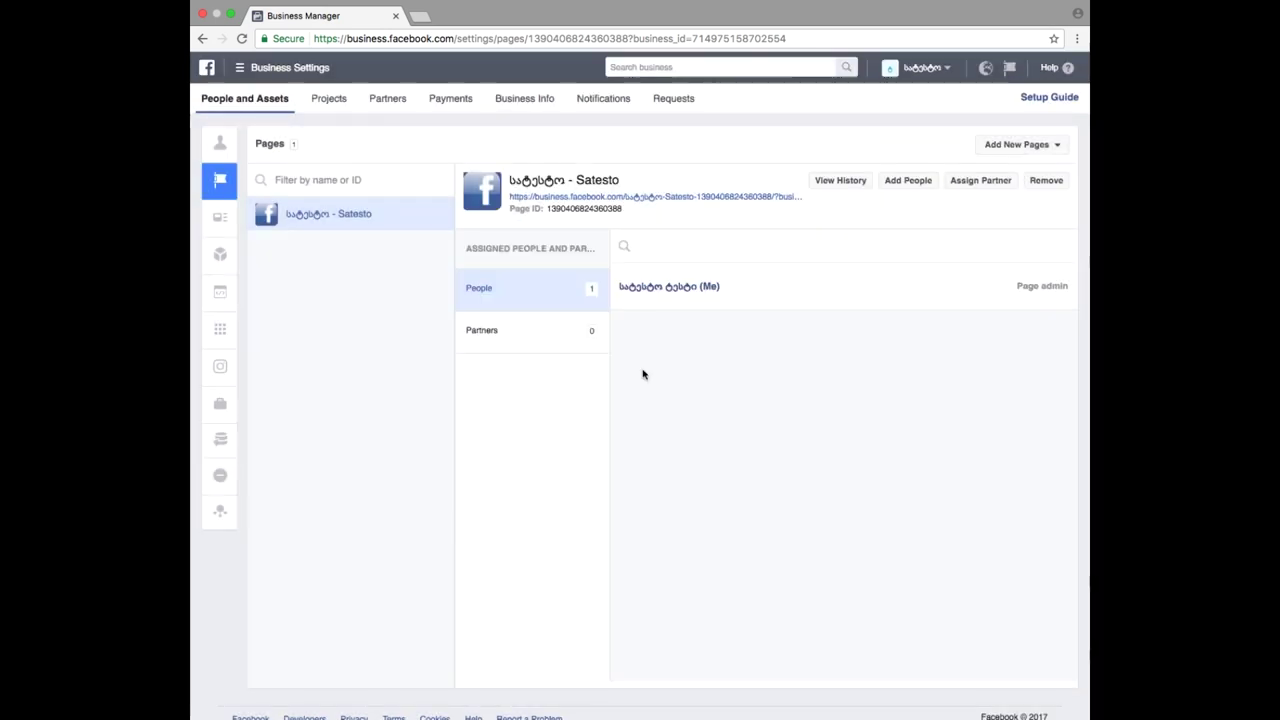
pyautogui.moveTo(294, 206)
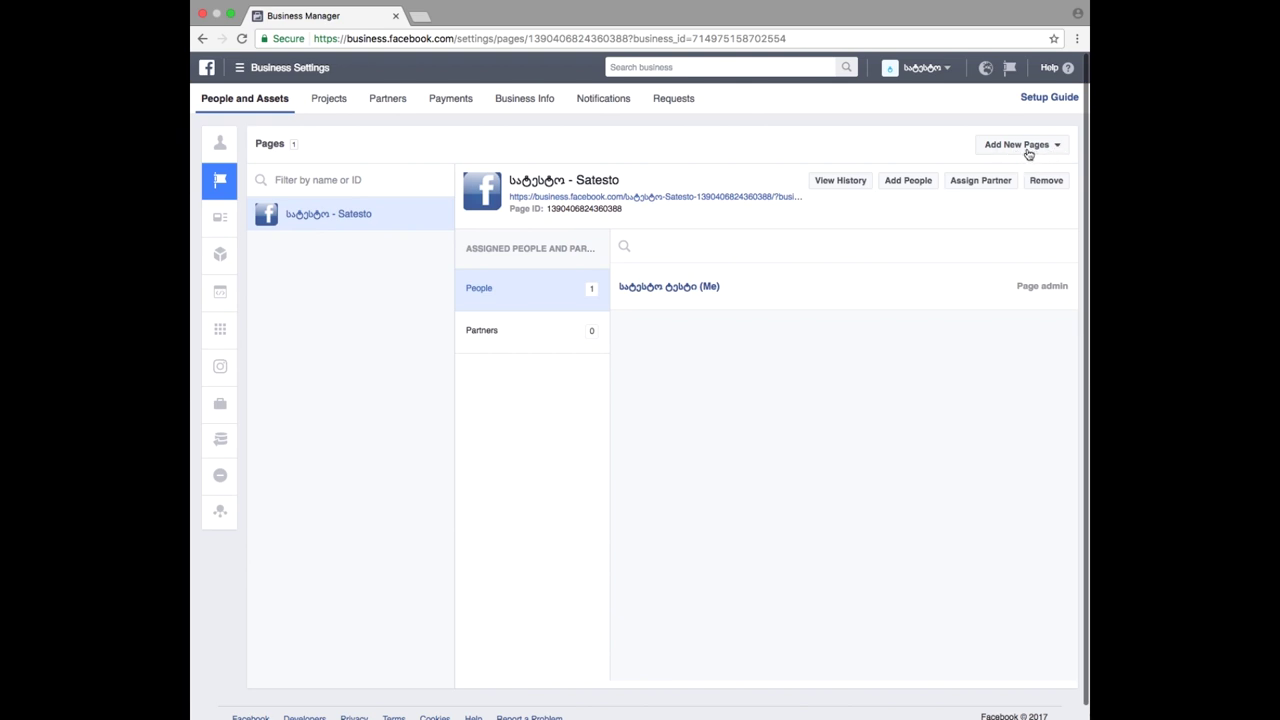
# - Begin requesting access to a Page, try choosing Satesto as primary Page, then abandon it
pyautogui.click(1028, 150)
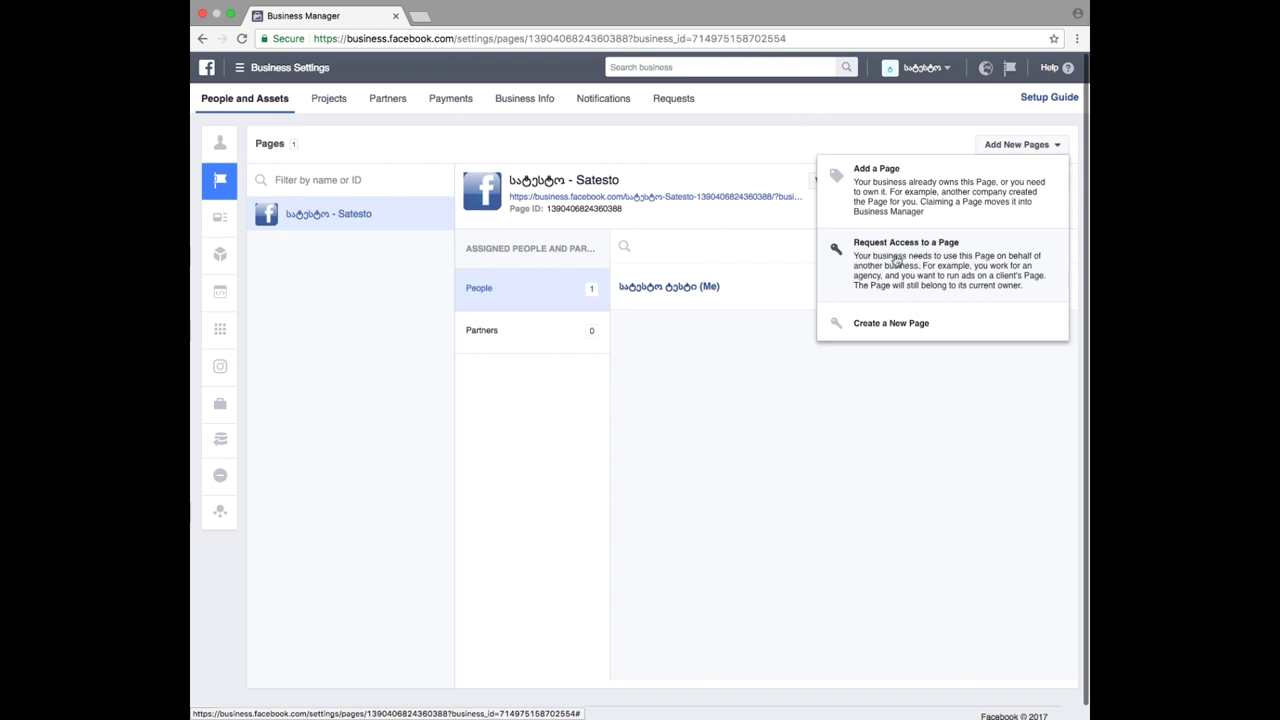
pyautogui.click(973, 268)
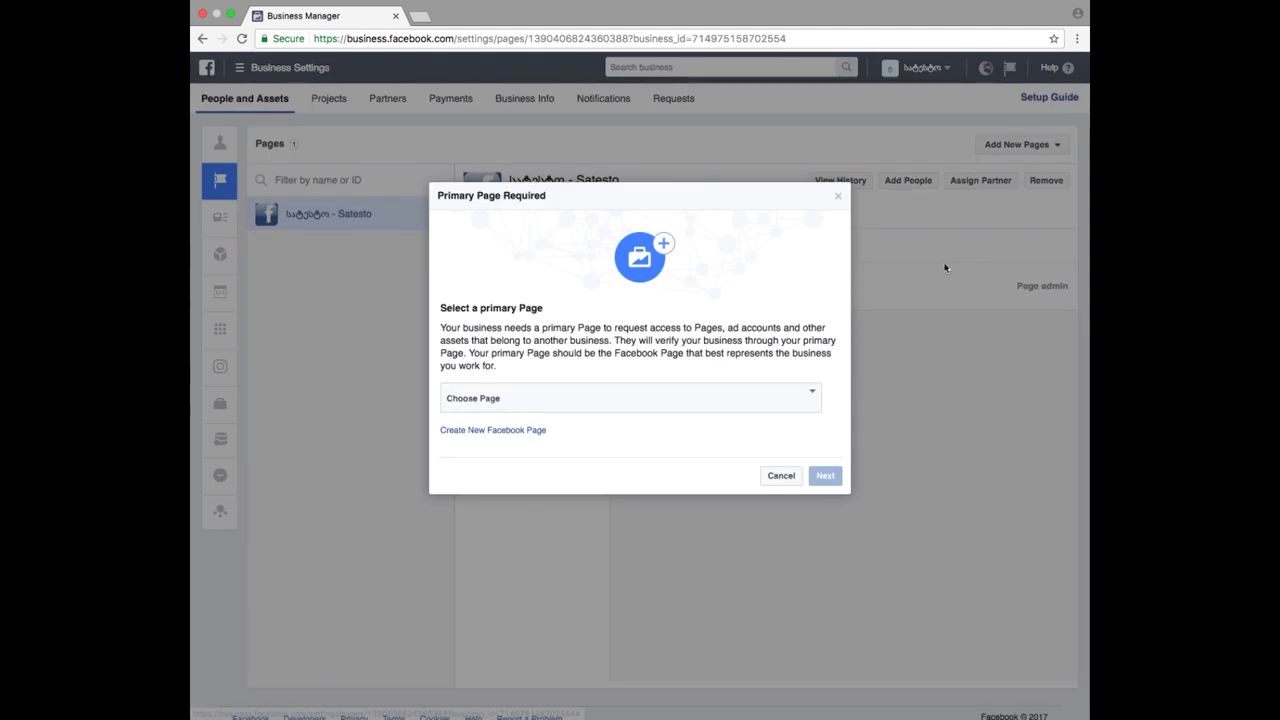
pyautogui.click(516, 400)
pyautogui.click(534, 408)
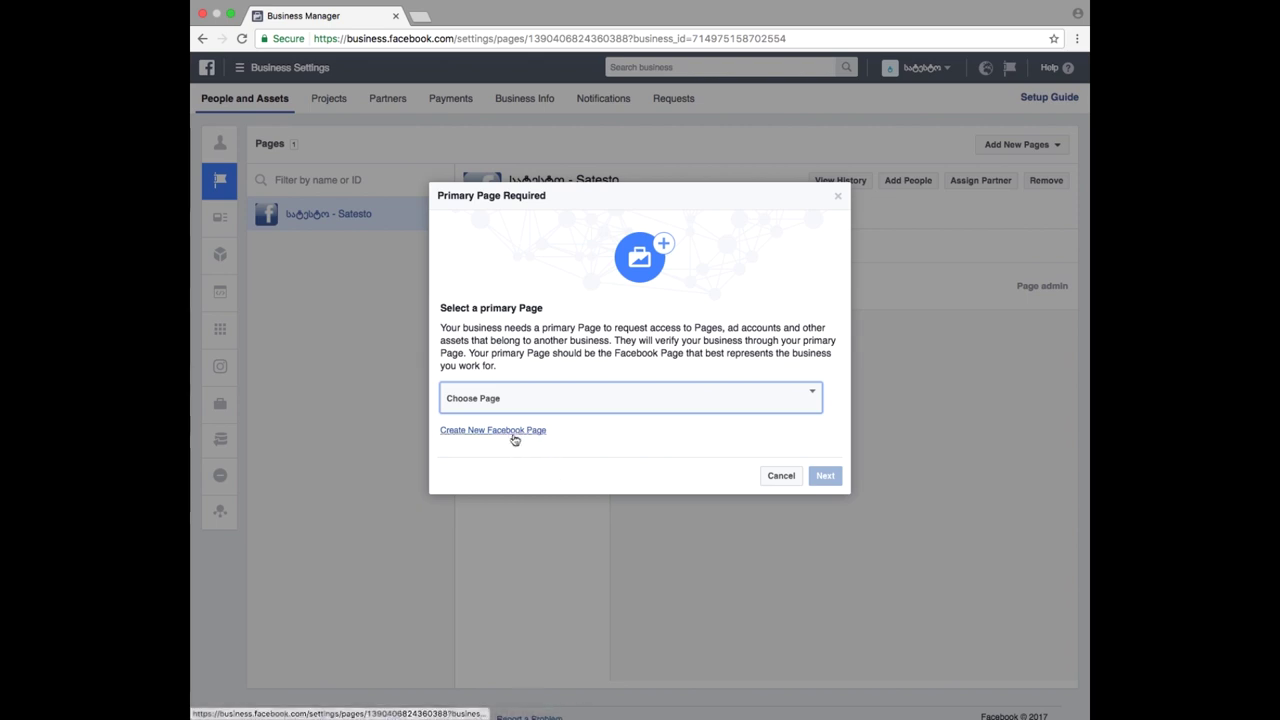
pyautogui.click(510, 434)
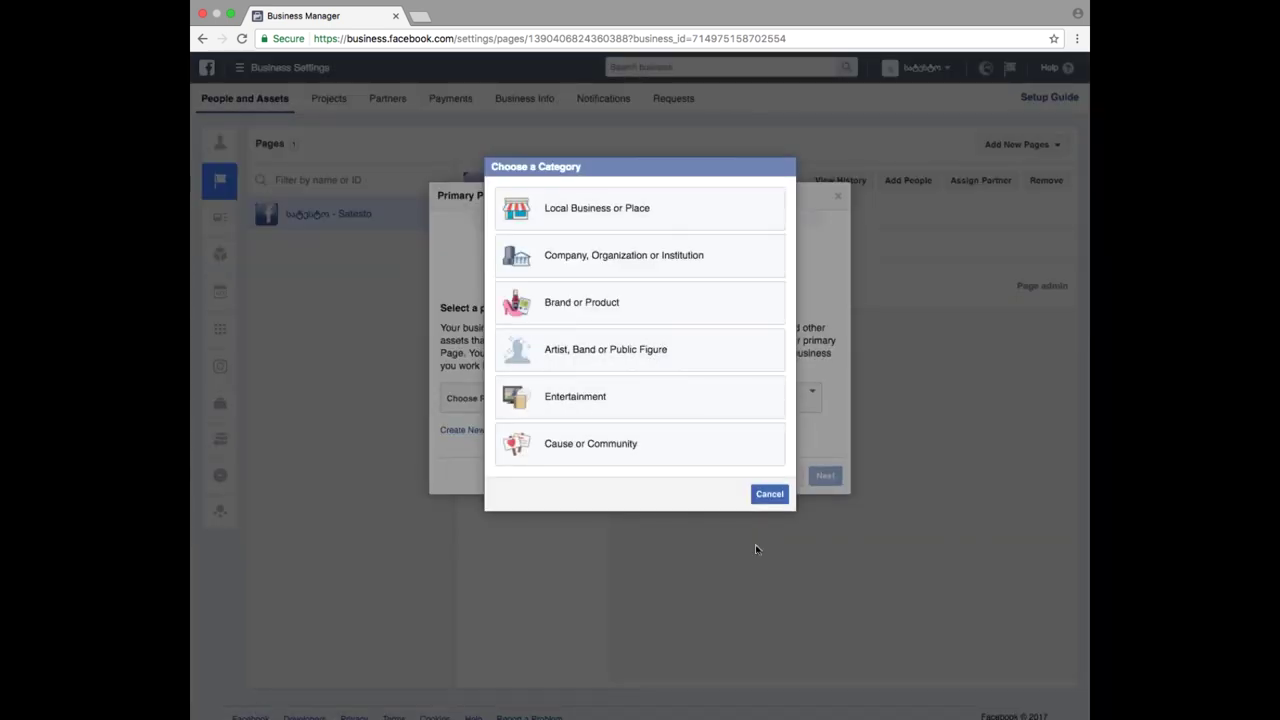
pyautogui.click(769, 494)
pyautogui.click(700, 403)
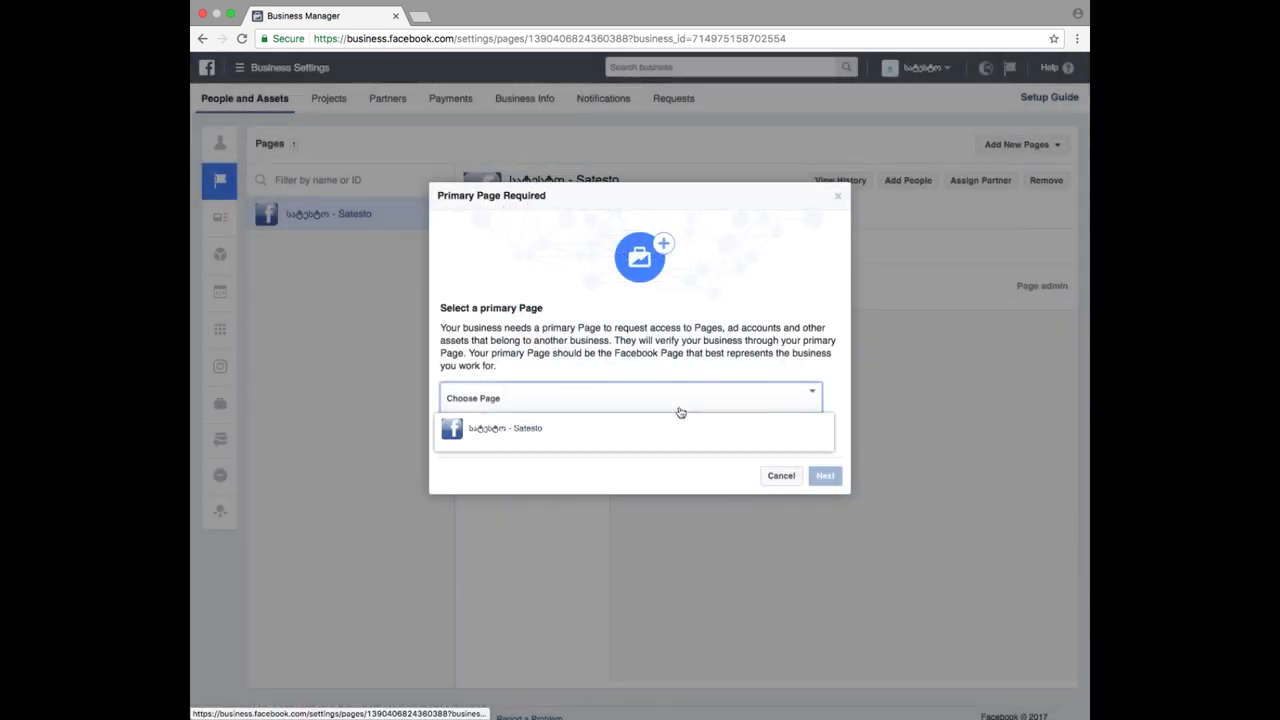
pyautogui.click(556, 442)
pyautogui.click(777, 477)
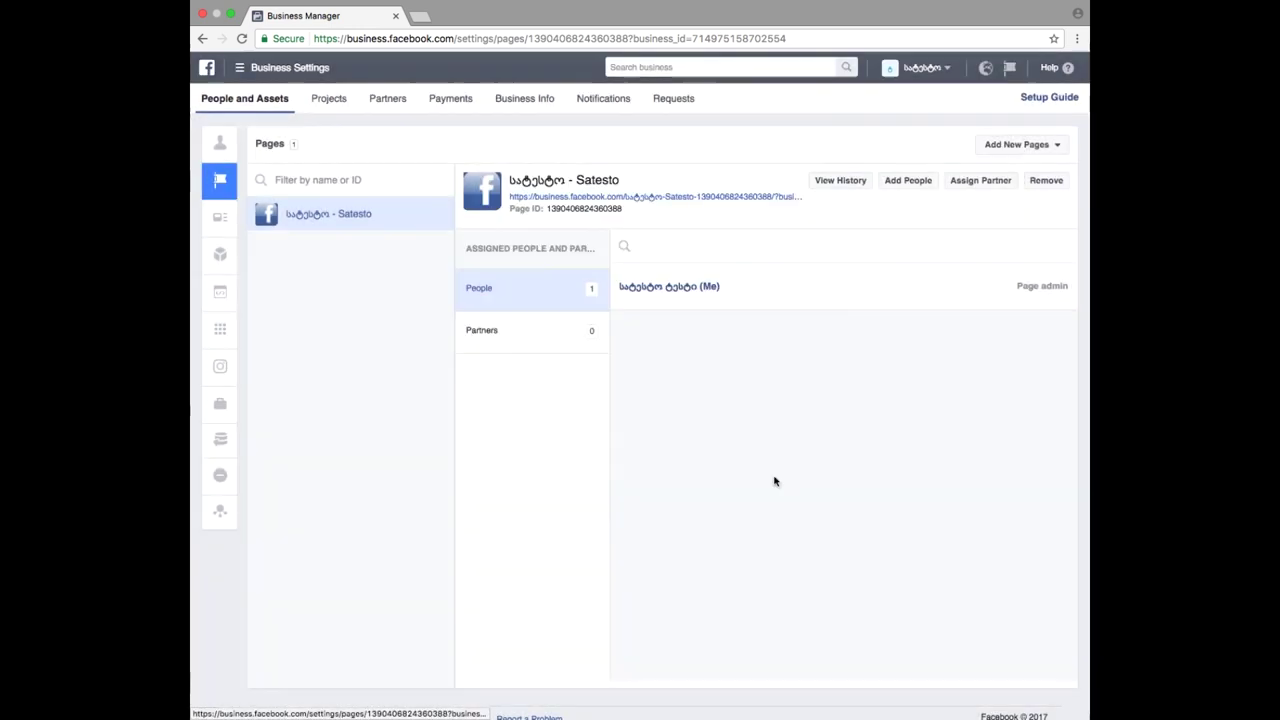
# - Retry the access request and the new-Page option, backing out of both
pyautogui.click(1040, 148)
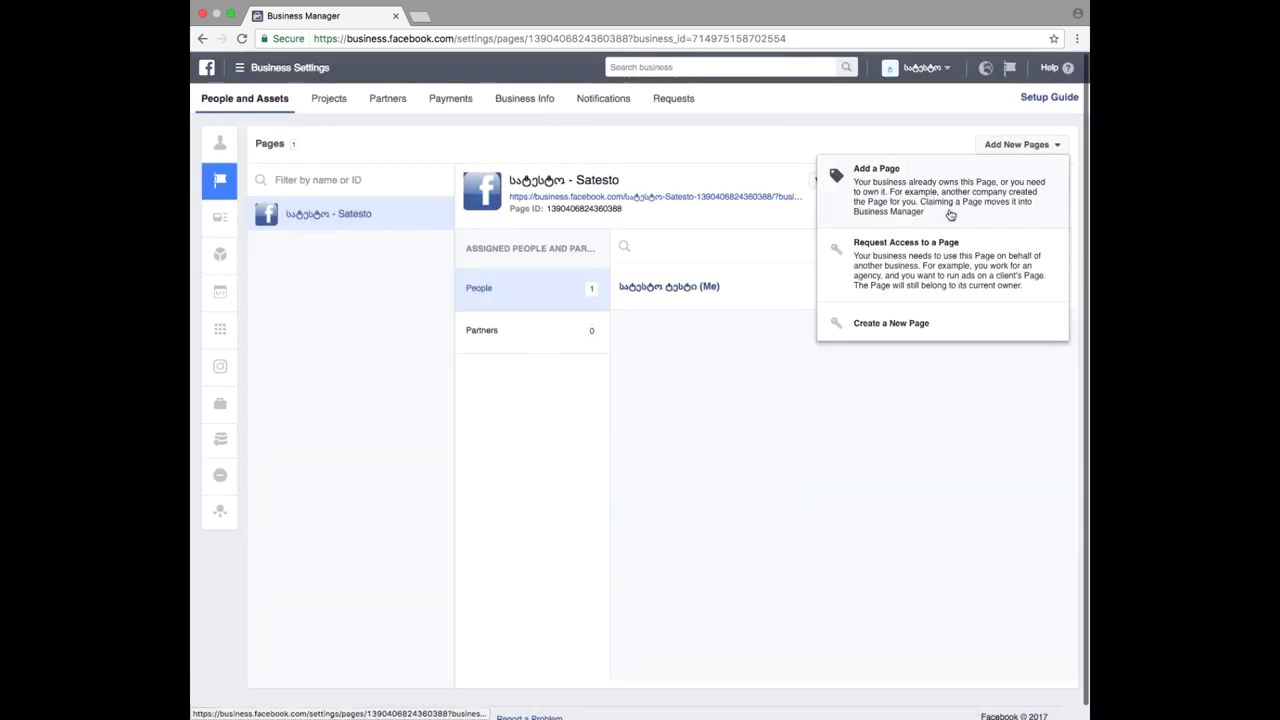
pyautogui.click(900, 286)
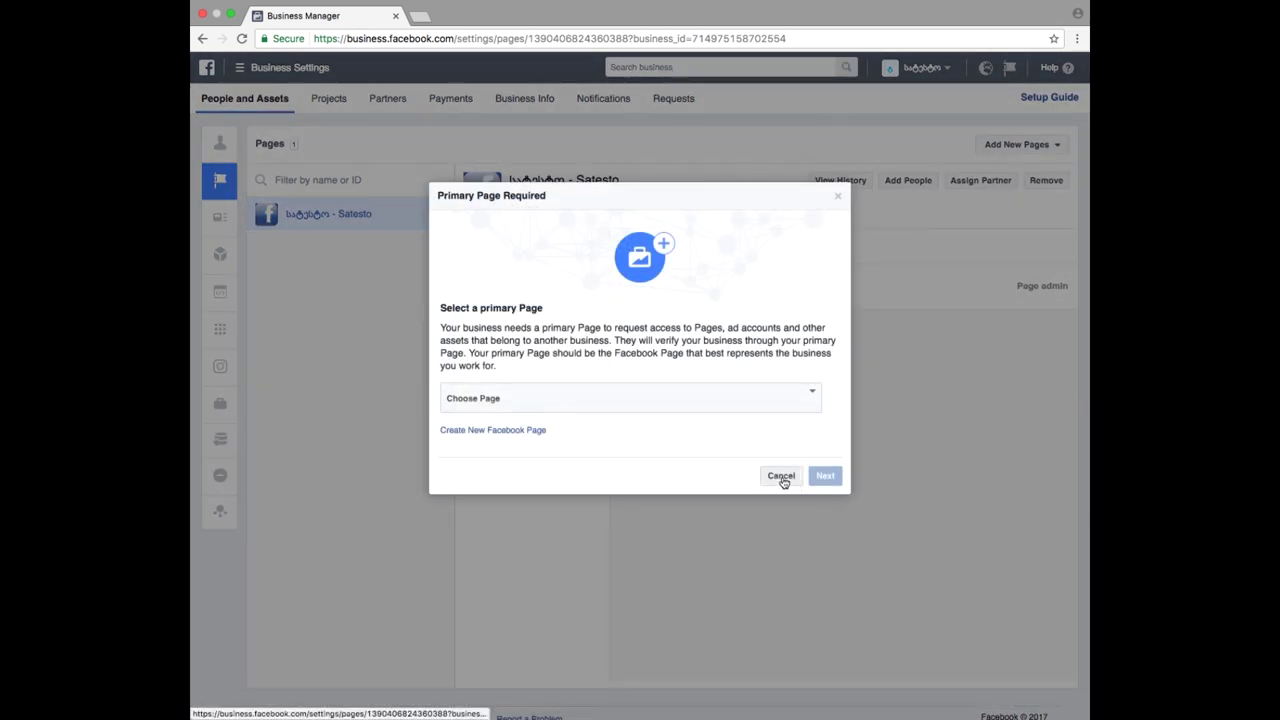
pyautogui.click(723, 408)
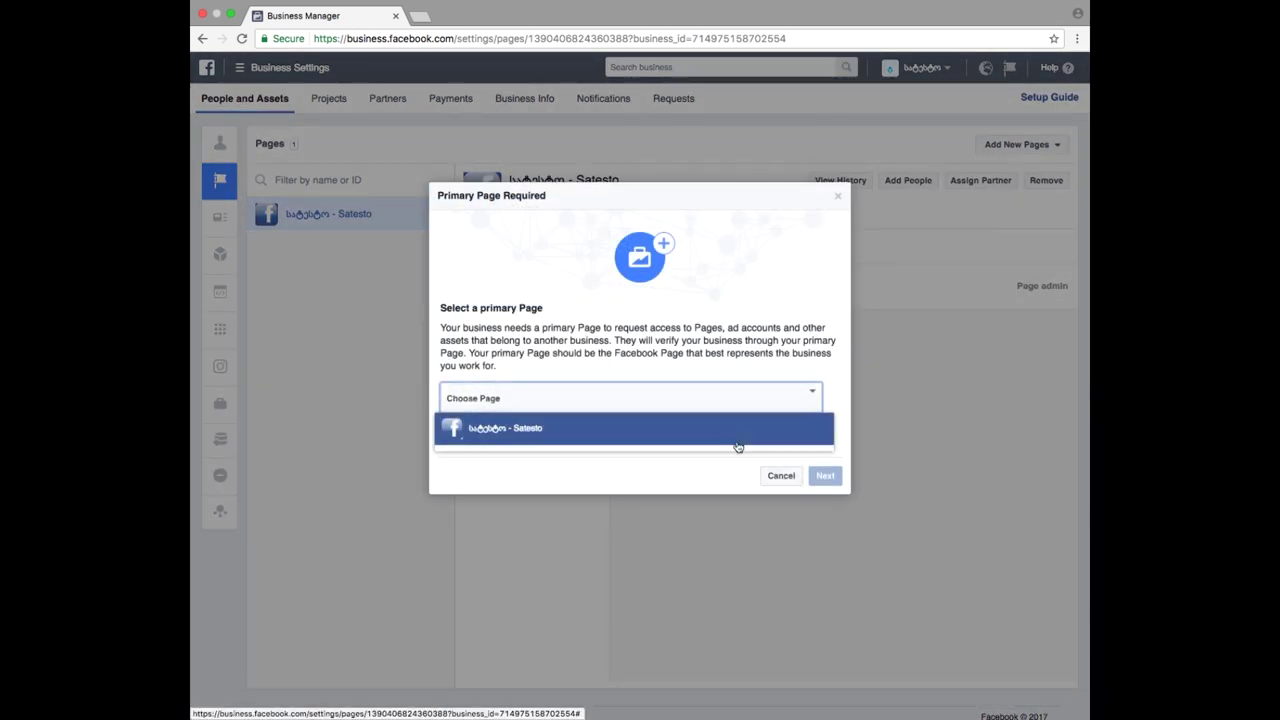
pyautogui.click(778, 476)
pyautogui.click(1018, 150)
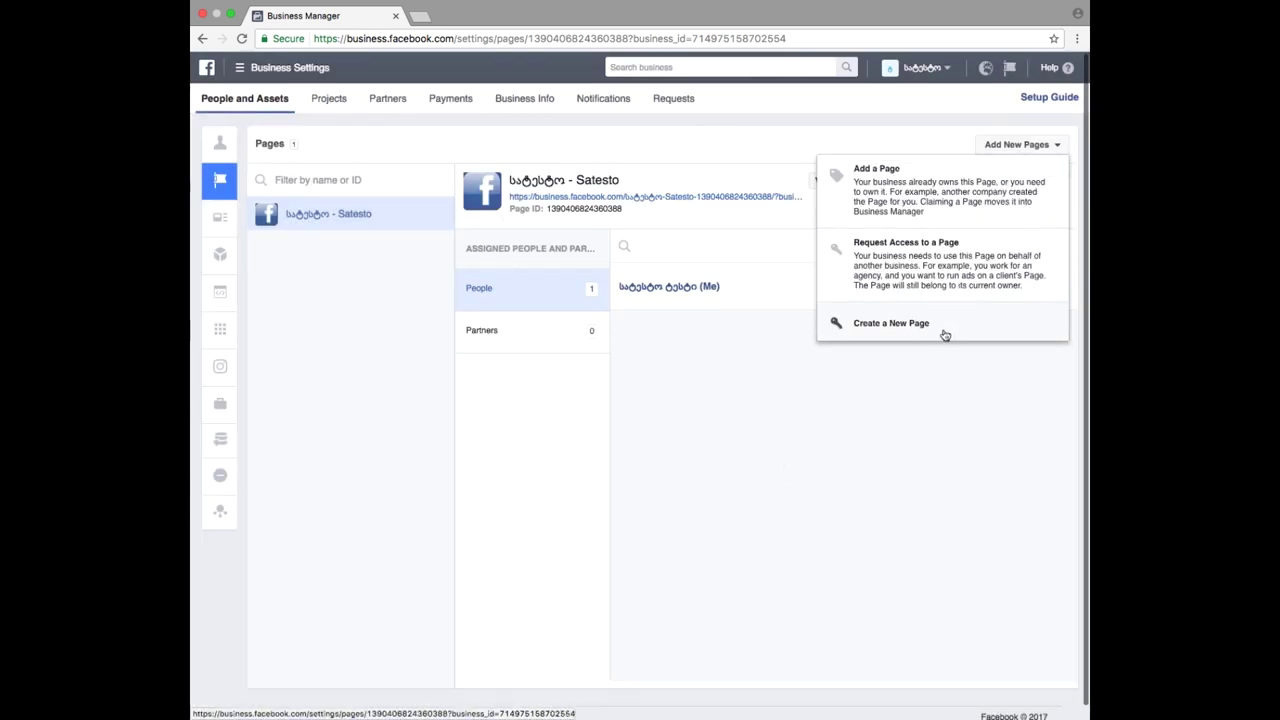
pyautogui.click(872, 334)
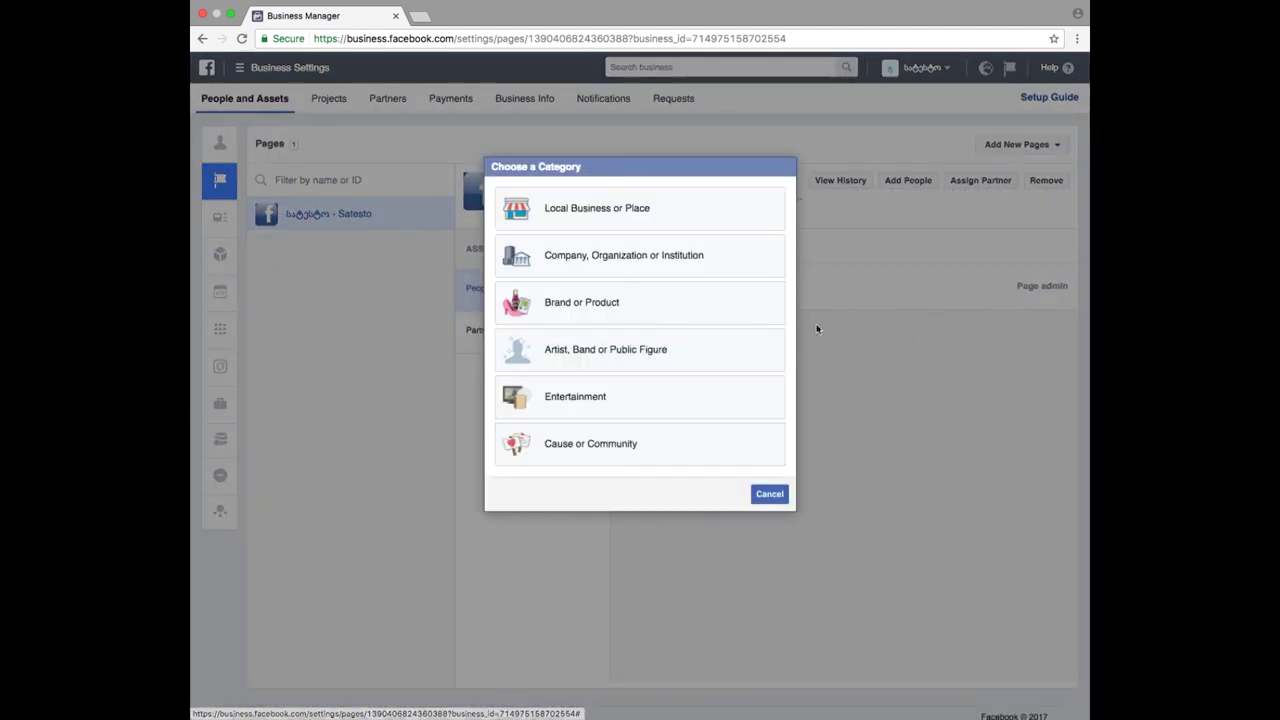
pyautogui.click(765, 492)
# - Request access to a Page again, picking Satesto as the primary Page and continuing
pyautogui.click(1031, 146)
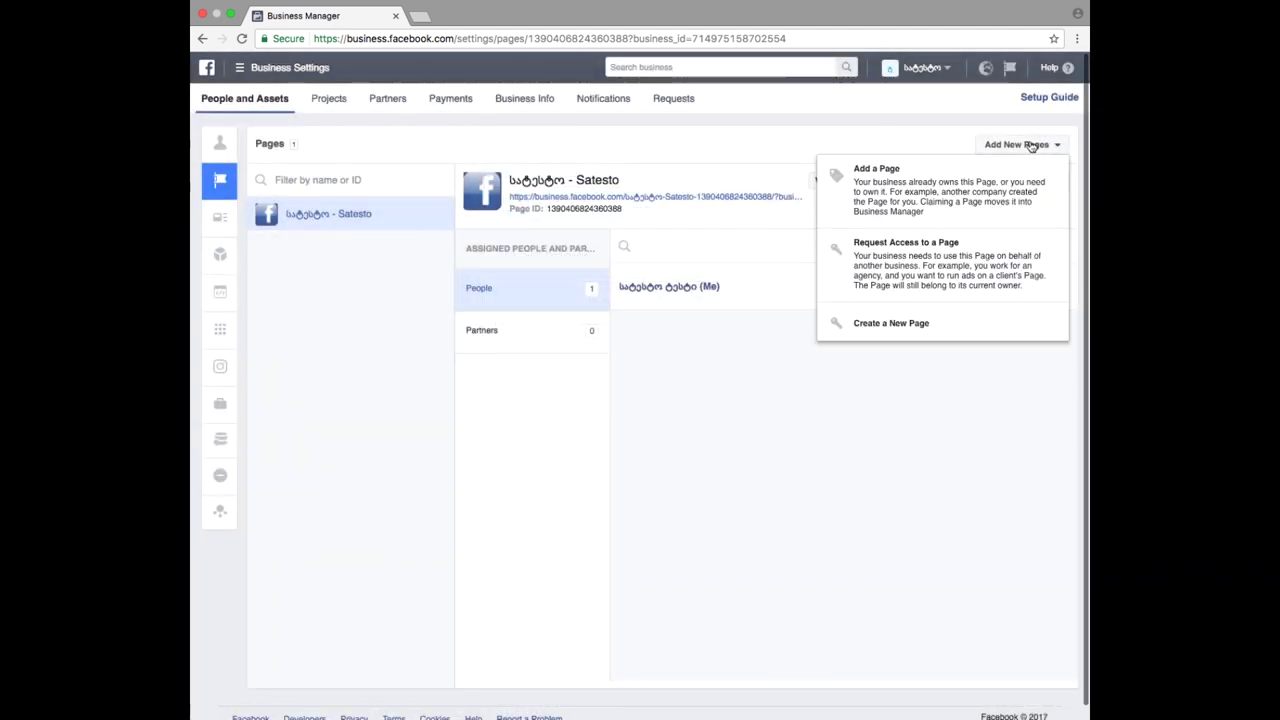
pyautogui.click(965, 268)
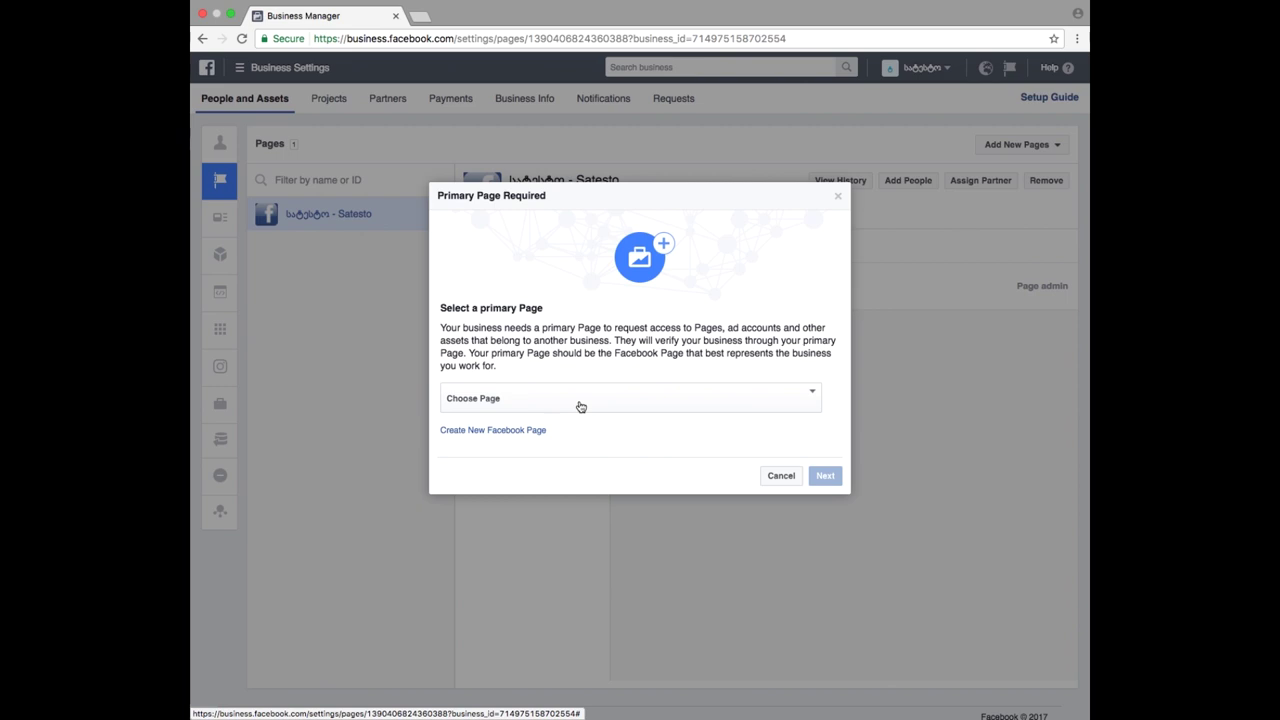
pyautogui.click(580, 406)
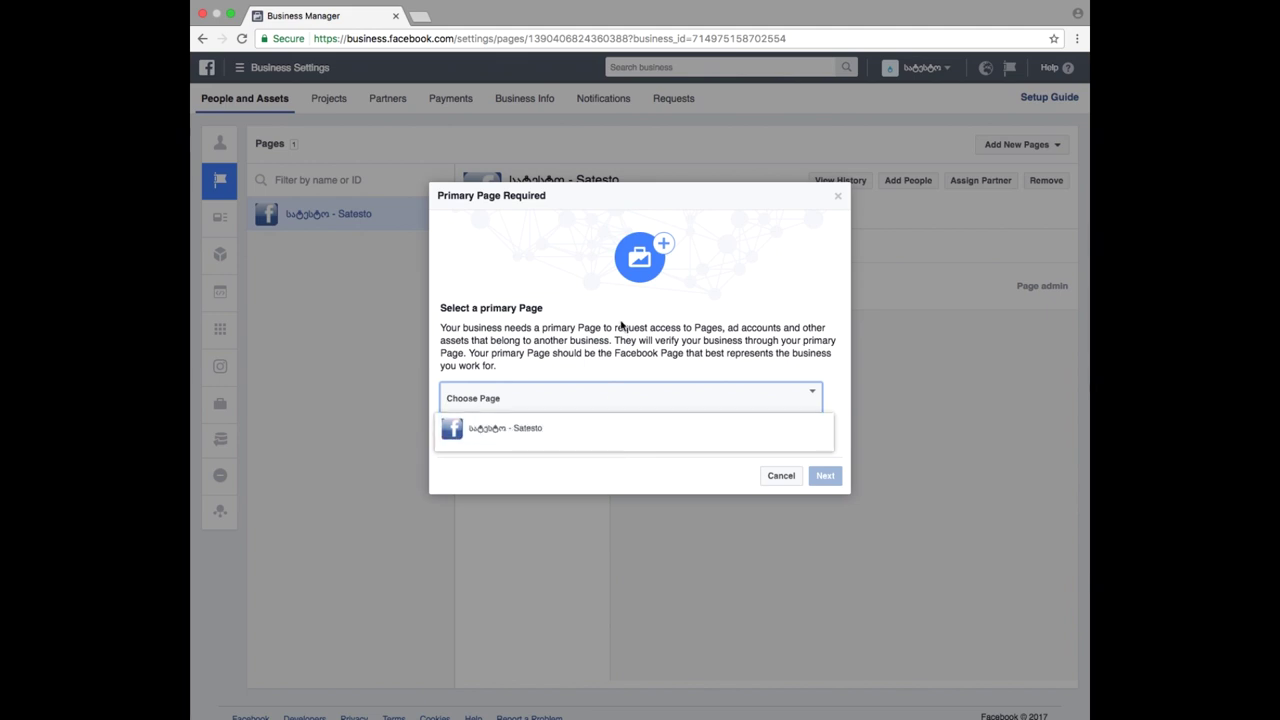
pyautogui.click(651, 342)
pyautogui.click(690, 405)
pyautogui.click(674, 432)
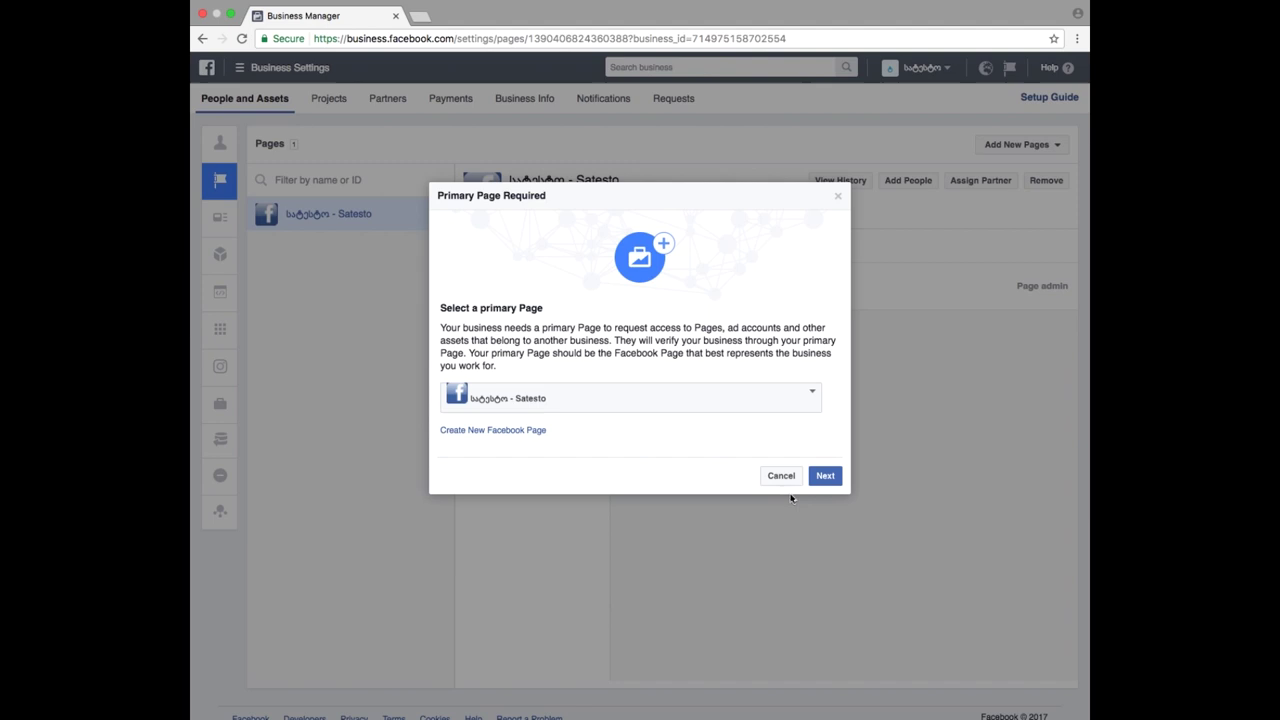
pyautogui.click(838, 482)
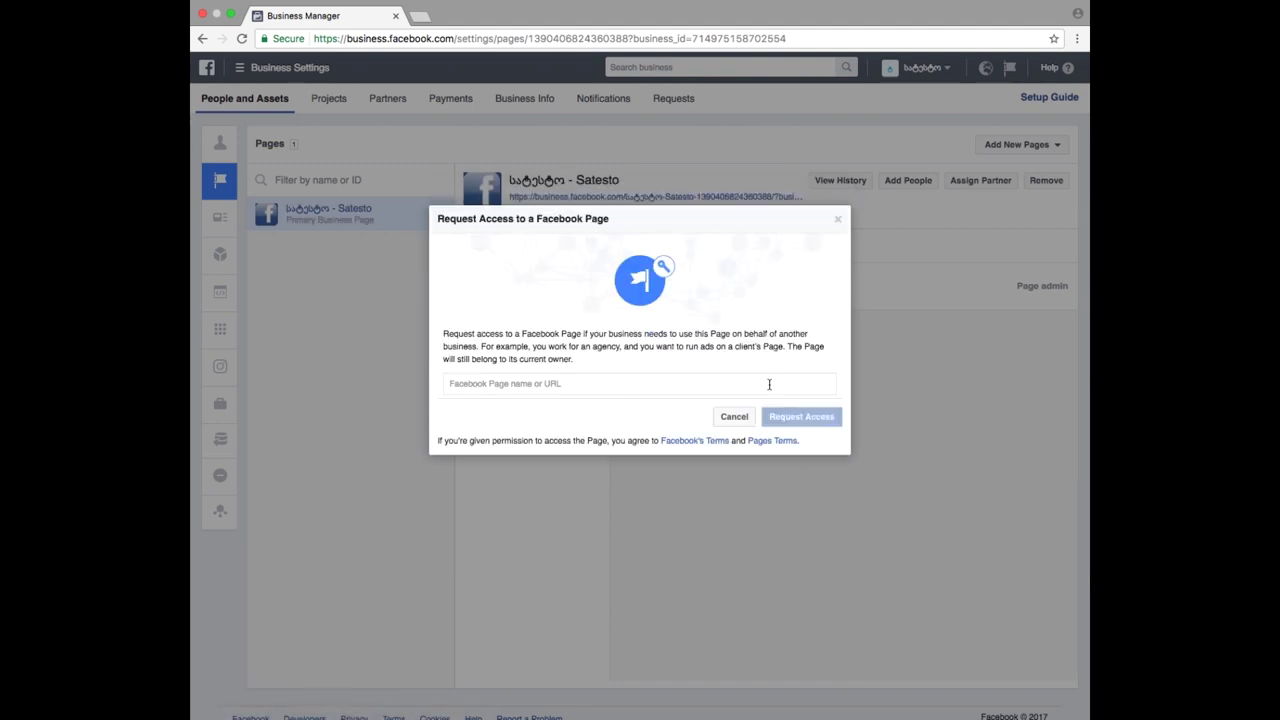
# - Reopen the Request Access to a Page dialog after two abandoned attempts
pyautogui.click(630, 386)
pyautogui.click(735, 416)
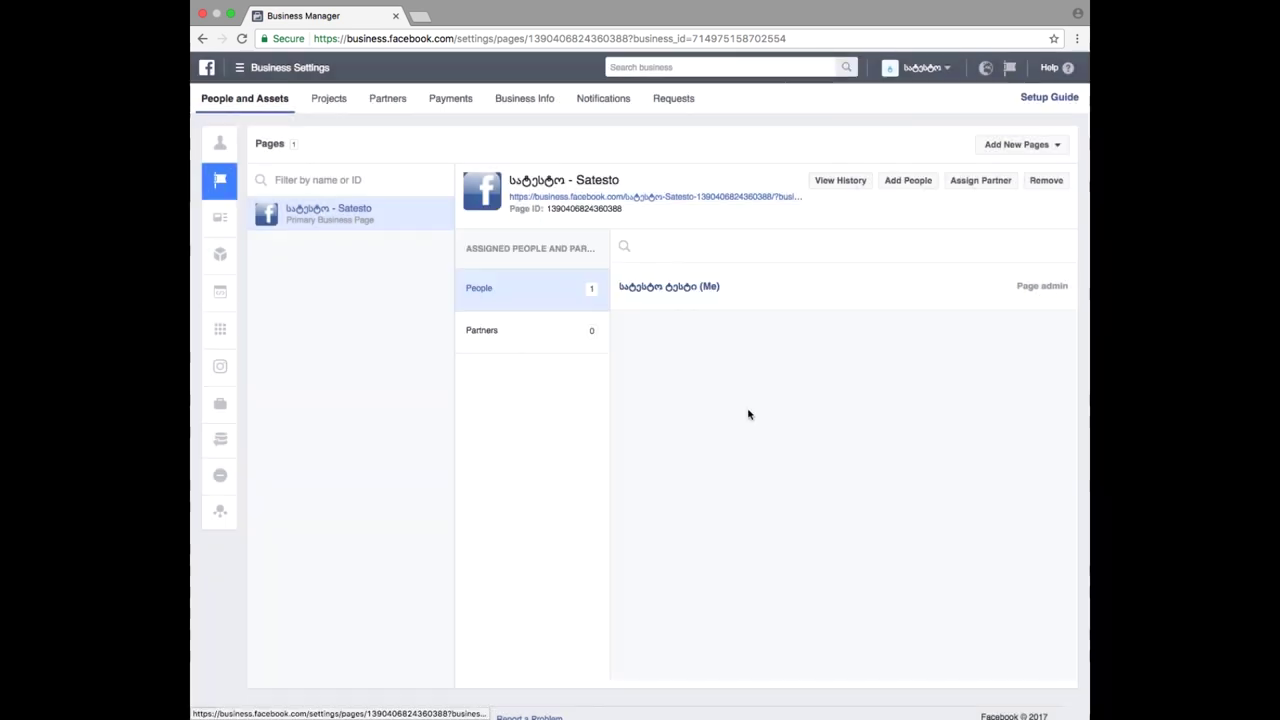
pyautogui.click(1022, 145)
pyautogui.click(952, 240)
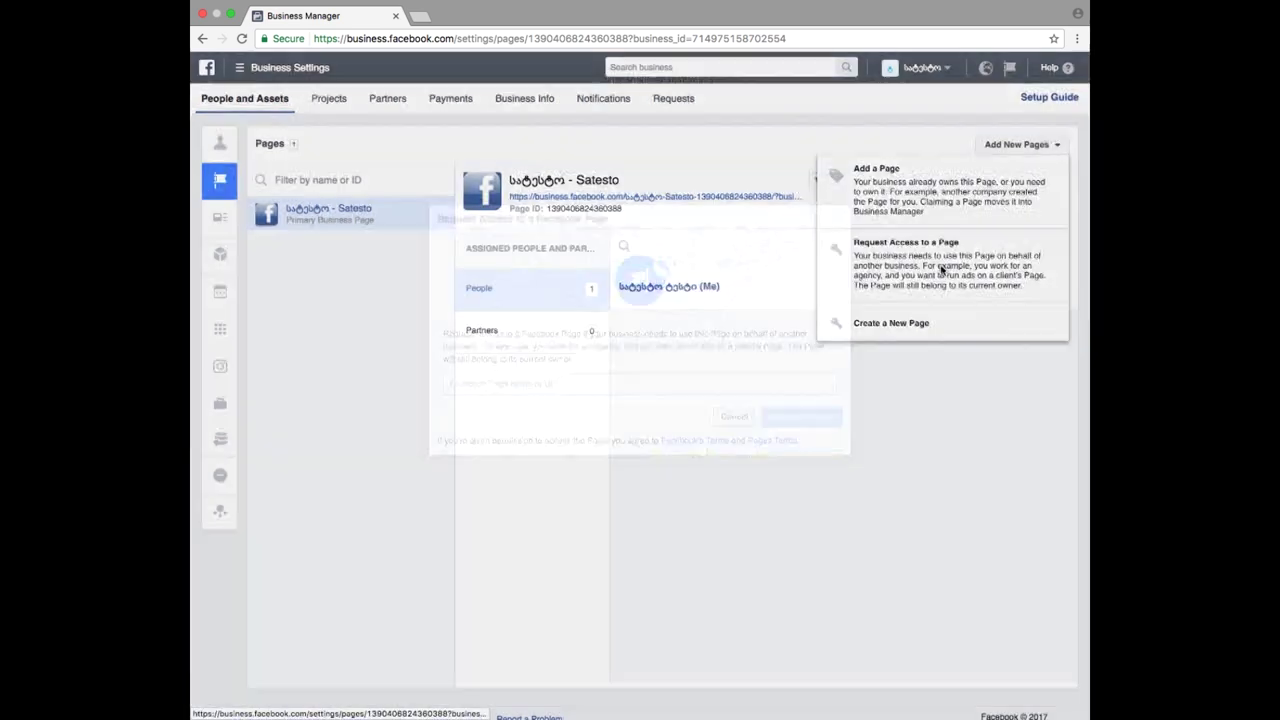
pyautogui.click(728, 415)
pyautogui.click(1018, 148)
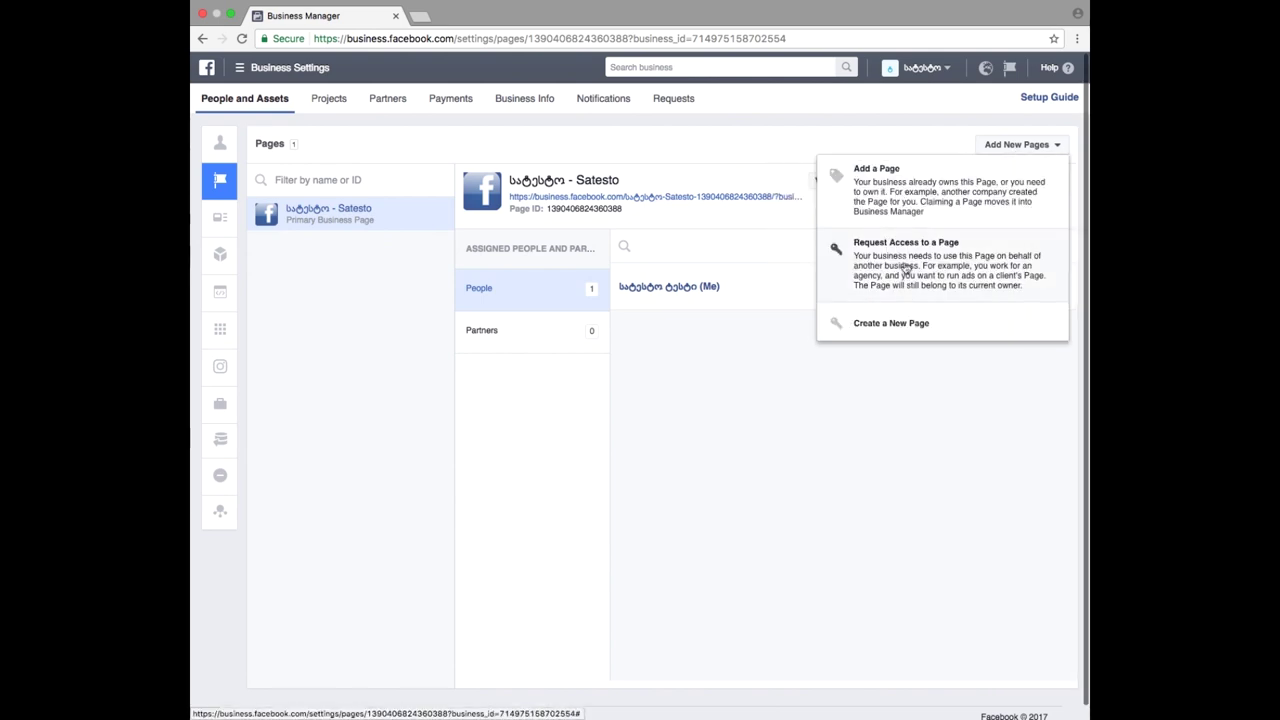
pyautogui.click(870, 250)
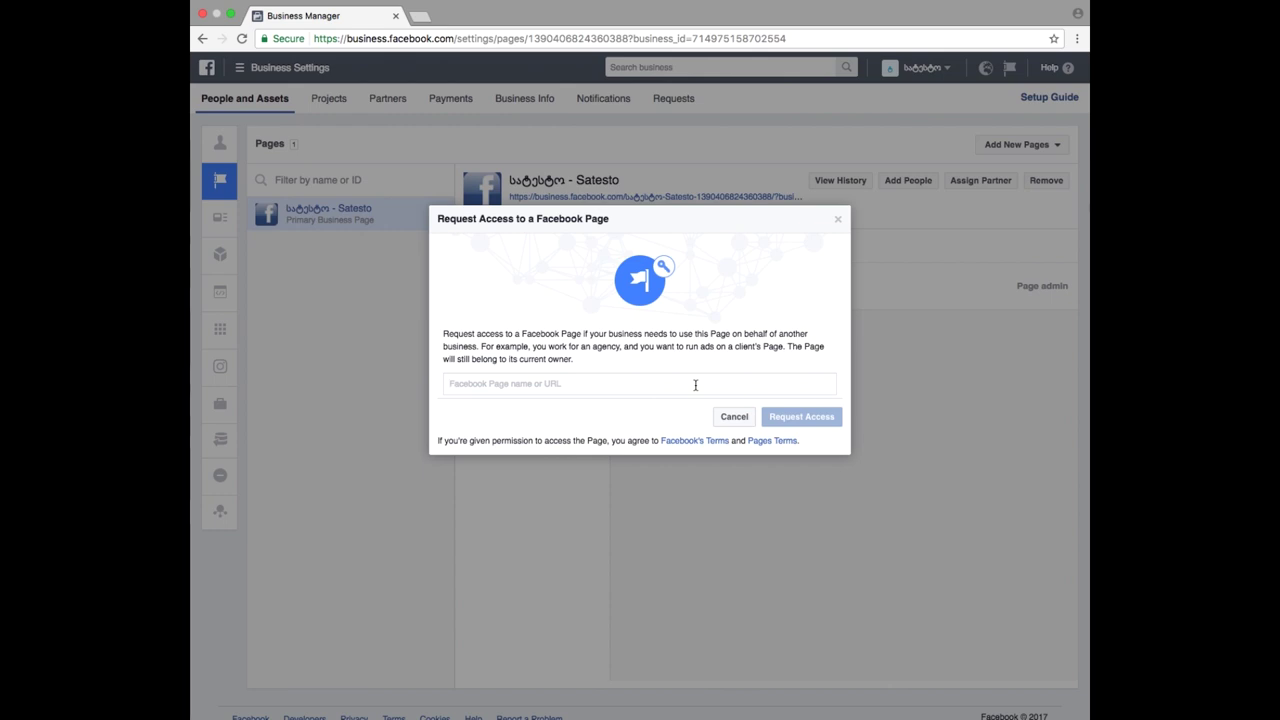
# - Select the Facebook Page, tick all five roles from admin to analyst, and send the request
pyautogui.write('face')
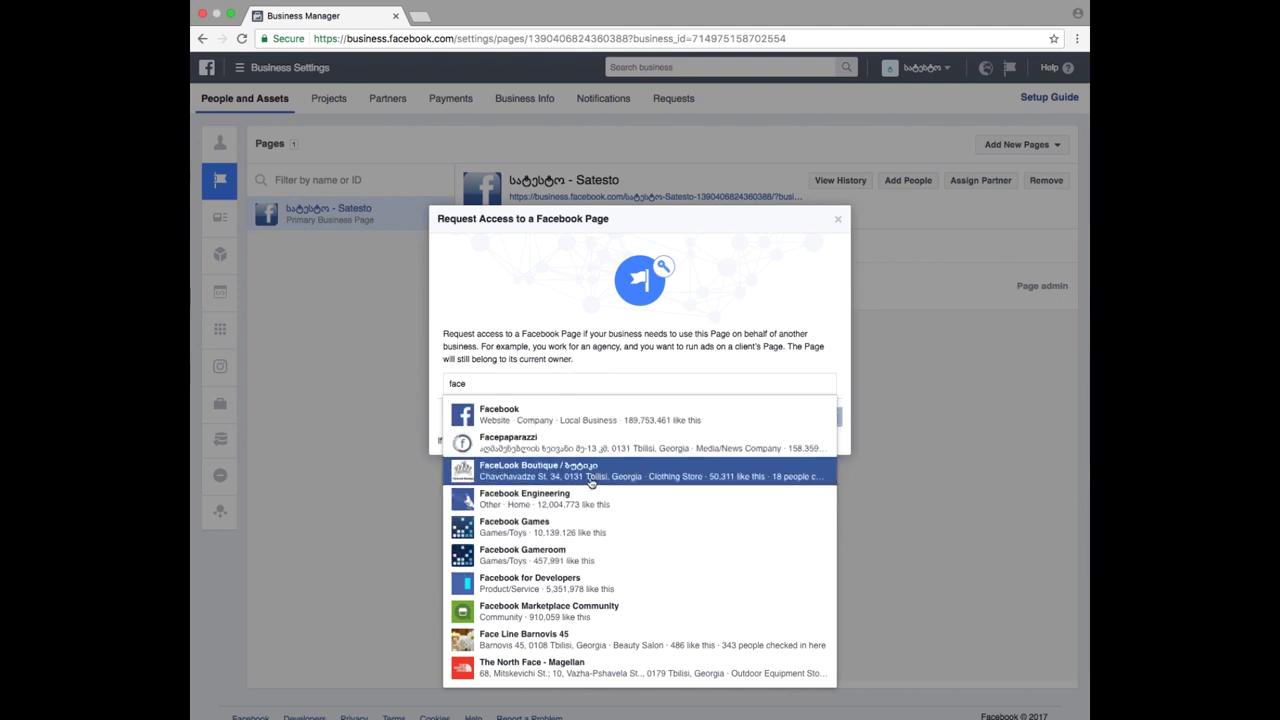
pyautogui.click(575, 423)
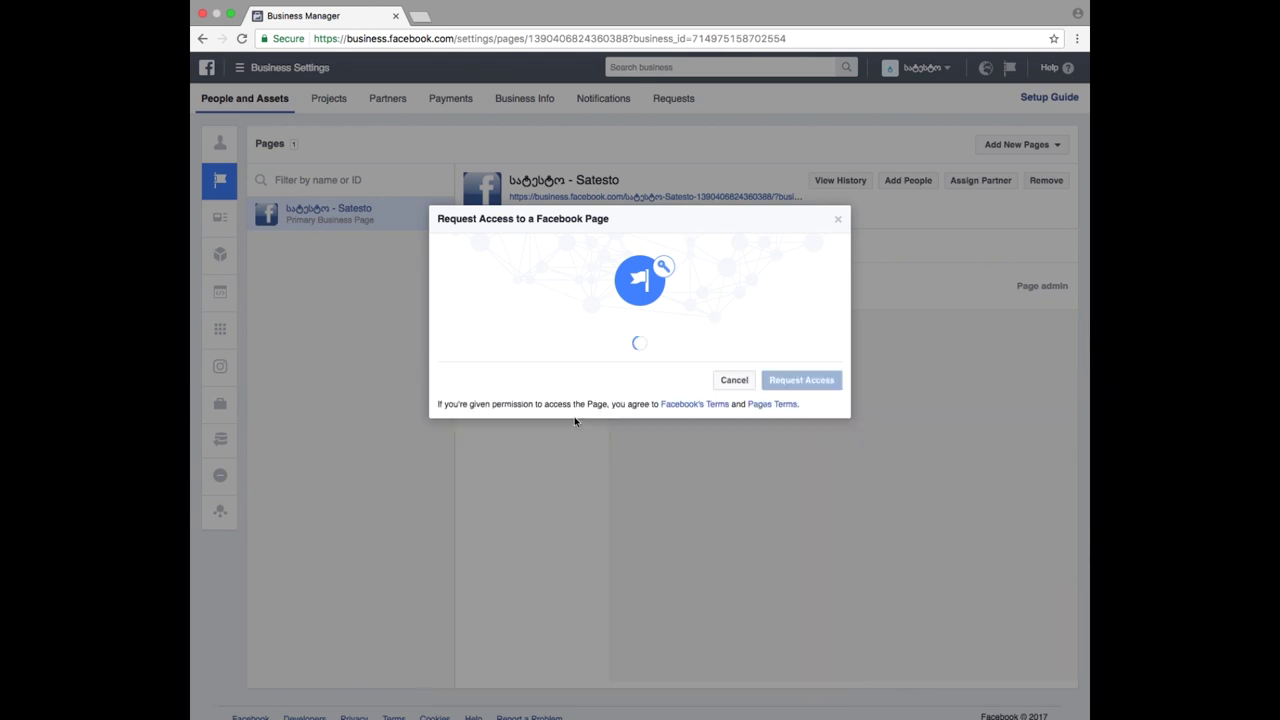
pyautogui.scroll(-3, 679, 459)
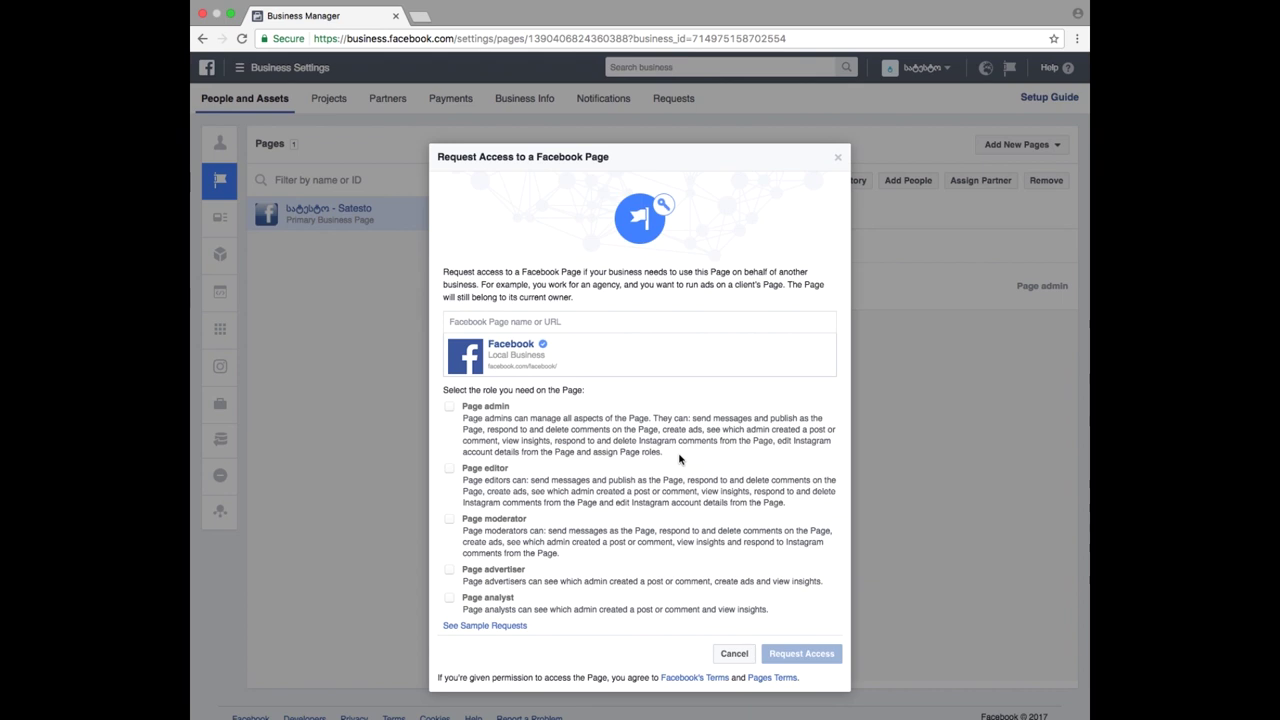
pyautogui.click(449, 407)
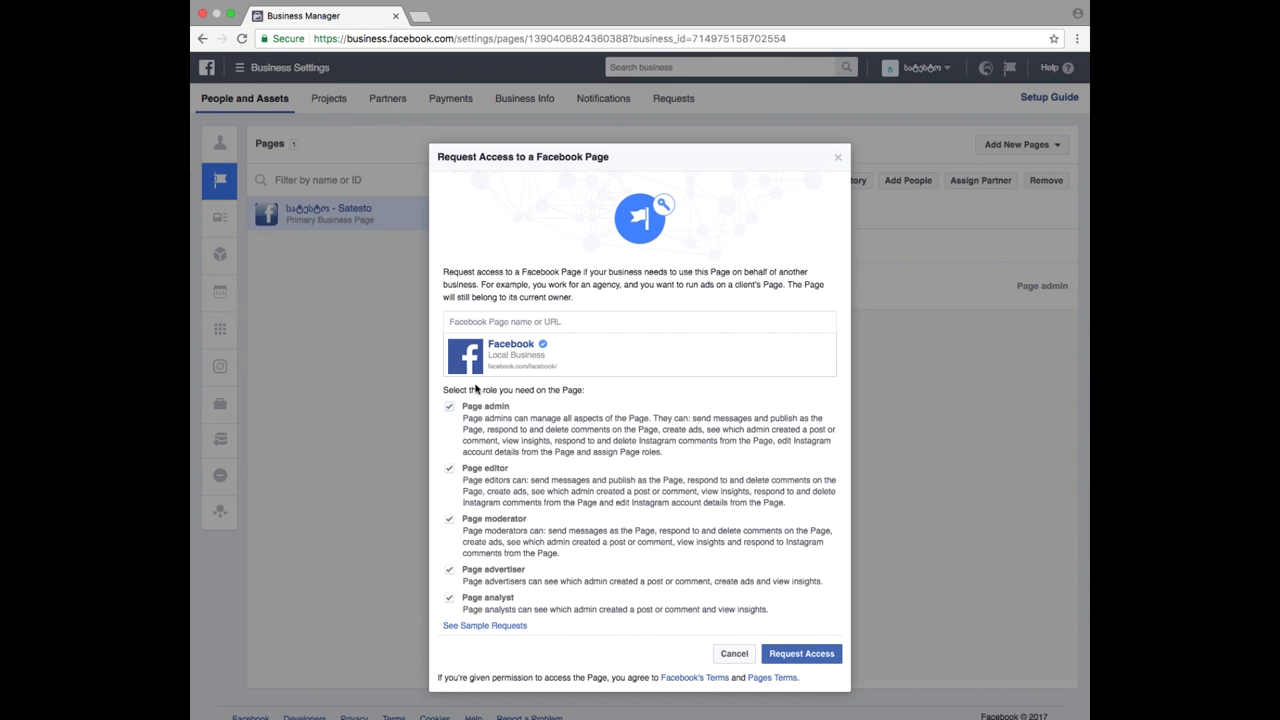
pyautogui.click(779, 660)
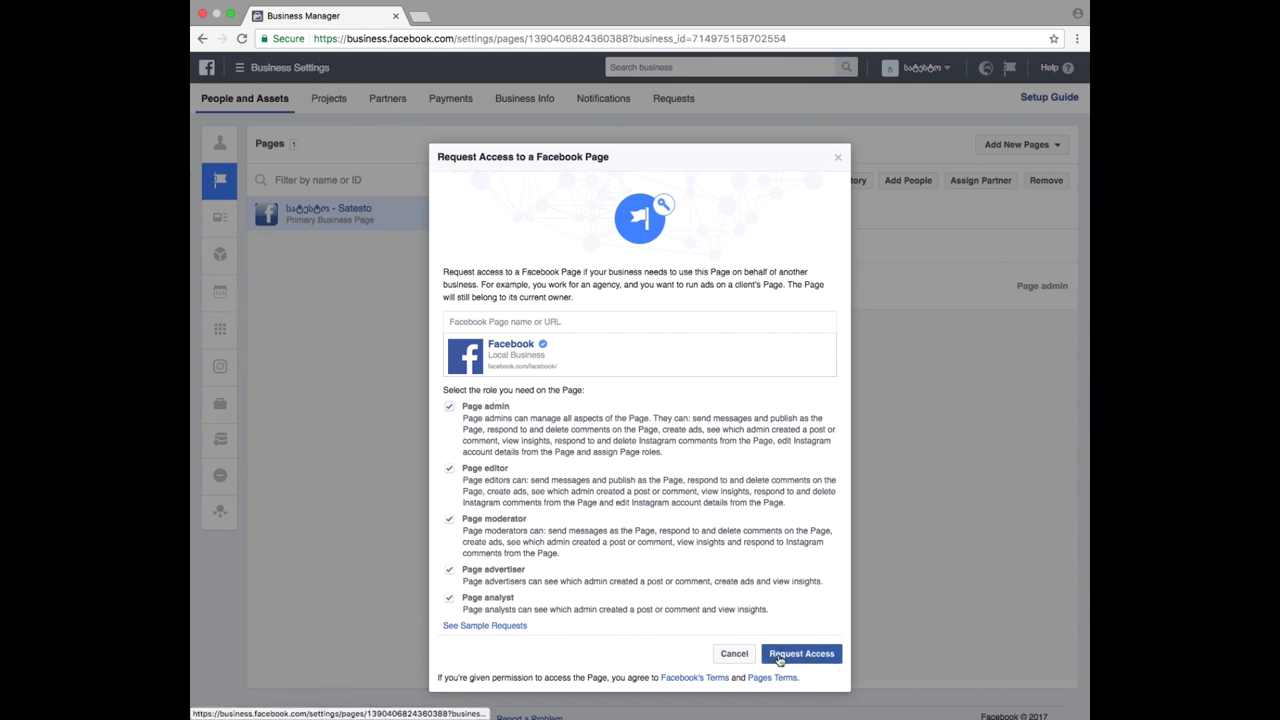
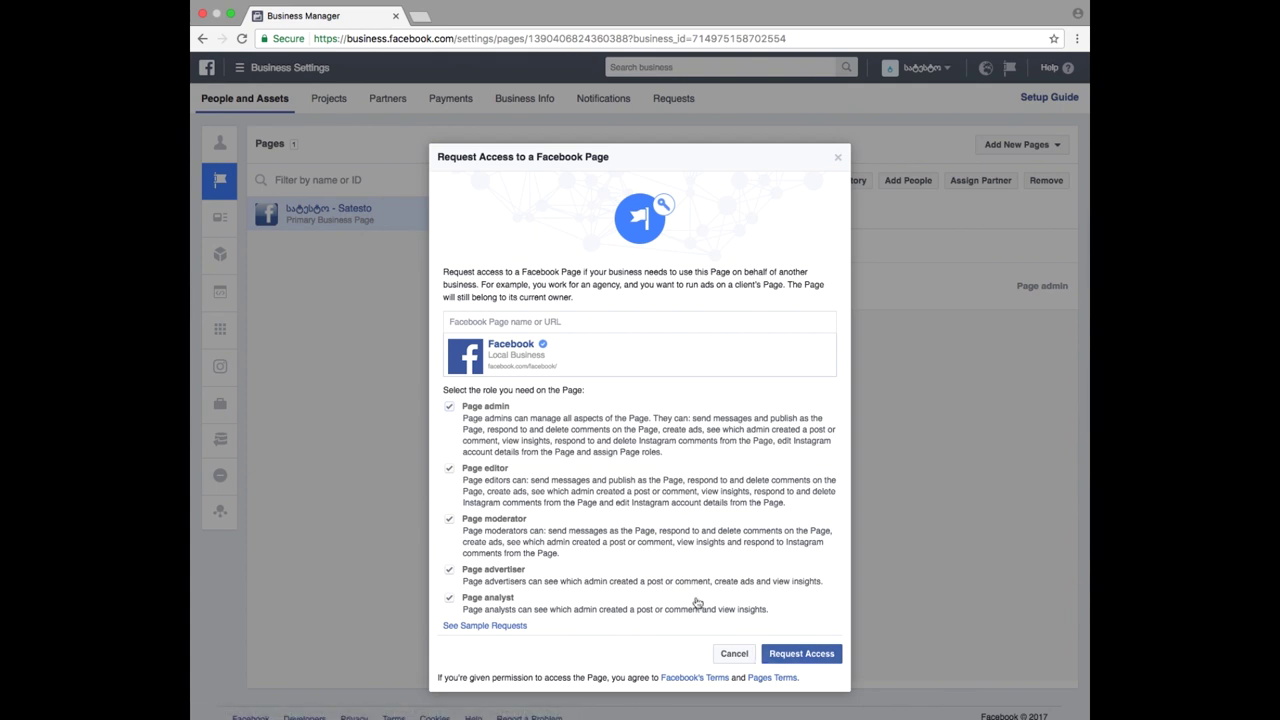
# - Dismiss the page access request and show the business's ad accounts
pyautogui.click(736, 657)
pyautogui.moveTo(260, 218)
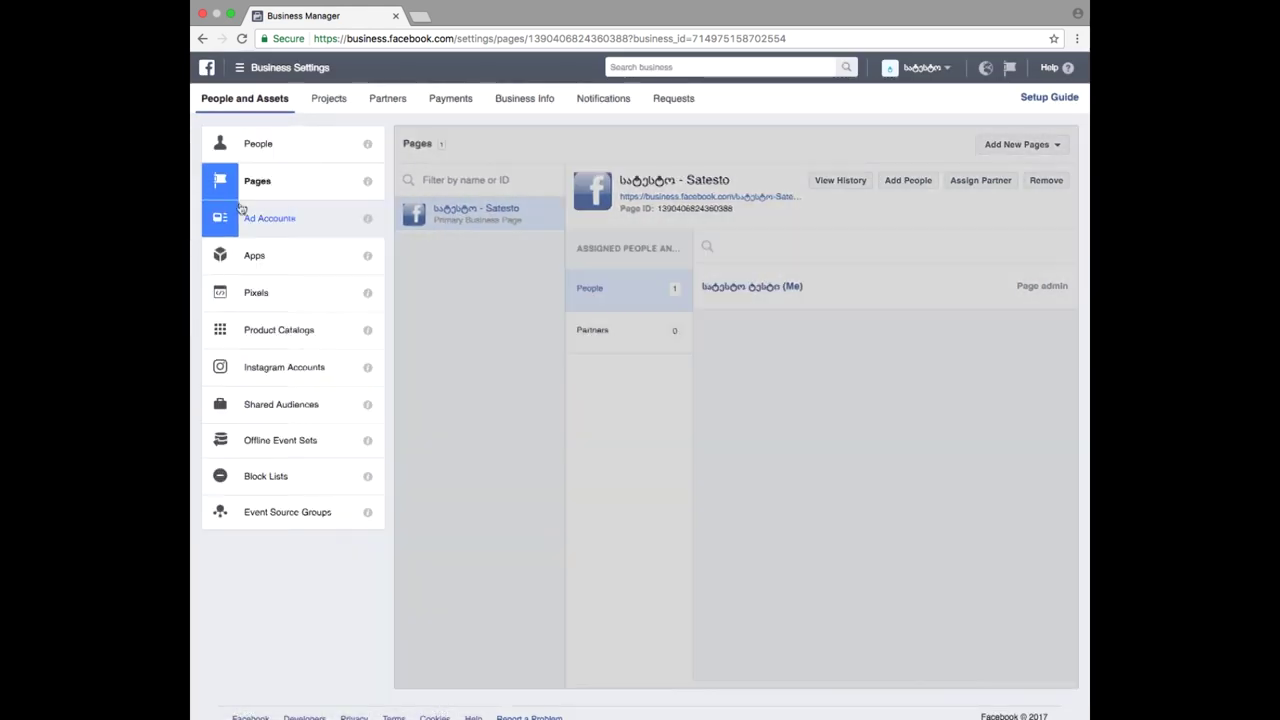
pyautogui.click(300, 220)
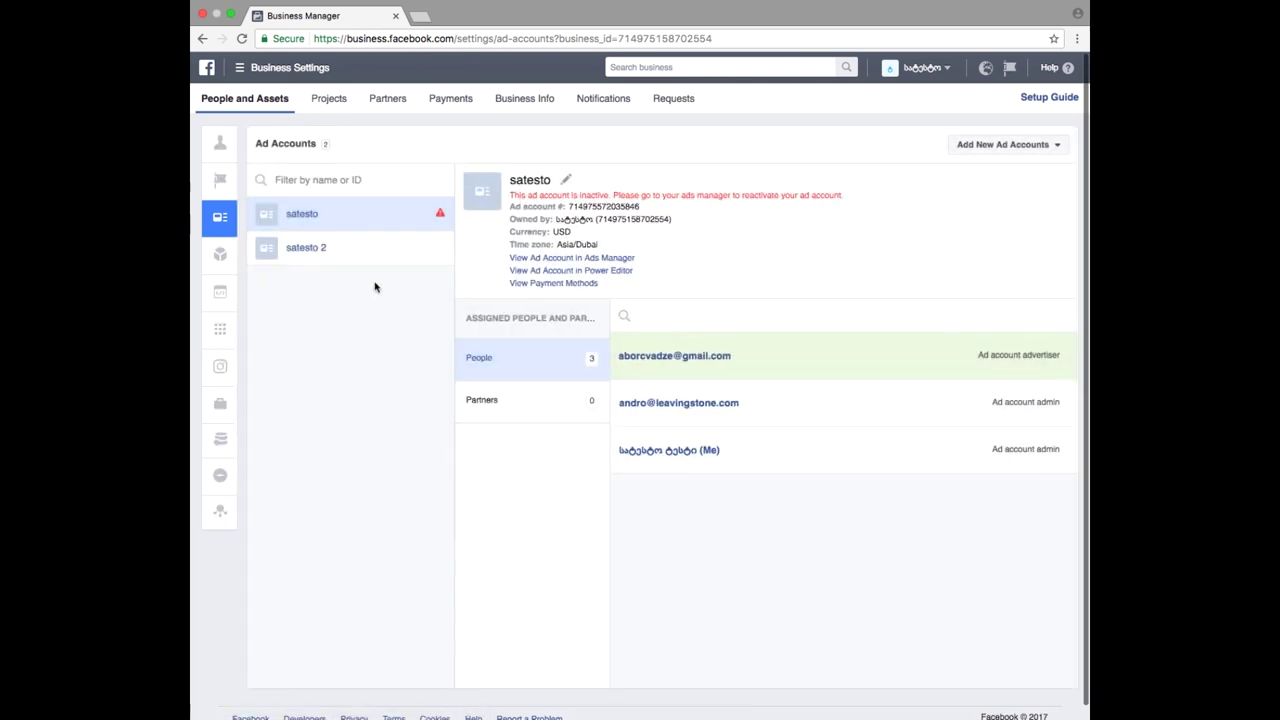
# - Open the Add an Ad Account dialog, cancel it once, then reopen it with the ID field focused
pyautogui.click(996, 145)
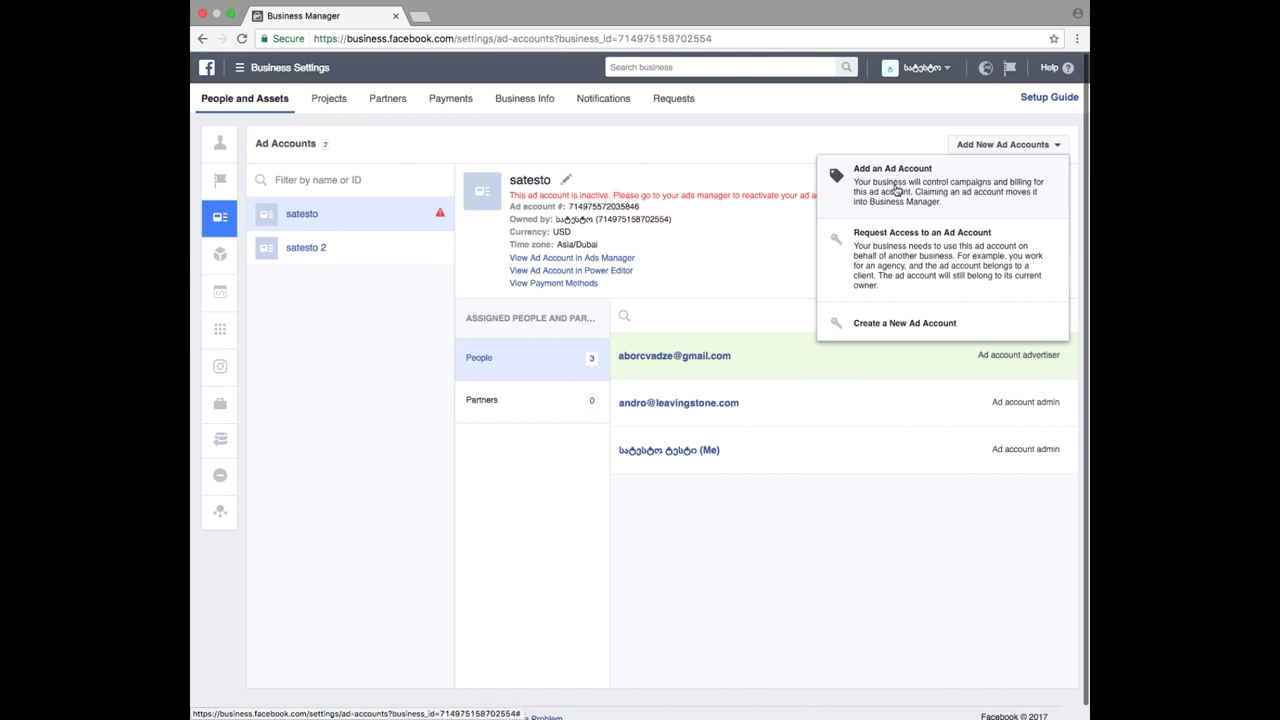
pyautogui.click(934, 192)
pyautogui.click(650, 397)
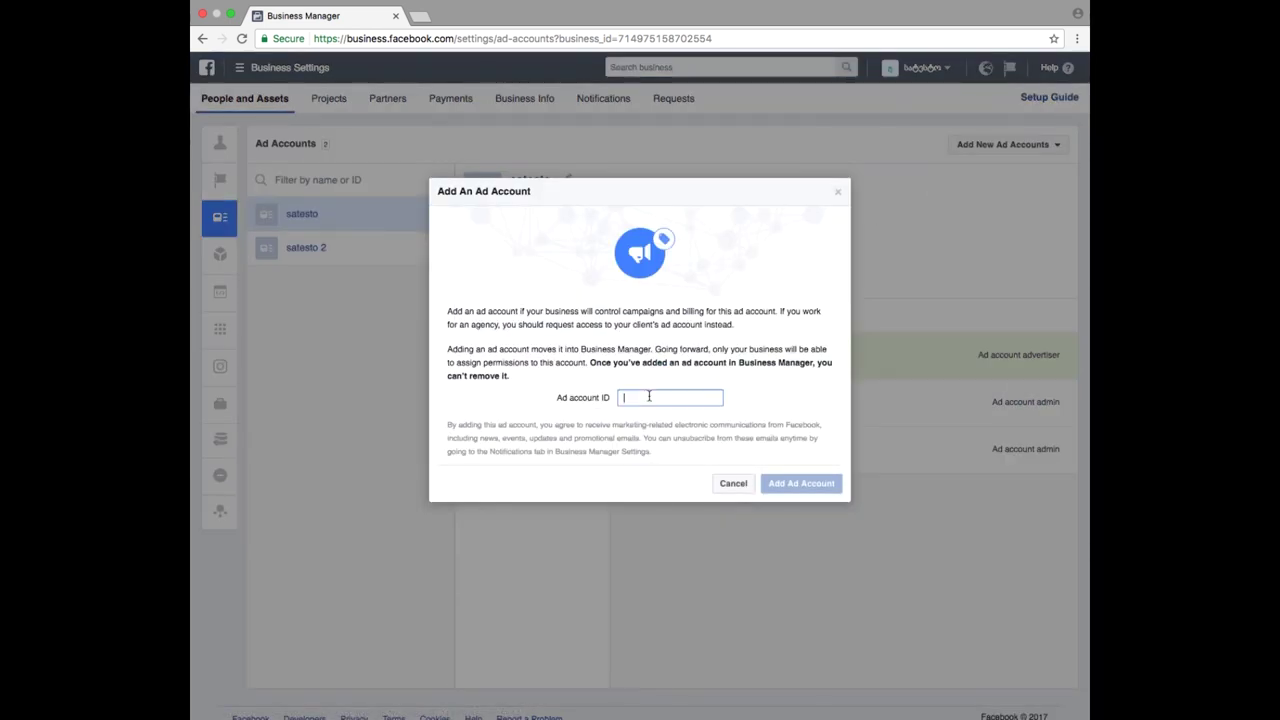
pyautogui.click(733, 483)
pyautogui.click(1000, 145)
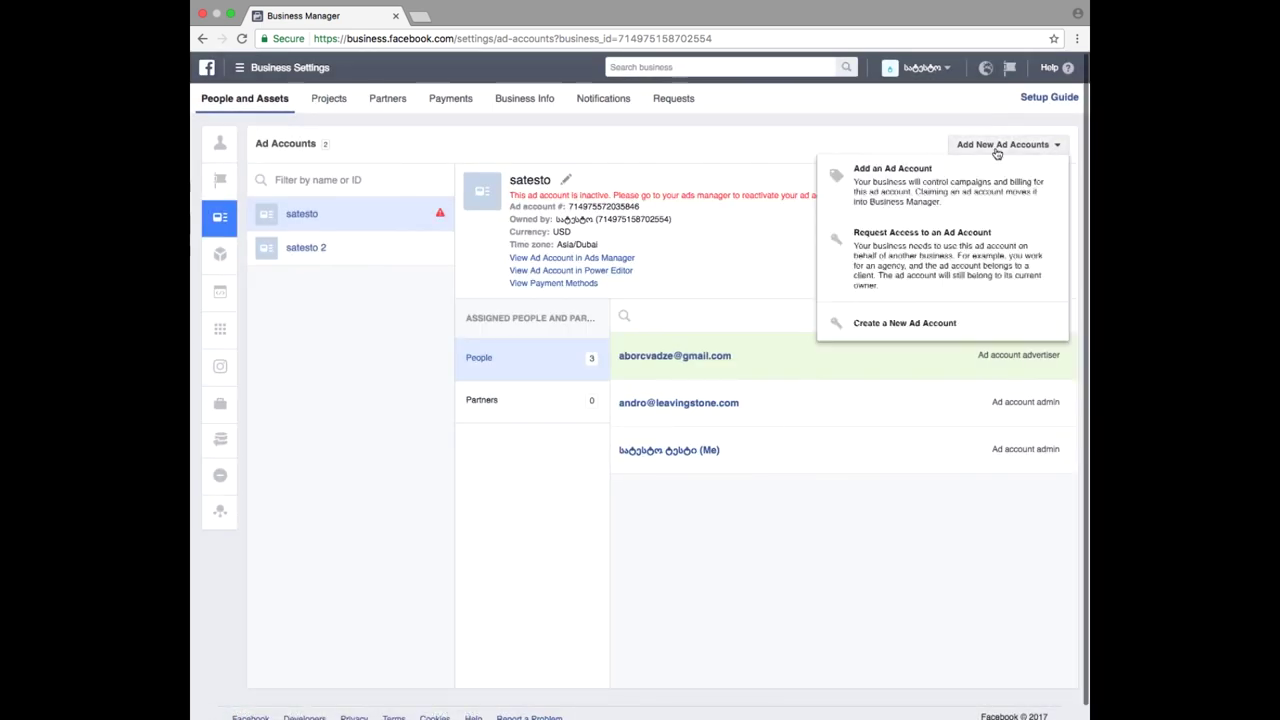
pyautogui.click(947, 182)
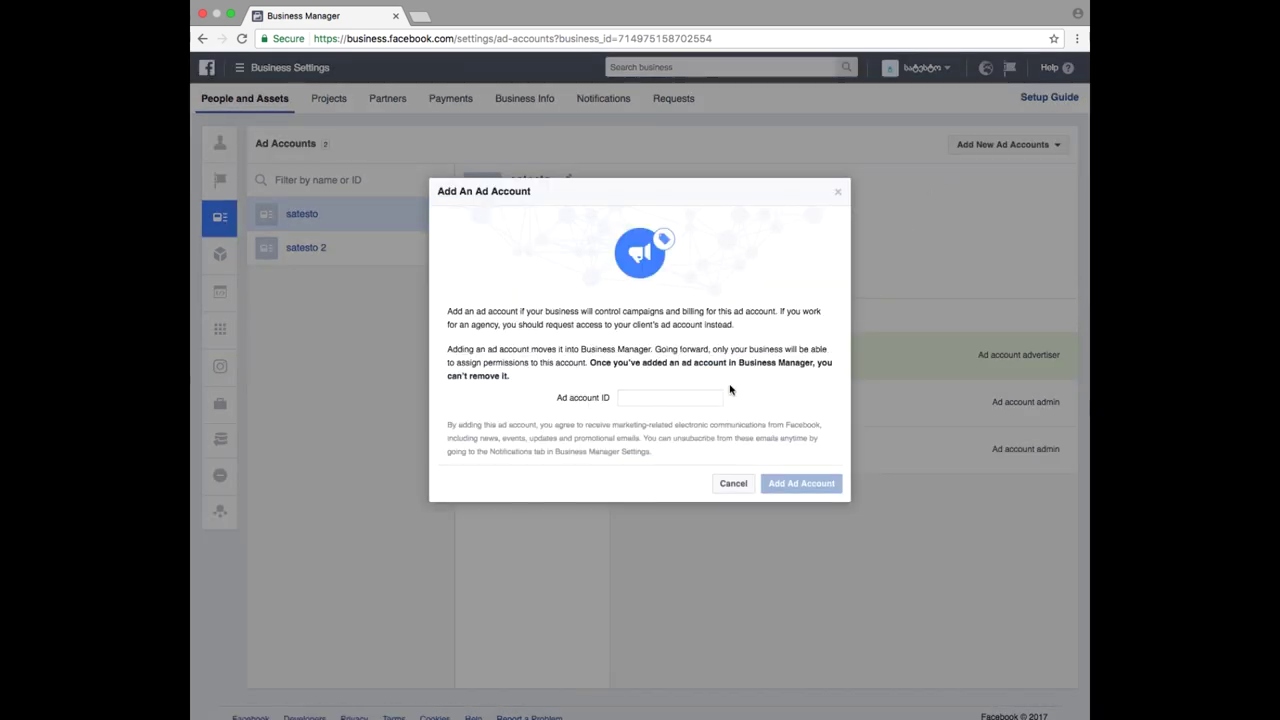
pyautogui.click(658, 397)
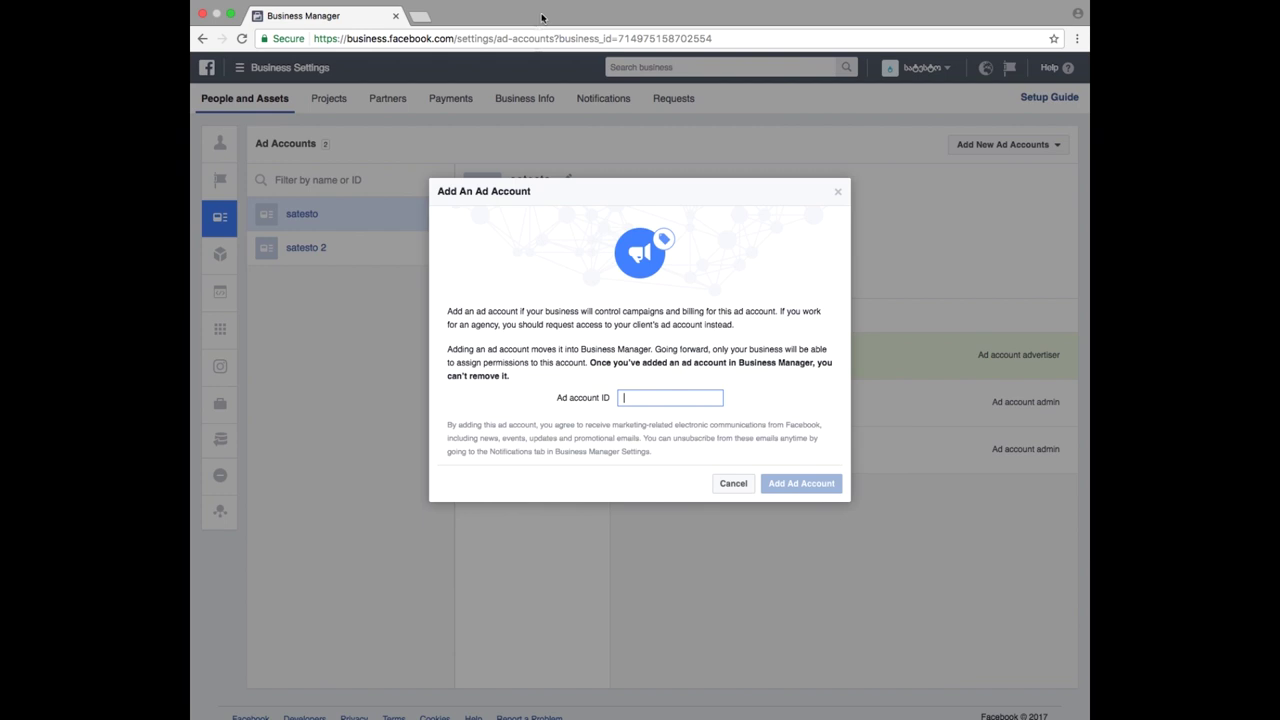
# - Load facebook.com in a new browser tab
pyautogui.click(420, 17)
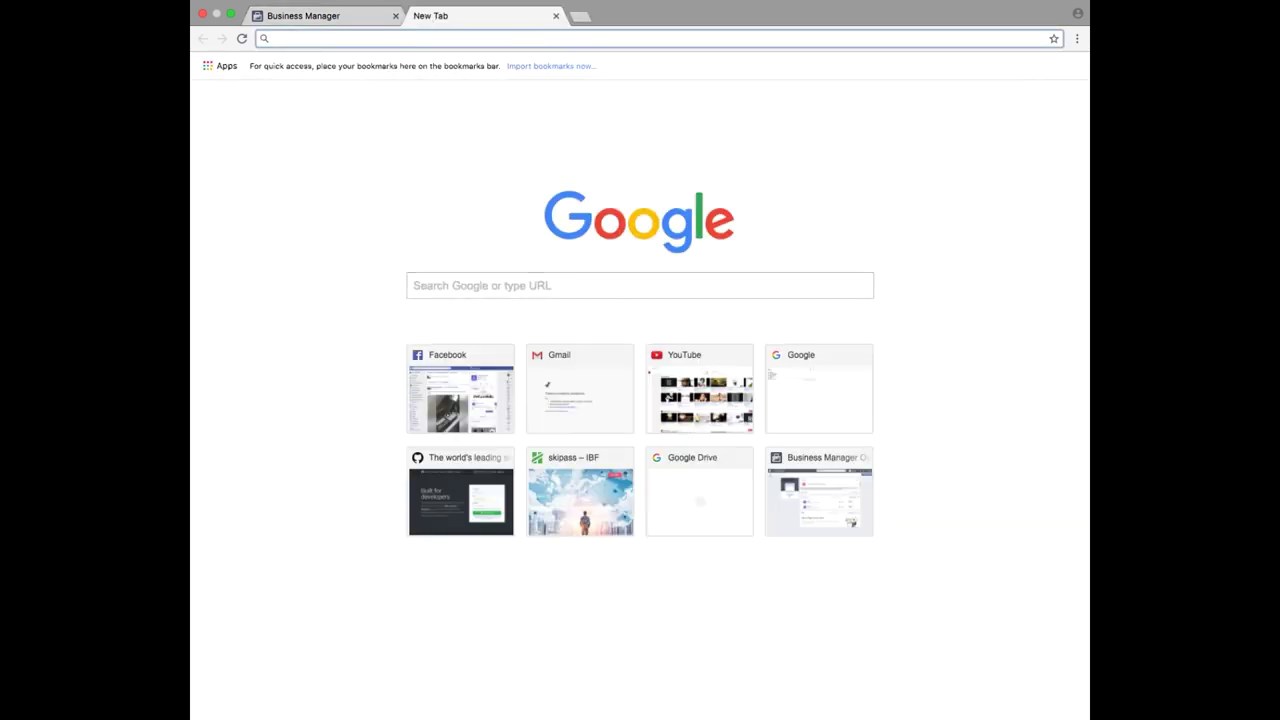
pyautogui.write('facebook')
pyautogui.press('BackSpace')
pyautogui.press('BackSpace')
pyautogui.press('BackSpace')
pyautogui.write('ok')
pyautogui.press('Return')
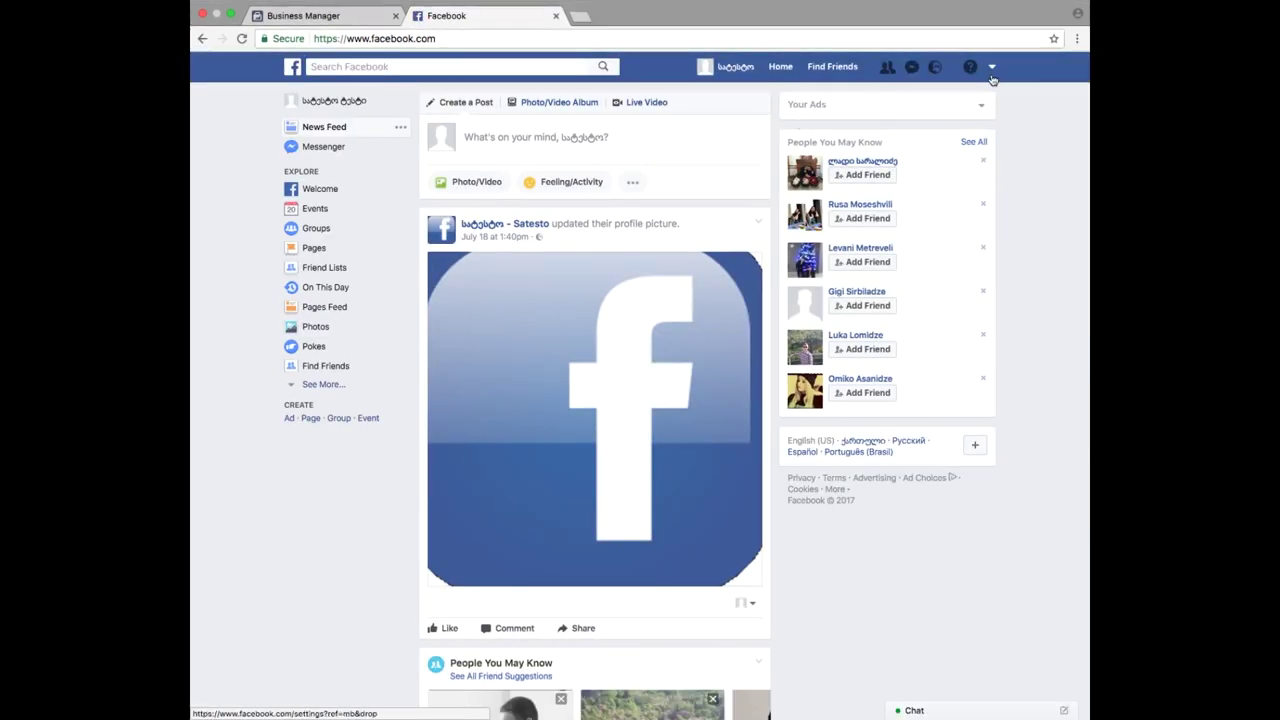
# - Open the ad account's campaigns in Ads Manager and select its account ID in the address bar
pyautogui.click(991, 68)
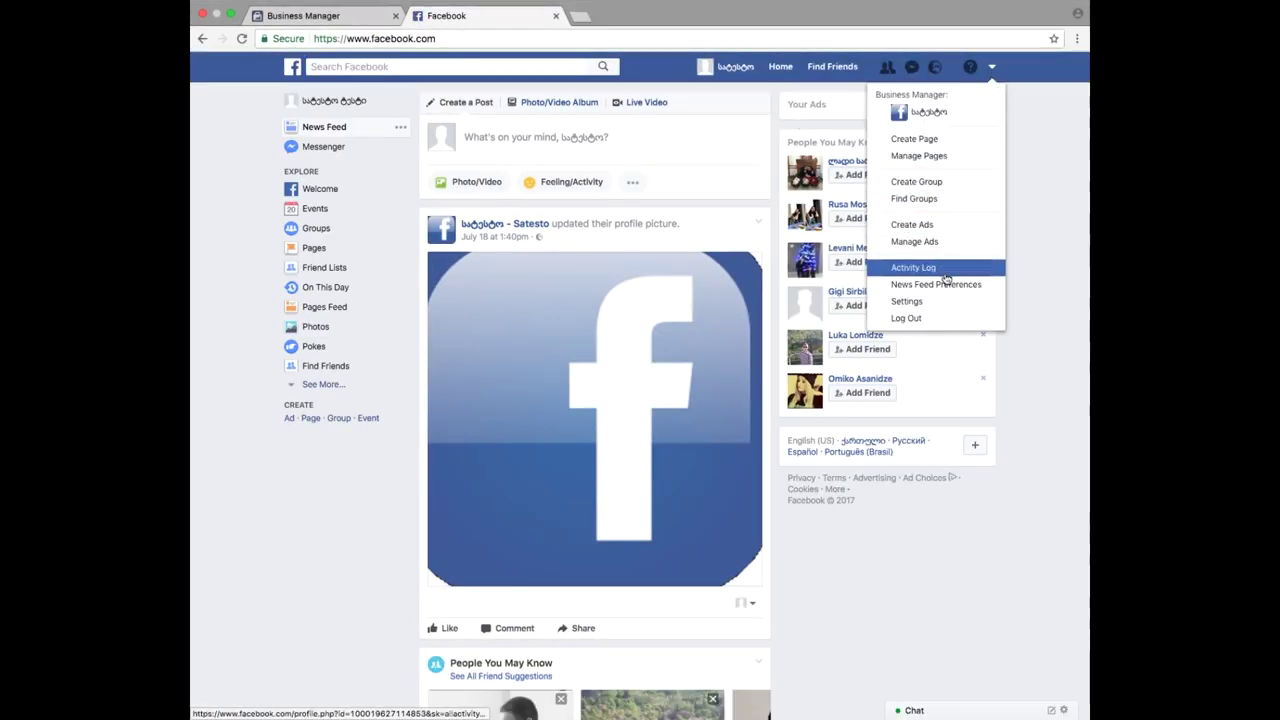
pyautogui.click(918, 243)
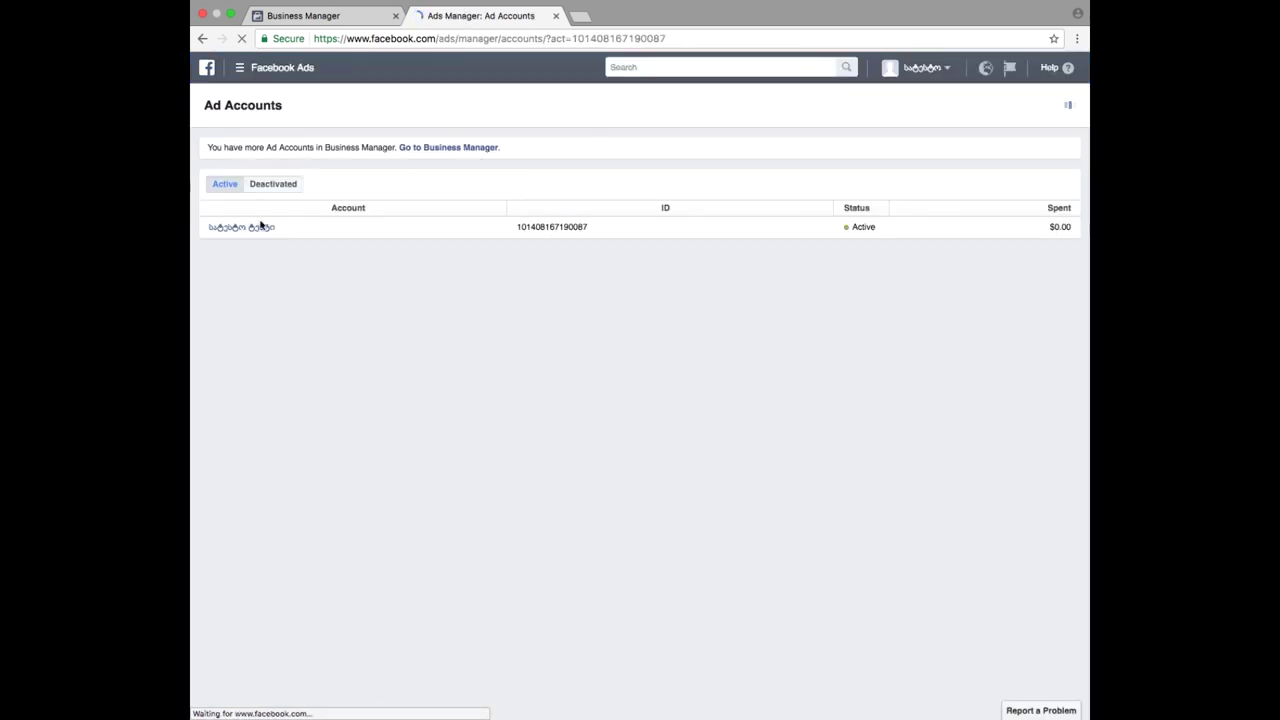
pyautogui.click(254, 228)
pyautogui.doubleClick(544, 227)
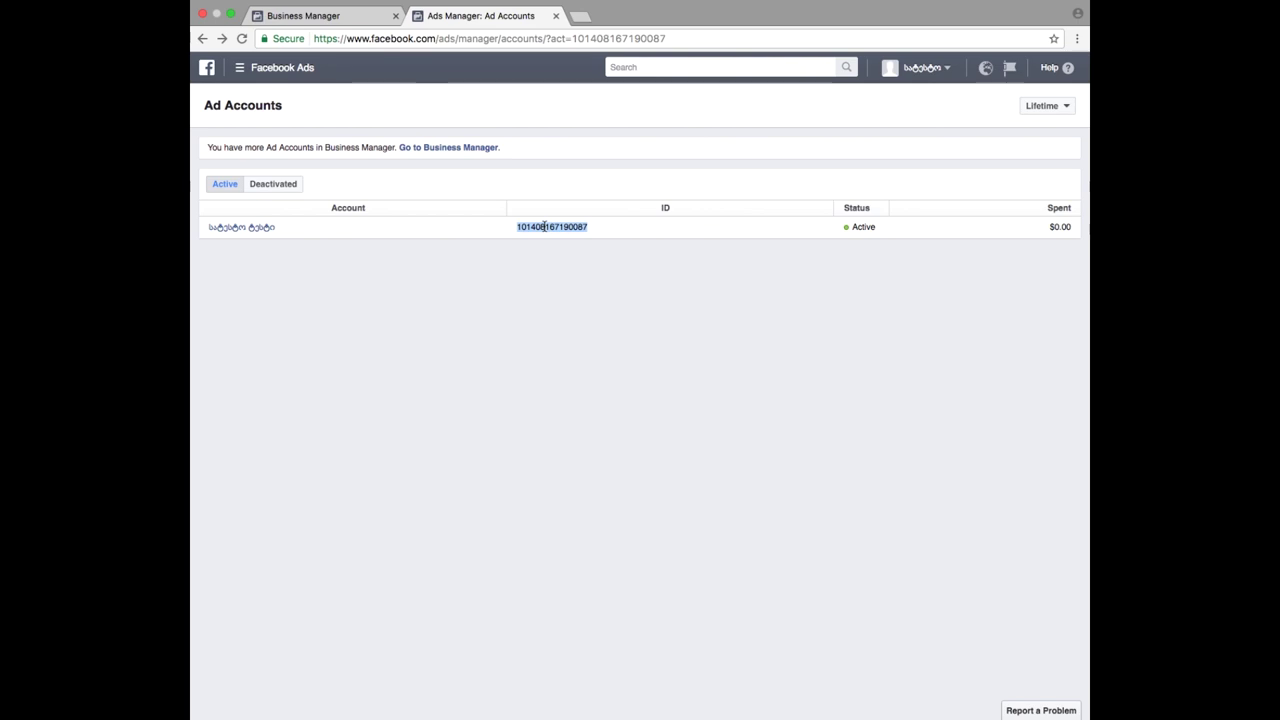
pyautogui.click(227, 236)
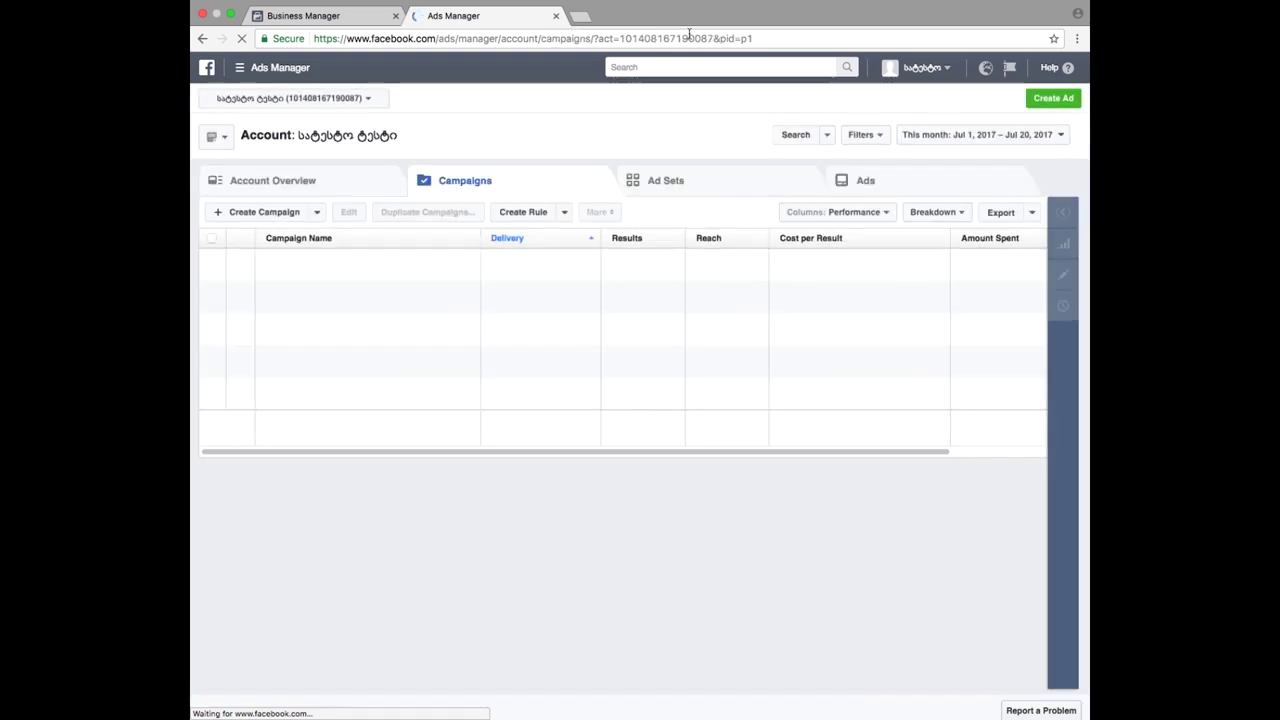
pyautogui.click(614, 40)
pyautogui.doubleClick(661, 38)
pyautogui.press('super+c')
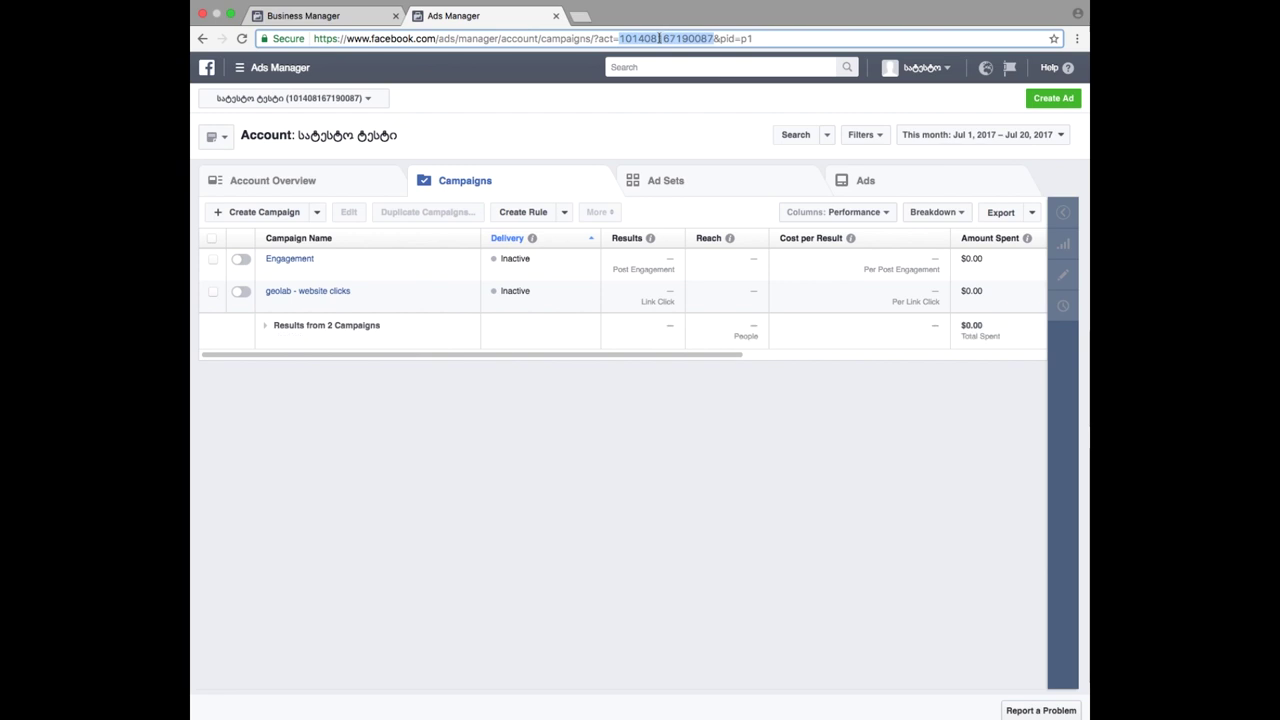
# - Paste the copied ad account ID into Business Manager, submit it, then cancel after it's rejected
pyautogui.click(340, 16)
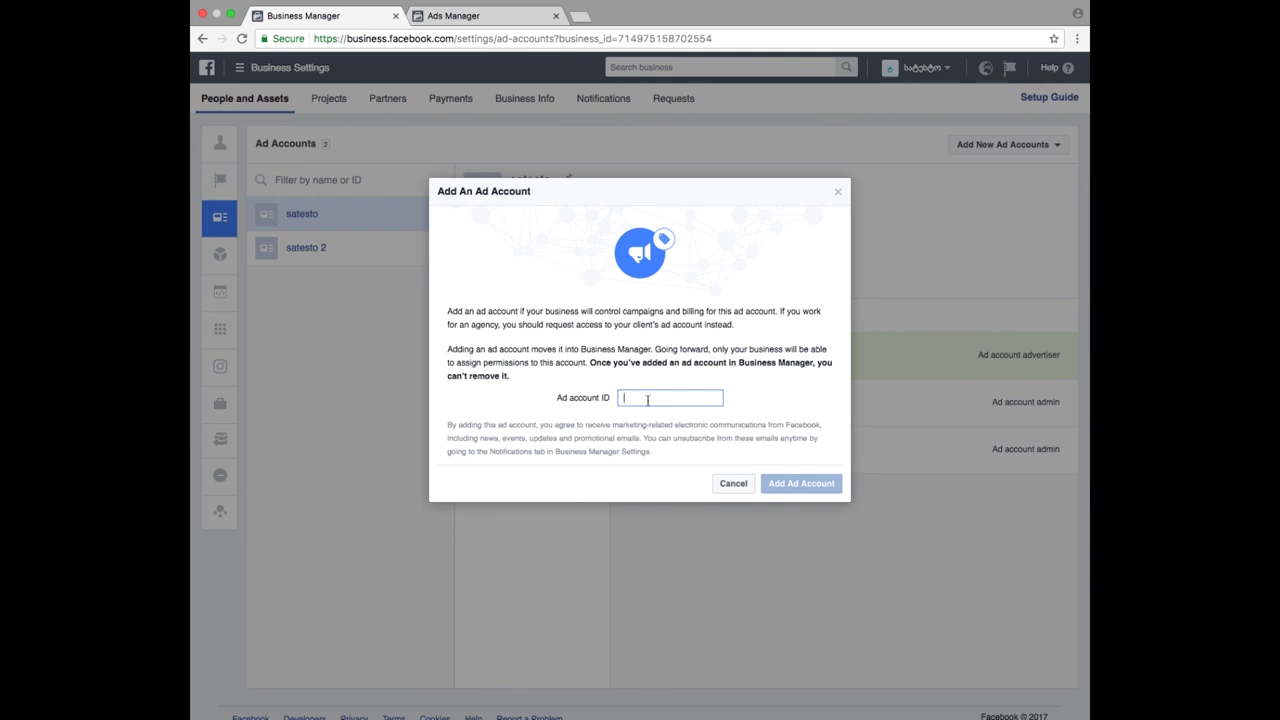
pyautogui.press('super+v')
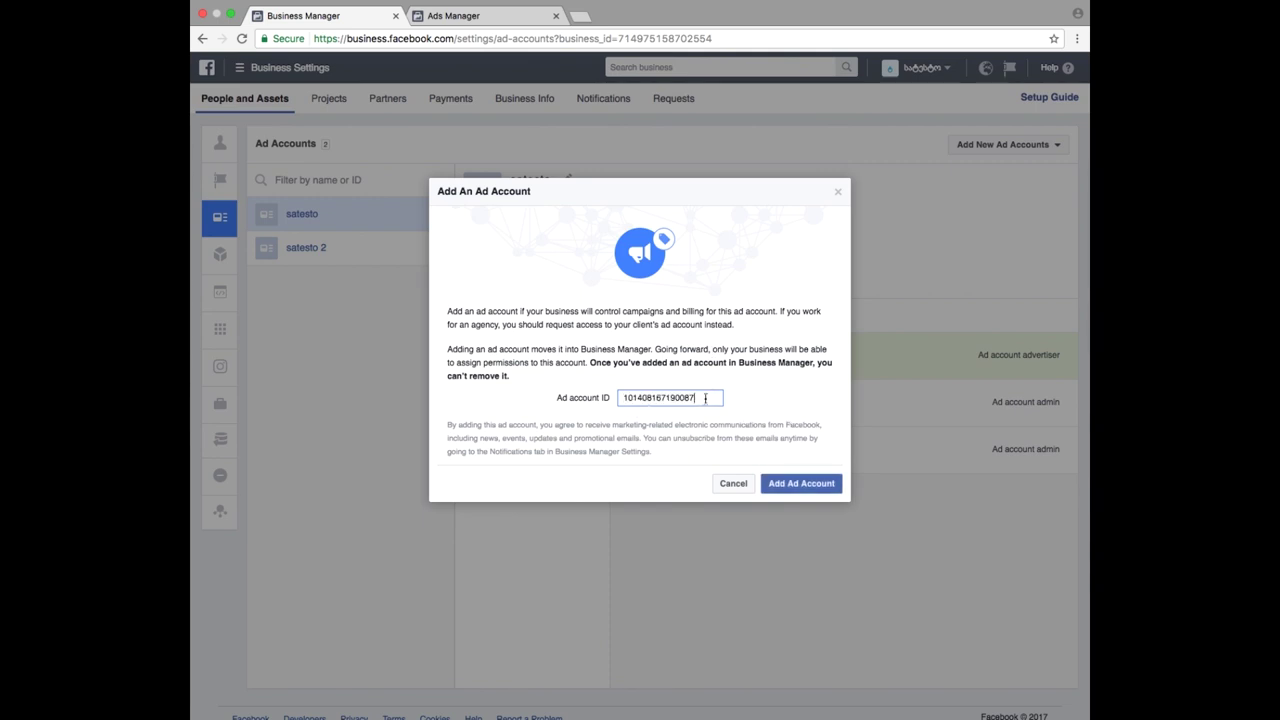
pyautogui.click(801, 482)
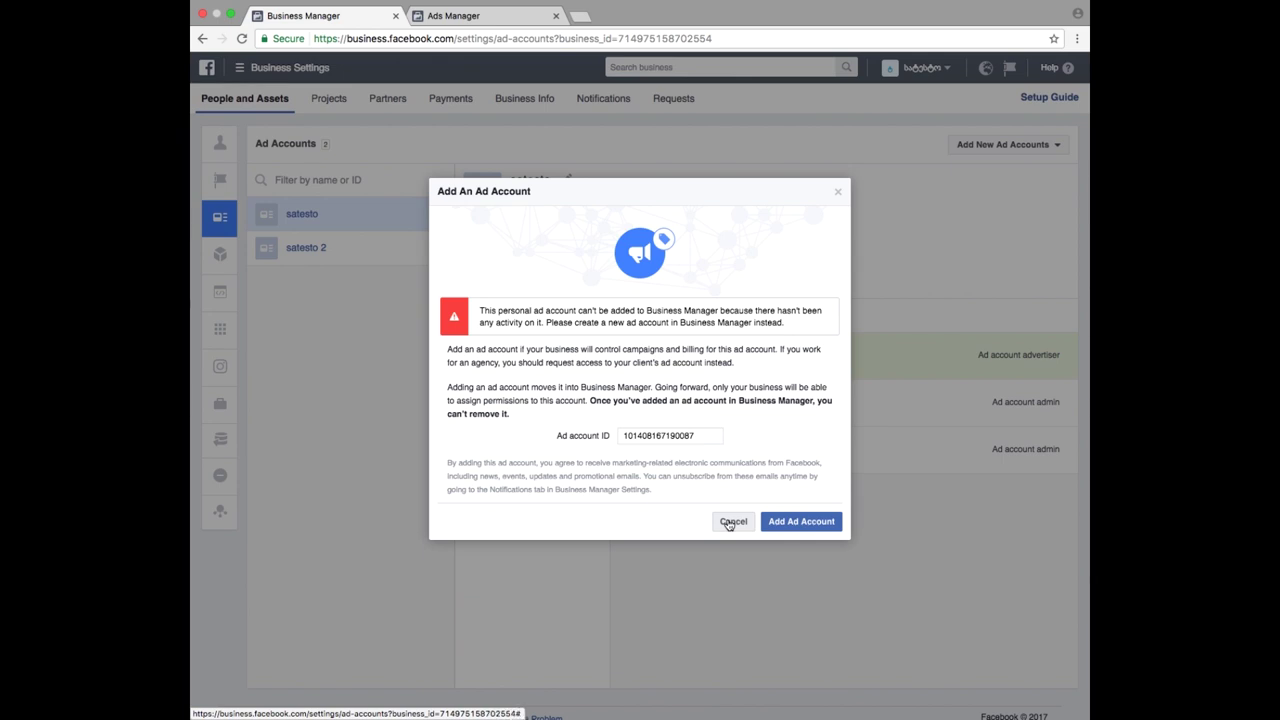
pyautogui.click(731, 522)
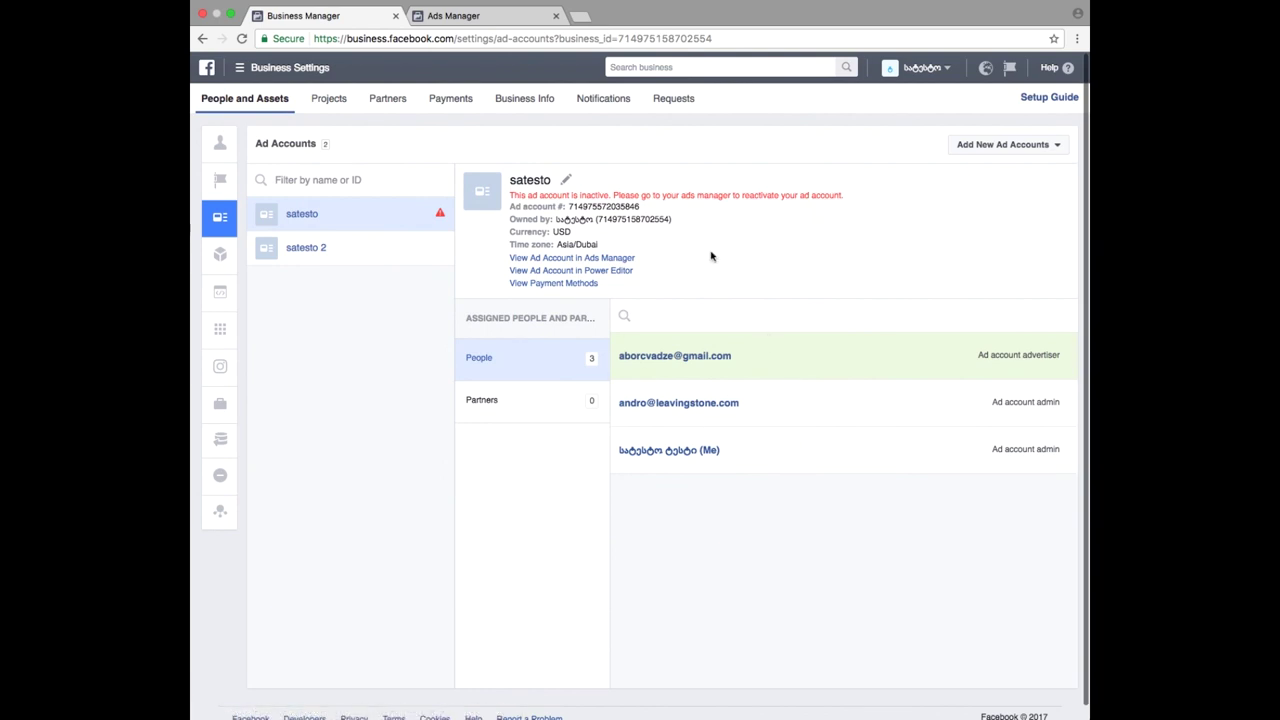
pyautogui.click(1030, 147)
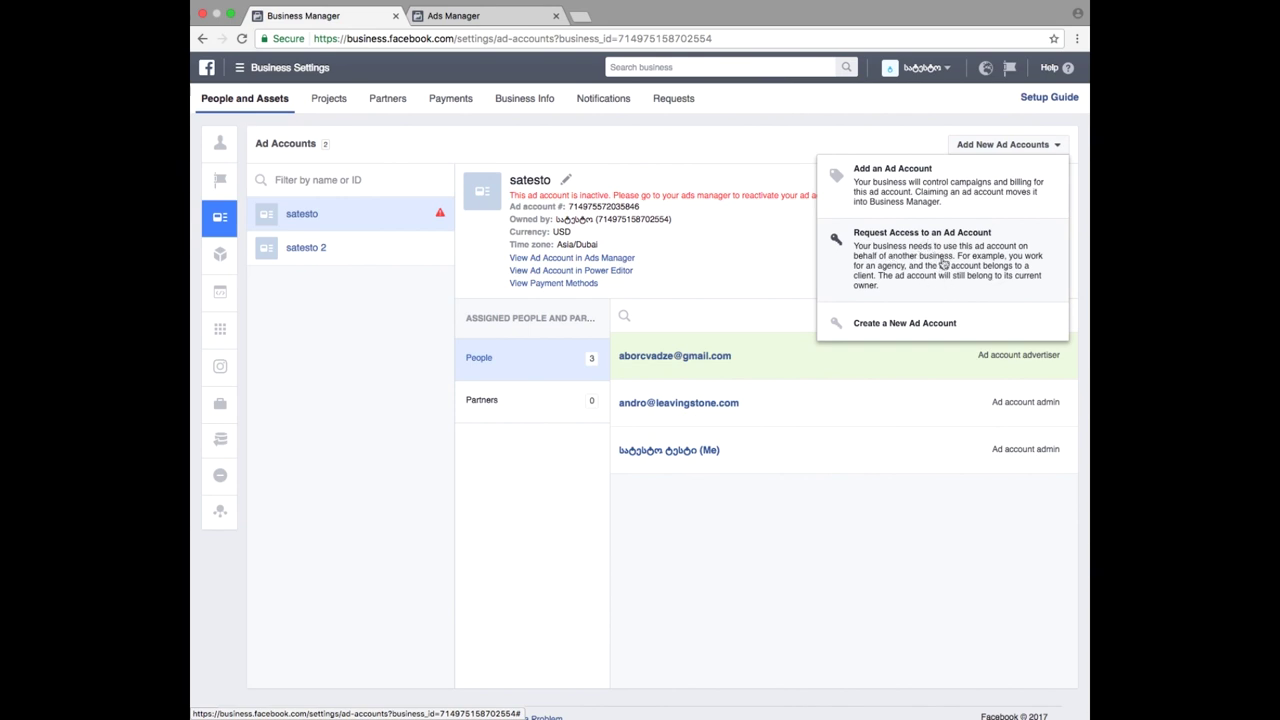
pyautogui.click(911, 260)
pyautogui.click(609, 327)
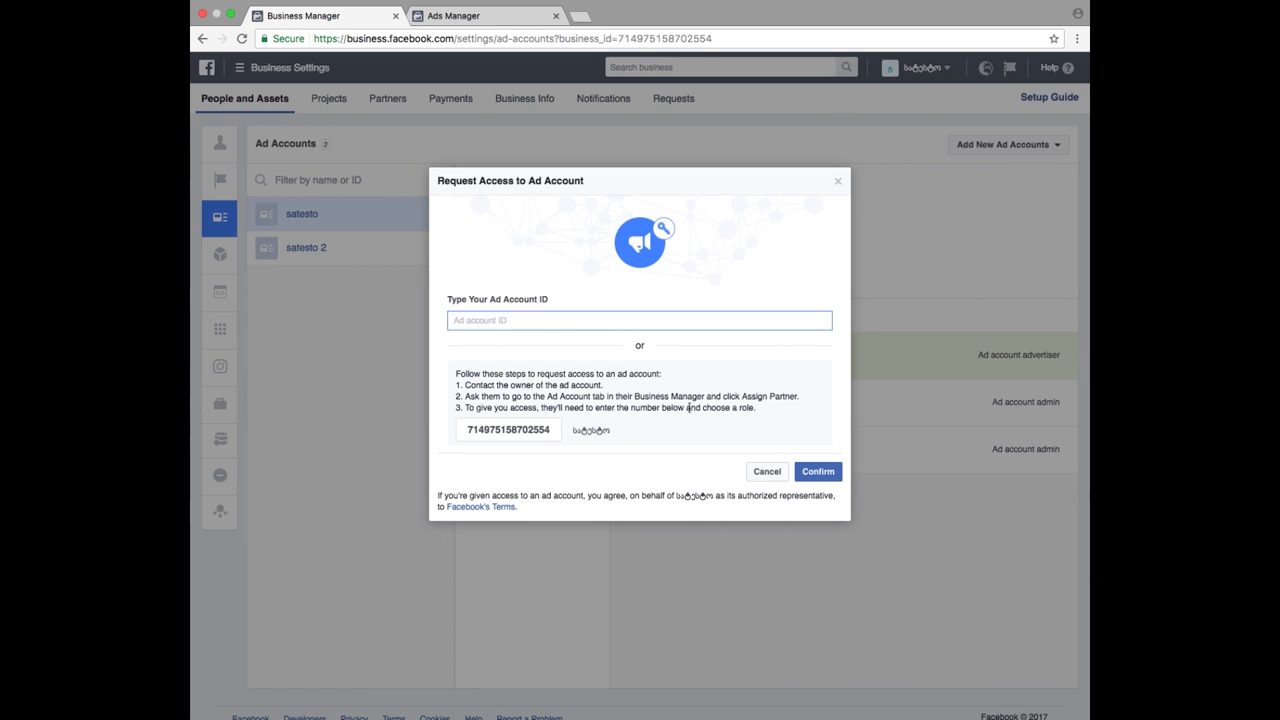
pyautogui.click(766, 471)
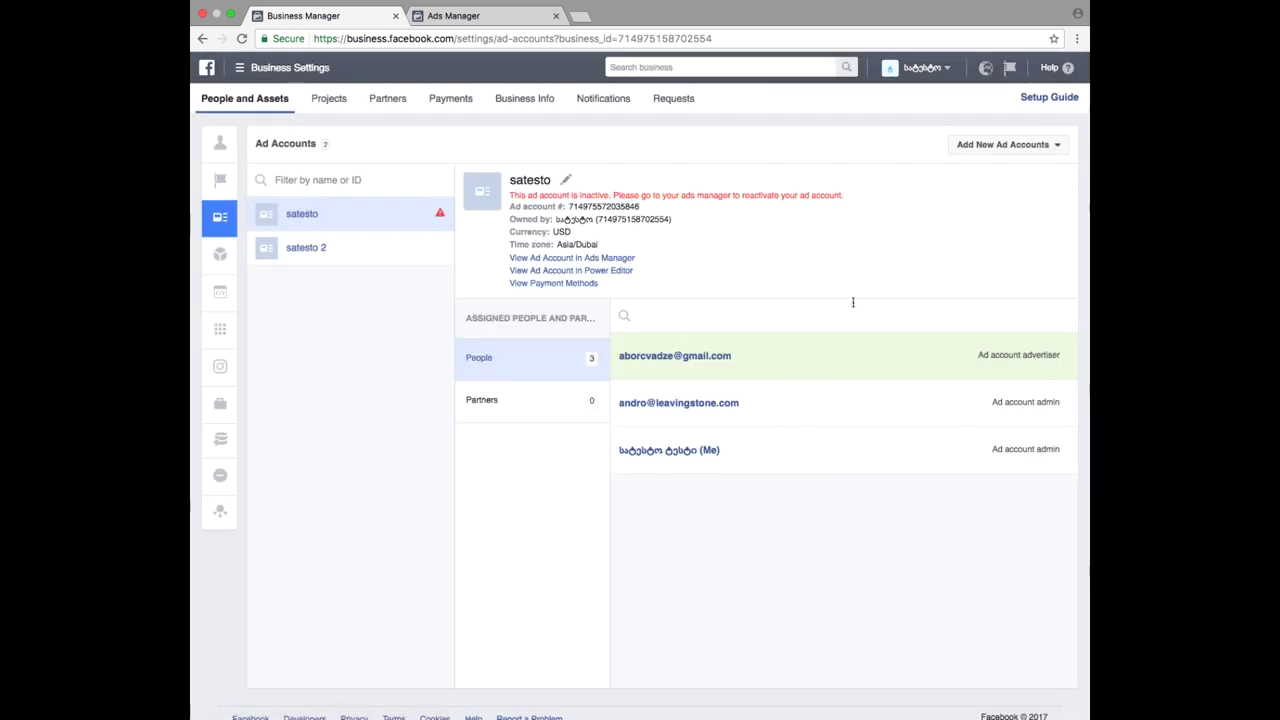
pyautogui.click(1003, 148)
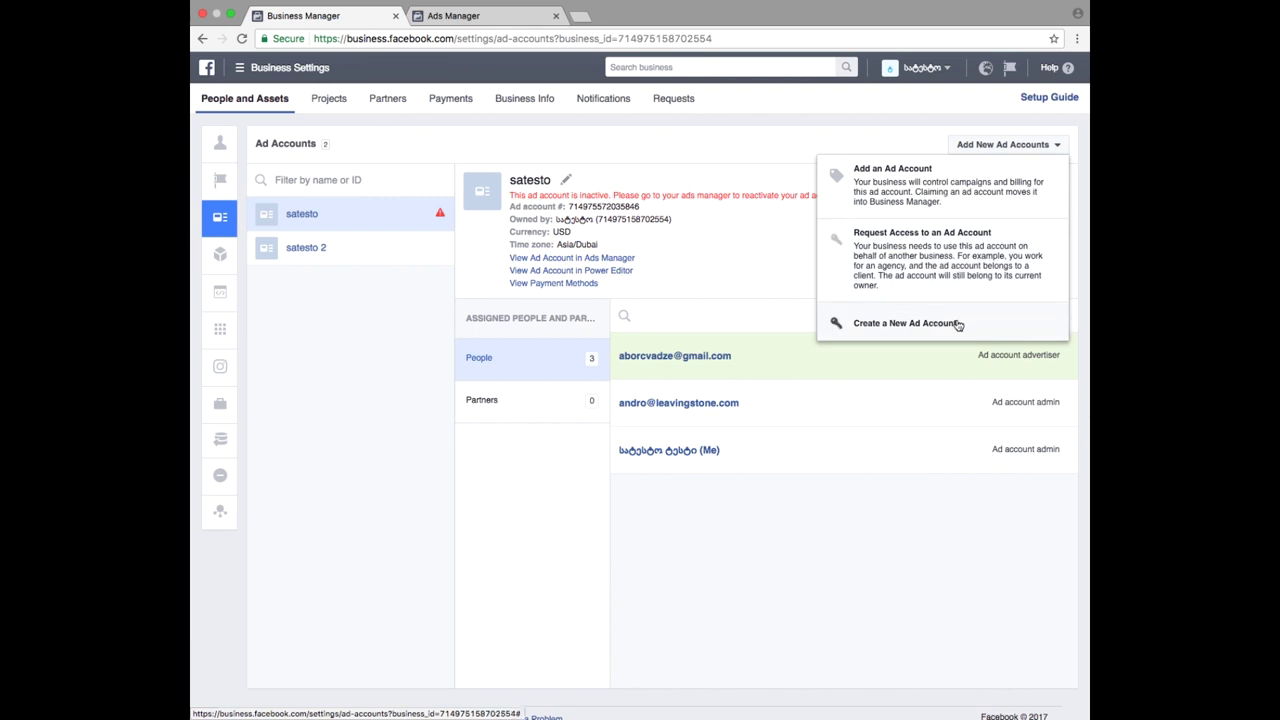
# - Try creating a new ad account named 'daskjd', then close the form after it fails
pyautogui.click(958, 325)
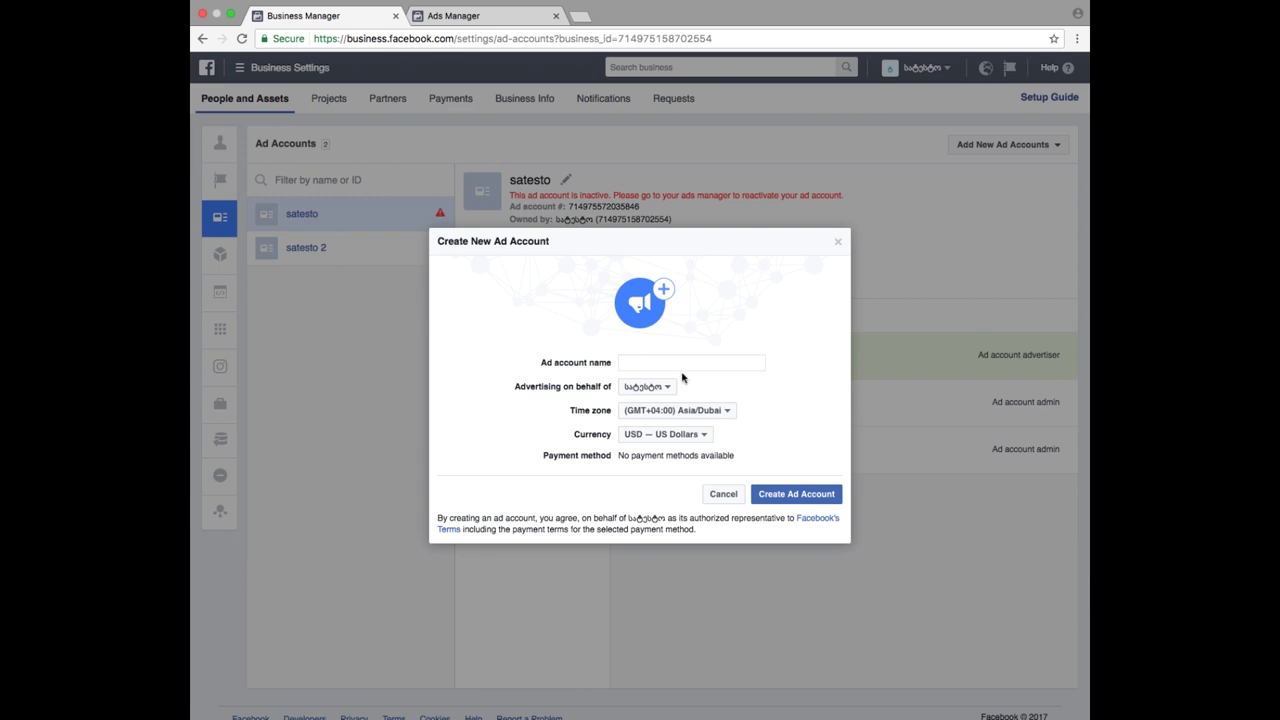
pyautogui.click(678, 366)
pyautogui.write('daskjd')
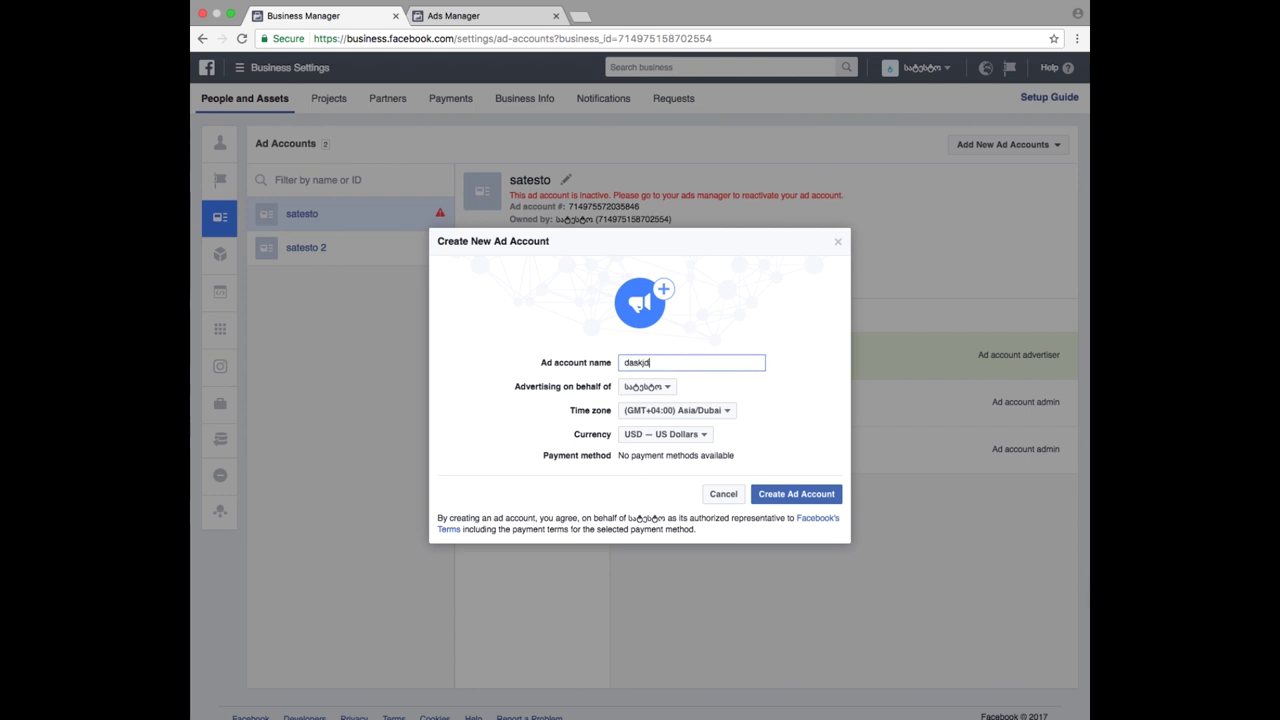
pyautogui.click(785, 495)
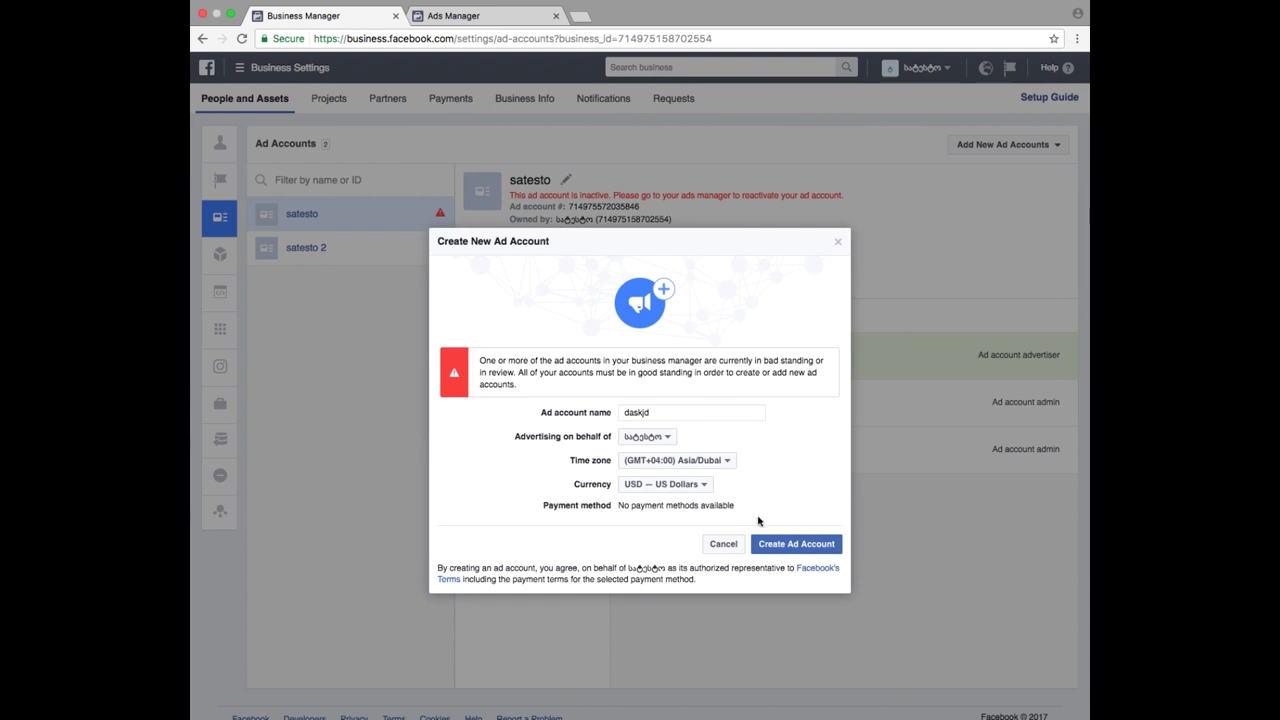
pyautogui.click(740, 547)
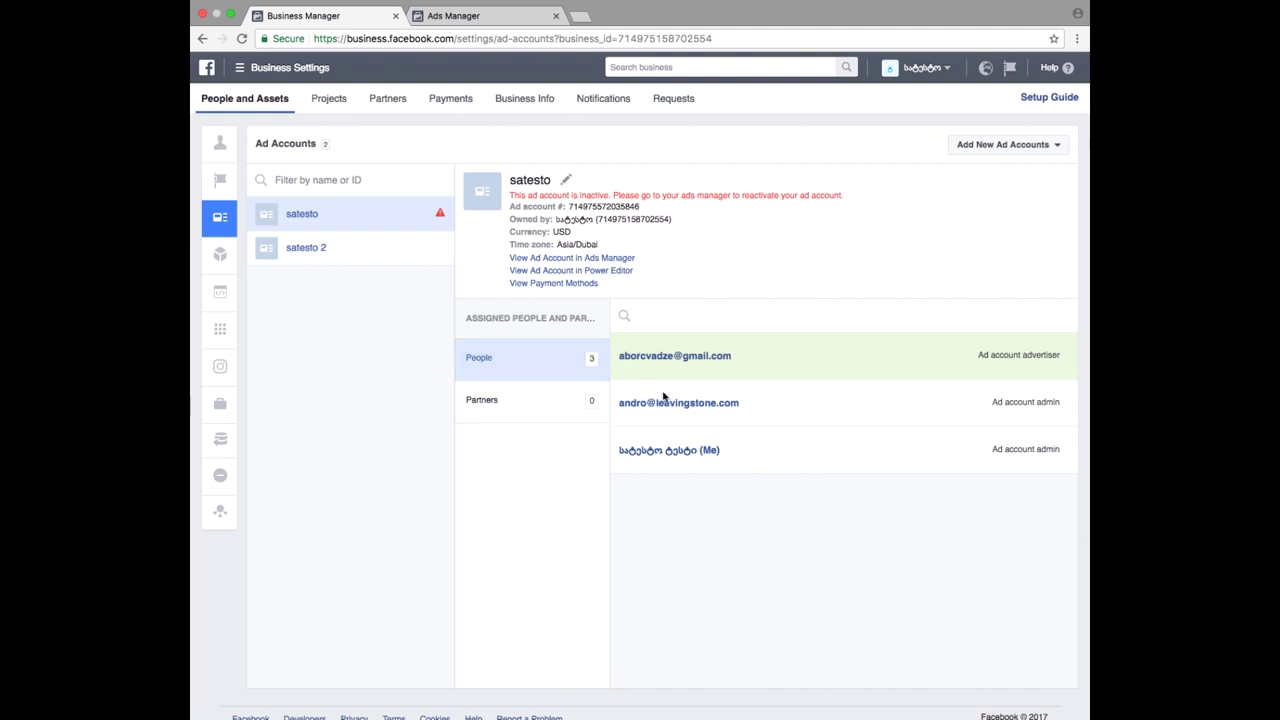
# - Show satesto 2's details: USD currency, Asia/Dubai time zone, two ad account admins
pyautogui.click(337, 259)
pyautogui.click(318, 227)
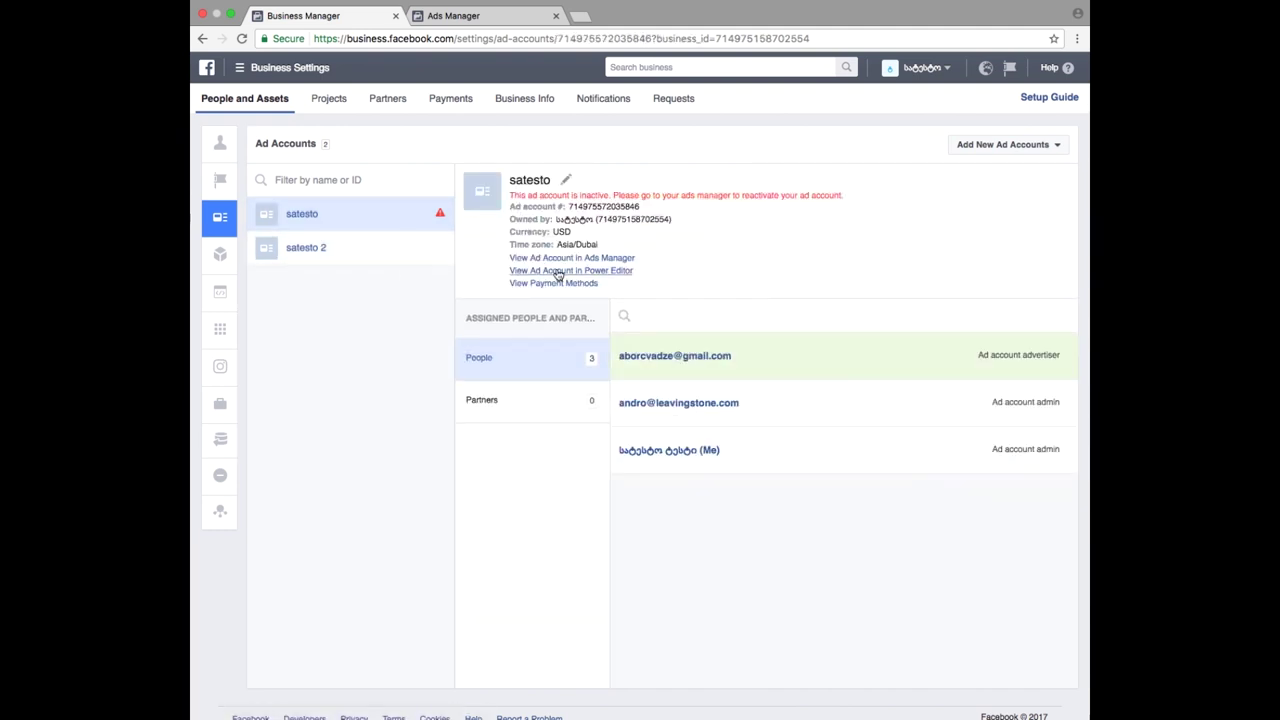
pyautogui.click(382, 259)
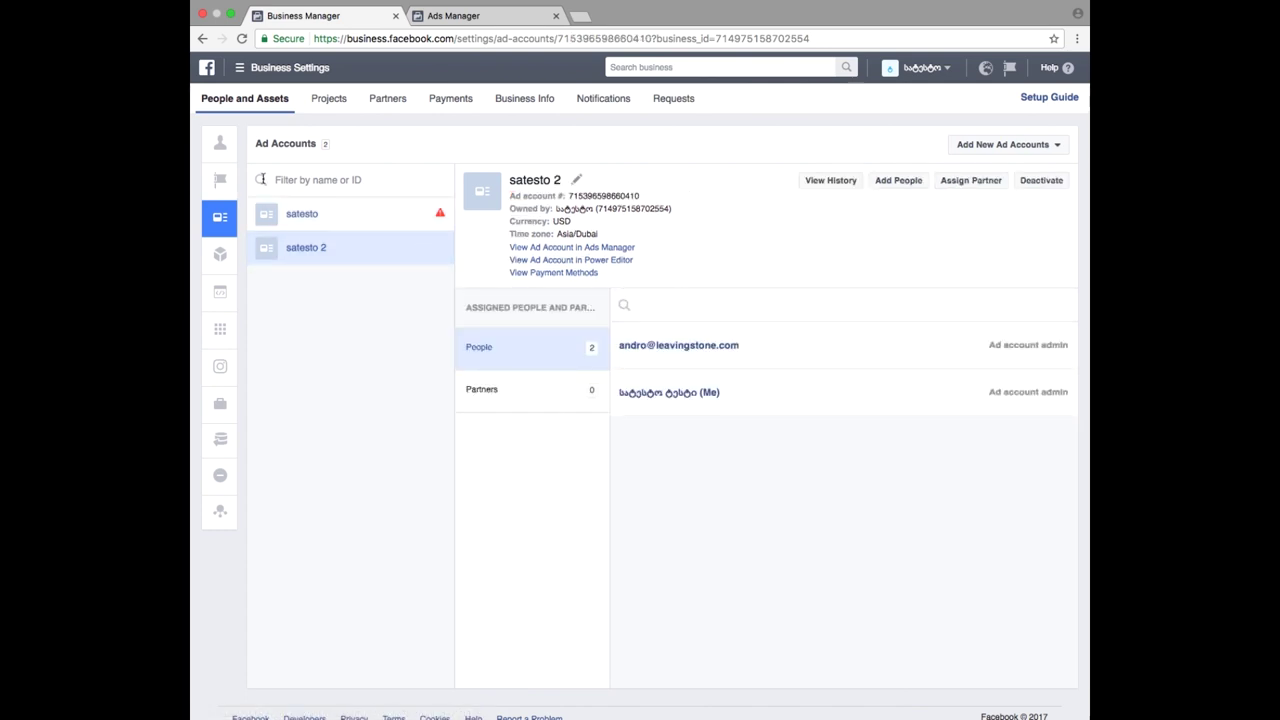
pyautogui.click(255, 67)
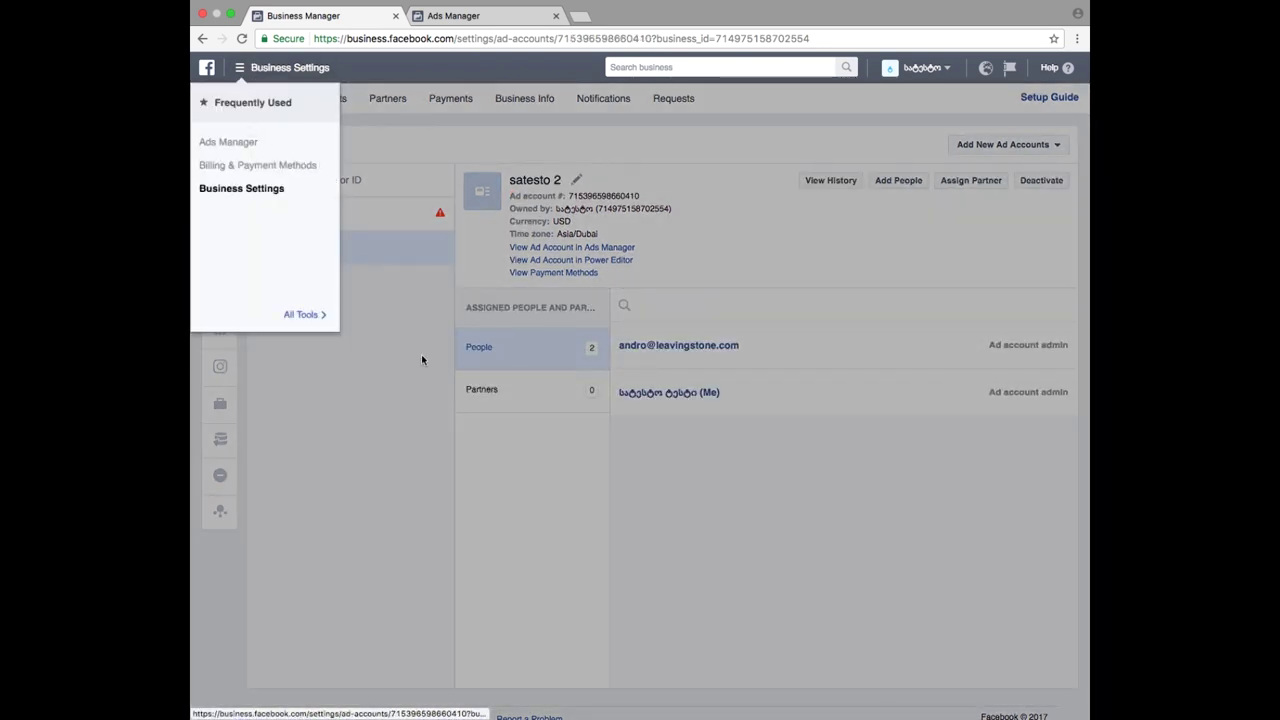
pyautogui.click(421, 354)
pyautogui.moveTo(218, 146)
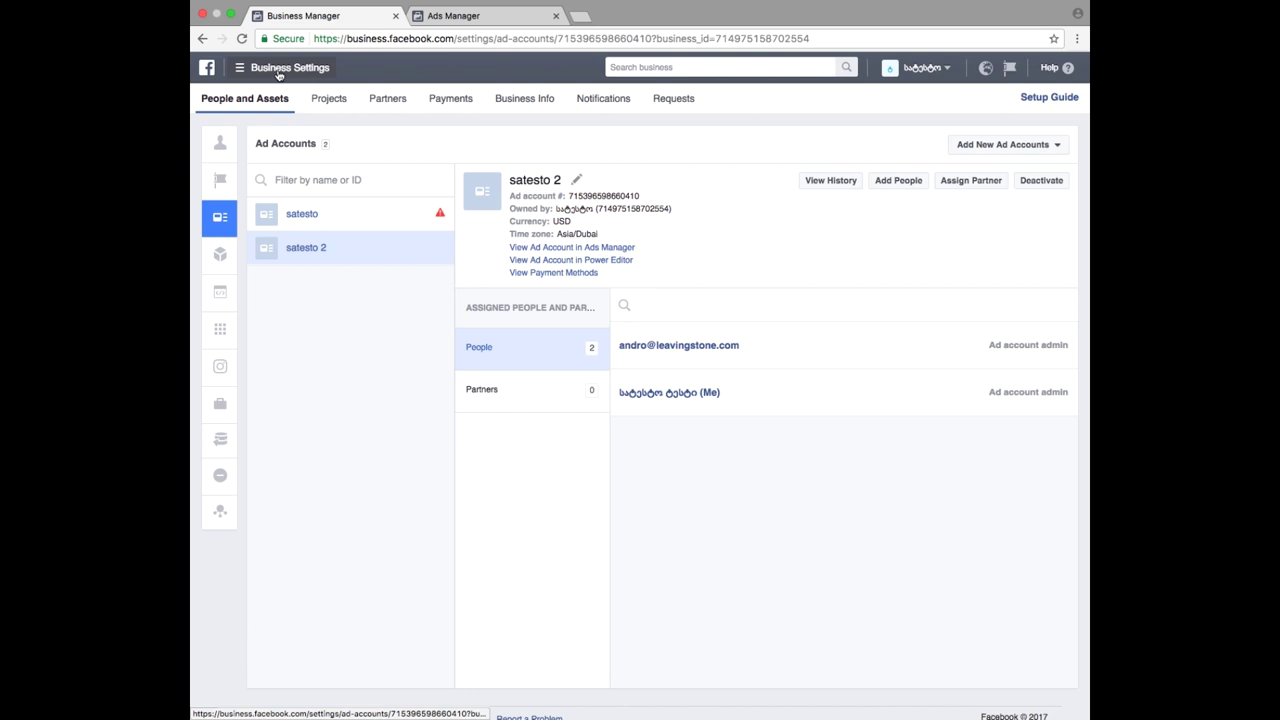
# - Switch to Ads Manager's campaigns, open its tools list, and select all page text
pyautogui.click(281, 70)
pyautogui.click(252, 145)
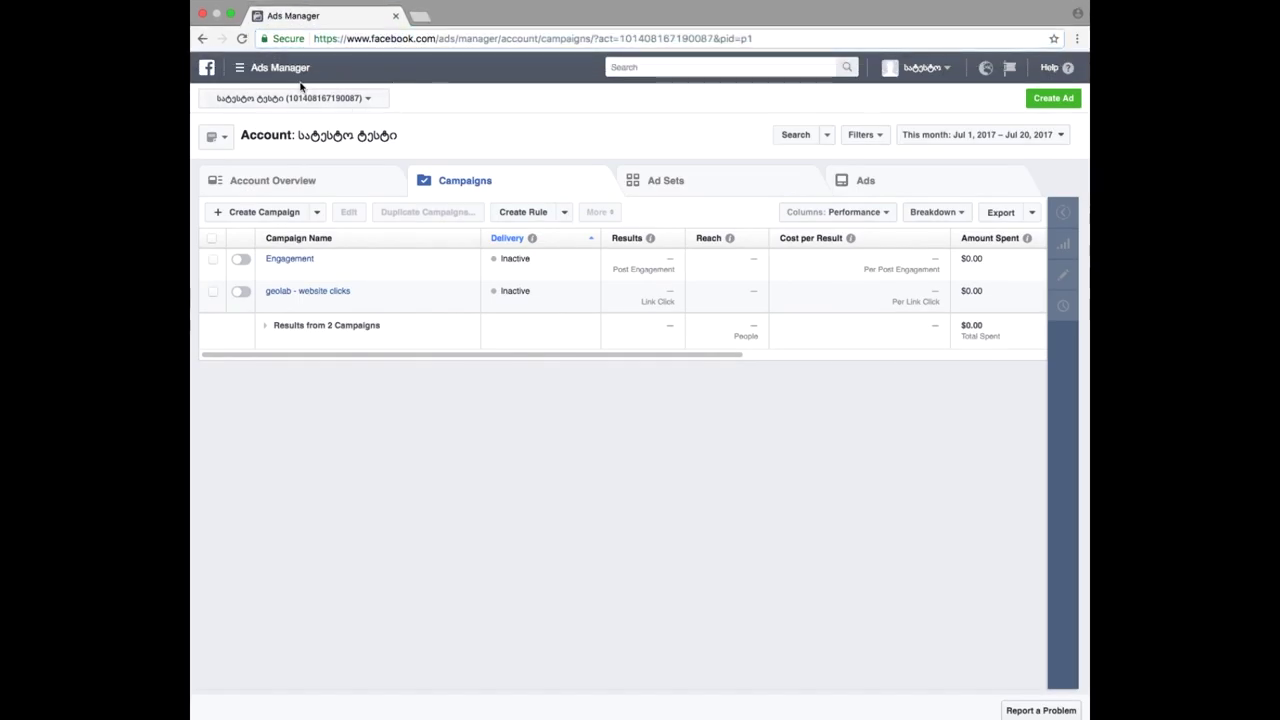
pyautogui.click(276, 79)
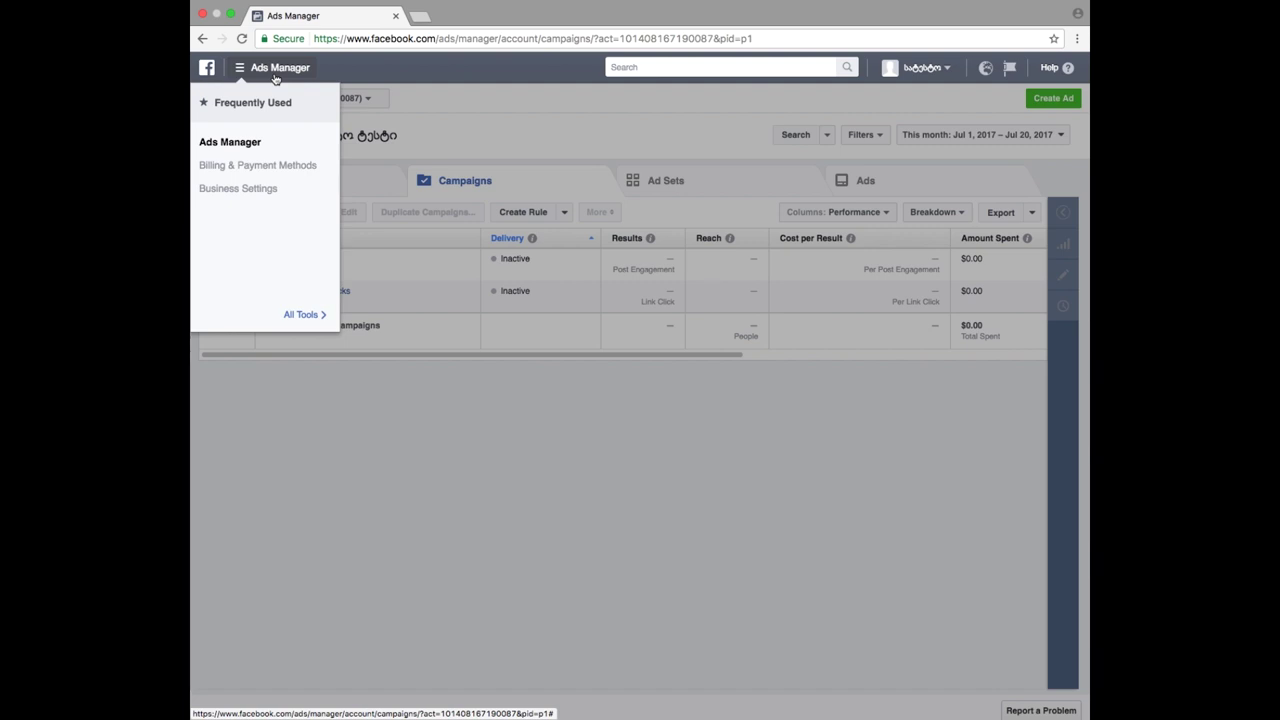
pyautogui.press('super+a')
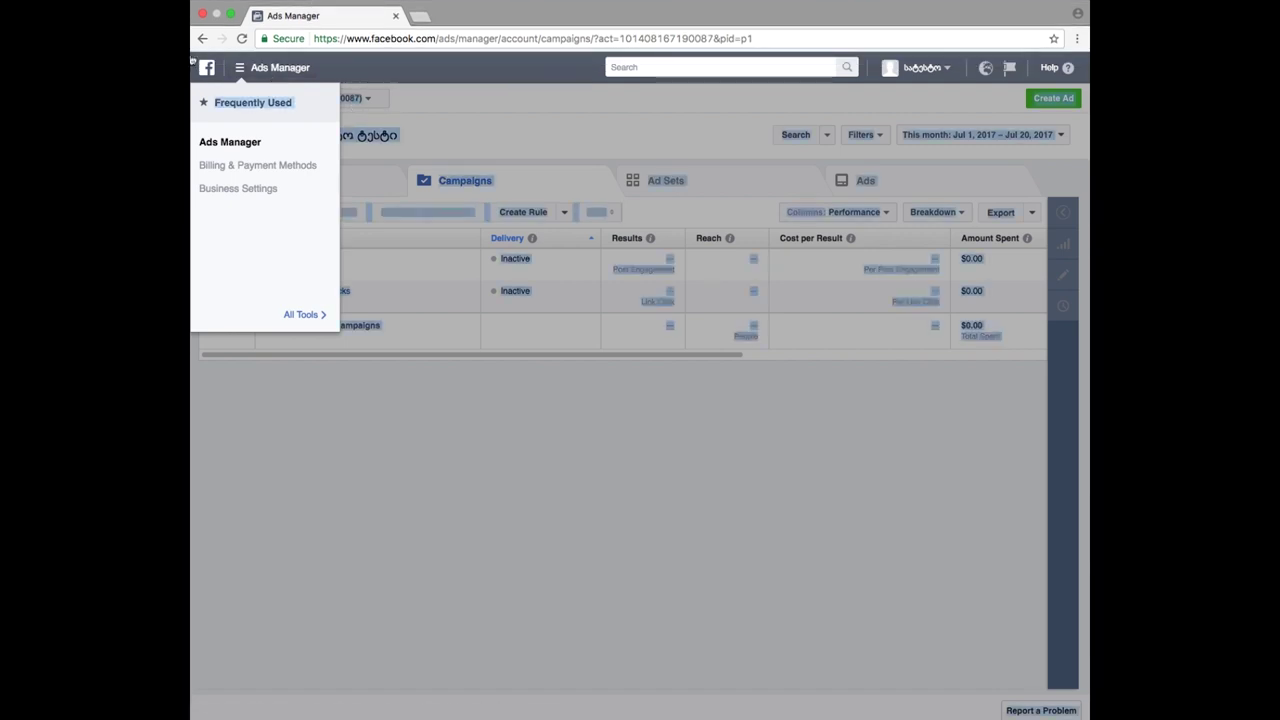